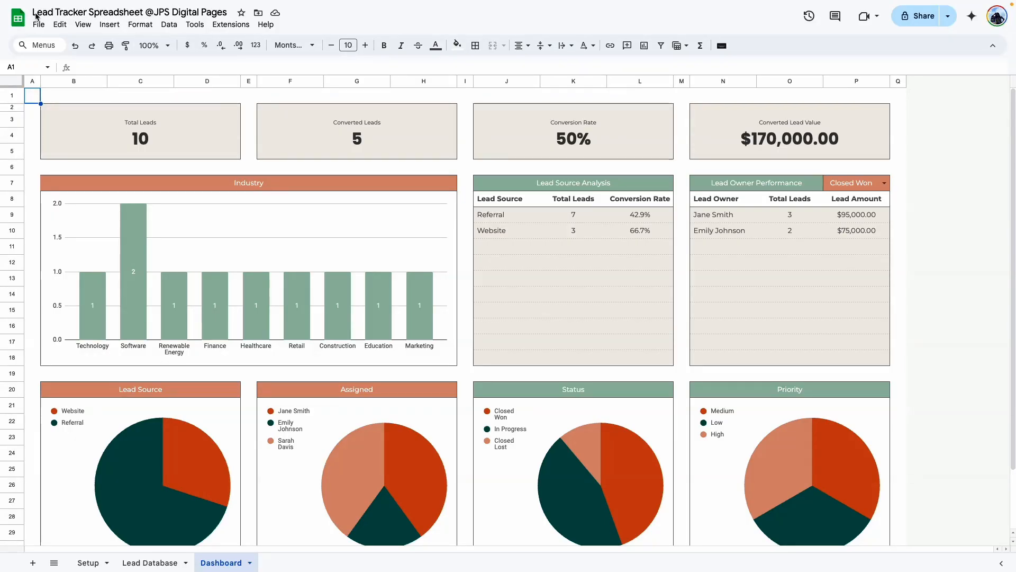
Review the Setup, Lead Database and Dashboard sheets of the finished lead tracker template
{"action": "left_click", "coordinate": [115, 172]}
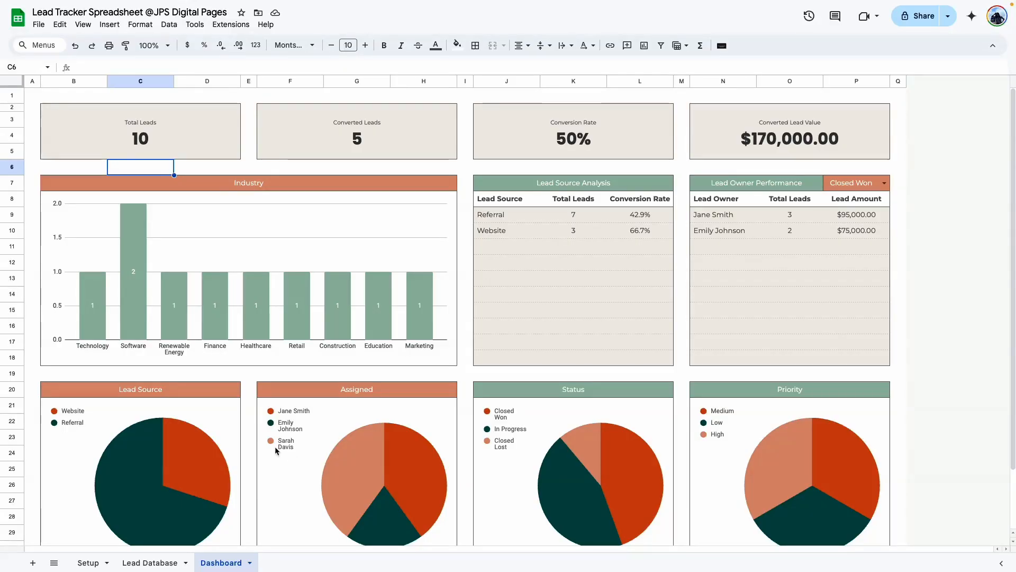
{"action": "left_click", "coordinate": [88, 562]}
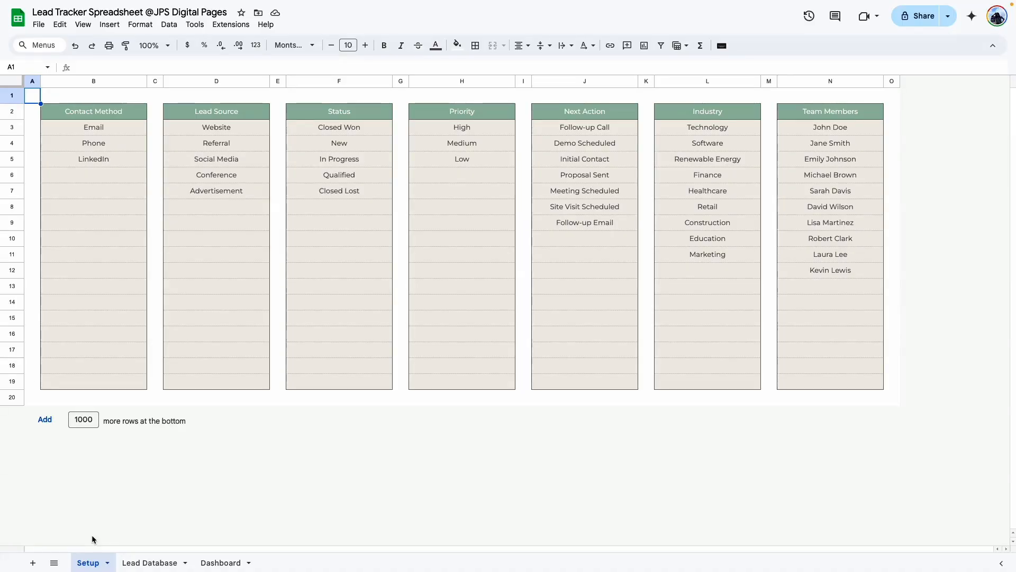
{"action": "left_click", "coordinate": [150, 562]}
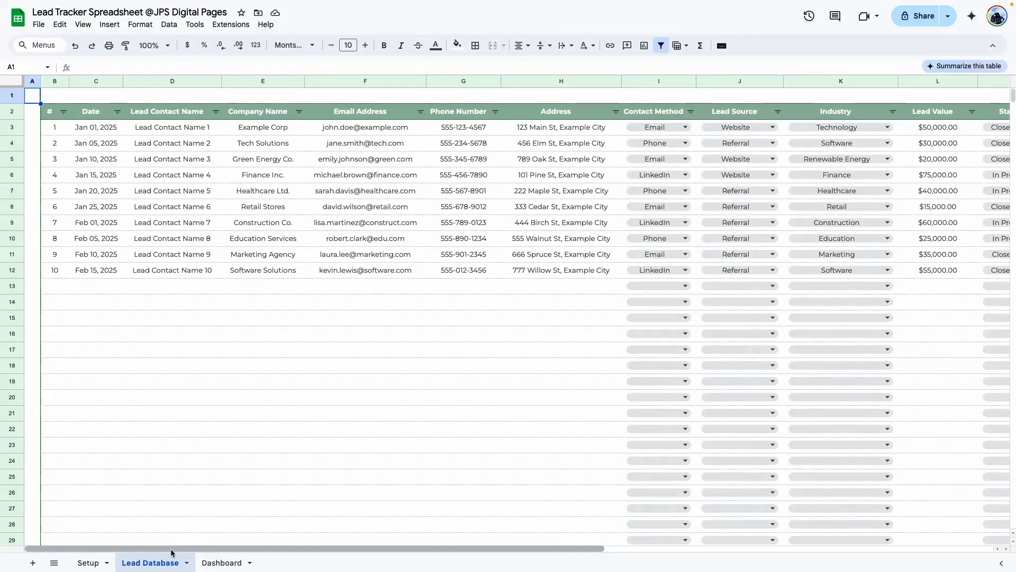
{"action": "left_click", "coordinate": [208, 562]}
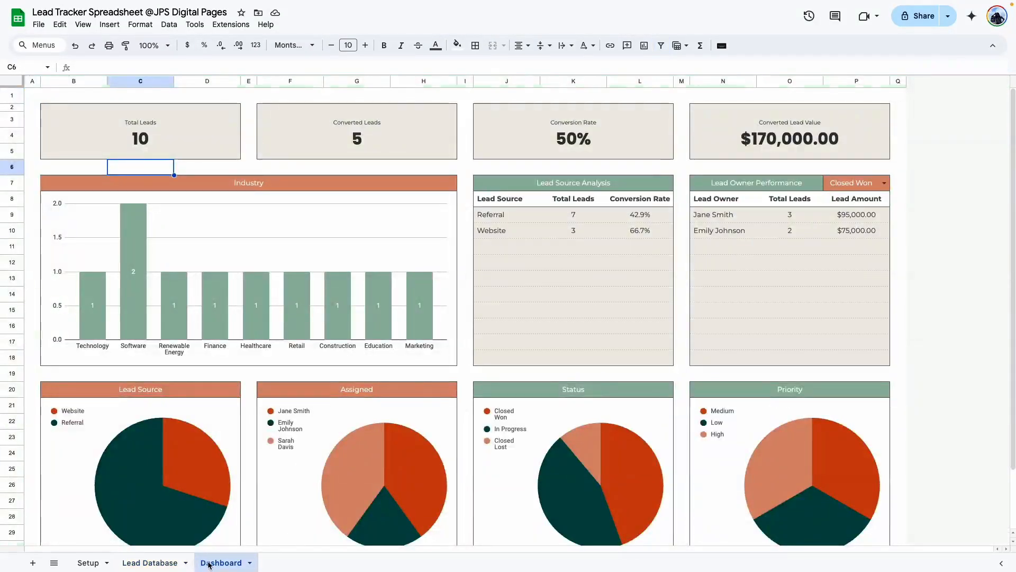
{"action": "scroll", "coordinate": [187, 493], "scroll_direction": "down", "scroll_amount": 2}
{"action": "scroll", "coordinate": [187, 493], "scroll_direction": "up", "scroll_amount": 2}
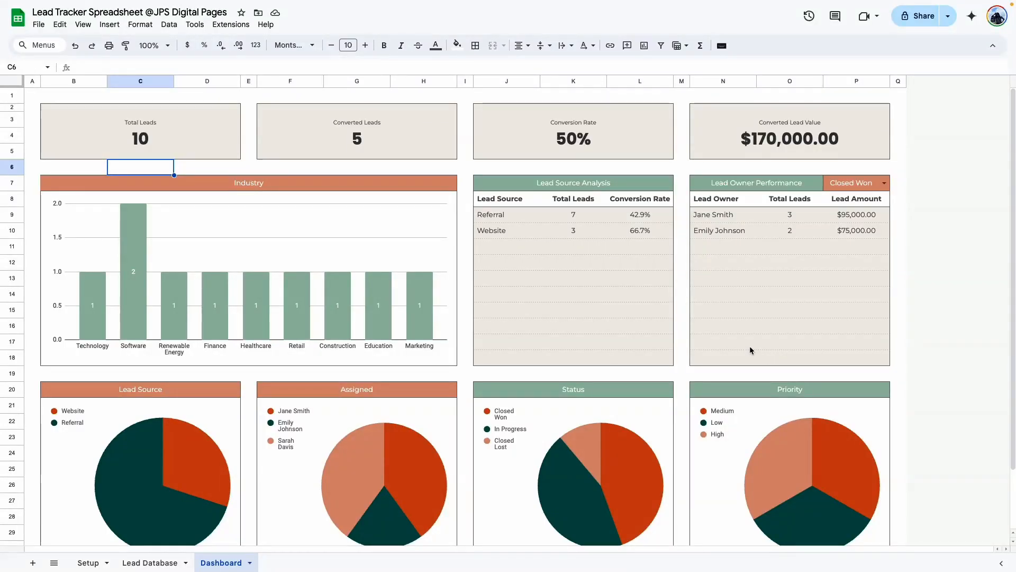
{"action": "scroll", "coordinate": [691, 343], "scroll_direction": "down", "scroll_amount": 1}
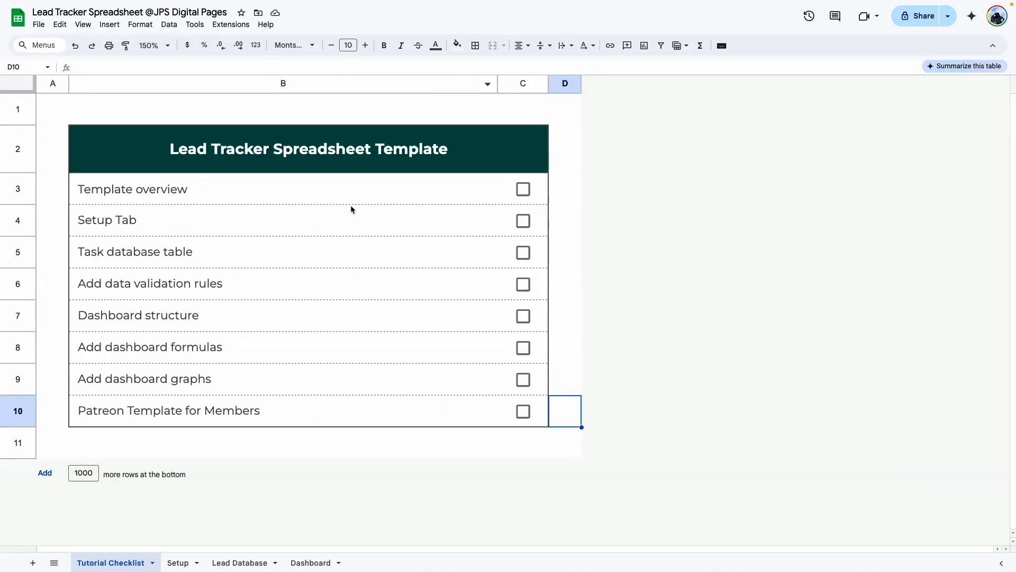
Tick off Template overview in the tutorial checklist and set the Setup sheet's zoom to 100%
{"action": "left_click", "coordinate": [523, 189]}
{"action": "left_click", "coordinate": [159, 221]}
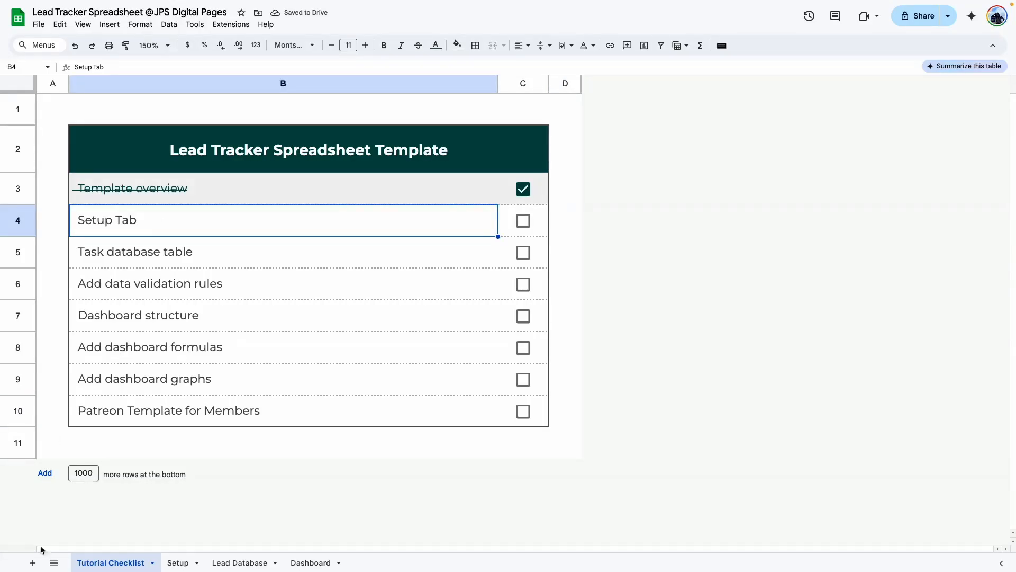
{"action": "left_click", "coordinate": [180, 562]}
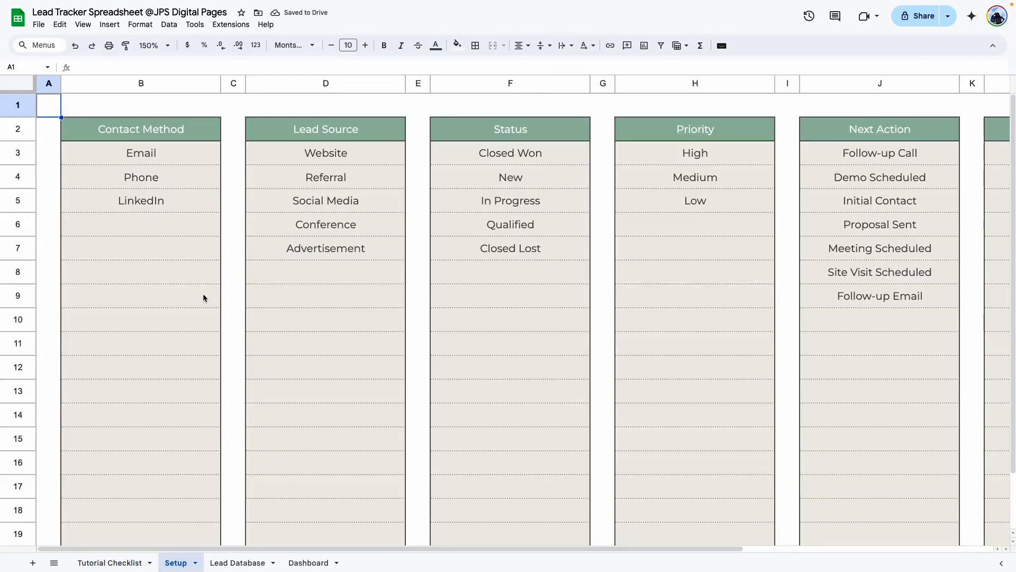
{"action": "left_click", "coordinate": [165, 46]}
{"action": "left_click", "coordinate": [151, 118]}
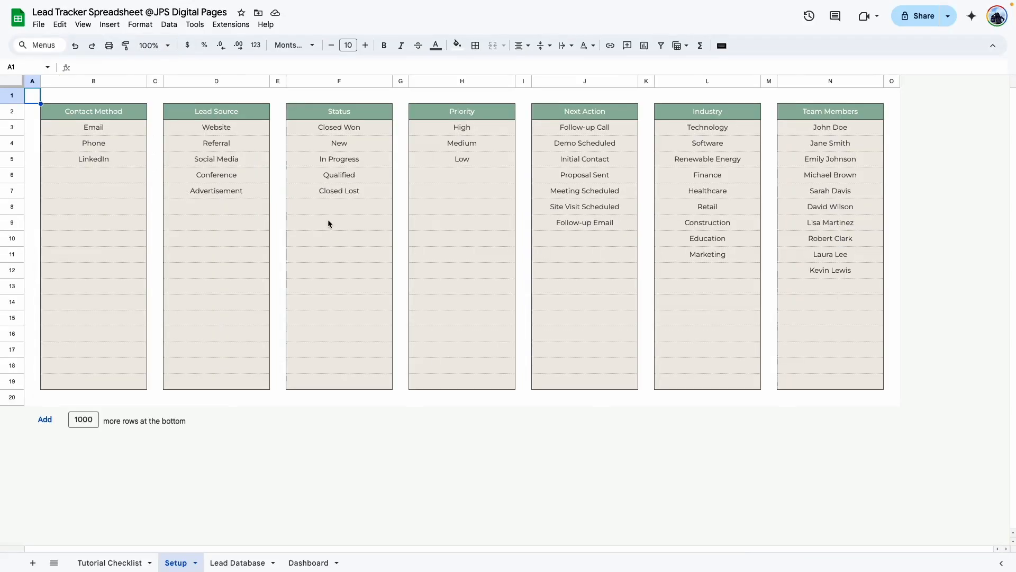
Add a blank sheet after Setup and format all its cells in Montserrat with middle vertical alignment
{"action": "left_click", "coordinate": [32, 562]}
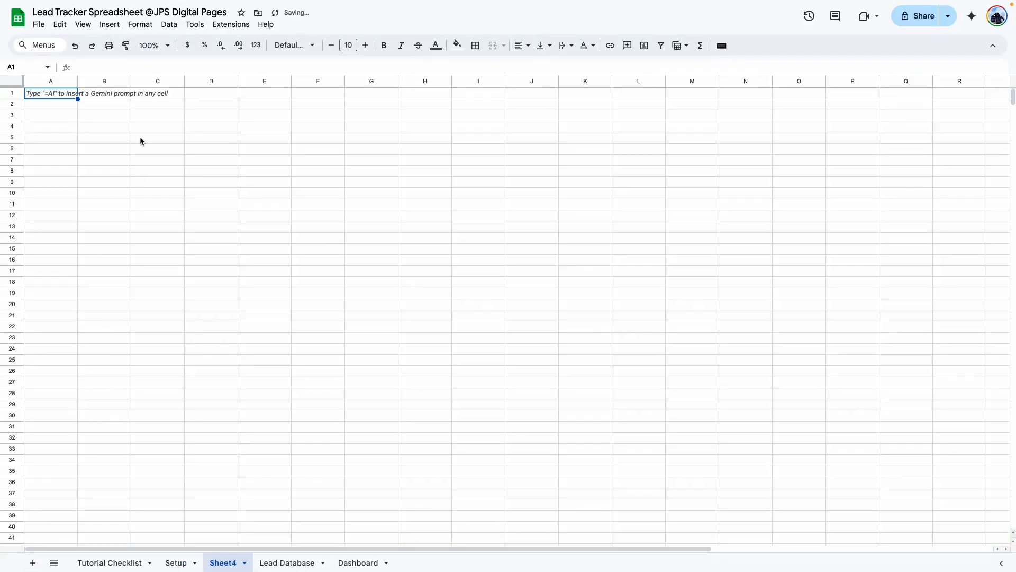
{"action": "left_click", "coordinate": [5, 84]}
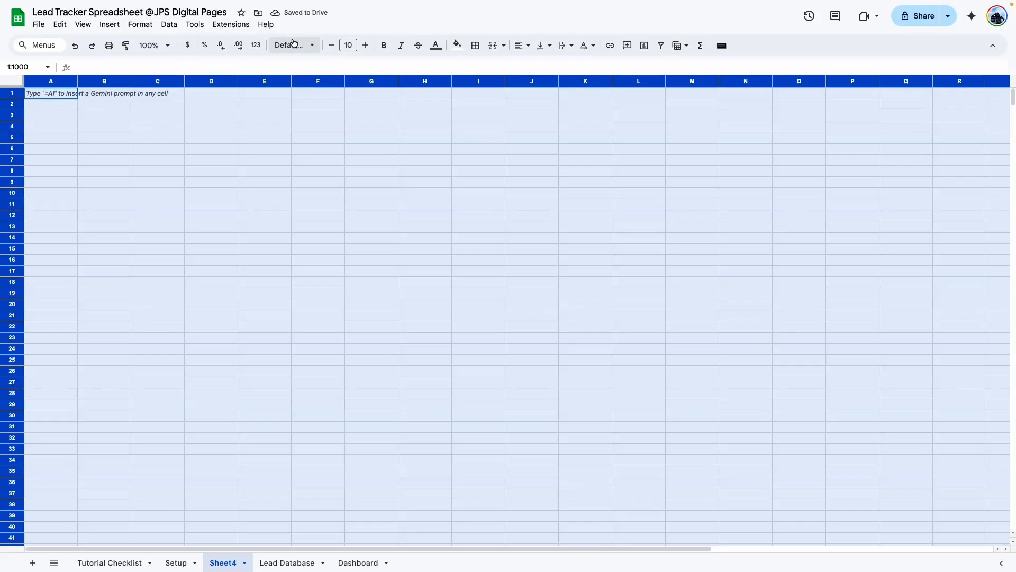
{"action": "left_click", "coordinate": [295, 44]}
{"action": "left_click", "coordinate": [309, 149]}
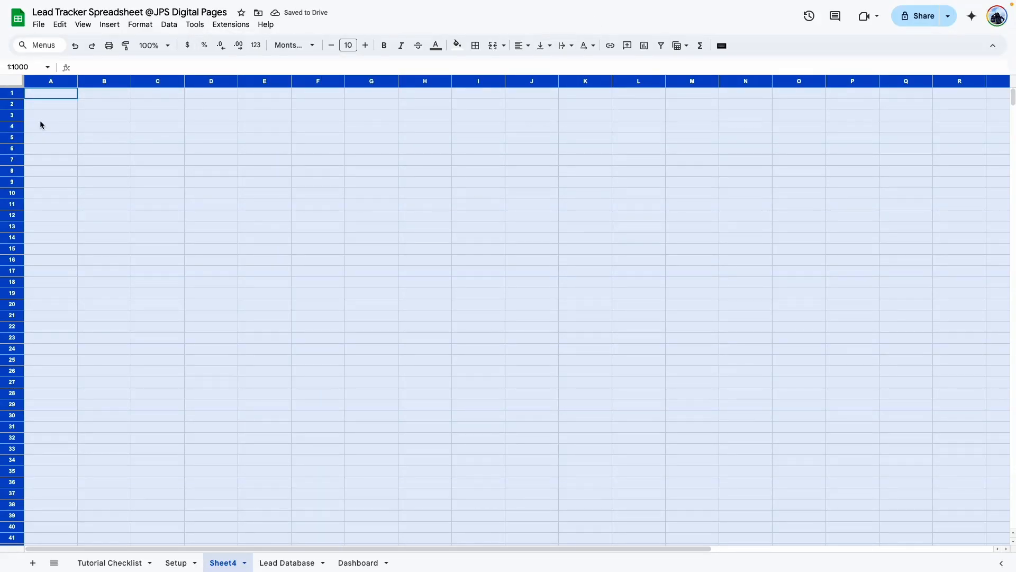
{"action": "left_click", "coordinate": [543, 46]}
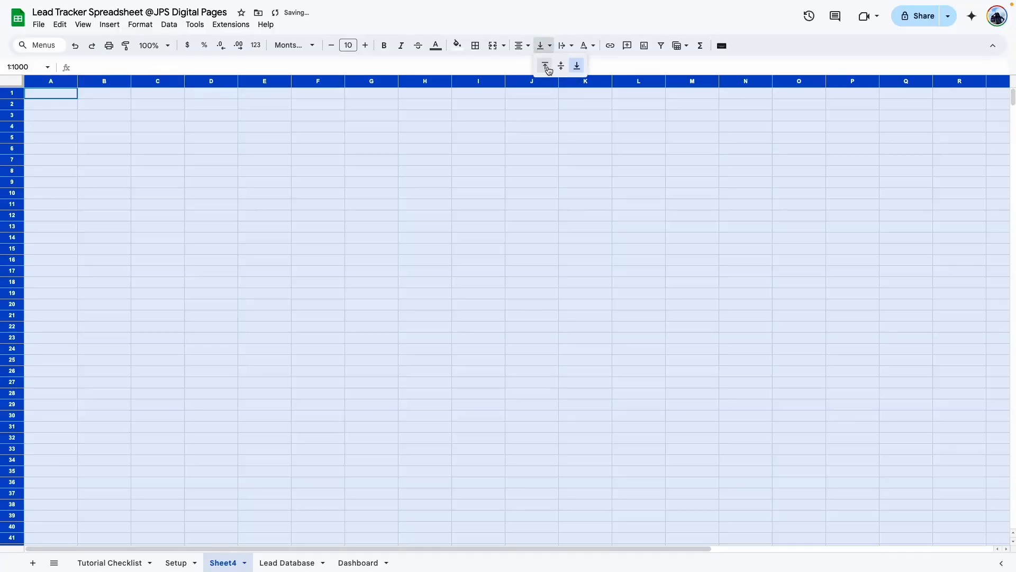
{"action": "left_click", "coordinate": [561, 66]}
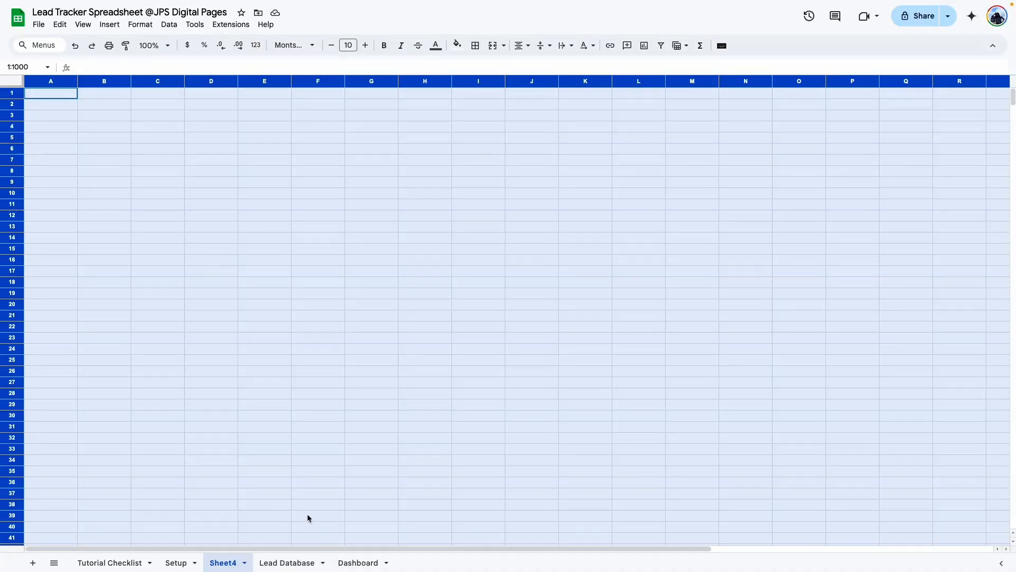
Delete columns P to Z from the new sheet, matching the column extent of the Setup sheet
{"action": "mouse_move", "coordinate": [313, 547]}
{"action": "left_mouse_down"}
{"action": "mouse_move", "coordinate": [775, 553]}
{"action": "mouse_move", "coordinate": [312, 548]}
{"action": "left_mouse_up"}
{"action": "left_click", "coordinate": [174, 562]}
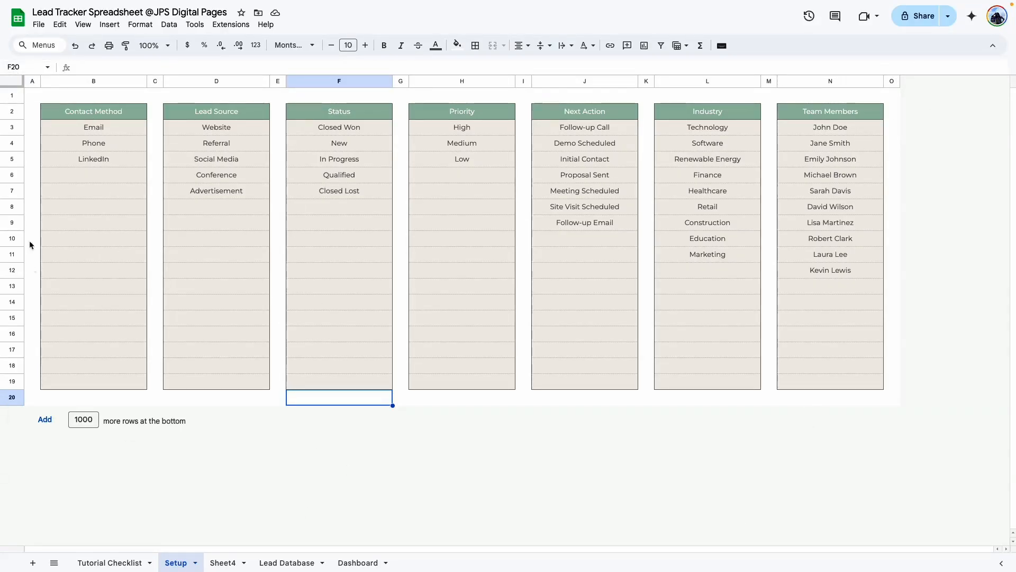
{"action": "left_click", "coordinate": [223, 562]}
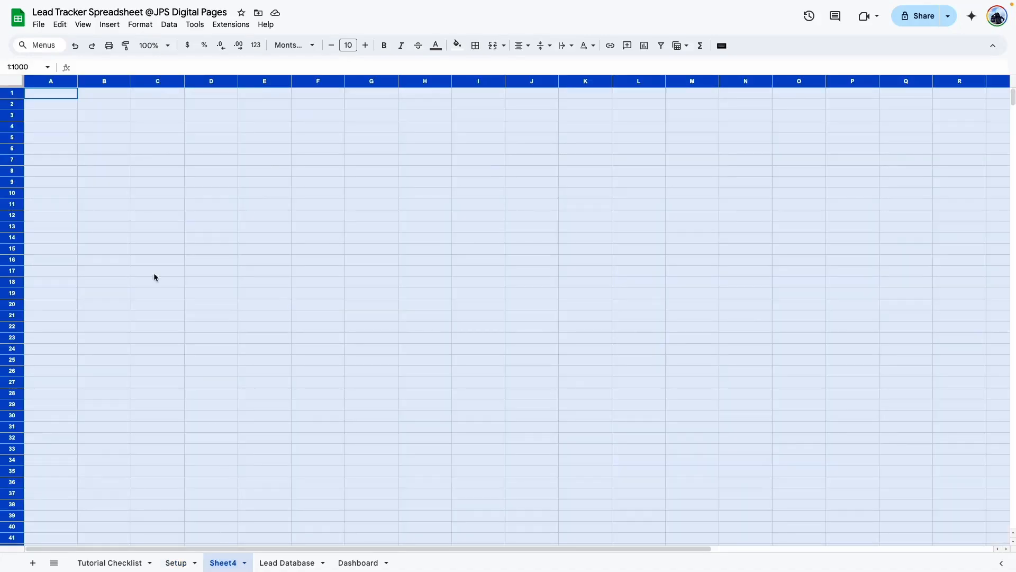
{"action": "left_click_drag", "start_coordinate": [837, 80], "coordinate": [1005, 80]}
{"action": "right_click", "coordinate": [470, 81]}
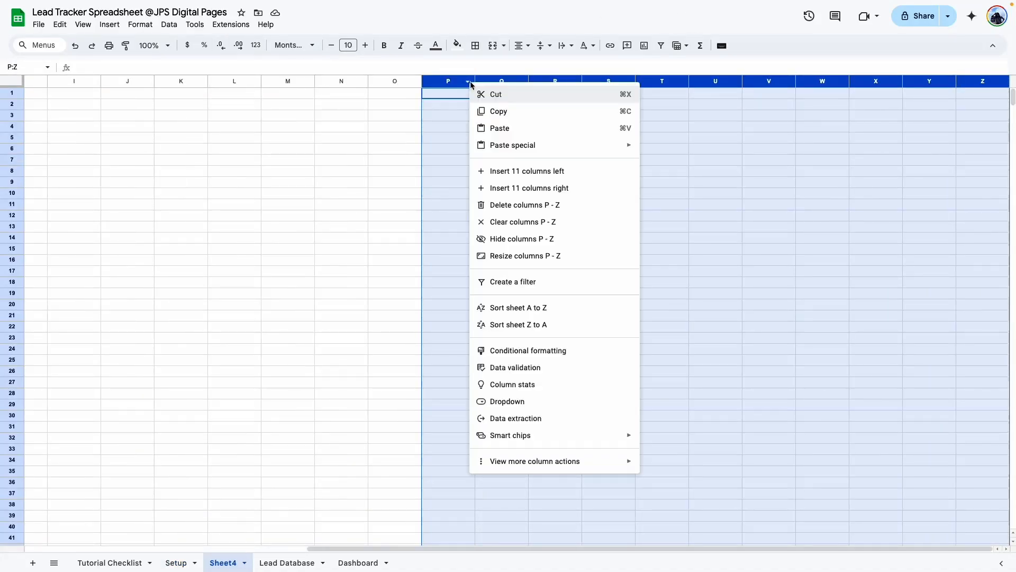
{"action": "left_click", "coordinate": [498, 204]}
Delete all rows from row 21 downward so the new sheet keeps only rows 1 to 20
{"action": "left_click", "coordinate": [13, 316]}
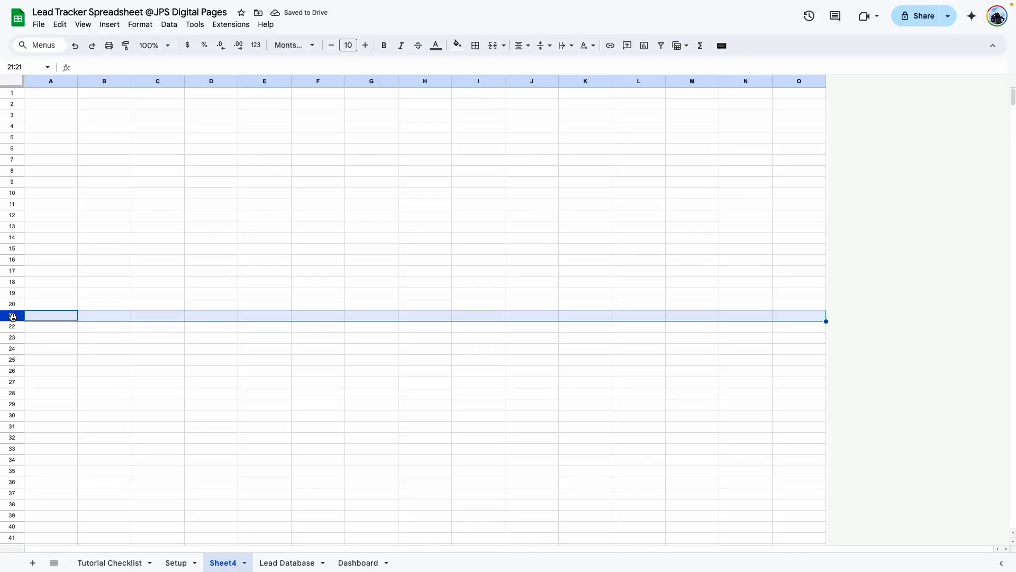
{"action": "key", "text": "super+shift+Down"}
{"action": "right_click", "coordinate": [12, 316]}
{"action": "left_click", "coordinate": [92, 159]}
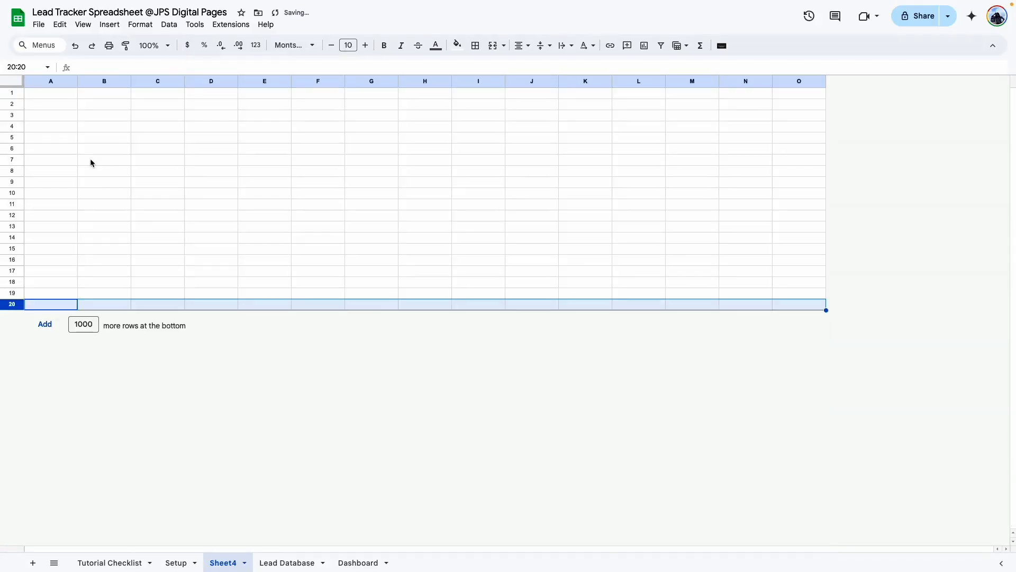
{"action": "left_click", "coordinate": [67, 140]}
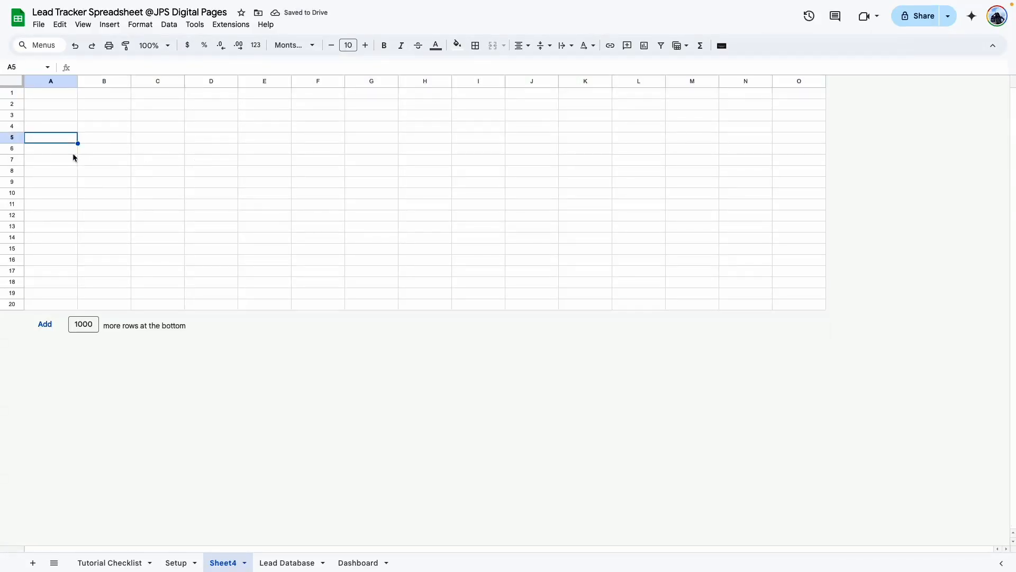
Set the height of rows 1 to 20 to 30 pixels
{"action": "left_click_drag", "start_coordinate": [13, 91], "coordinate": [16, 304]}
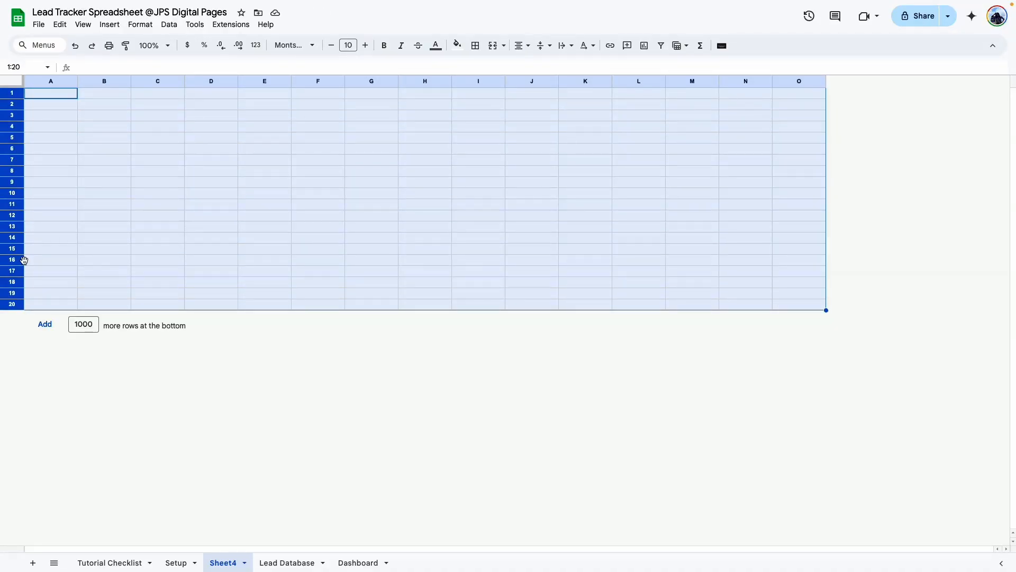
{"action": "right_click", "coordinate": [19, 172]}
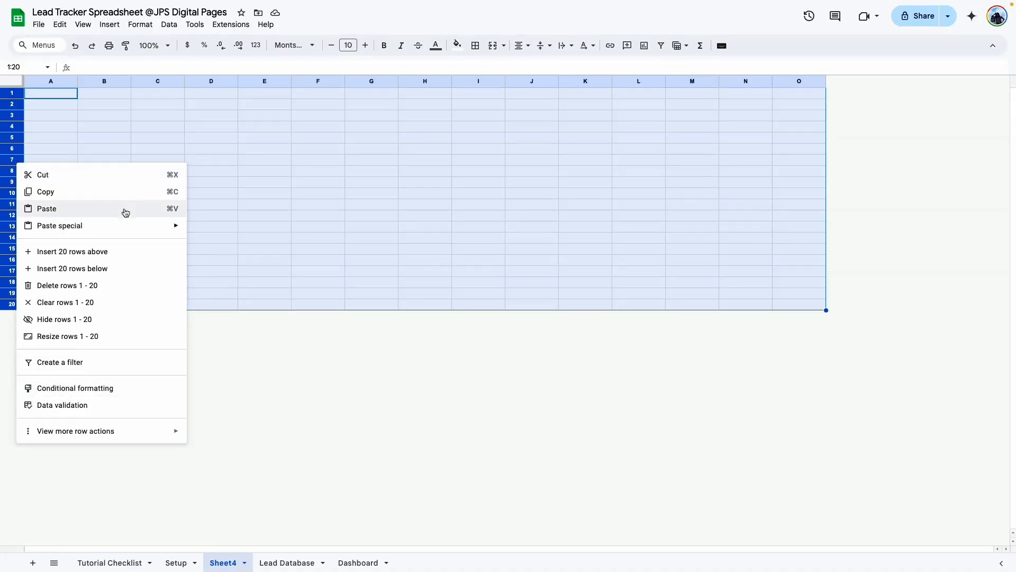
{"action": "left_click", "coordinate": [69, 334]}
{"action": "double_click", "coordinate": [471, 279]}
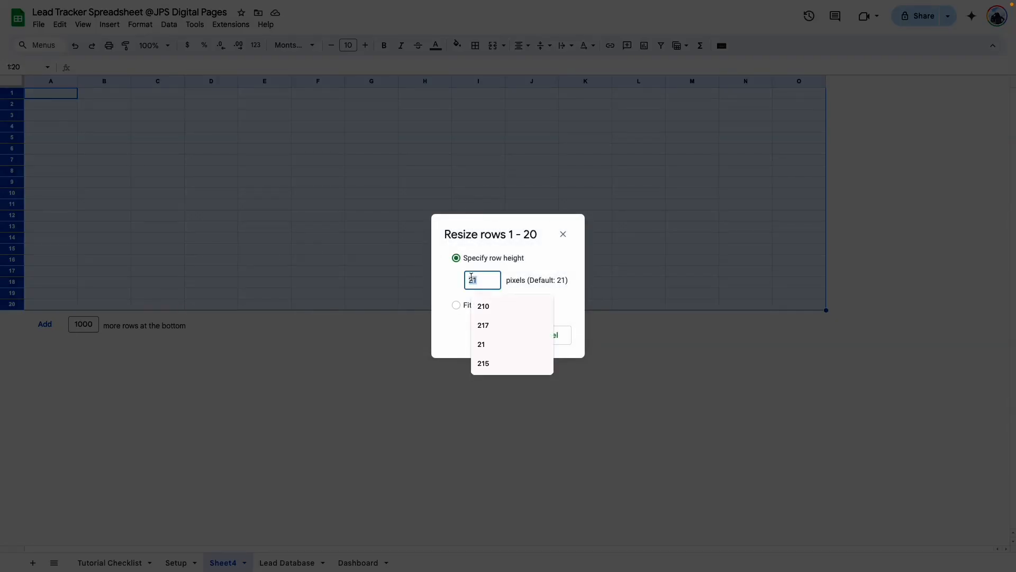
{"action": "type", "text": "30"}
{"action": "key", "text": "Return"}
{"action": "left_click", "coordinate": [332, 212]}
Set the width of the outer columns A and O to 30 pixels
{"action": "left_click", "coordinate": [51, 81]}
{"action": "left_click", "coordinate": [778, 81], "text": "ctrl"}
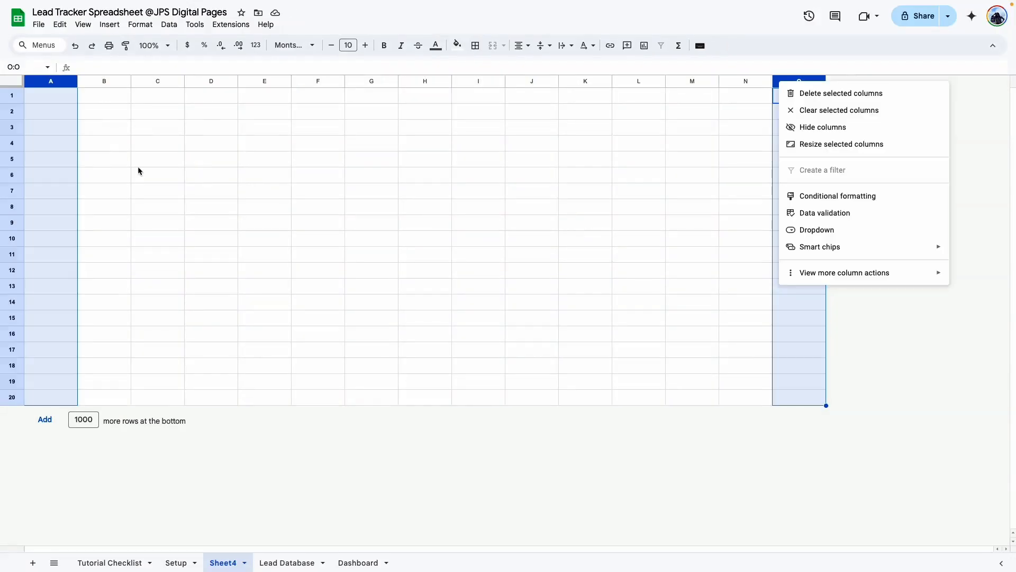
{"action": "left_click", "coordinate": [138, 165]}
{"action": "left_click", "coordinate": [39, 80]}
{"action": "left_click", "coordinate": [786, 81], "text": "ctrl"}
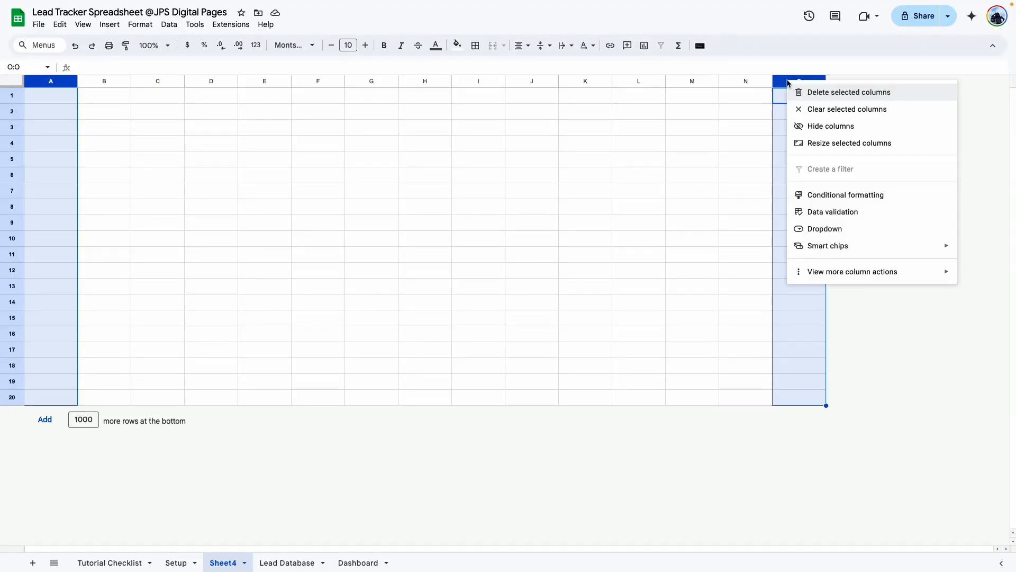
{"action": "left_click", "coordinate": [833, 141]}
{"action": "type", "text": "30"}
{"action": "key", "text": "Return"}
{"action": "left_click", "coordinate": [249, 180]}
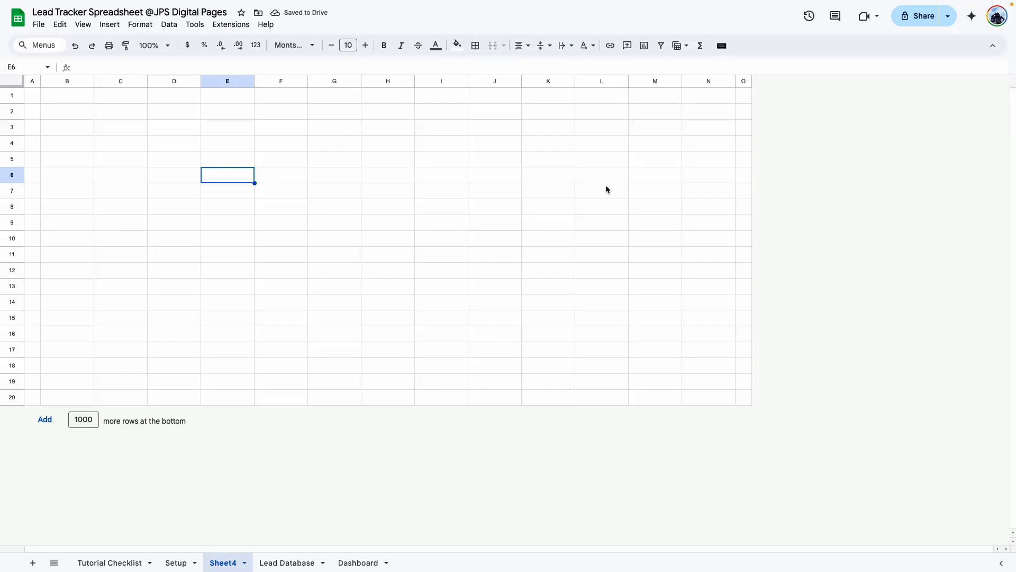
Check the layout of the Setup sheet and rename Sheet4 to "Setup 2"
{"action": "left_click", "coordinate": [180, 562]}
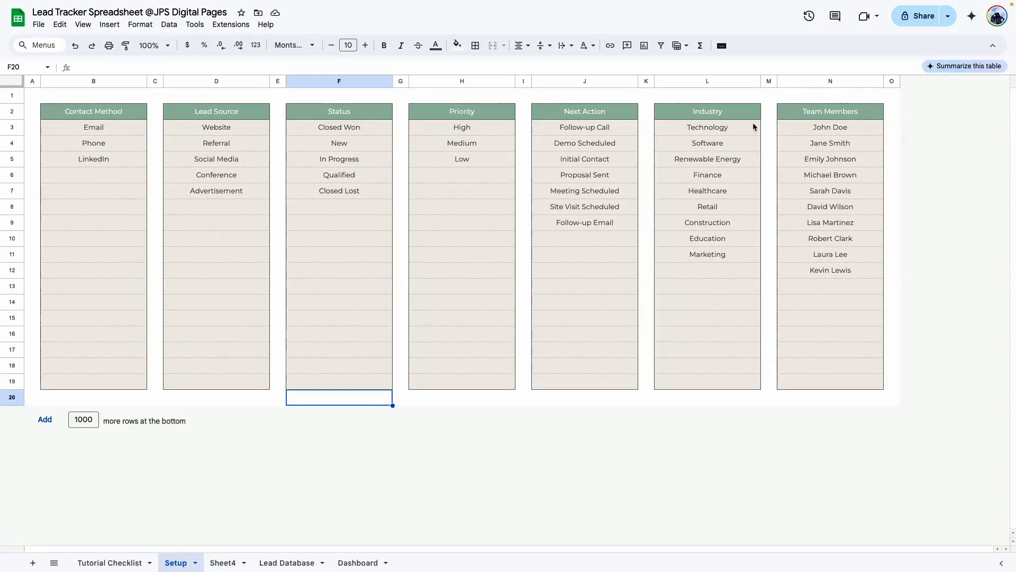
{"action": "double_click", "coordinate": [216, 562]}
{"action": "type", "text": "S"}
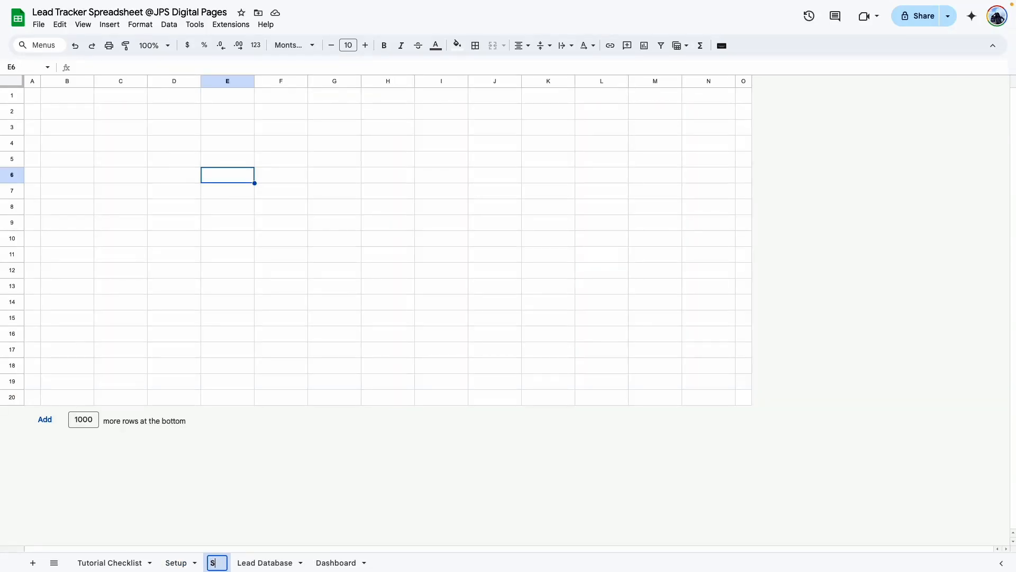
{"action": "type", "text": "etup 2"}
{"action": "left_click", "coordinate": [156, 174]}
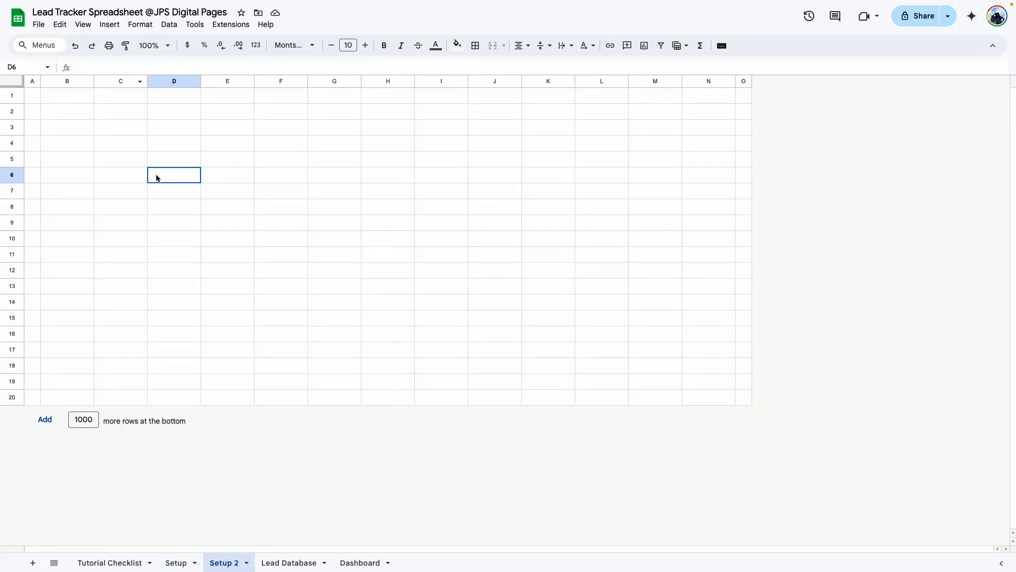
Set the width of the spacer columns C, E, G, I, K and M to 30 pixels
{"action": "left_click", "coordinate": [131, 81]}
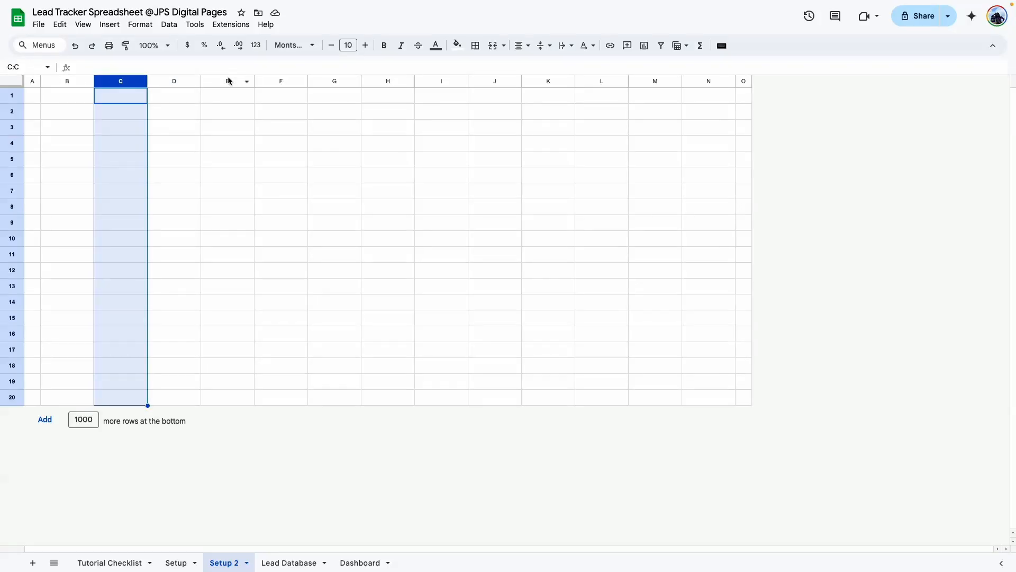
{"action": "left_click", "coordinate": [227, 81], "text": "ctrl"}
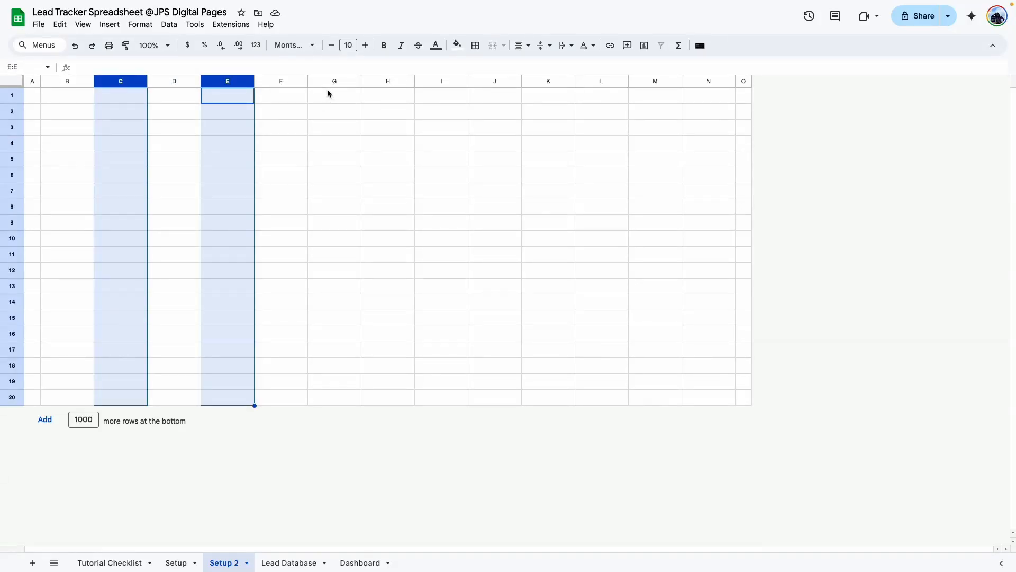
{"action": "left_click", "coordinate": [332, 81], "text": "ctrl"}
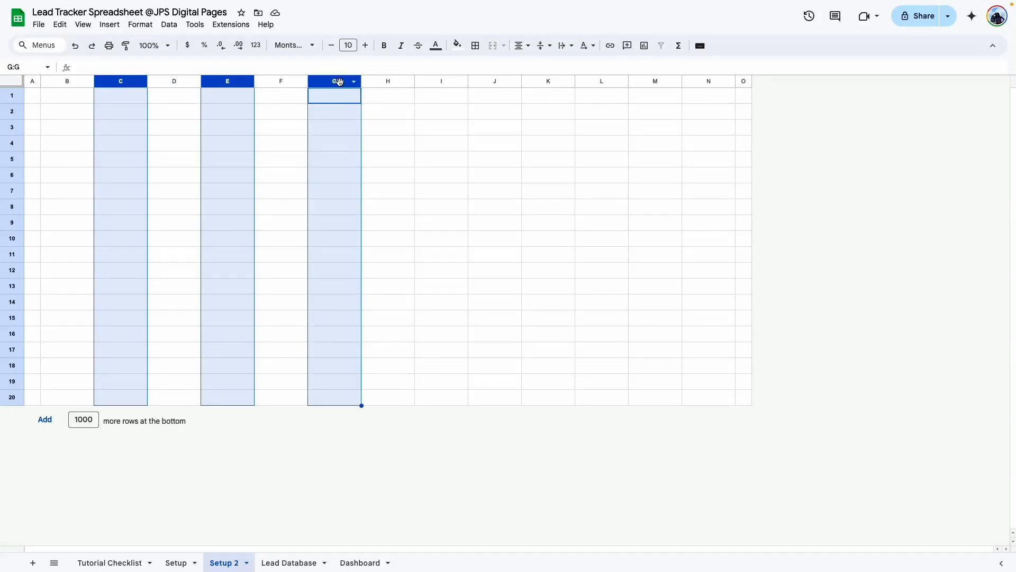
{"action": "left_click", "coordinate": [441, 81], "text": "ctrl"}
{"action": "left_click", "coordinate": [548, 81], "text": "ctrl"}
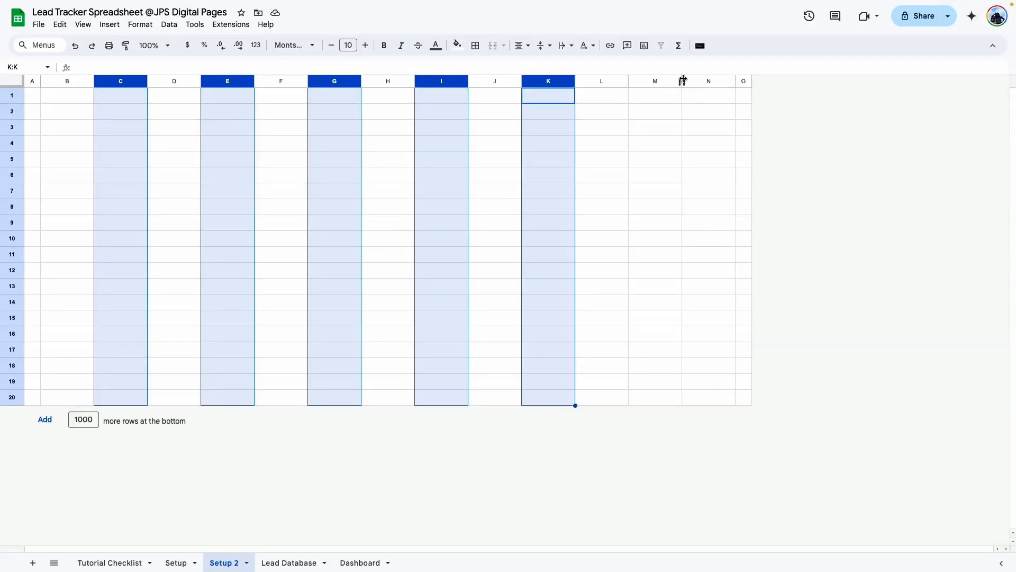
{"action": "left_click", "coordinate": [651, 81], "text": "ctrl"}
{"action": "right_click", "coordinate": [647, 81]}
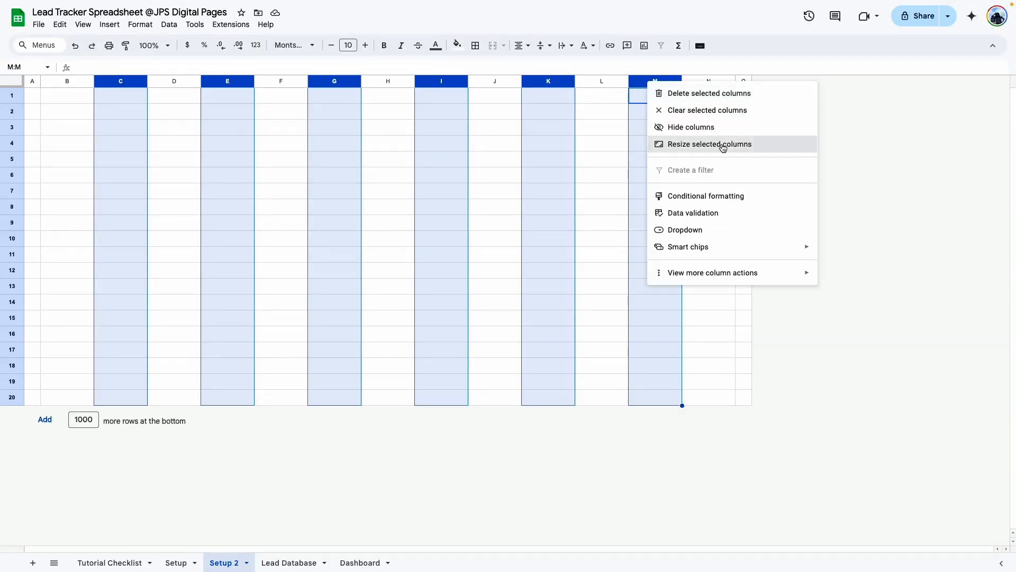
{"action": "left_click", "coordinate": [722, 143]}
{"action": "type", "text": "30"}
{"action": "key", "text": "Return"}
{"action": "left_click", "coordinate": [100, 156]}
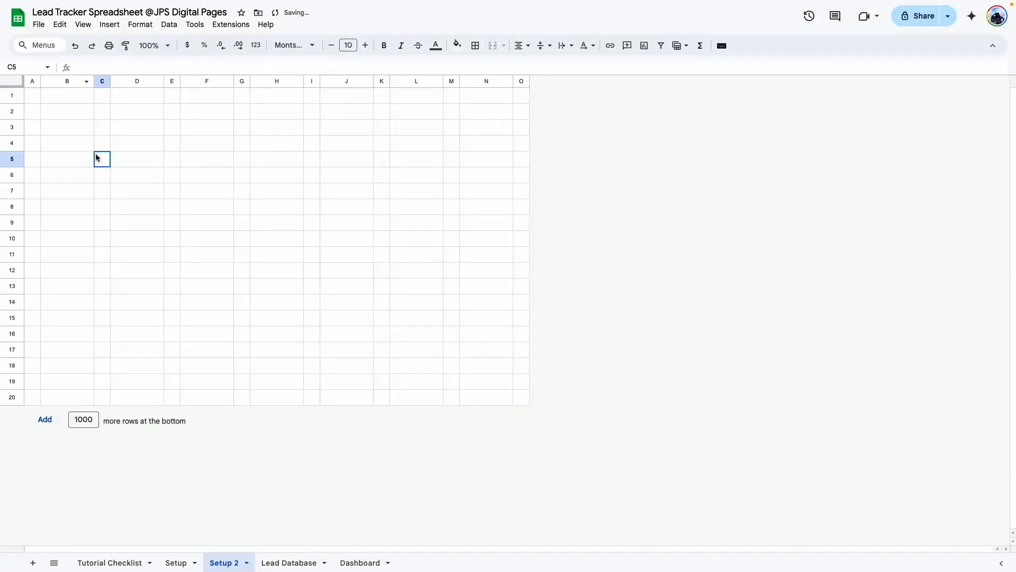
Set the width of columns B, D, F, H, J, L and N to 200 pixels
{"action": "left_click", "coordinate": [51, 82]}
{"action": "left_click", "coordinate": [137, 80], "text": "ctrl"}
{"action": "left_click", "coordinate": [206, 81], "text": "ctrl"}
{"action": "left_click", "coordinate": [277, 81], "text": "ctrl"}
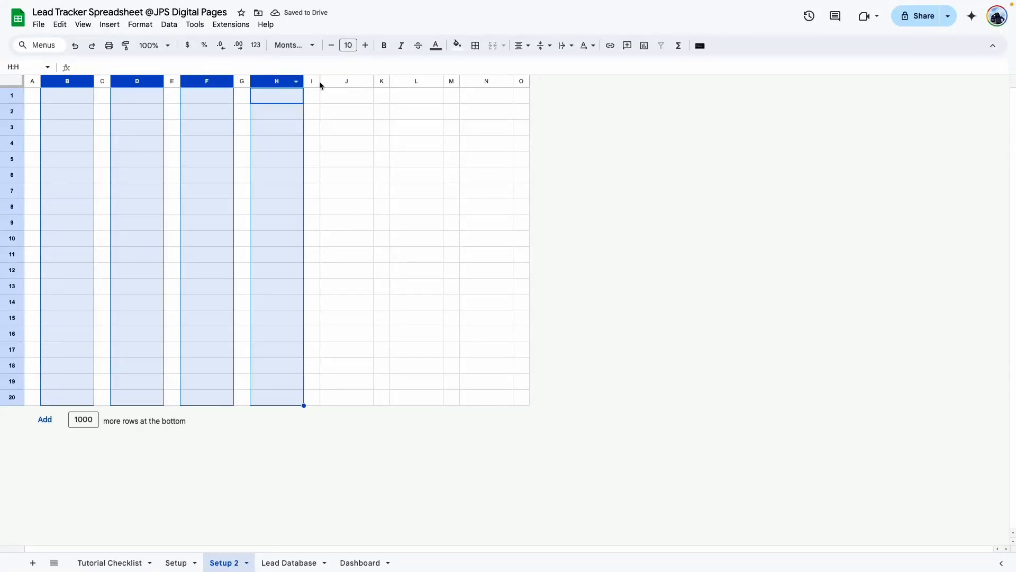
{"action": "left_click", "coordinate": [346, 81], "text": "ctrl"}
{"action": "left_click", "coordinate": [411, 81], "text": "ctrl"}
{"action": "left_click", "coordinate": [492, 81], "text": "ctrl"}
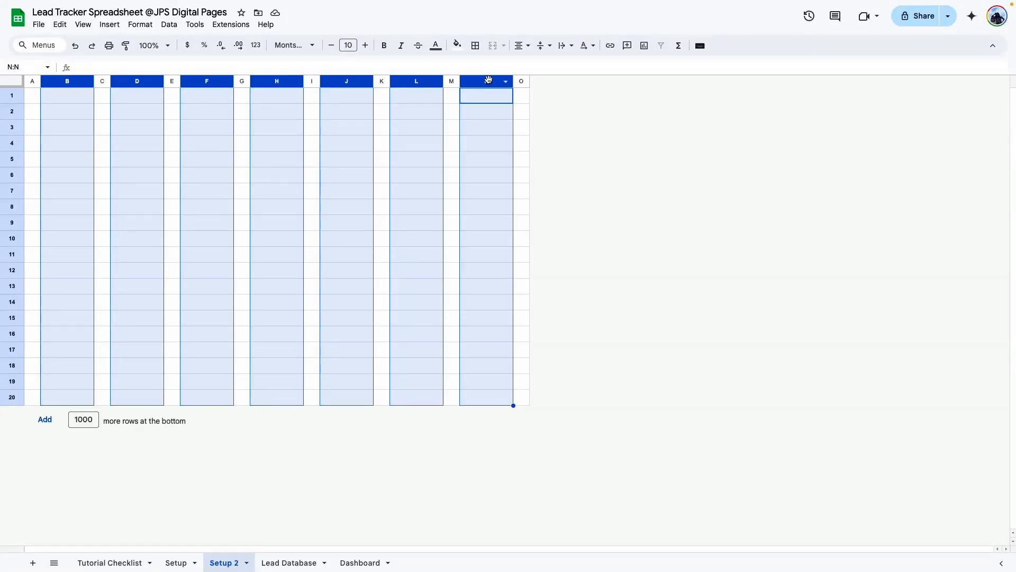
{"action": "right_click", "coordinate": [487, 81]}
{"action": "left_click", "coordinate": [539, 143]}
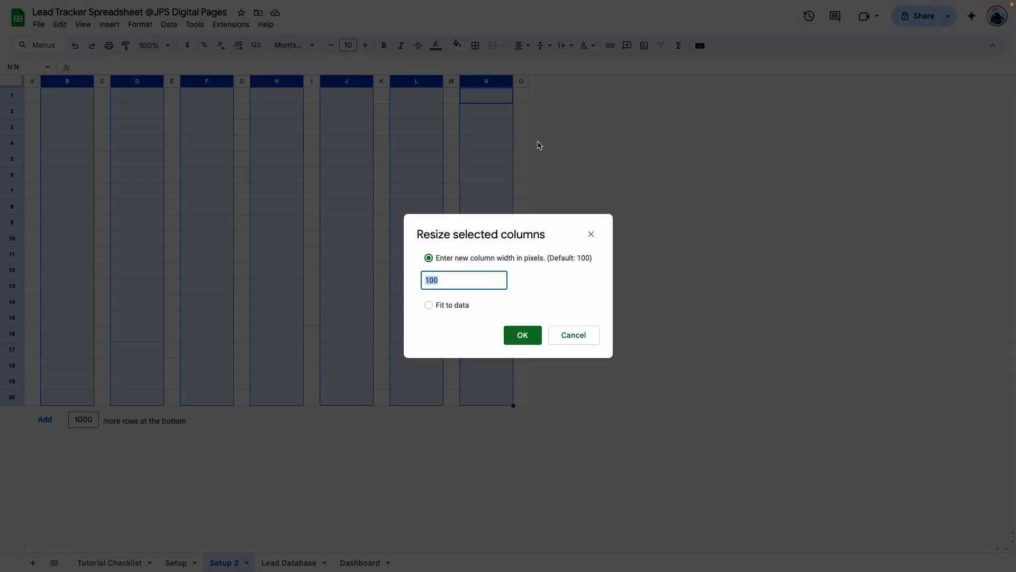
{"action": "type", "text": "200"}
{"action": "key", "text": "Return"}
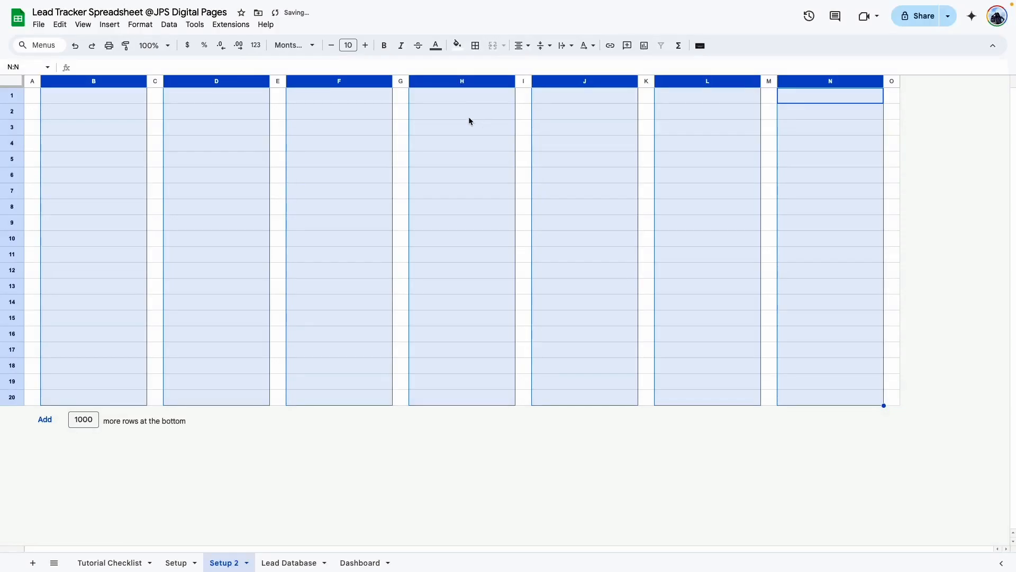
{"action": "left_click", "coordinate": [317, 206]}
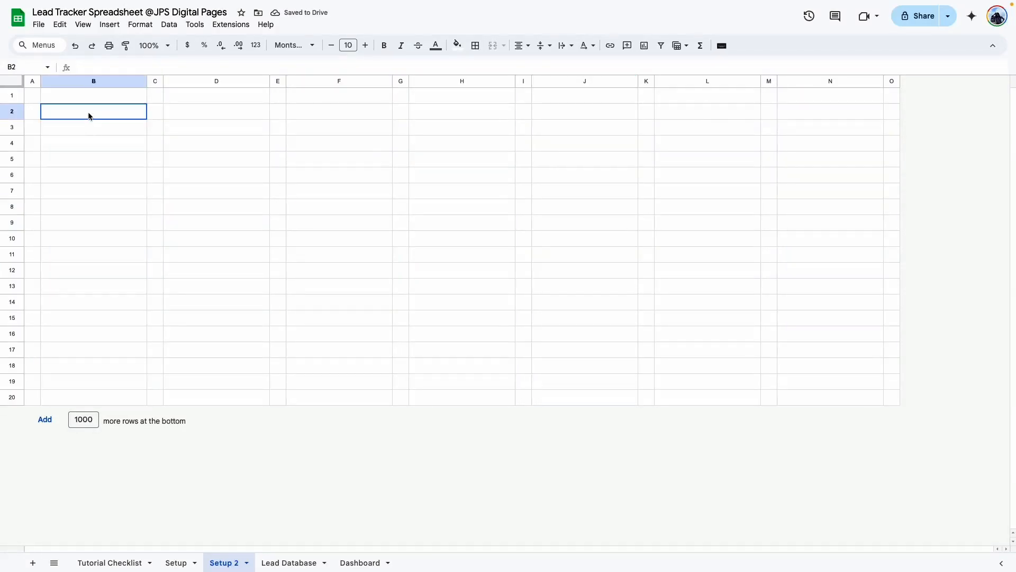
Apply a thin dark grey outer border around the range B2:B19 on the Setup 2 sheet
{"action": "left_click_drag", "start_coordinate": [91, 113], "coordinate": [122, 379]}
{"action": "left_click", "coordinate": [475, 45]}
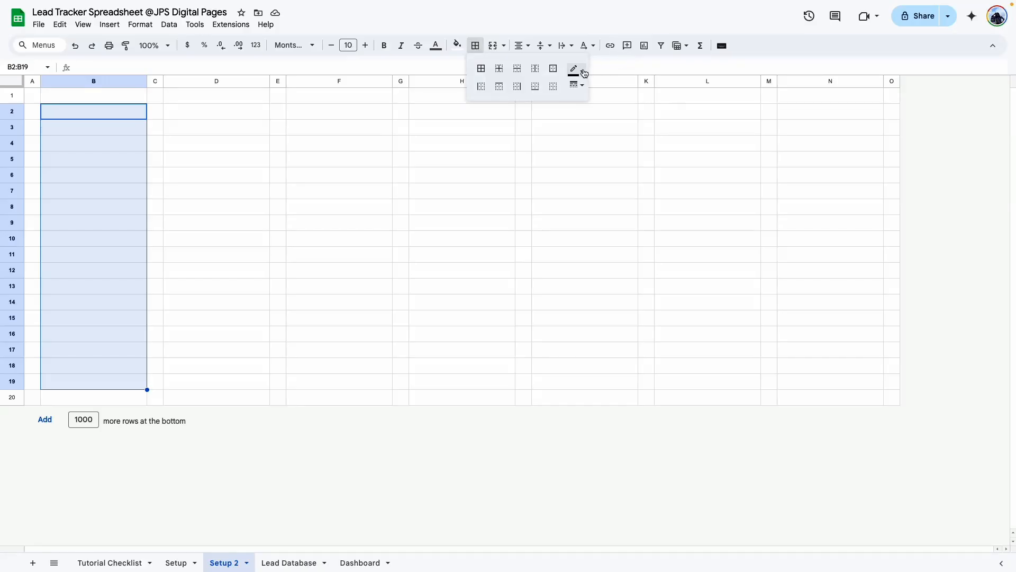
{"action": "left_click", "coordinate": [574, 70]}
{"action": "left_click", "coordinate": [570, 71]}
{"action": "left_click", "coordinate": [577, 85]}
{"action": "left_click", "coordinate": [573, 71]}
{"action": "left_click", "coordinate": [573, 71]}
{"action": "left_click", "coordinate": [573, 71]}
{"action": "left_click", "coordinate": [573, 70]}
{"action": "left_click", "coordinate": [553, 68]}
{"action": "left_click", "coordinate": [119, 106]}
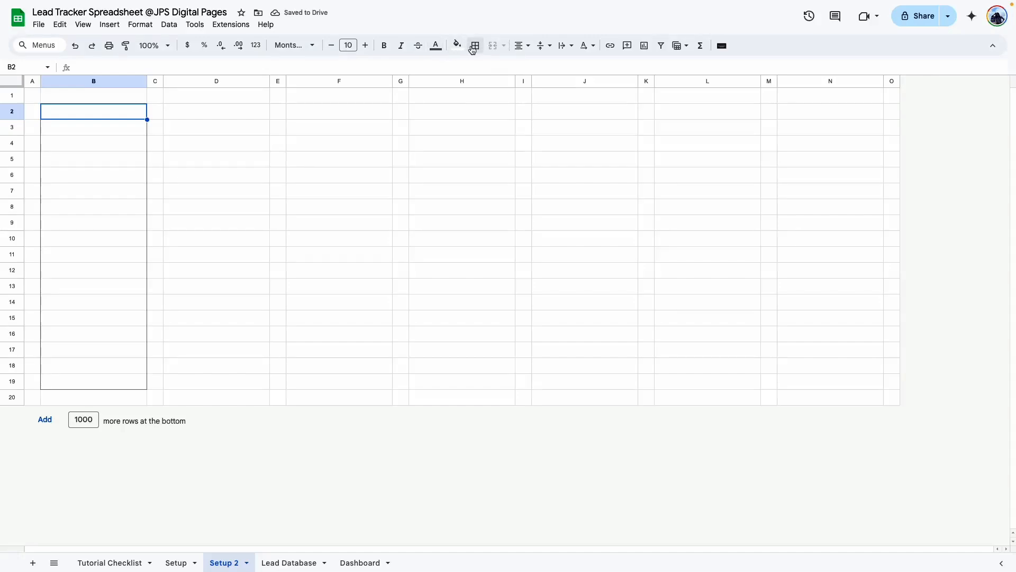
Add an outer border around the header cell B2
{"action": "left_click", "coordinate": [475, 45]}
{"action": "left_click", "coordinate": [546, 73]}
{"action": "left_click", "coordinate": [208, 275]}
{"action": "left_click", "coordinate": [128, 119]}
{"action": "left_click", "coordinate": [204, 219]}
Fill the header cell B2 on Setup 2 with the dark green theme colour
{"action": "left_click", "coordinate": [118, 117]}
{"action": "left_click", "coordinate": [456, 45]}
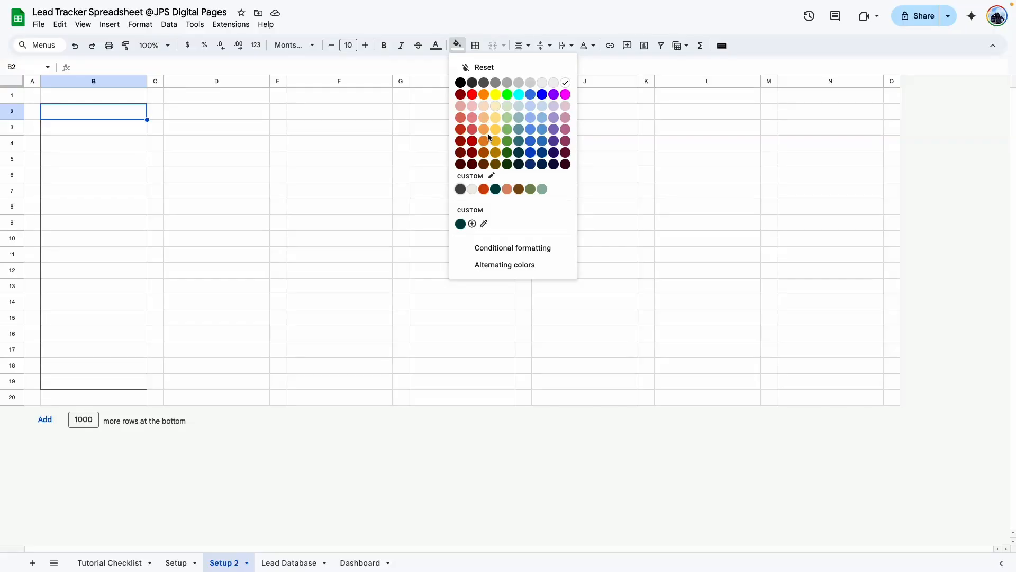
{"action": "left_click", "coordinate": [237, 186]}
{"action": "left_click", "coordinate": [121, 111]}
{"action": "left_click", "coordinate": [457, 45]}
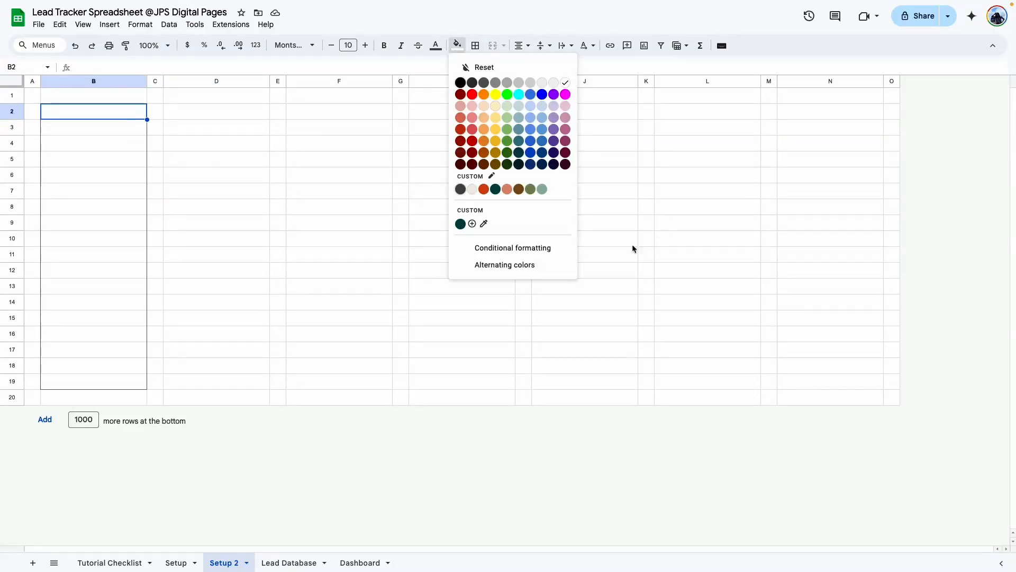
{"action": "left_click", "coordinate": [496, 189]}
{"action": "left_click", "coordinate": [175, 223]}
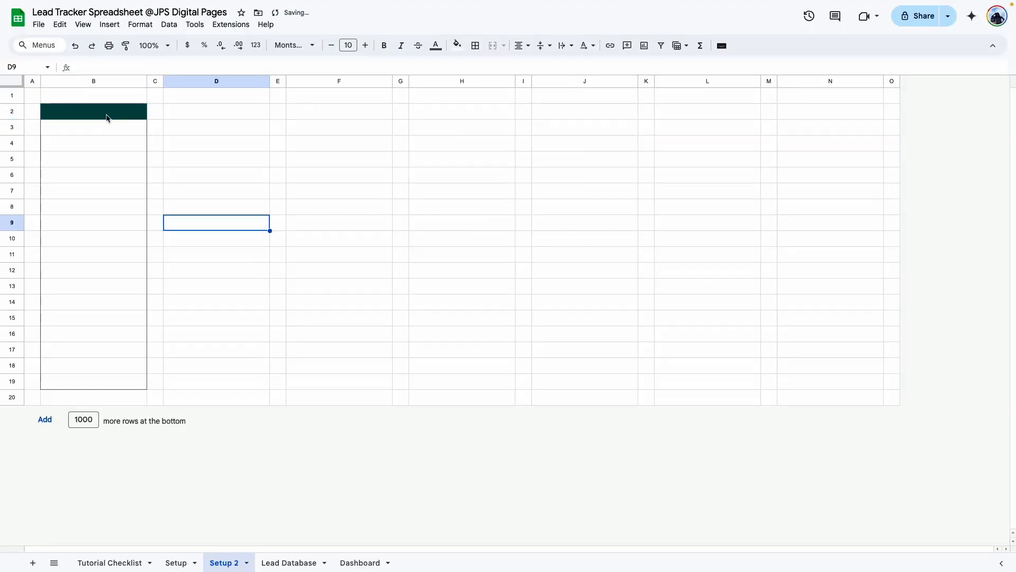
Fill the Contact Method header on the Setup sheet with the dark green theme colour
{"action": "left_click", "coordinate": [174, 561]}
{"action": "left_click", "coordinate": [117, 117]}
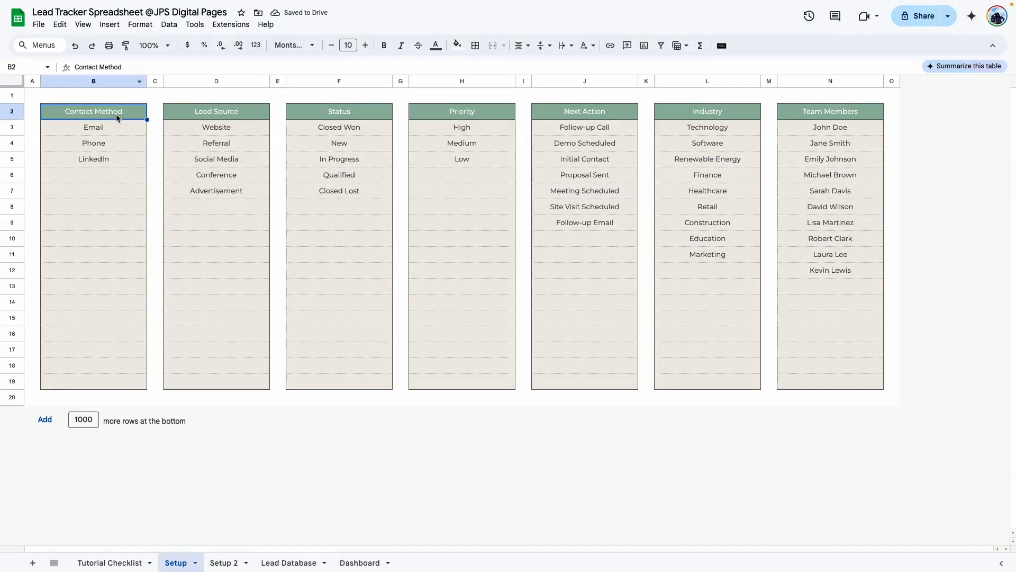
{"action": "left_click", "coordinate": [457, 45]}
{"action": "left_click", "coordinate": [497, 190]}
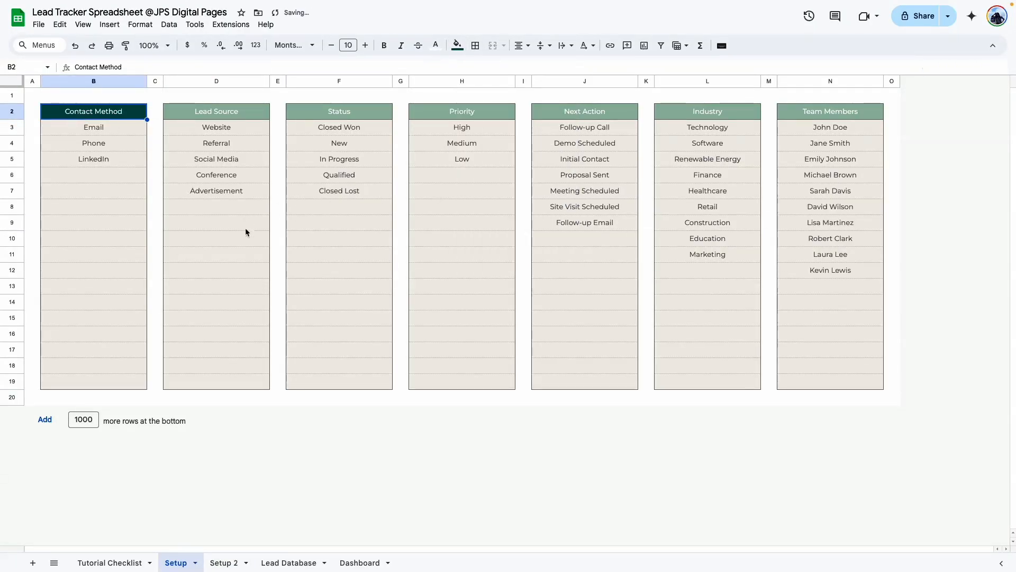
{"action": "left_click", "coordinate": [245, 228]}
Customize the theme by changing Accent 2 to purple, and check the headers on Setup 2 and Setup
{"action": "left_click", "coordinate": [222, 562]}
{"action": "left_click", "coordinate": [328, 222]}
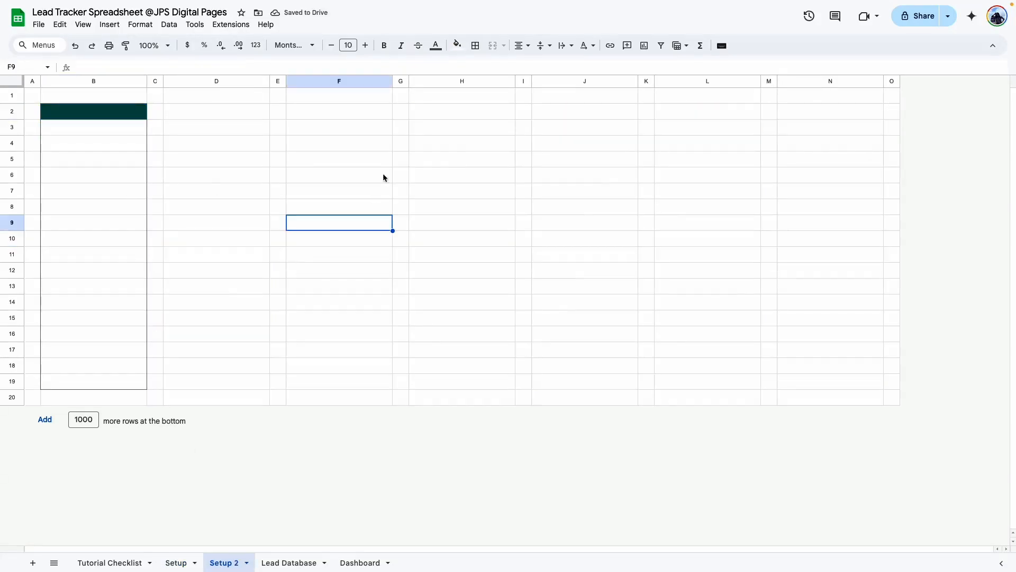
{"action": "left_click", "coordinate": [457, 45]}
{"action": "left_click", "coordinate": [489, 176]}
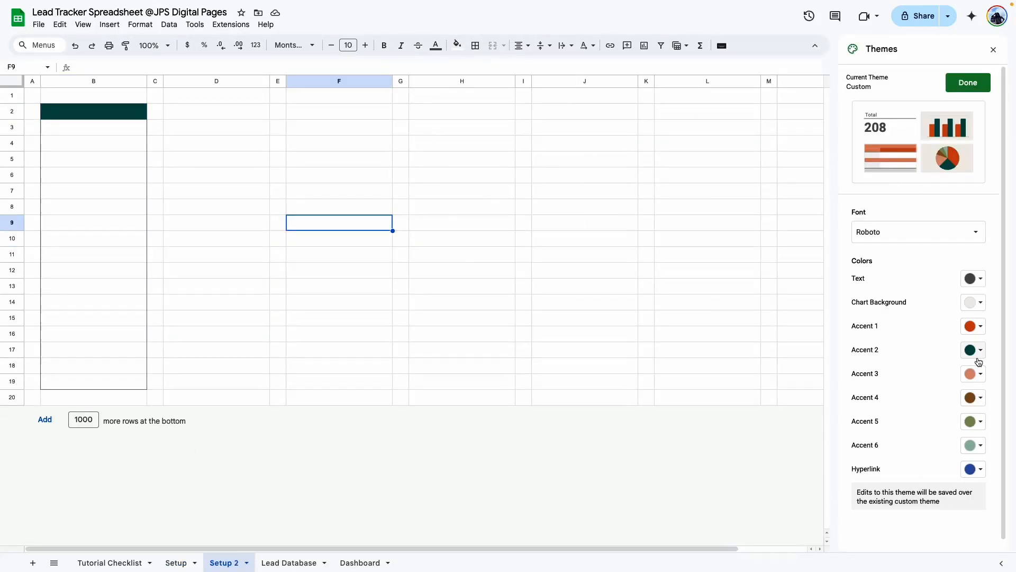
{"action": "left_click", "coordinate": [980, 351]}
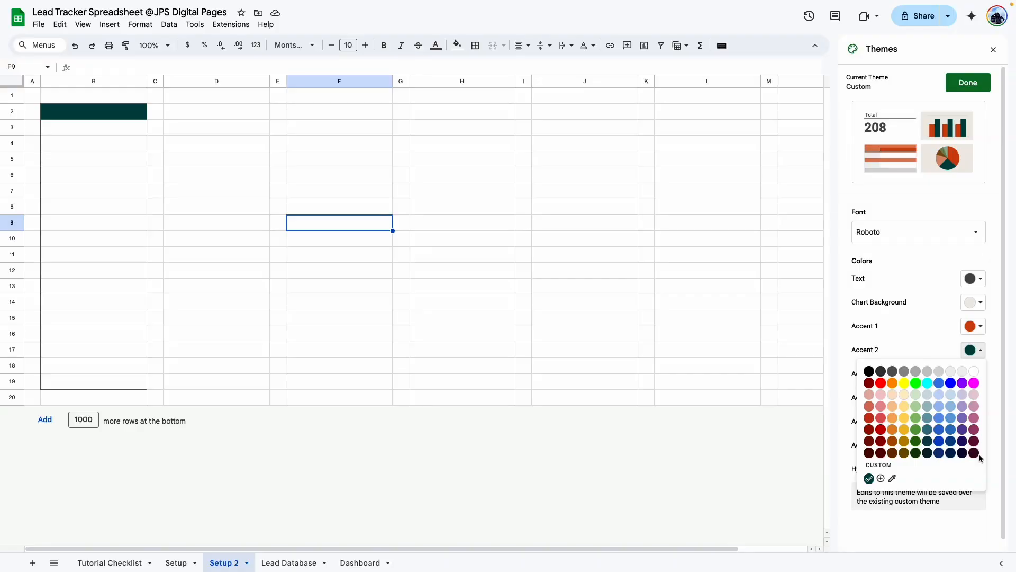
{"action": "left_click", "coordinate": [608, 303]}
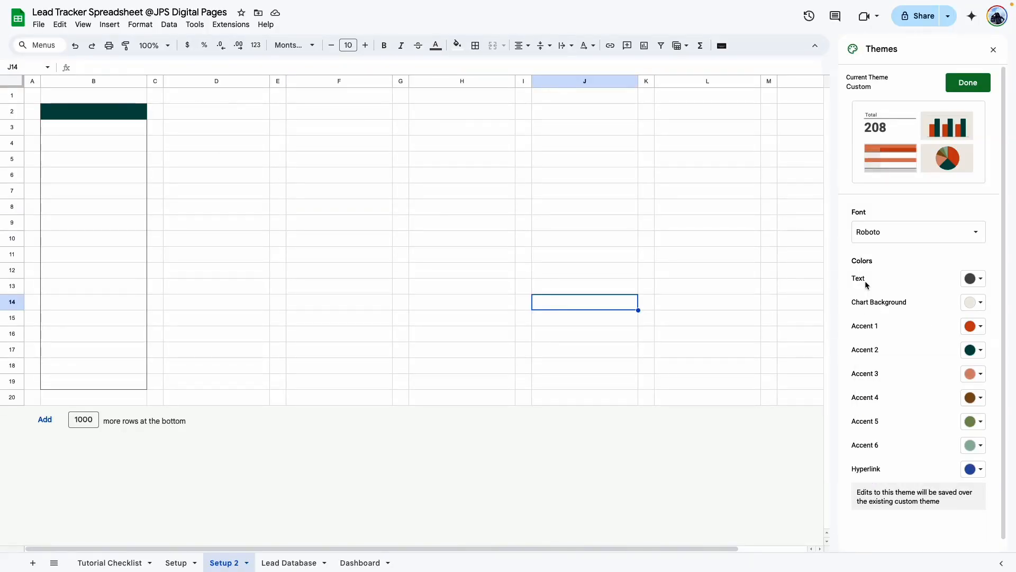
{"action": "left_click", "coordinate": [980, 351]}
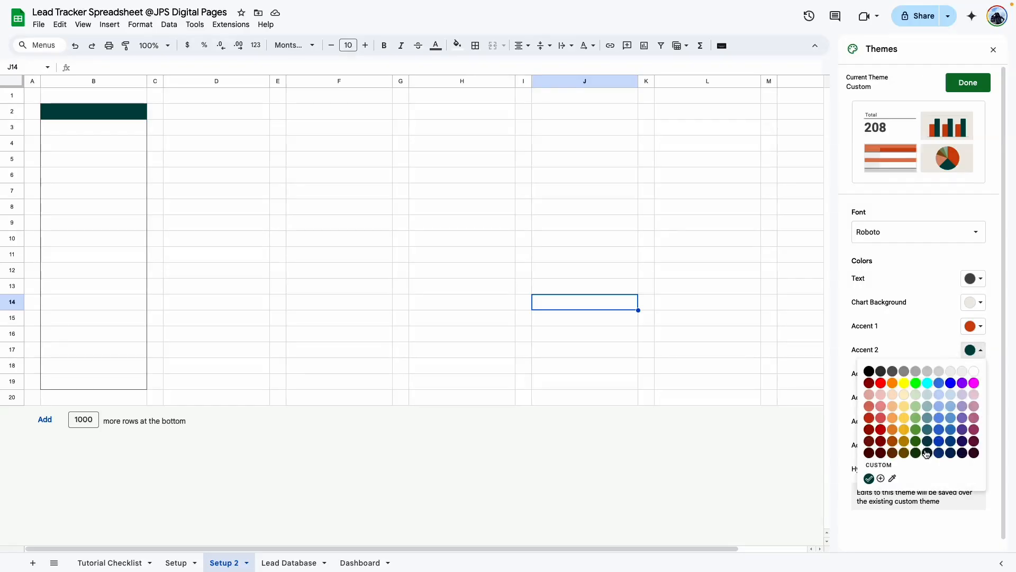
{"action": "left_click", "coordinate": [963, 430]}
{"action": "left_click", "coordinate": [294, 204]}
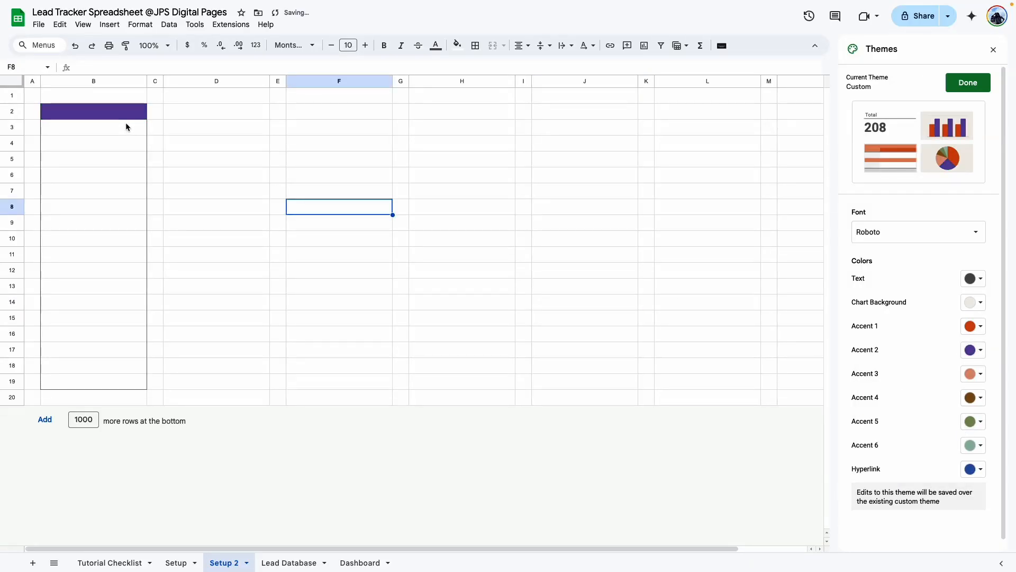
{"action": "left_click", "coordinate": [168, 563]}
{"action": "left_click", "coordinate": [208, 335]}
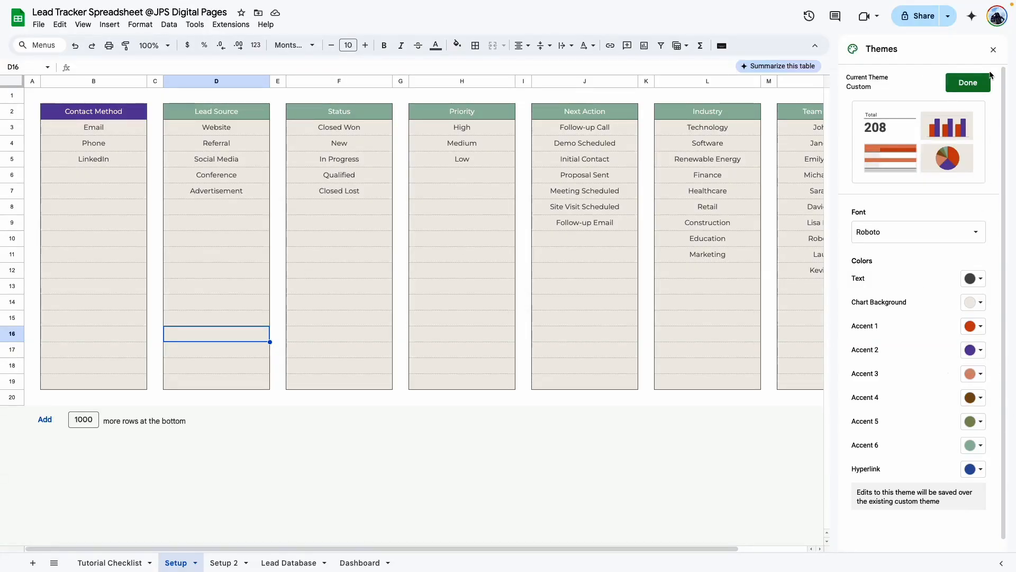
Close the theme settings and undo the purple Accent 2 change and the Contact Method header's dark green fill
{"action": "left_click", "coordinate": [993, 49]}
{"action": "left_click", "coordinate": [240, 559]}
{"action": "left_click", "coordinate": [167, 267]}
{"action": "key", "text": "ctrl+z"}
{"action": "left_click", "coordinate": [222, 231]}
{"action": "left_click", "coordinate": [176, 562]}
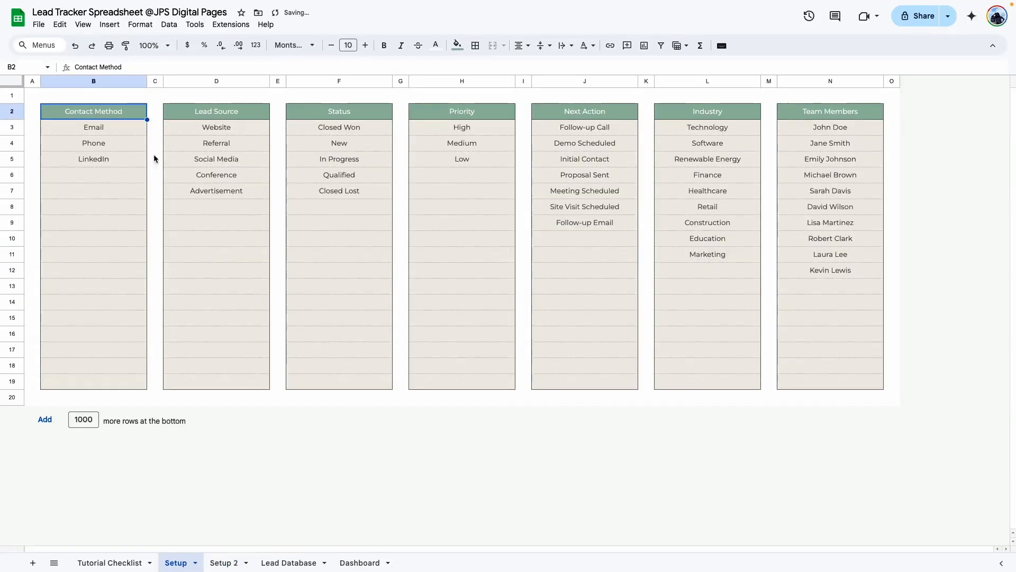
Fill the header cell B2 on Setup 2 with the light sage green theme colour
{"action": "left_click", "coordinate": [229, 564]}
{"action": "left_click", "coordinate": [136, 117]}
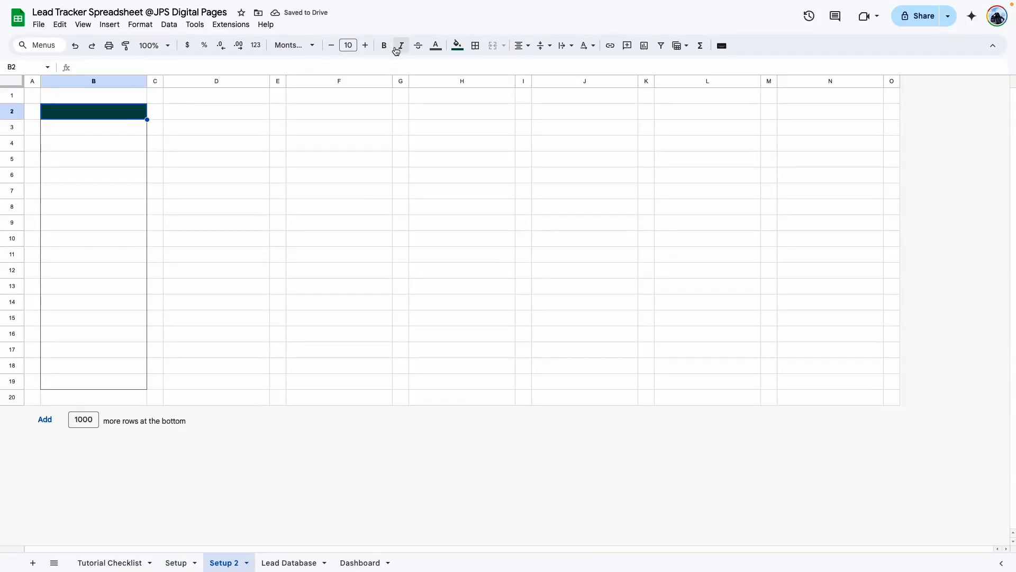
{"action": "left_click", "coordinate": [457, 45]}
{"action": "left_click", "coordinate": [544, 189]}
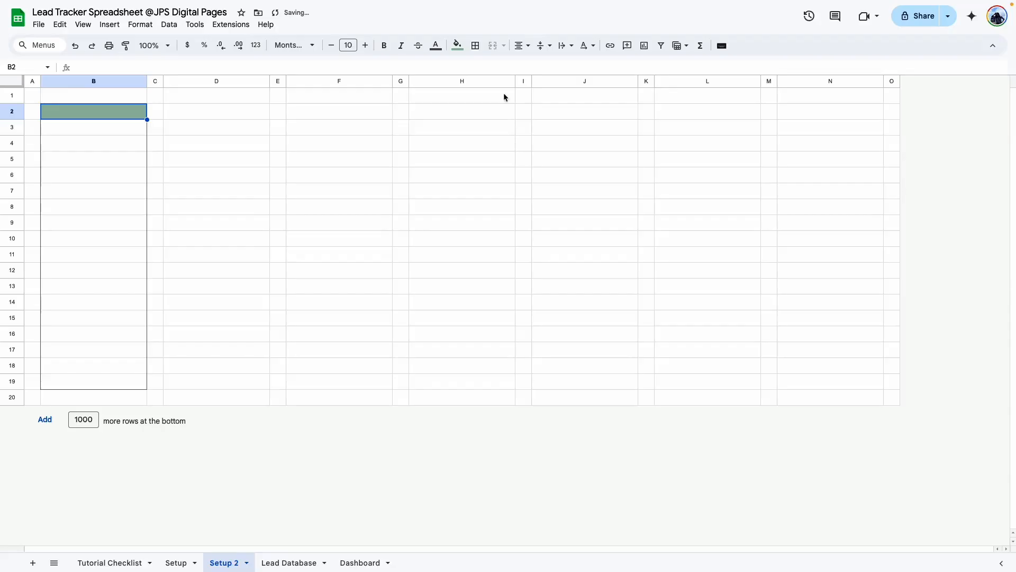
{"action": "left_click", "coordinate": [456, 46]}
{"action": "left_click", "coordinate": [278, 206]}
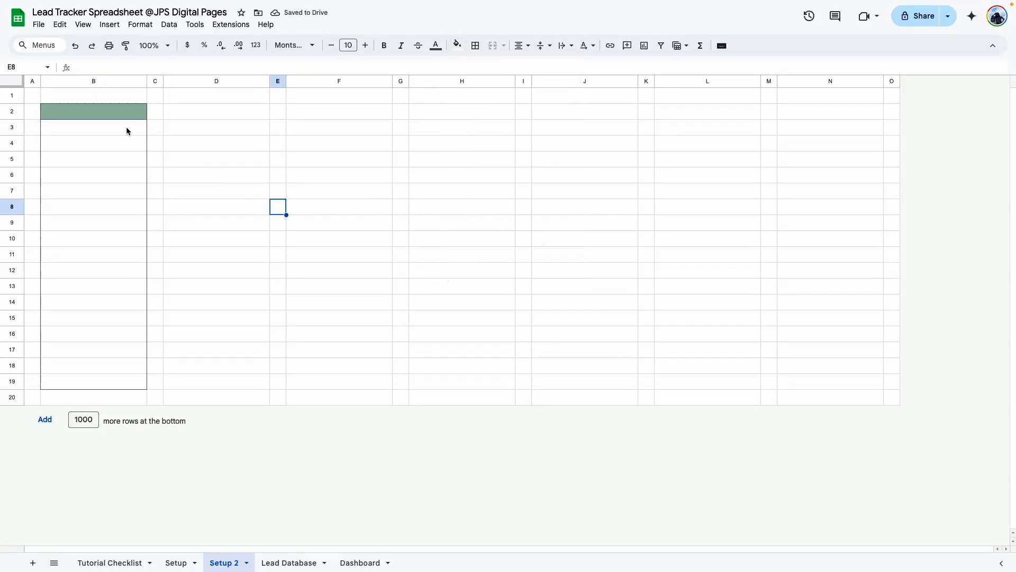
Fill the list cells B3:B19 with the light beige theme colour
{"action": "left_click_drag", "start_coordinate": [109, 127], "coordinate": [116, 381]}
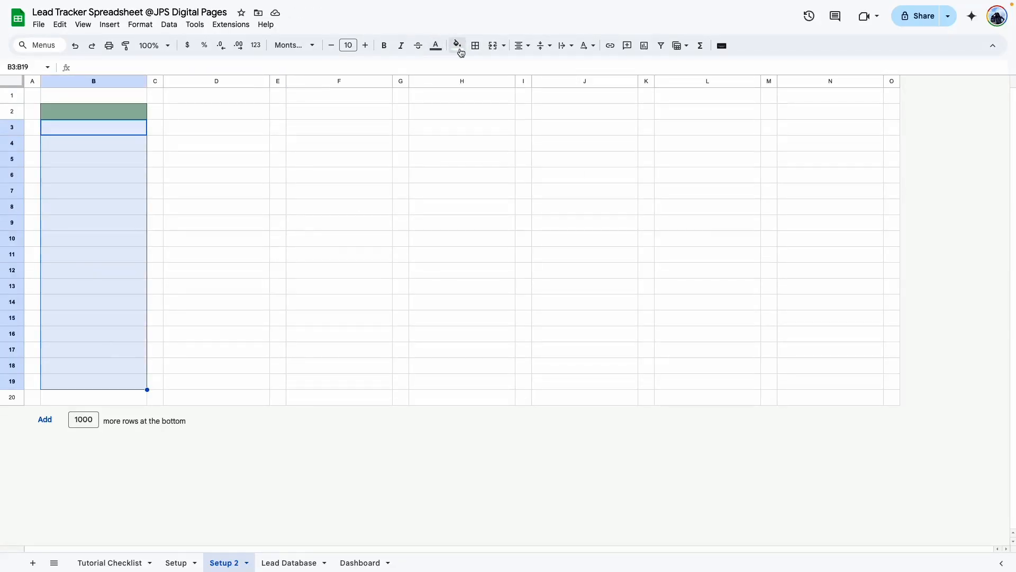
{"action": "left_click", "coordinate": [457, 45]}
{"action": "left_click", "coordinate": [469, 190]}
{"action": "left_click", "coordinate": [237, 163]}
Add dashed horizontal inner borders between the list cells B3:B19
{"action": "left_click_drag", "start_coordinate": [117, 129], "coordinate": [132, 388]}
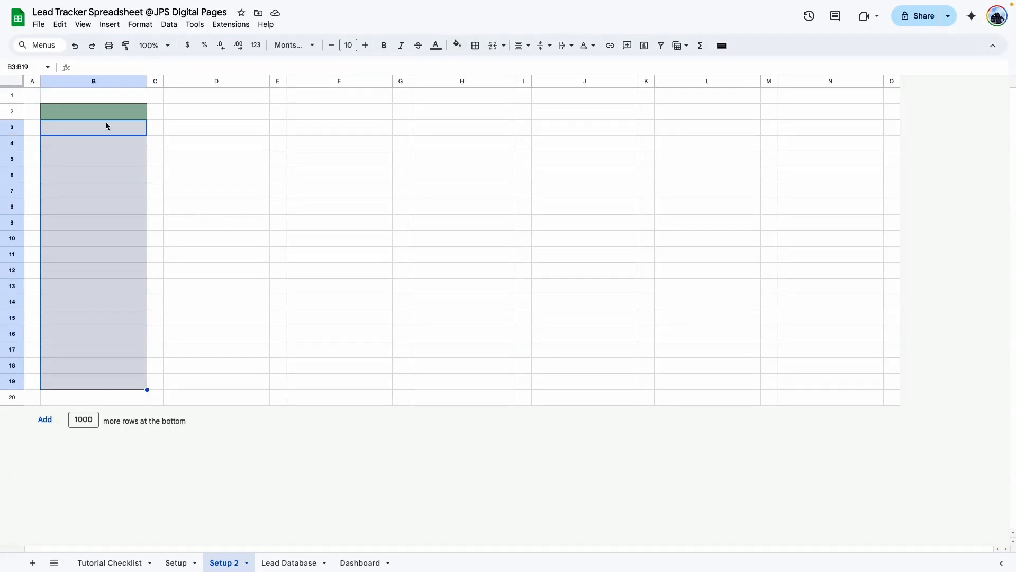
{"action": "left_click", "coordinate": [475, 46]}
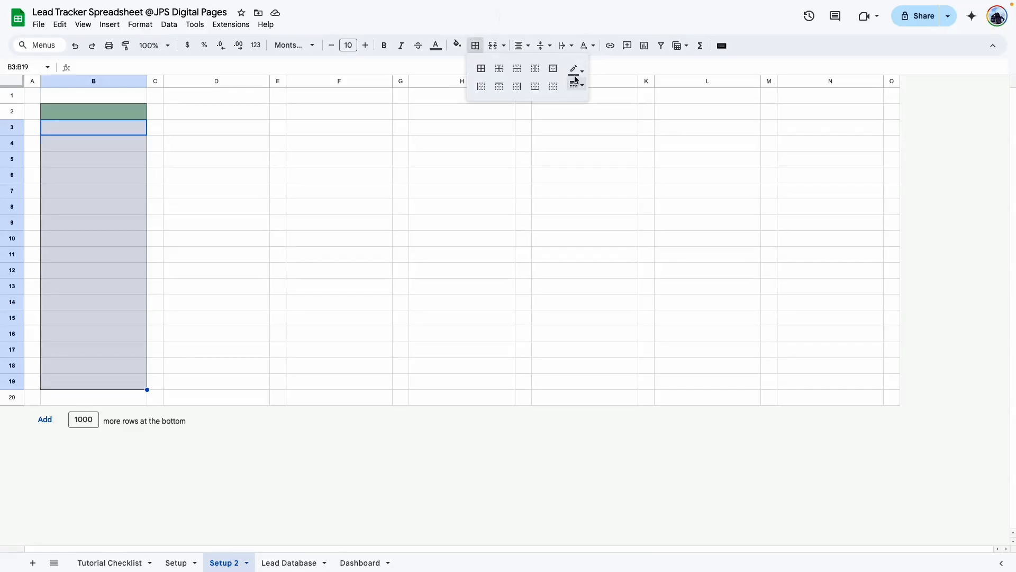
{"action": "left_click", "coordinate": [574, 69]}
{"action": "left_click", "coordinate": [625, 110]}
{"action": "left_click", "coordinate": [576, 84]}
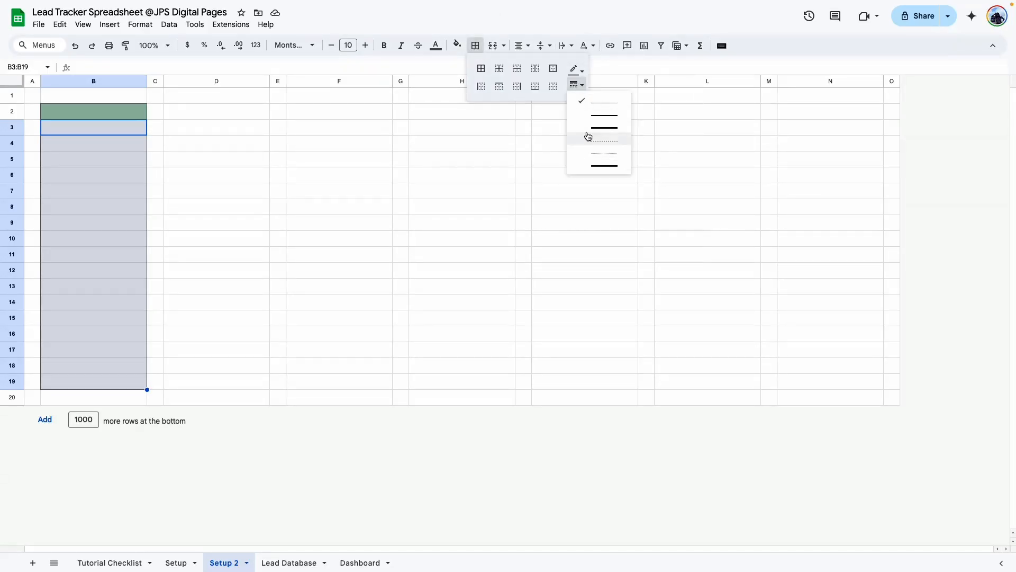
{"action": "left_click", "coordinate": [597, 142]}
{"action": "left_click", "coordinate": [517, 68]}
{"action": "left_click", "coordinate": [245, 241]}
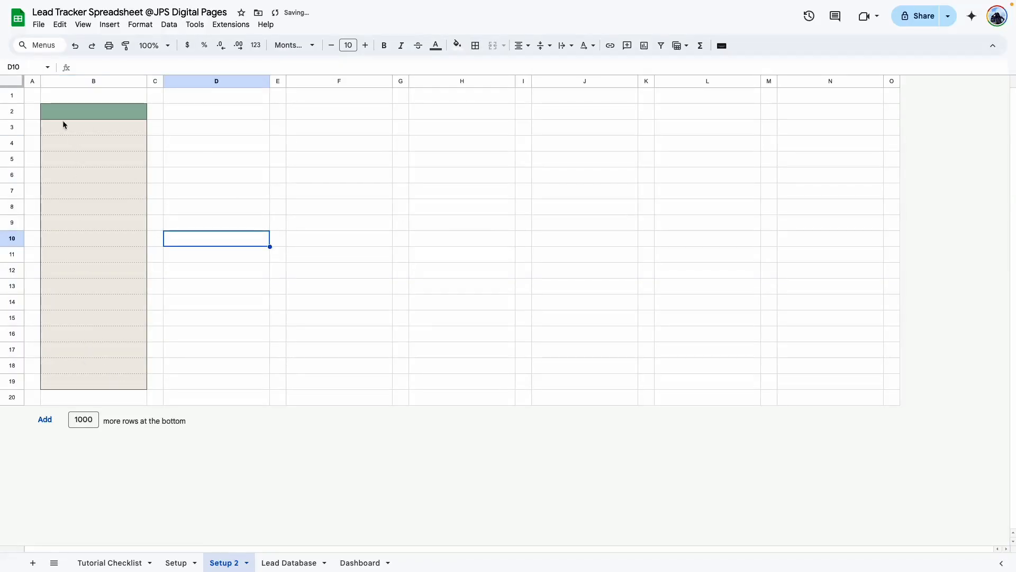
Compare with the Setup sheet and copy the formatting of B2:B19 to columns D, F, H, J, L and N on Setup 2
{"action": "left_click", "coordinate": [176, 563]}
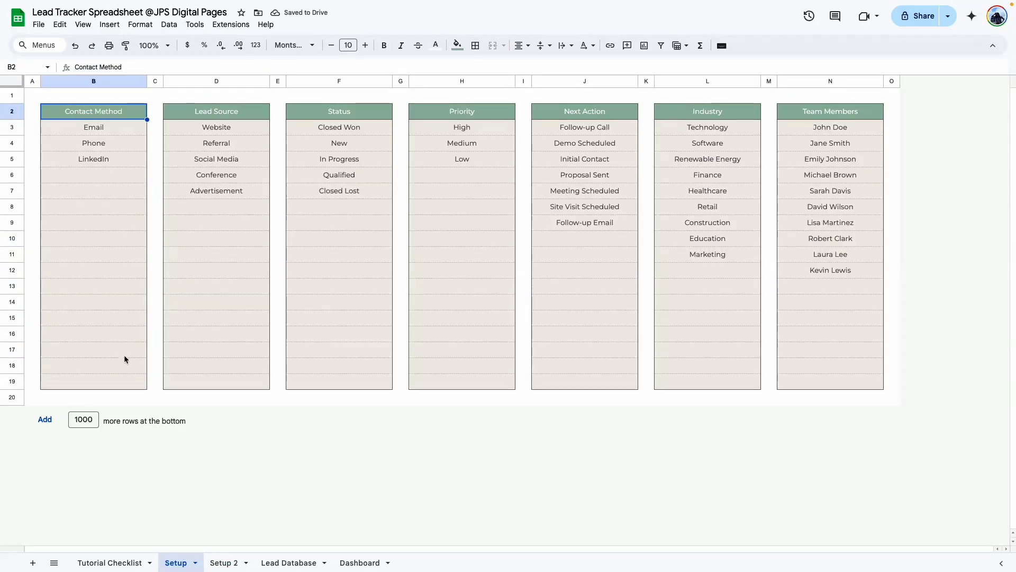
{"action": "left_click", "coordinate": [219, 562]}
{"action": "left_click_drag", "start_coordinate": [111, 112], "coordinate": [134, 384]}
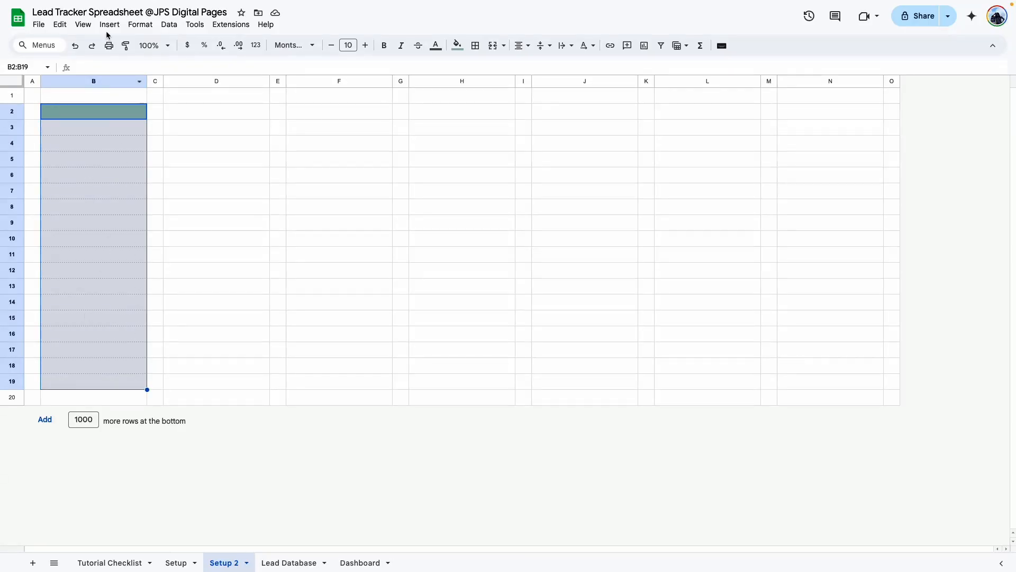
{"action": "left_click", "coordinate": [125, 45]}
{"action": "left_click", "coordinate": [173, 106]}
{"action": "left_click", "coordinate": [125, 45]}
{"action": "mouse_move", "coordinate": [82, 106]}
{"action": "left_mouse_down"}
{"action": "mouse_move", "coordinate": [224, 300]}
{"action": "mouse_move", "coordinate": [236, 379]}
{"action": "left_mouse_up"}
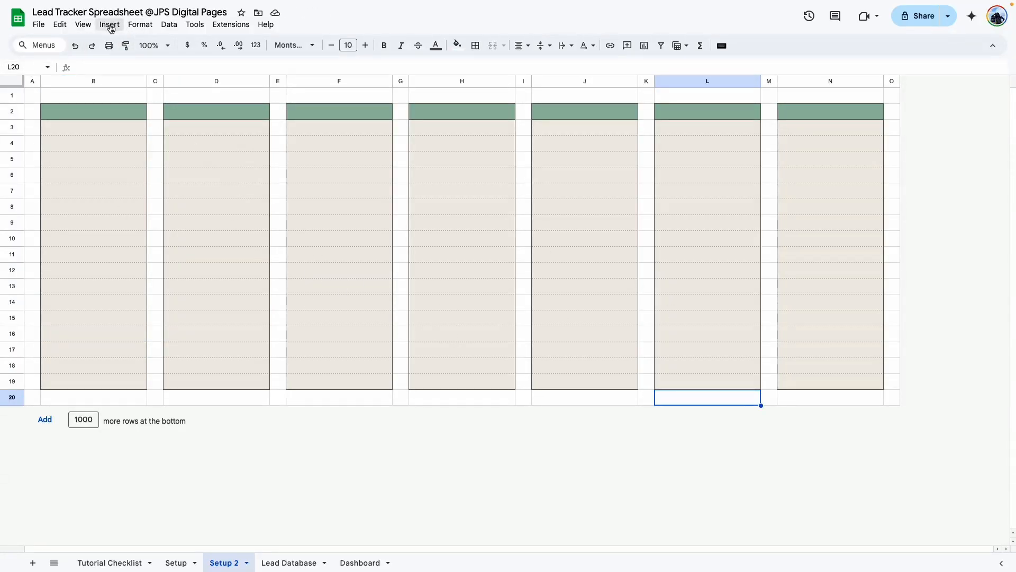
Hide the gridlines on the Setup 2 sheet
{"action": "left_click", "coordinate": [83, 24]}
{"action": "mouse_move", "coordinate": [90, 41]}
{"action": "left_click", "coordinate": [272, 62]}
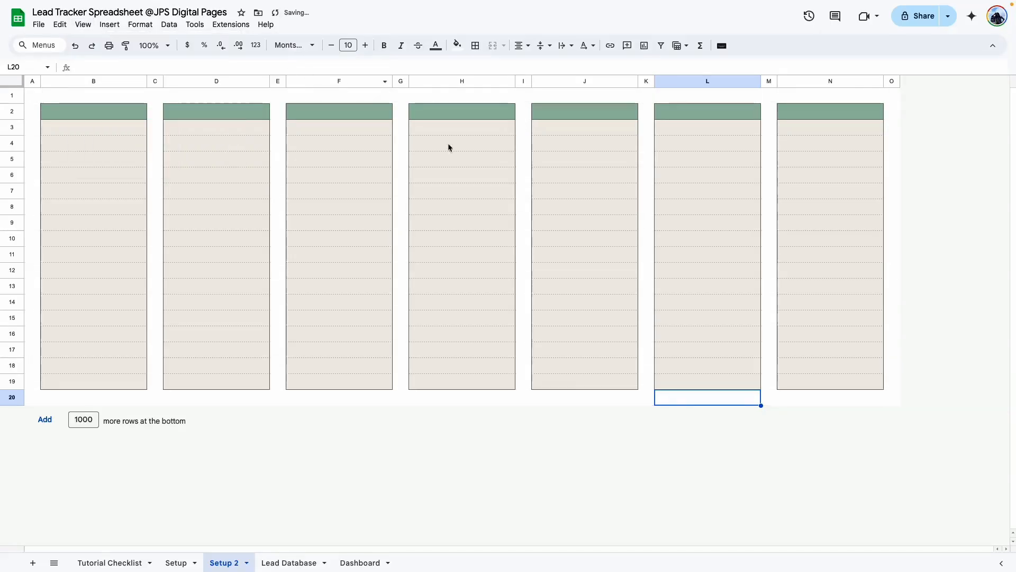
{"action": "left_click", "coordinate": [584, 286]}
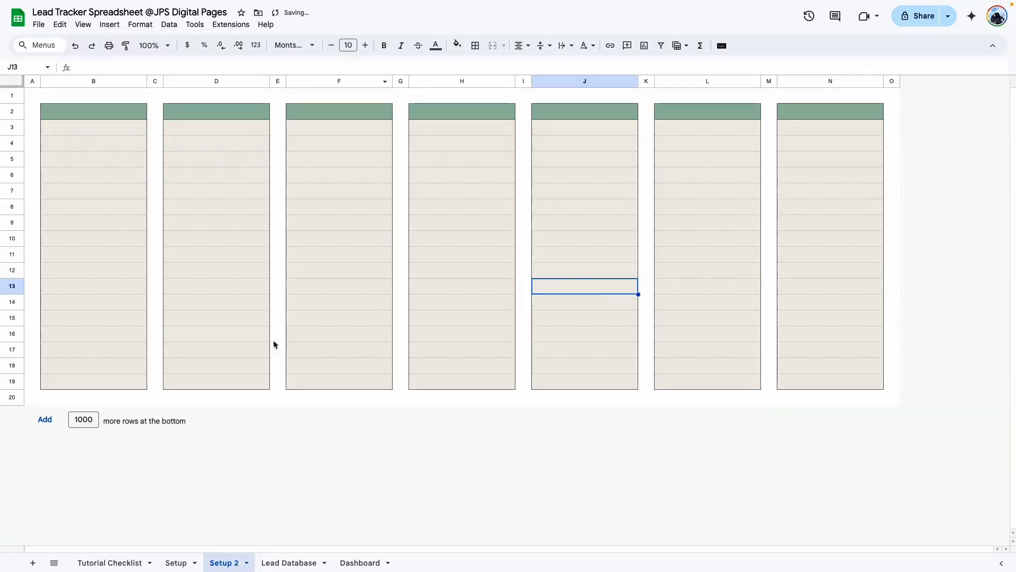
Copy B2:N19 from the Setup sheet and paste it as values only starting at B2 on Setup 2
{"action": "left_click", "coordinate": [168, 562]}
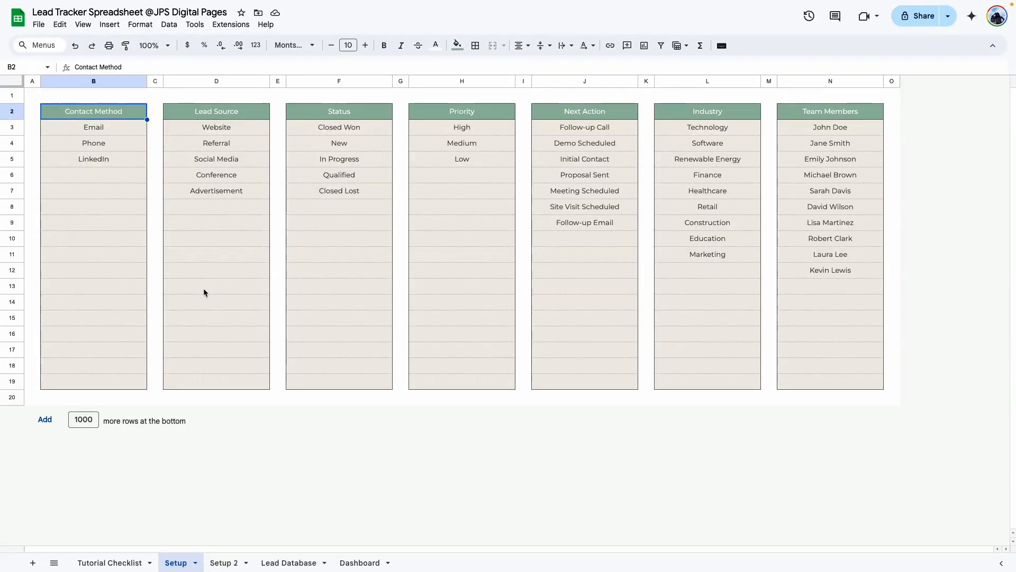
{"action": "left_click_drag", "start_coordinate": [116, 115], "coordinate": [814, 380]}
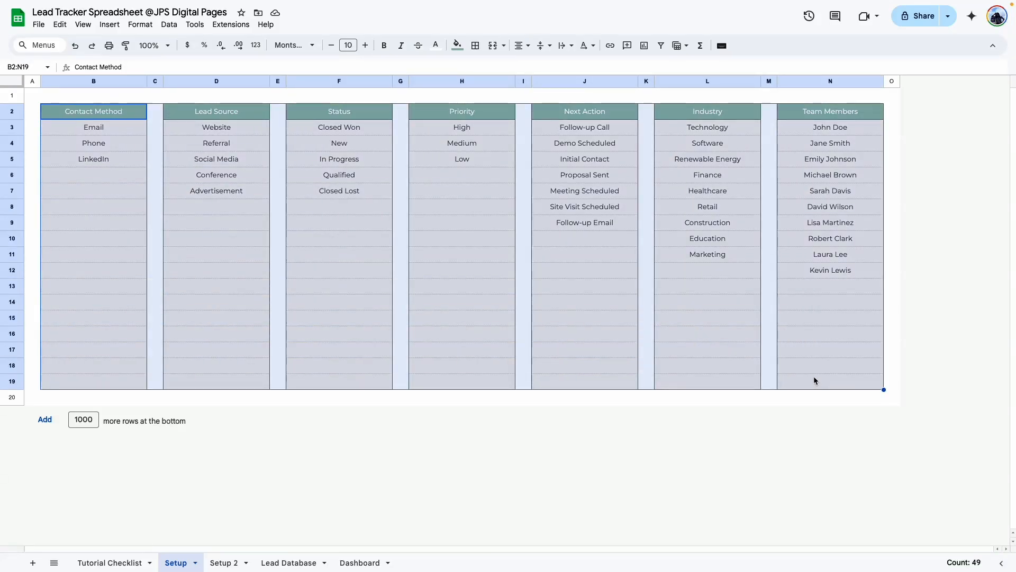
{"action": "left_click", "coordinate": [388, 333]}
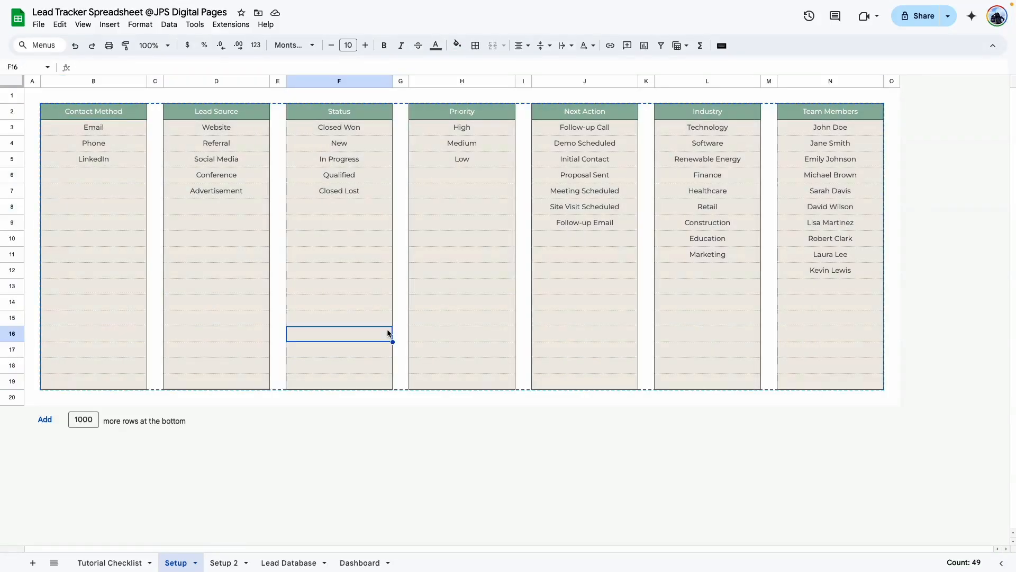
{"action": "left_click", "coordinate": [299, 270]}
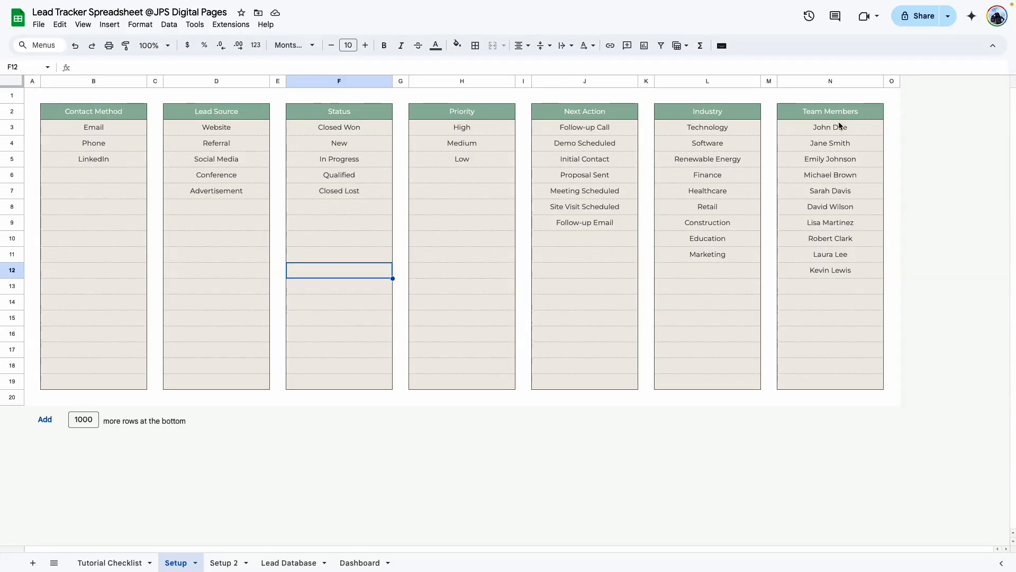
{"action": "left_click", "coordinate": [530, 339]}
{"action": "left_click", "coordinate": [225, 562]}
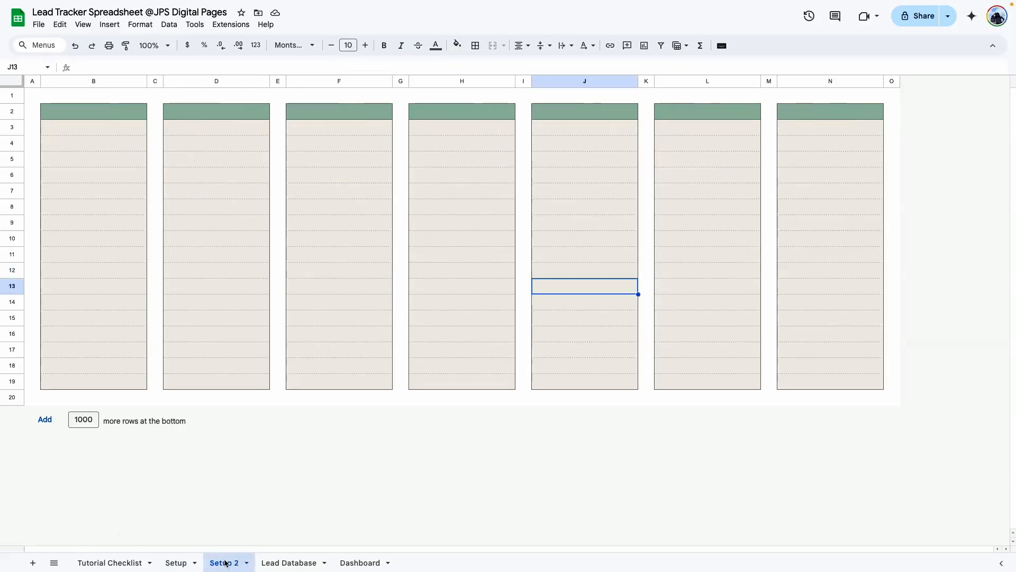
{"action": "right_click", "coordinate": [125, 118]}
{"action": "mouse_move", "coordinate": [209, 177]}
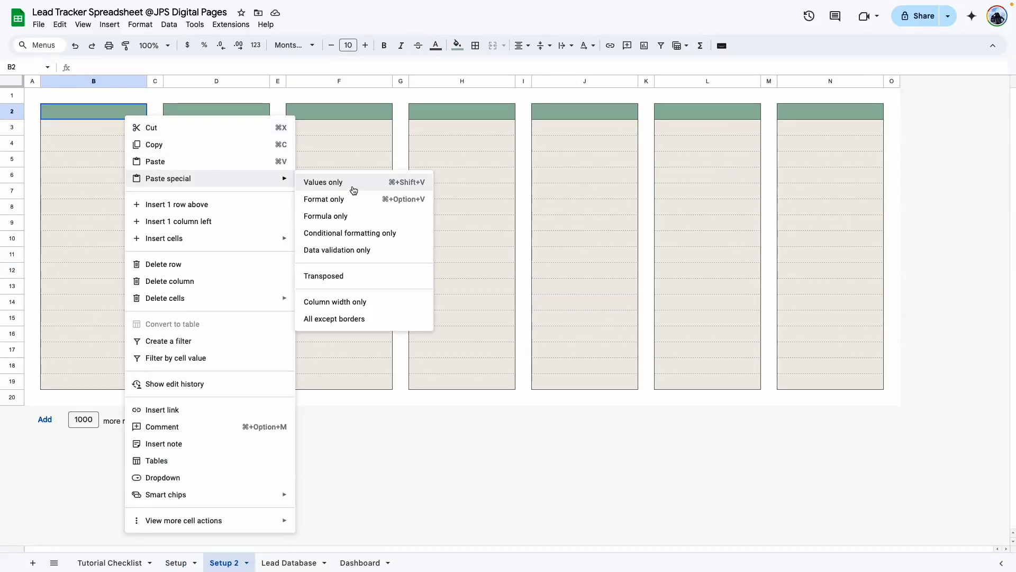
{"action": "left_click", "coordinate": [351, 184]}
{"action": "left_click", "coordinate": [302, 328]}
Set the text colour of the header row B2:N2 on Setup 2 to white
{"action": "left_click_drag", "start_coordinate": [105, 113], "coordinate": [830, 112]}
{"action": "left_click", "coordinate": [436, 45]}
{"action": "left_click", "coordinate": [547, 86]}
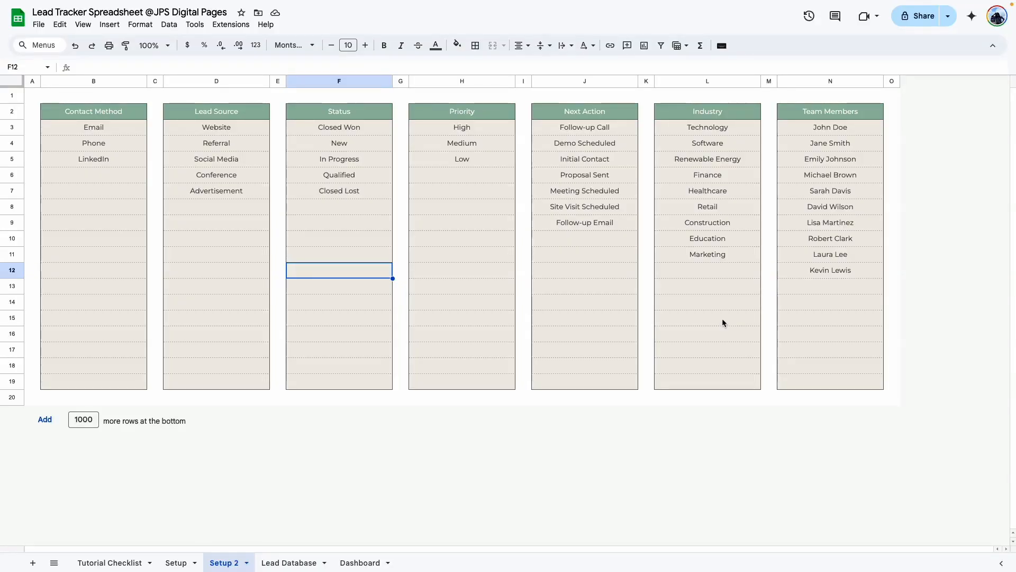
{"action": "left_click", "coordinate": [329, 461]}
Zoom the Tutorial Checklist sheet to 150% and tick off the Setup Tab item
{"action": "left_click", "coordinate": [129, 567]}
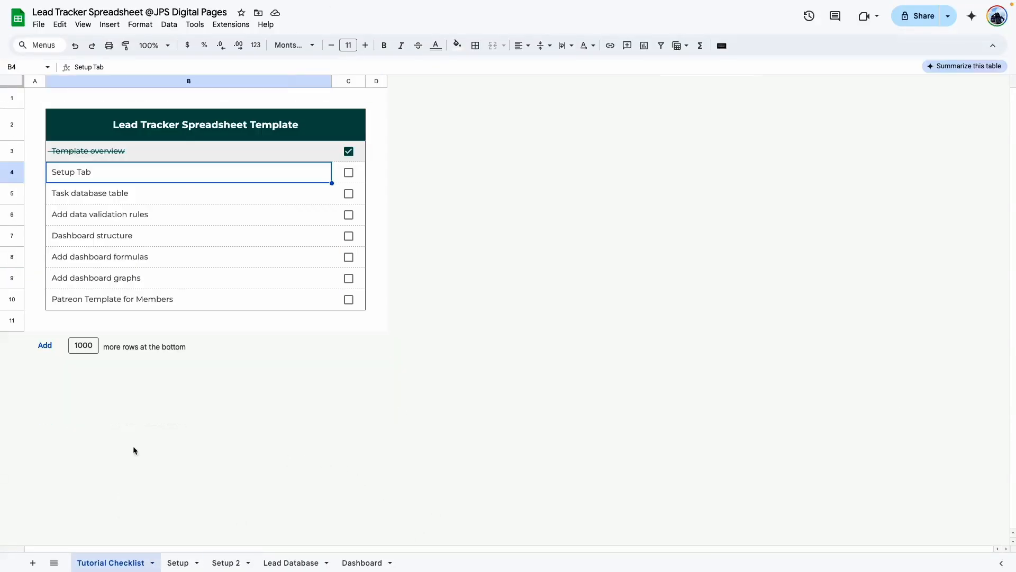
{"action": "left_click", "coordinate": [168, 46]}
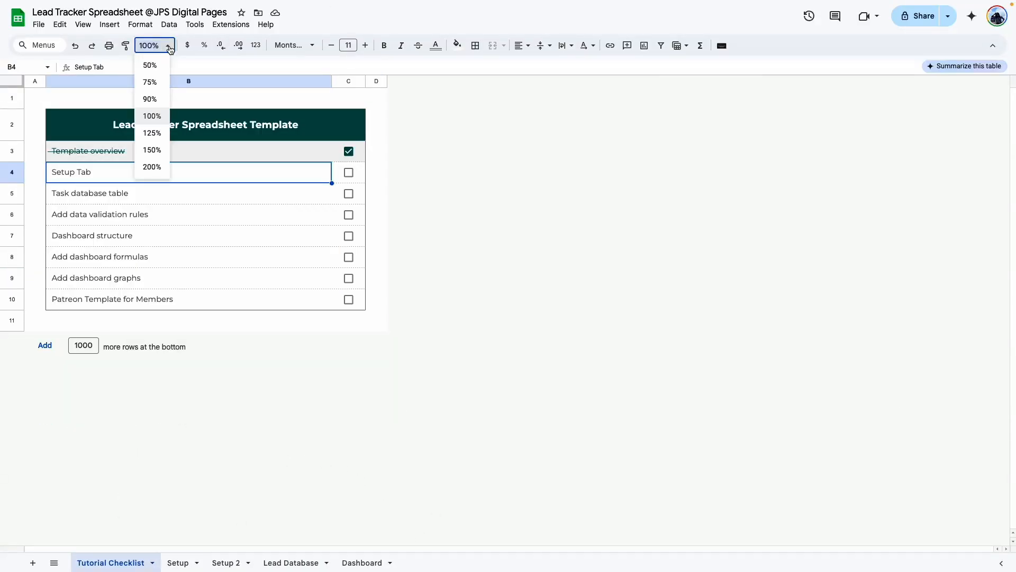
{"action": "left_click", "coordinate": [152, 149]}
{"action": "key", "text": "Right"}
{"action": "key", "text": "space"}
{"action": "left_click", "coordinate": [221, 266]}
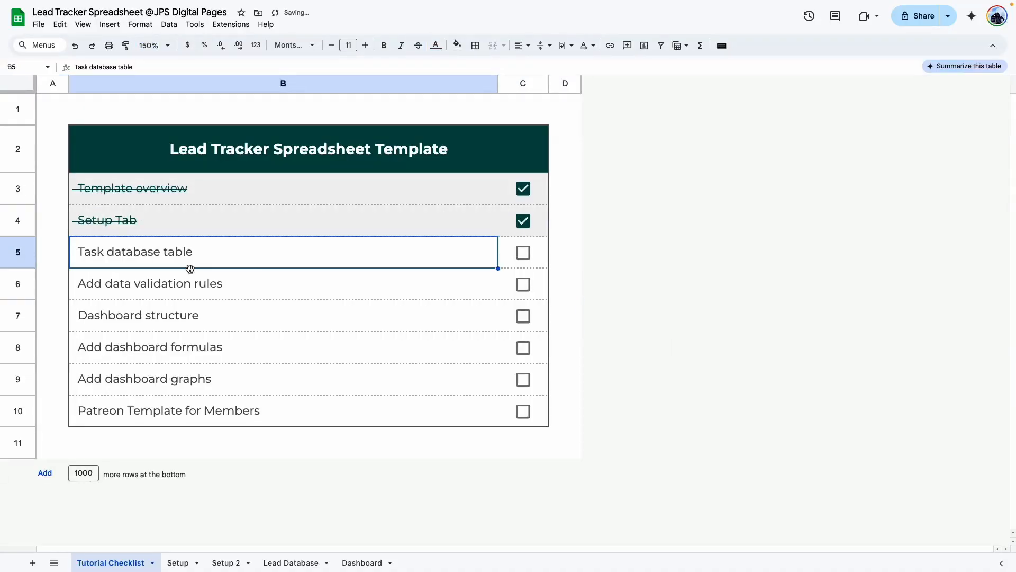
Examine the Lead Database sheet's table columns from # through Notes
{"action": "left_click", "coordinate": [291, 562]}
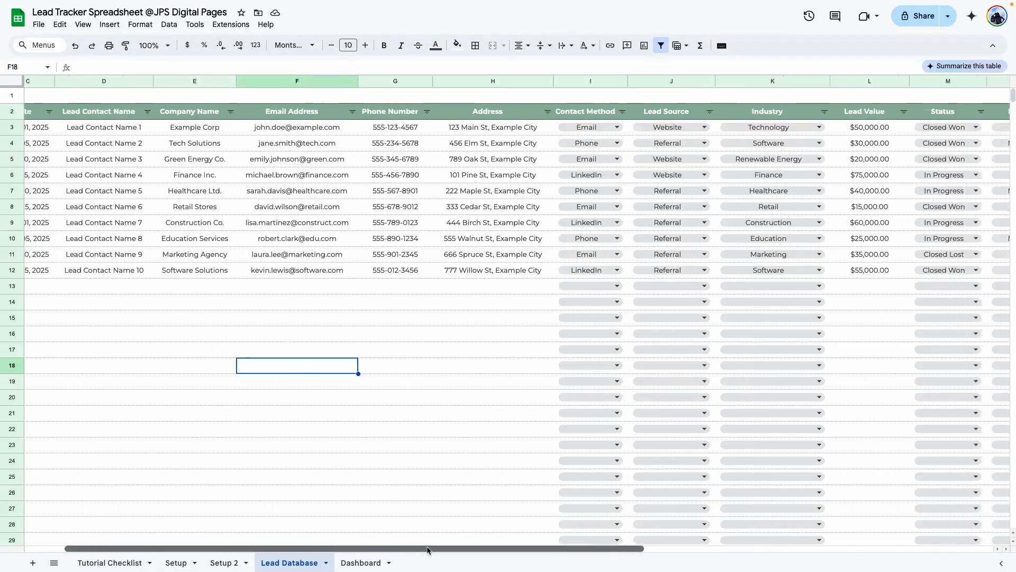
{"action": "scroll", "coordinate": [723, 529], "scroll_direction": "right", "scroll_amount": 10}
{"action": "left_click_drag", "start_coordinate": [725, 557], "coordinate": [254, 529]}
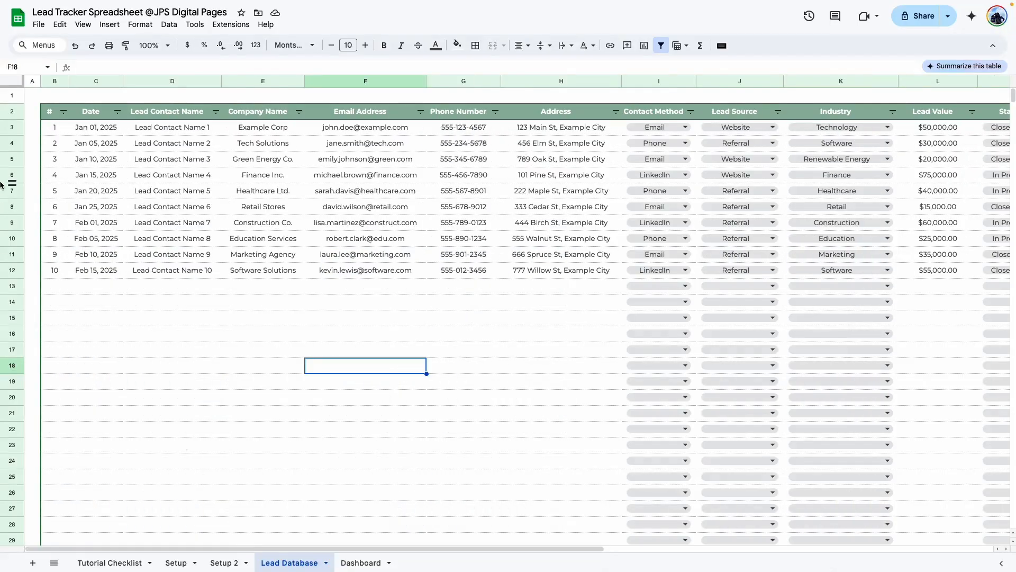
{"action": "left_click", "coordinate": [96, 397]}
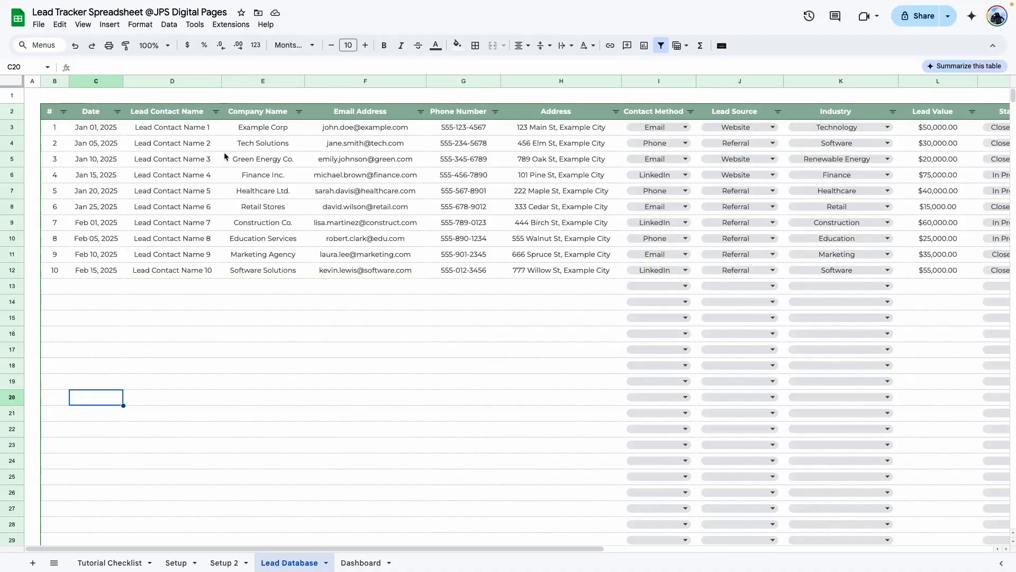
{"action": "left_click_drag", "start_coordinate": [401, 548], "coordinate": [584, 547]}
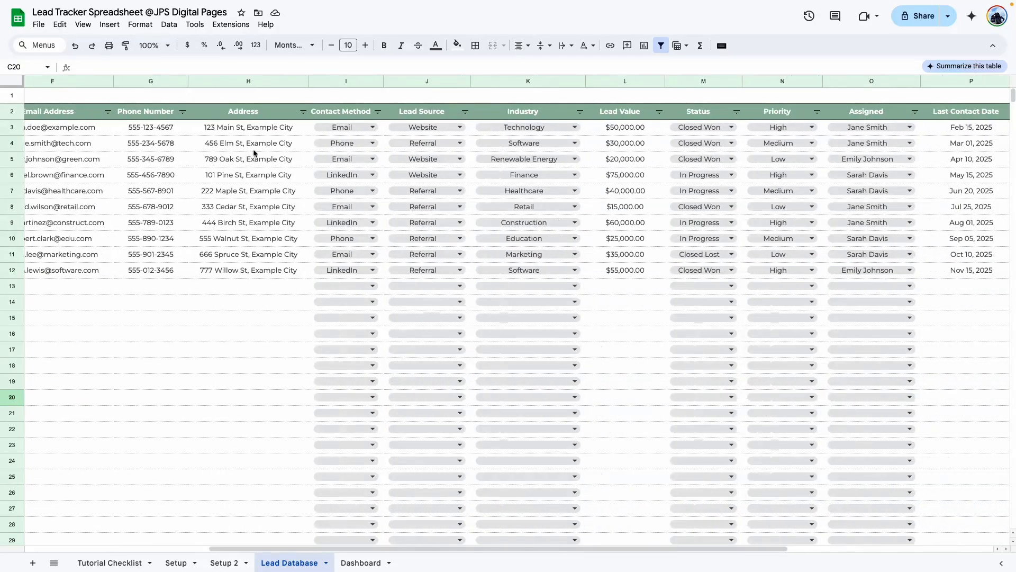
{"action": "left_click_drag", "start_coordinate": [345, 549], "coordinate": [465, 524]}
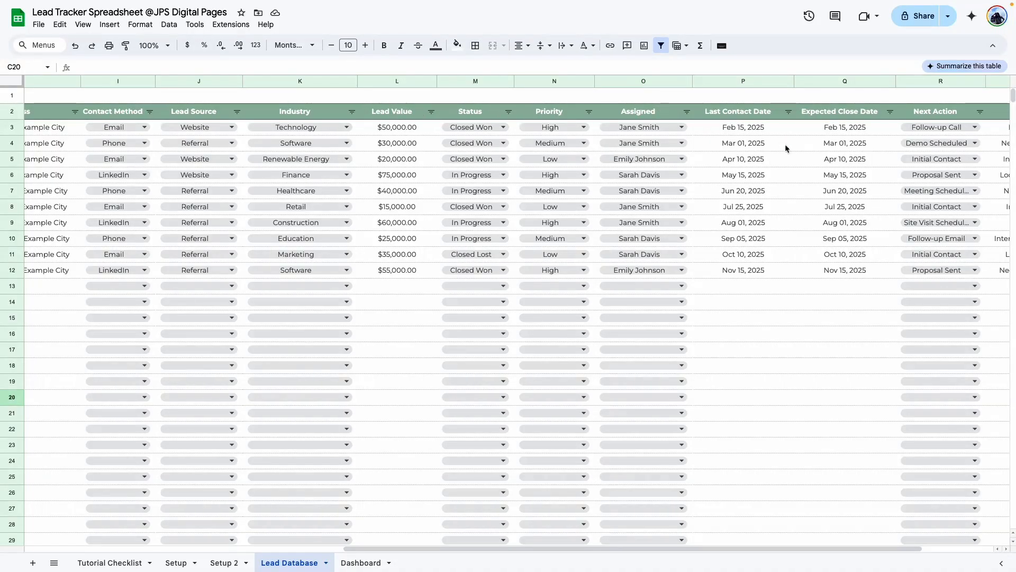
{"action": "left_click_drag", "start_coordinate": [663, 548], "coordinate": [736, 548]}
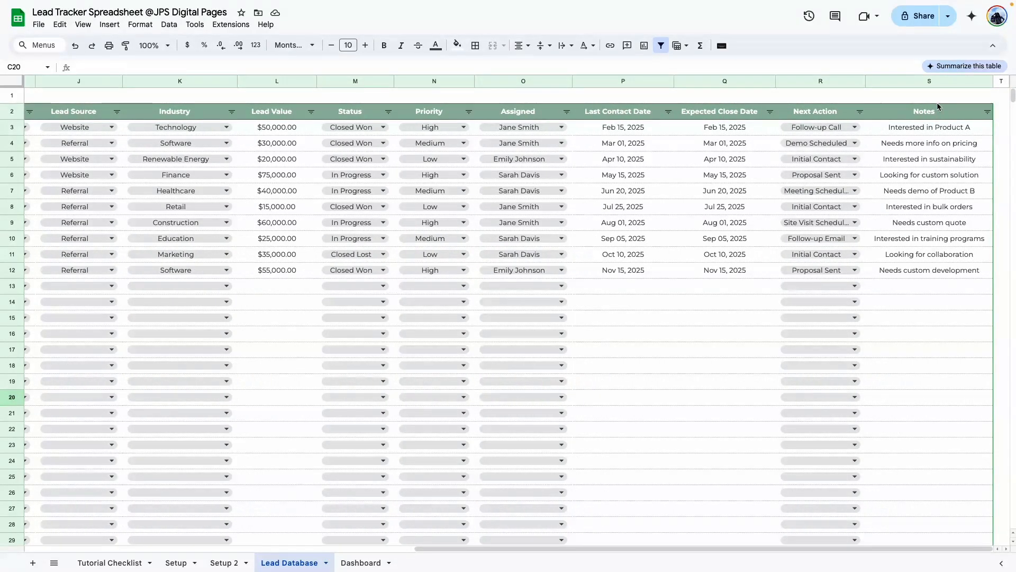
{"action": "left_click_drag", "start_coordinate": [727, 548], "coordinate": [712, 548]}
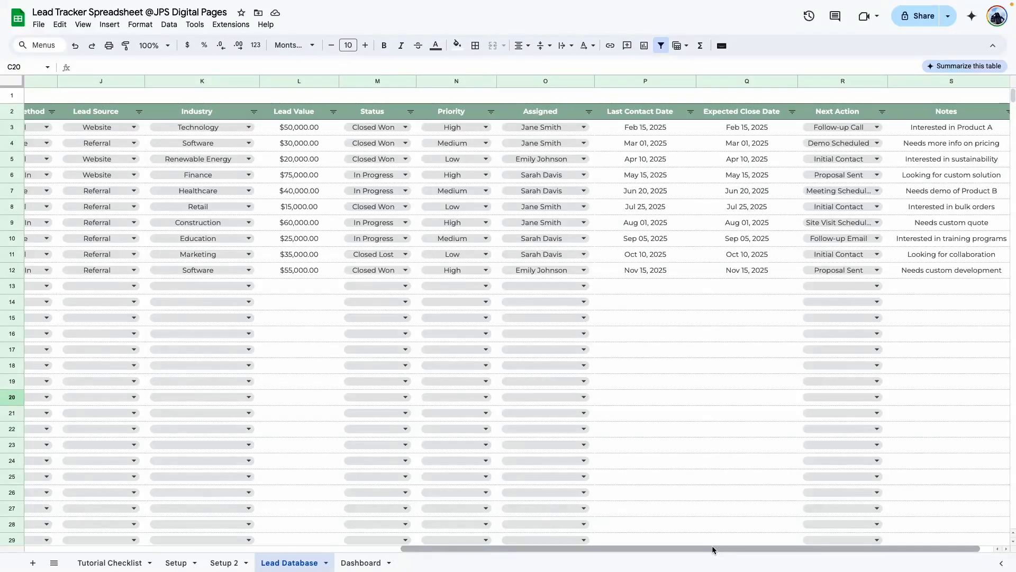
{"action": "left_click_drag", "start_coordinate": [712, 545], "coordinate": [10, 556]}
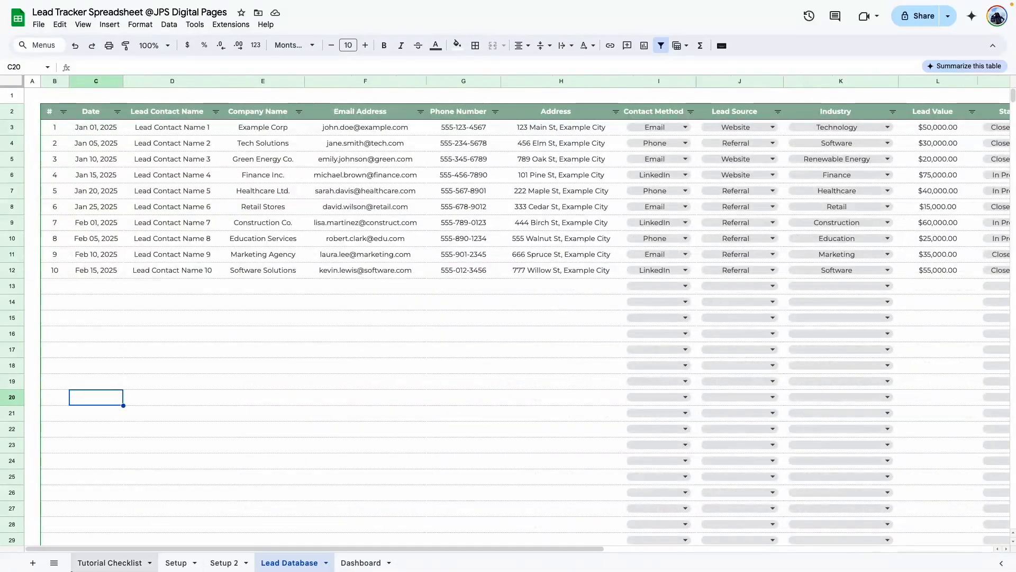
Add a new sheet after Lead Database and name it Lead Database 2
{"action": "left_click", "coordinate": [32, 562]}
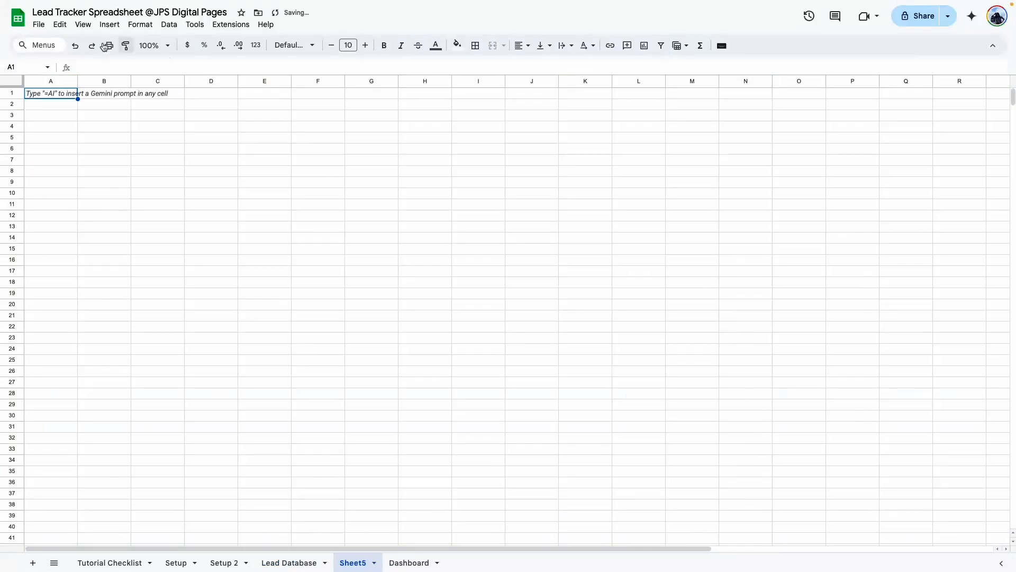
{"action": "double_click", "coordinate": [351, 564]}
{"action": "type", "text": "Lead Database 2"}
{"action": "key", "text": "Return"}
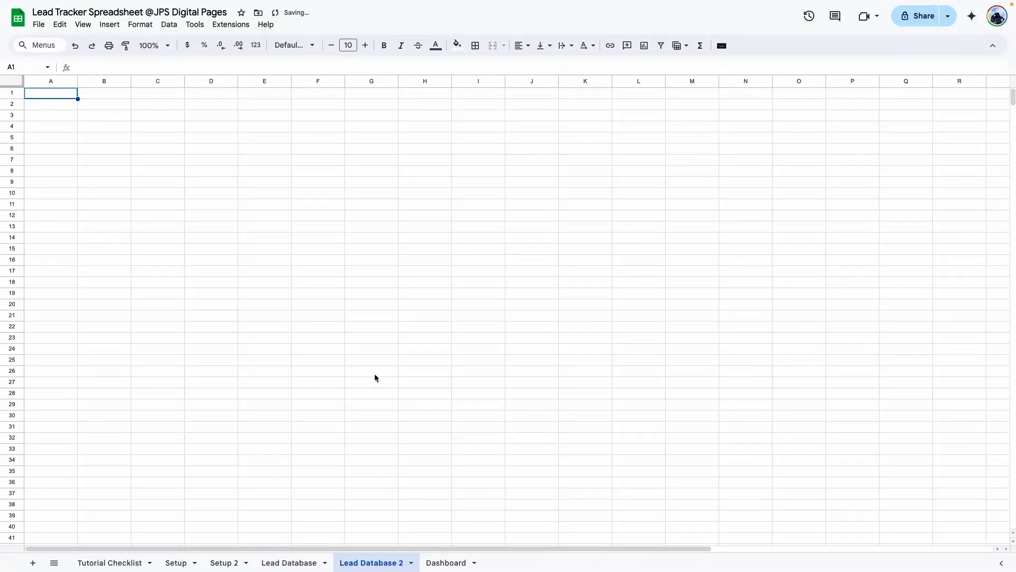
Format the entire Lead Database 2 sheet with the Montserrat font, centred horizontally and aligned to the middle vertically
{"action": "left_click", "coordinate": [23, 85]}
{"action": "left_click", "coordinate": [294, 45]}
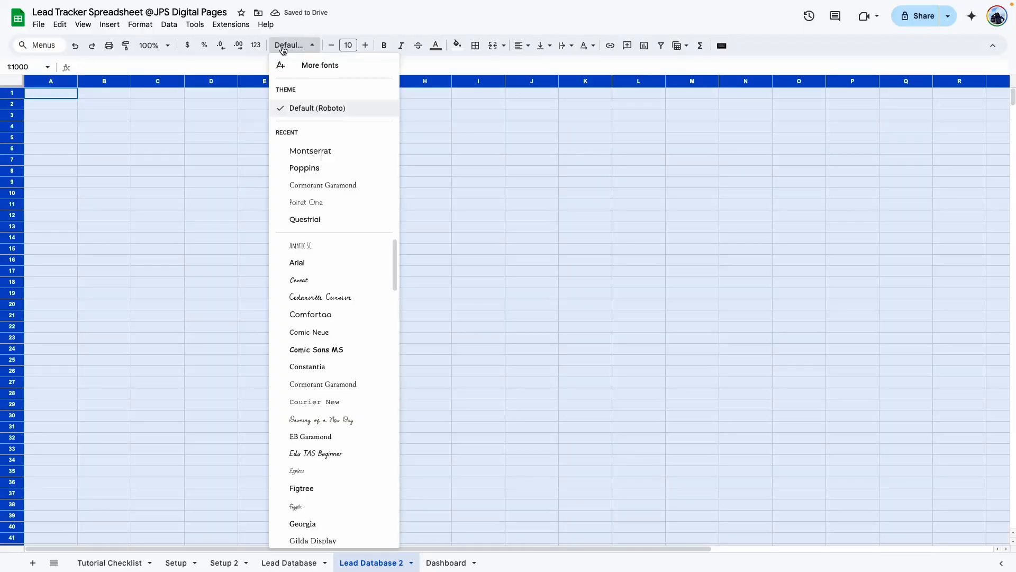
{"action": "left_click", "coordinate": [307, 151]}
{"action": "left_click", "coordinate": [521, 45]}
{"action": "left_click", "coordinate": [538, 63]}
{"action": "left_click", "coordinate": [542, 45]}
{"action": "left_click", "coordinate": [561, 63]}
{"action": "left_click", "coordinate": [317, 181]}
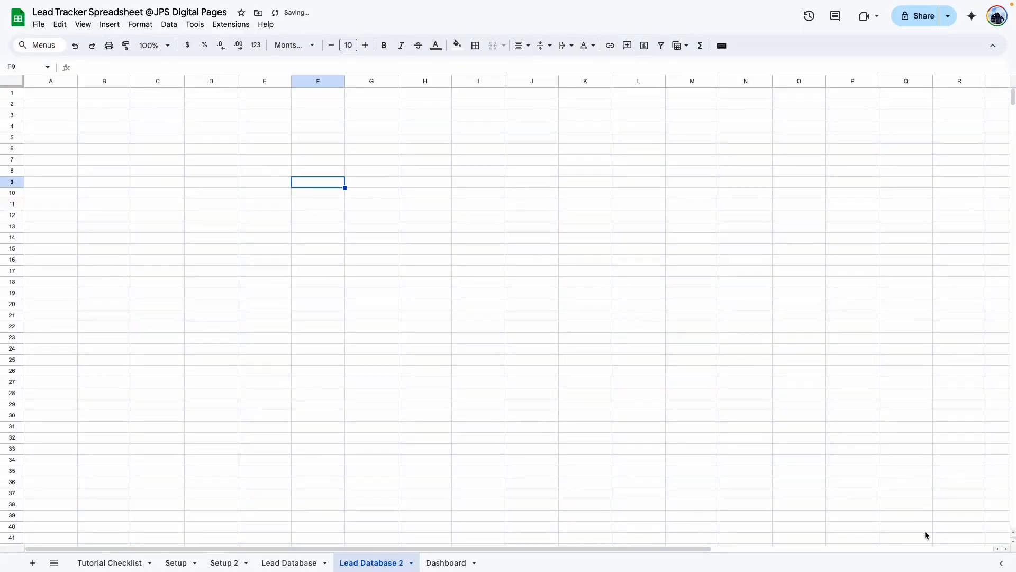
Delete columns U to Z from the Lead Database 2 sheet
{"action": "scroll", "coordinate": [926, 535], "scroll_direction": "right", "scroll_amount": 8}
{"action": "left_click", "coordinate": [662, 170]}
{"action": "left_click", "coordinate": [661, 237]}
{"action": "left_click_drag", "start_coordinate": [704, 84], "coordinate": [982, 81]}
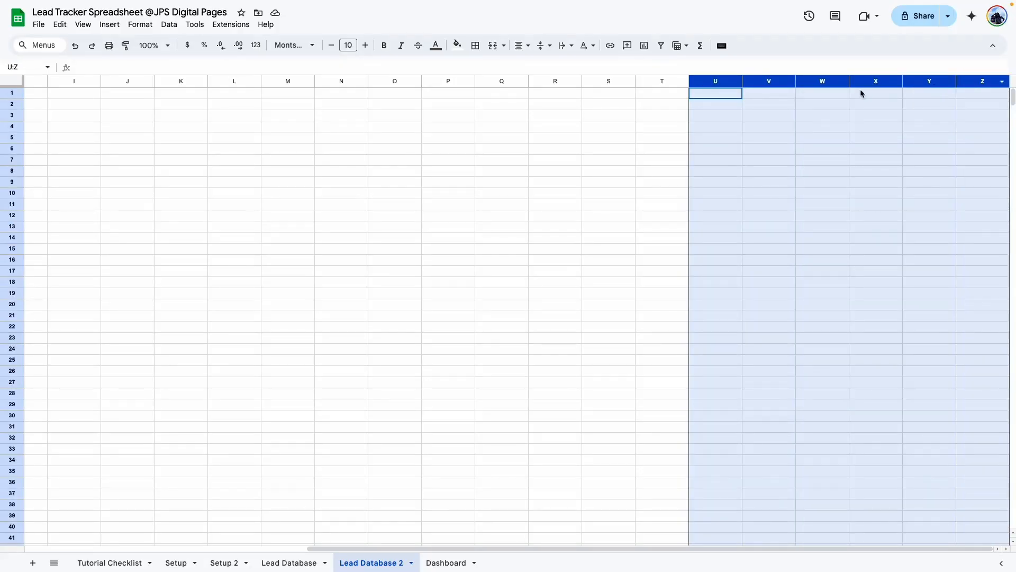
{"action": "right_click", "coordinate": [720, 85]}
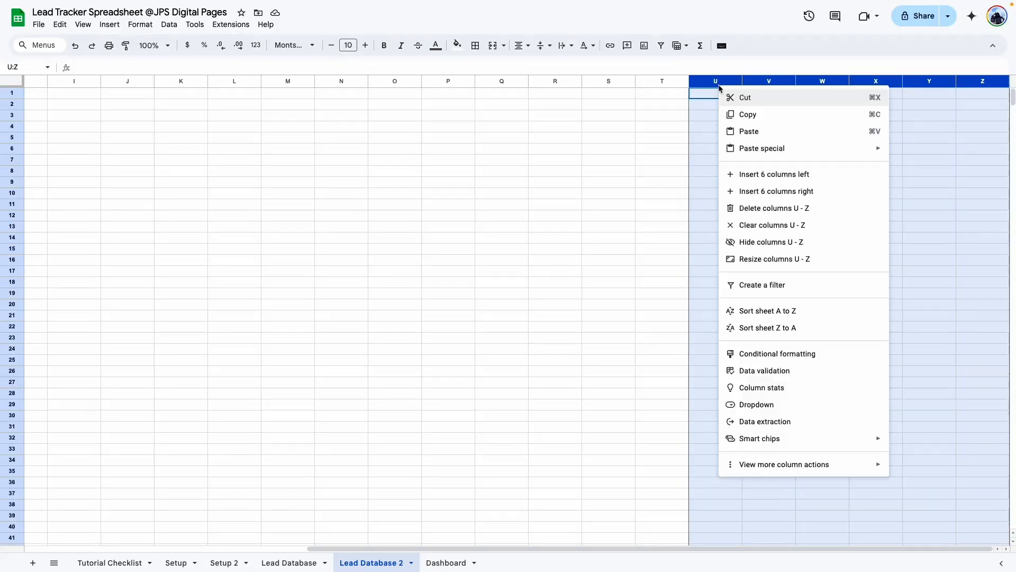
{"action": "left_click", "coordinate": [779, 206]}
{"action": "scroll", "coordinate": [377, 553], "scroll_direction": "left", "scroll_amount": 2}
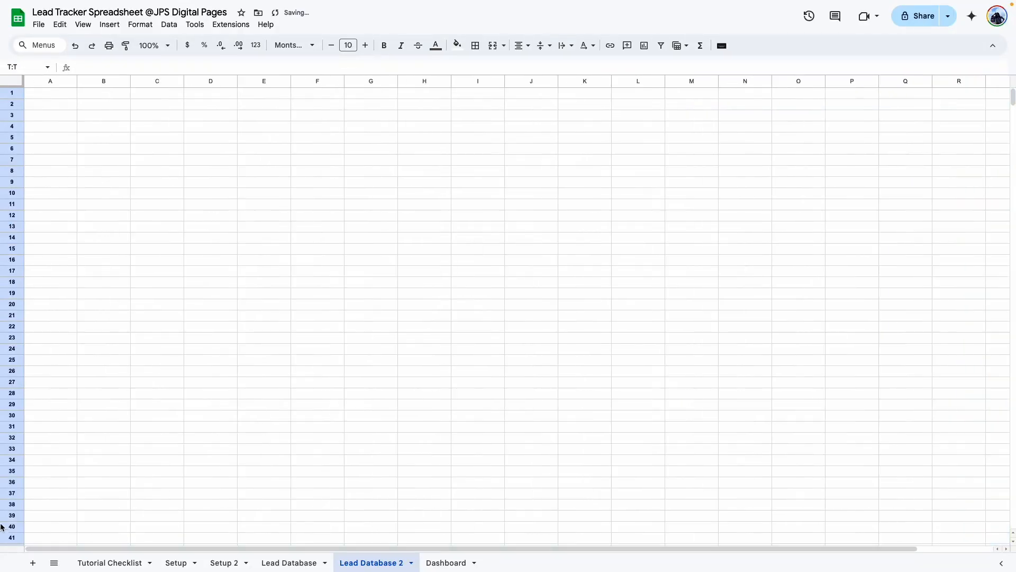
Set the height of rows 1 to 1000 on Lead Database 2 to 30 pixels
{"action": "left_click", "coordinate": [15, 92]}
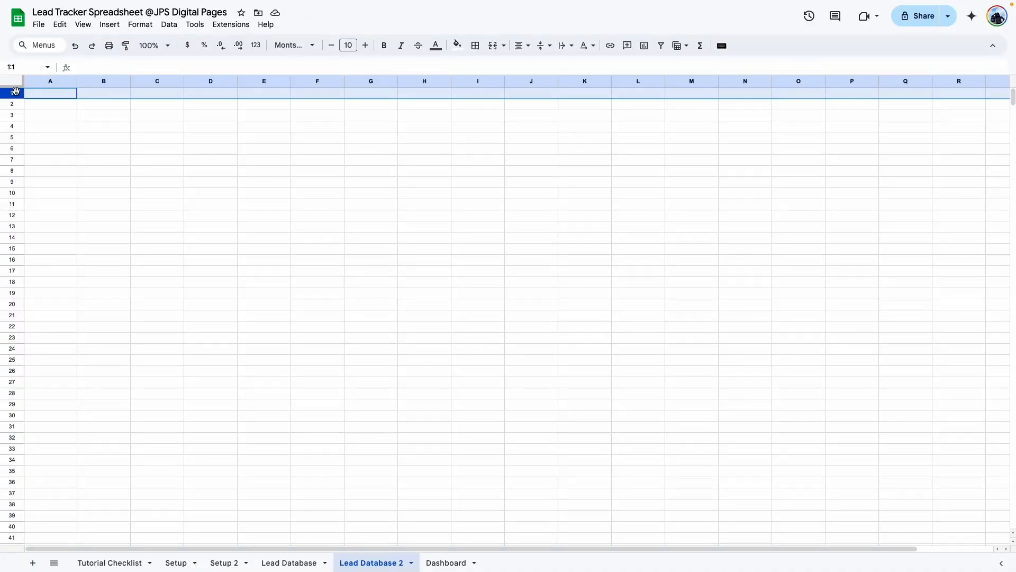
{"action": "key", "text": "ctrl+shift+Down"}
{"action": "right_click", "coordinate": [15, 93]}
{"action": "left_click", "coordinate": [45, 264]}
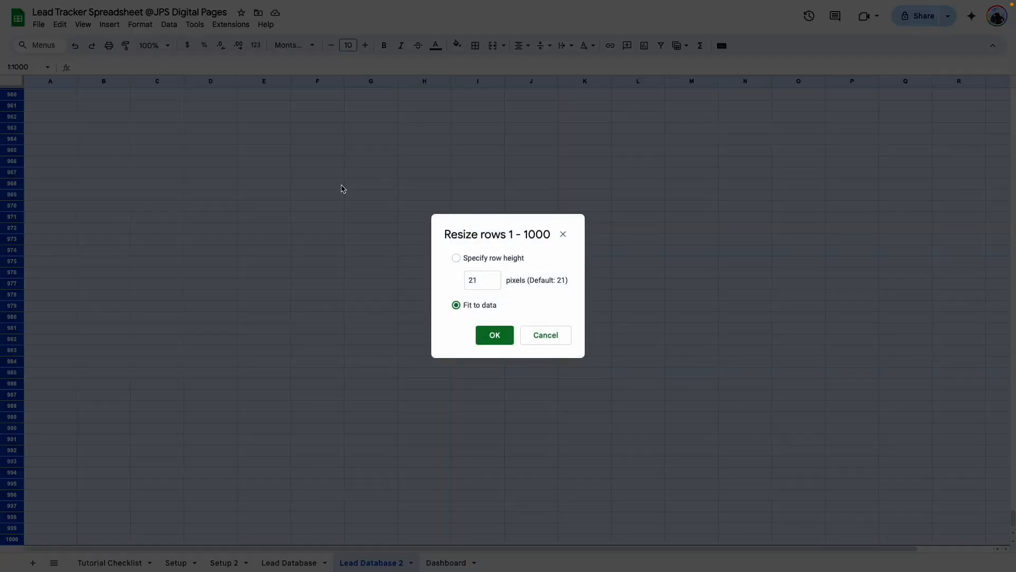
{"action": "double_click", "coordinate": [473, 284]}
{"action": "type", "text": "30"}
{"action": "key", "text": "Return"}
{"action": "left_click", "coordinate": [288, 256]}
{"action": "scroll", "coordinate": [290, 255], "scroll_direction": "up", "scroll_amount": 12}
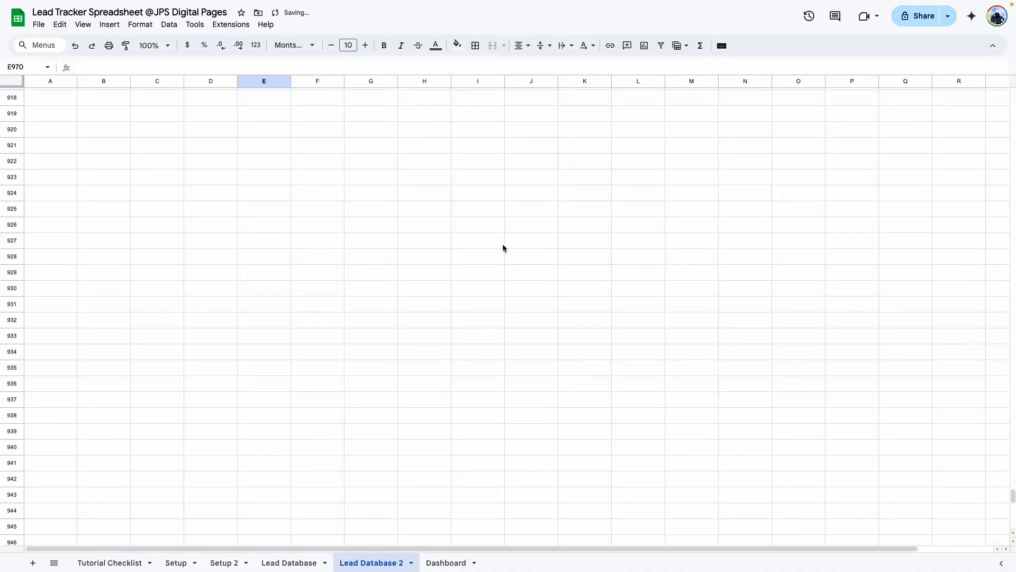
Set the width of the margin columns A and T to 30 pixels
{"action": "key", "text": "ctrl+shift+Up"}
{"action": "key", "text": "ctrl+Home"}
{"action": "key", "text": "ctrl+space"}
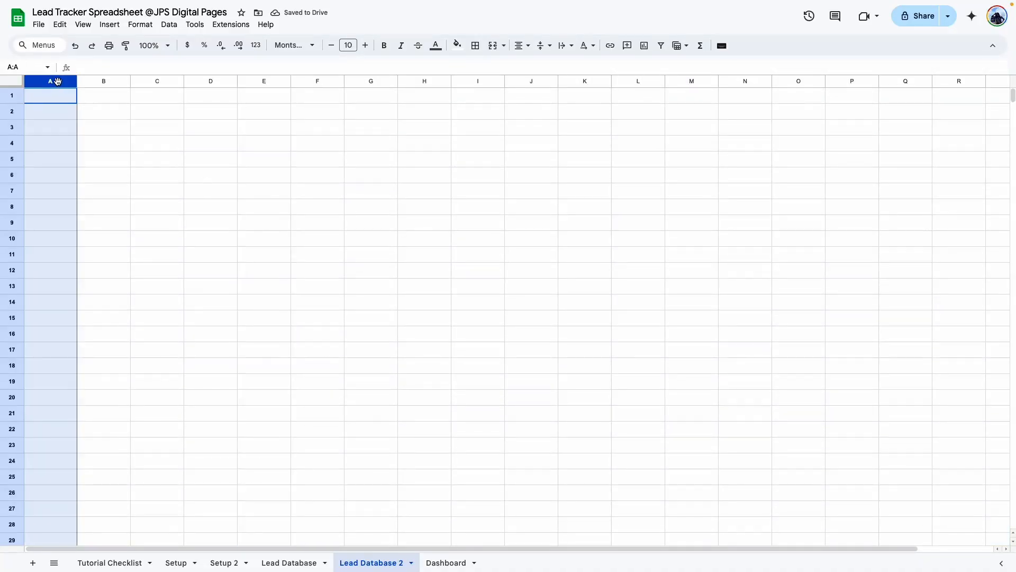
{"action": "left_click", "coordinate": [963, 550]}
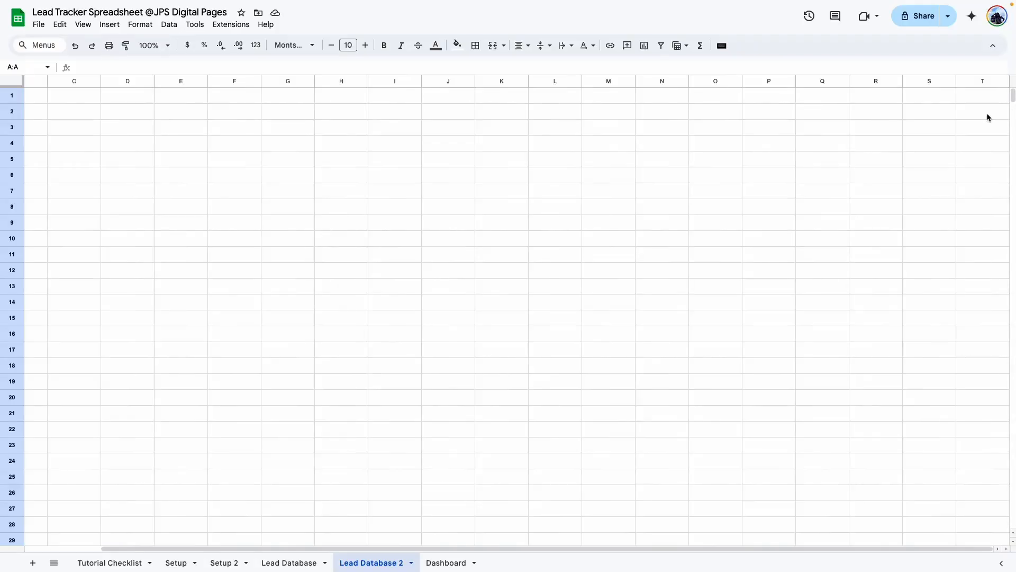
{"action": "right_click", "coordinate": [984, 81]}
{"action": "left_click", "coordinate": [868, 254]}
{"action": "type", "text": "30"}
{"action": "key", "text": "Return"}
{"action": "left_click", "coordinate": [485, 206]}
Apply an outer border around the header row range B2:S2
{"action": "left_click_drag", "start_coordinate": [370, 548], "coordinate": [333, 545]}
{"action": "left_click", "coordinate": [53, 113]}
{"action": "key", "text": "shift+Down"}
{"action": "key", "text": "ctrl+shift+Right"}
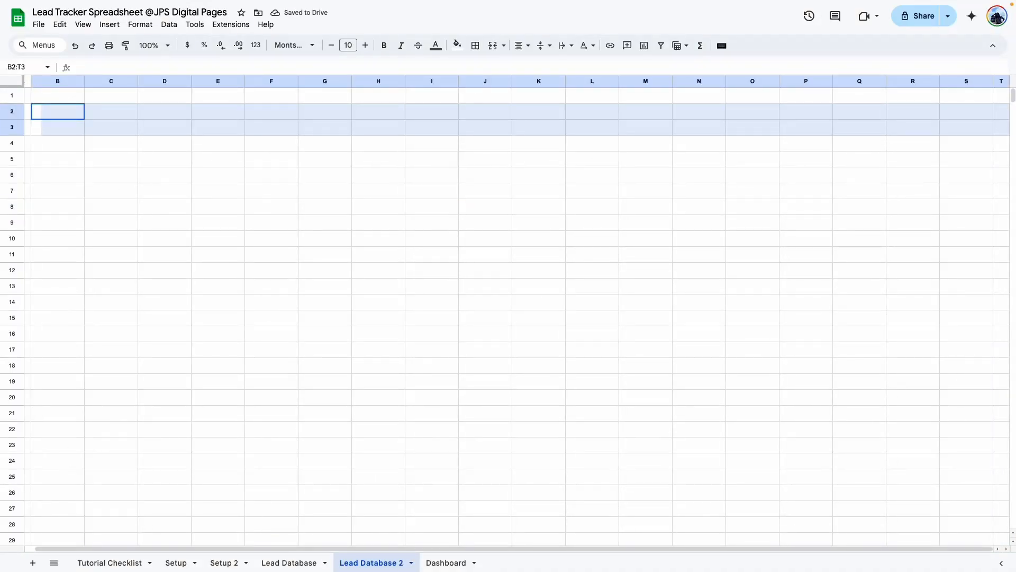
{"action": "key", "text": "shift+Up"}
{"action": "key", "text": "shift+Left"}
{"action": "left_click", "coordinate": [475, 45]}
{"action": "left_click", "coordinate": [554, 69]}
{"action": "left_click", "coordinate": [592, 222]}
{"action": "left_click_drag", "start_coordinate": [485, 548], "coordinate": [220, 519]}
{"action": "left_click", "coordinate": [66, 114]}
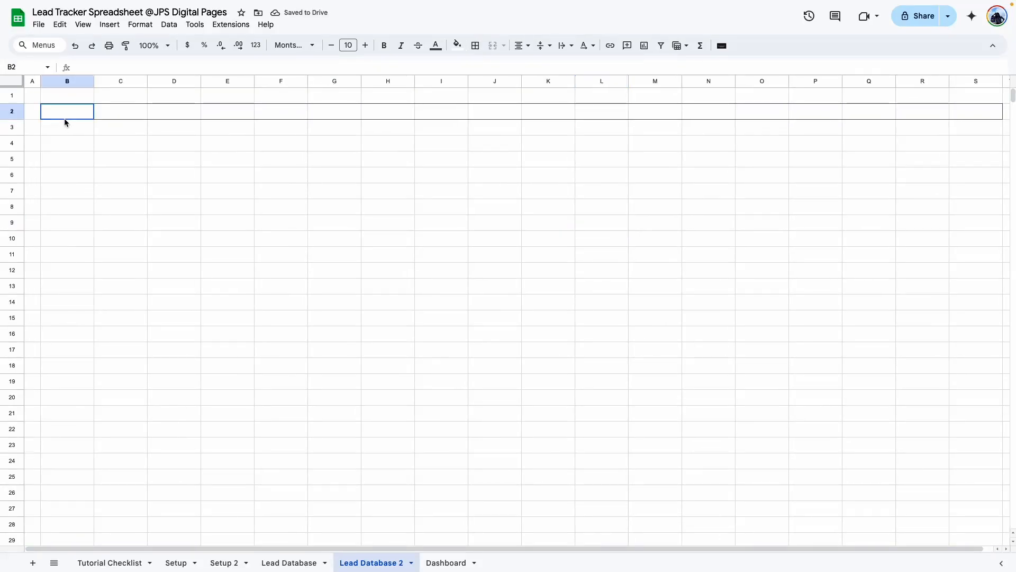
Apply an outer border around the table body range B3:S1000
{"action": "left_click_drag", "start_coordinate": [63, 127], "coordinate": [977, 142]}
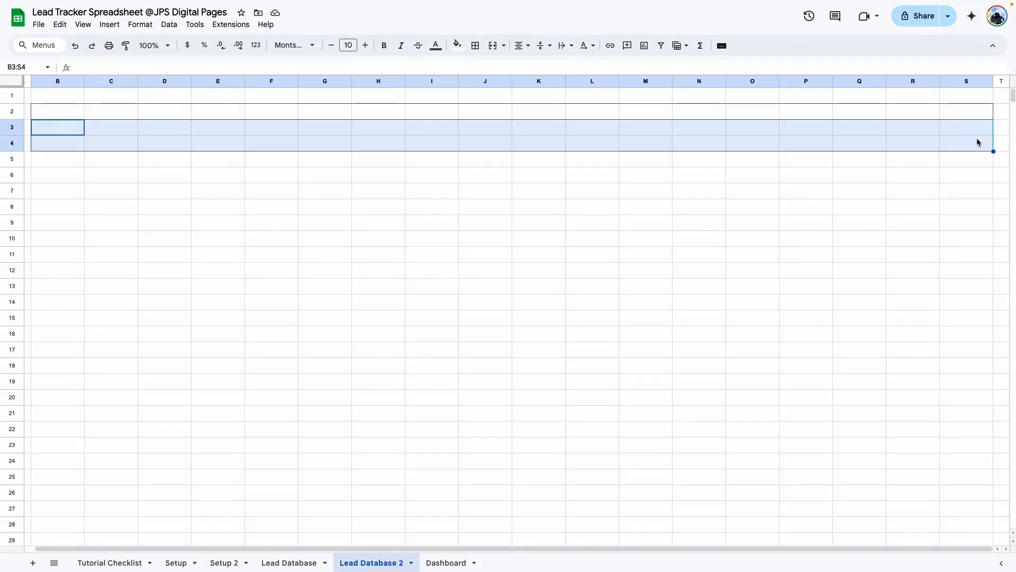
{"action": "key", "text": "ctrl+shift+Down"}
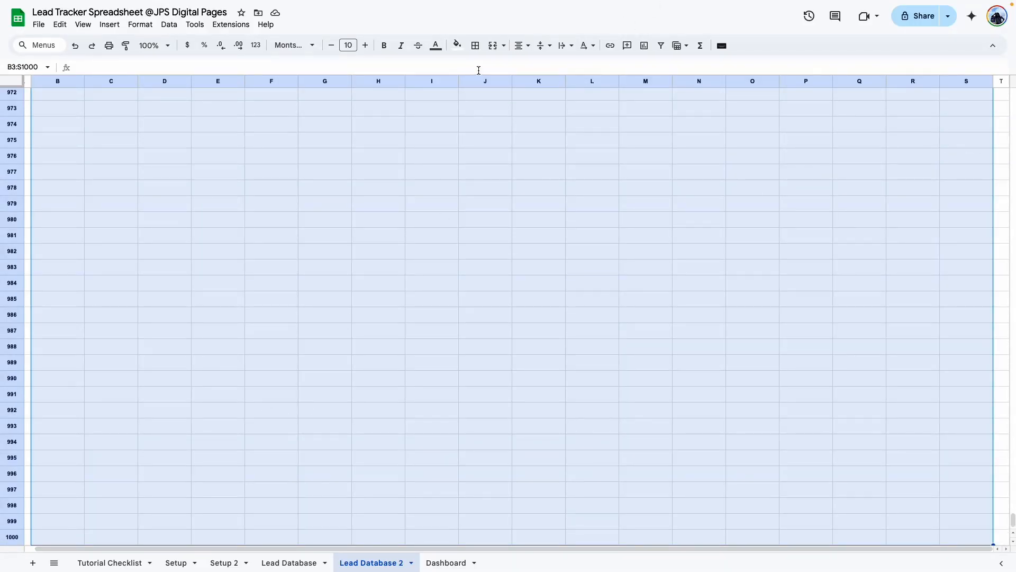
{"action": "left_click", "coordinate": [475, 45]}
{"action": "left_click", "coordinate": [552, 70]}
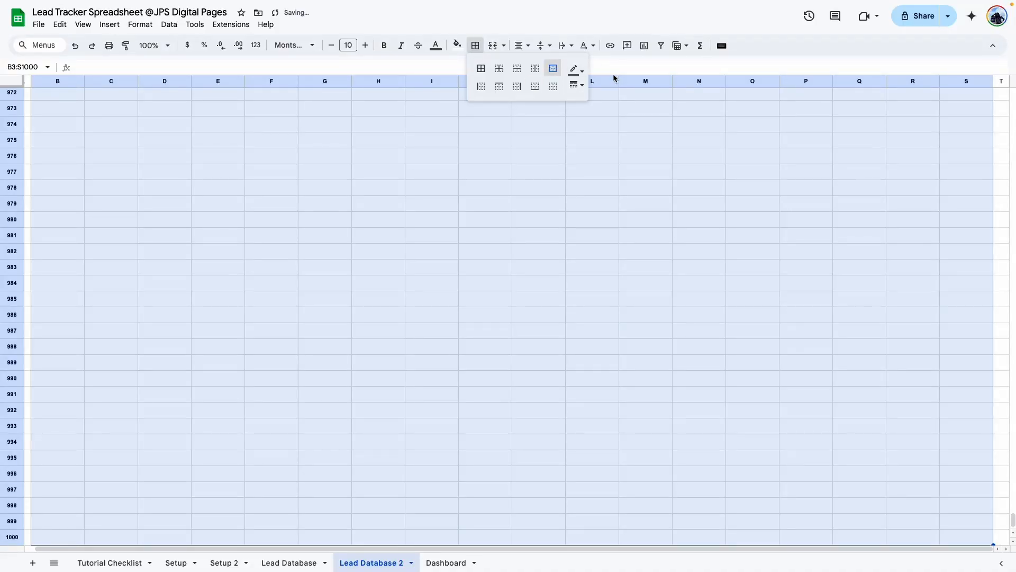
Add horizontal inner borders to the table body range B3:S1000 and set their color and line style
{"action": "left_click", "coordinate": [518, 71]}
{"action": "left_click", "coordinate": [577, 70]}
{"action": "left_click", "coordinate": [624, 107]}
{"action": "left_click", "coordinate": [577, 85]}
{"action": "left_click", "coordinate": [604, 154]}
{"action": "left_click", "coordinate": [440, 250]}
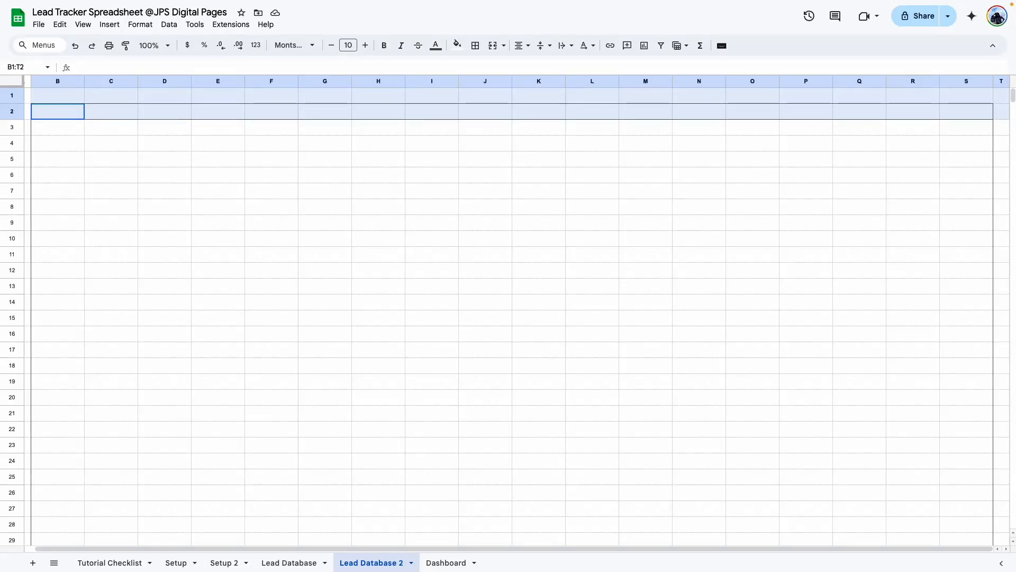
Fill the header range B2:S2 with green and set its text color to white
{"action": "left_click", "coordinate": [976, 111], "text": "shift"}
{"action": "left_click", "coordinate": [457, 45]}
{"action": "left_click", "coordinate": [543, 189]}
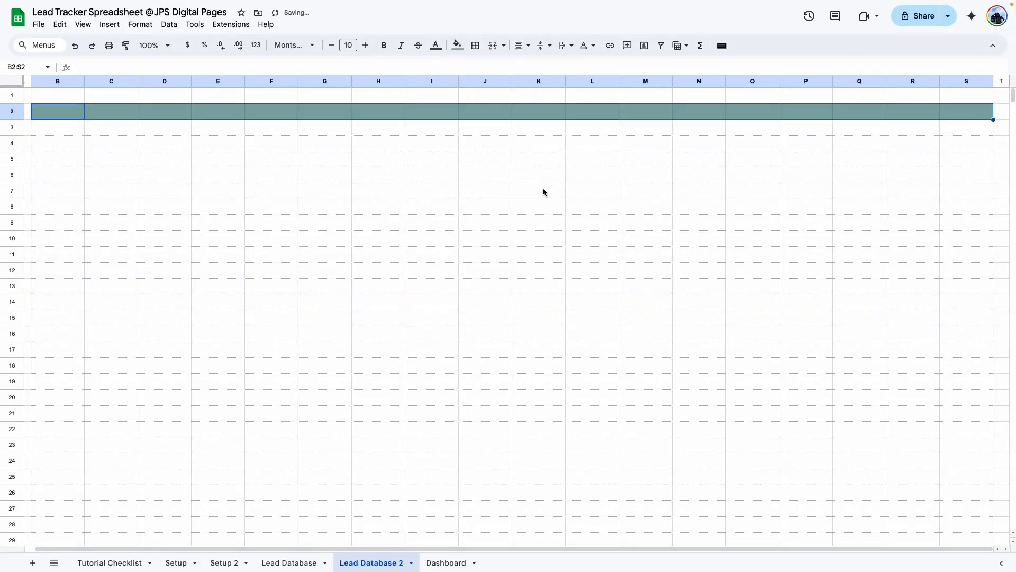
{"action": "scroll", "coordinate": [933, 529], "scroll_direction": "left", "scroll_amount": 1}
{"action": "left_click", "coordinate": [435, 45]}
{"action": "left_click", "coordinate": [544, 83]}
{"action": "left_click", "coordinate": [211, 412]}
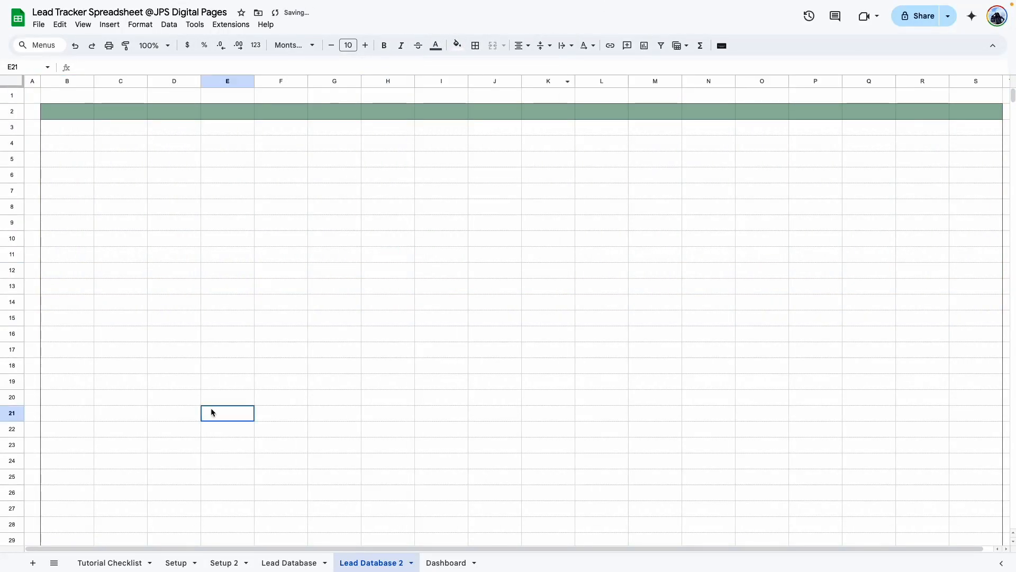
Copy the column headings from the Lead Database sheet into Lead Database 2 from cell B2, pasting values only
{"action": "left_click", "coordinate": [281, 563]}
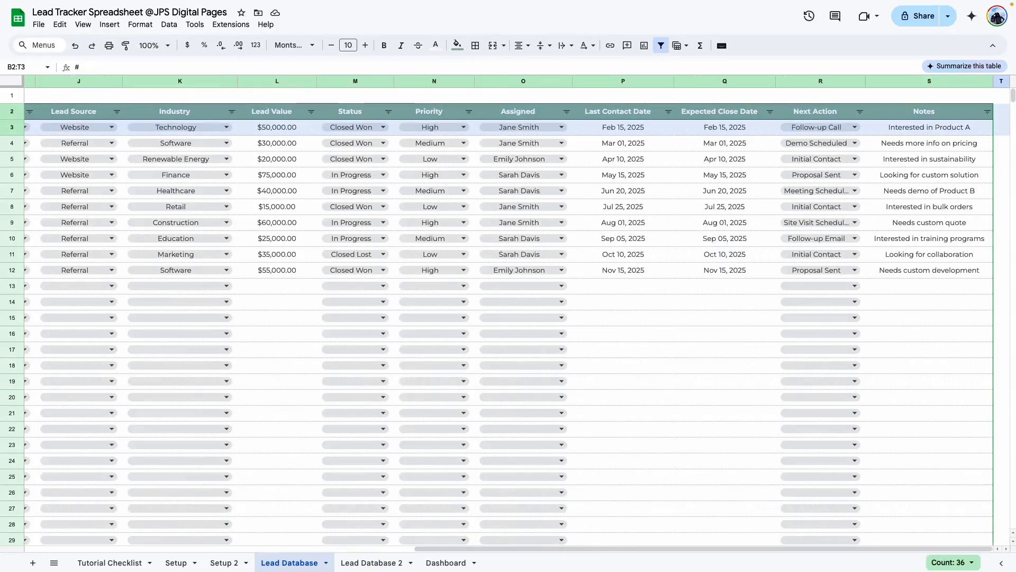
{"action": "left_click", "coordinate": [370, 563]}
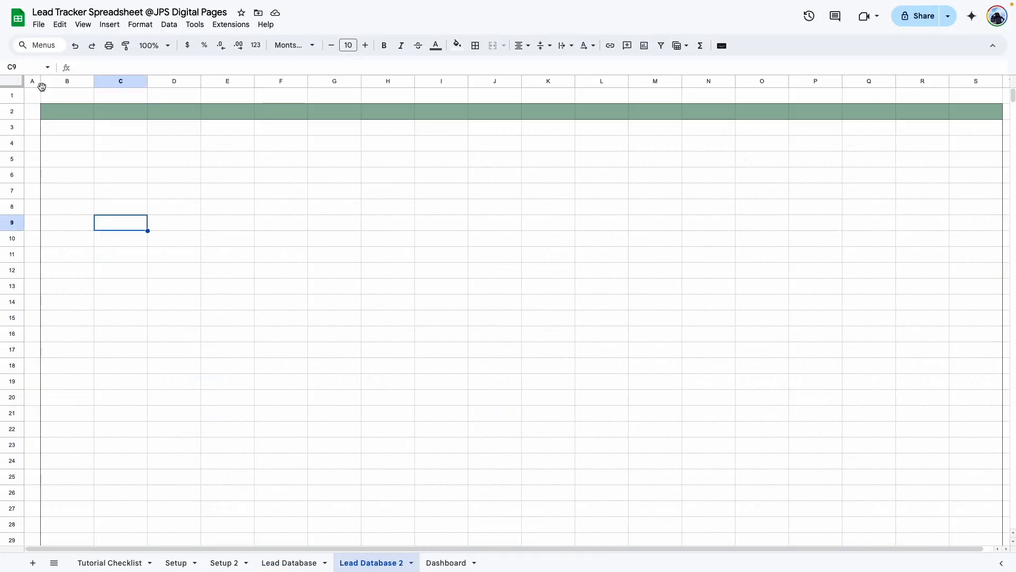
{"action": "left_click", "coordinate": [50, 113]}
{"action": "right_click", "coordinate": [49, 113]}
{"action": "mouse_move", "coordinate": [136, 184]}
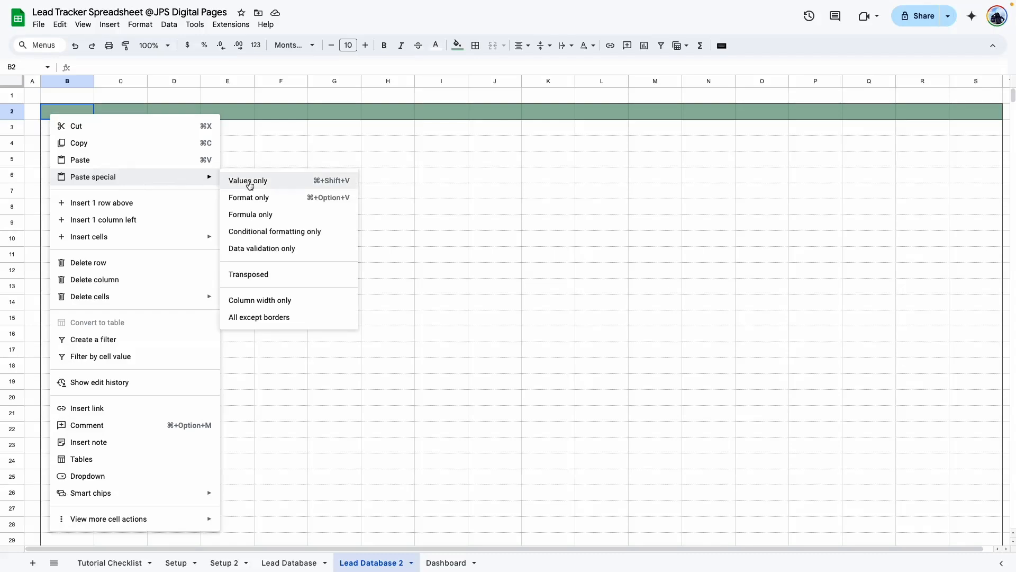
{"action": "left_click", "coordinate": [250, 182]}
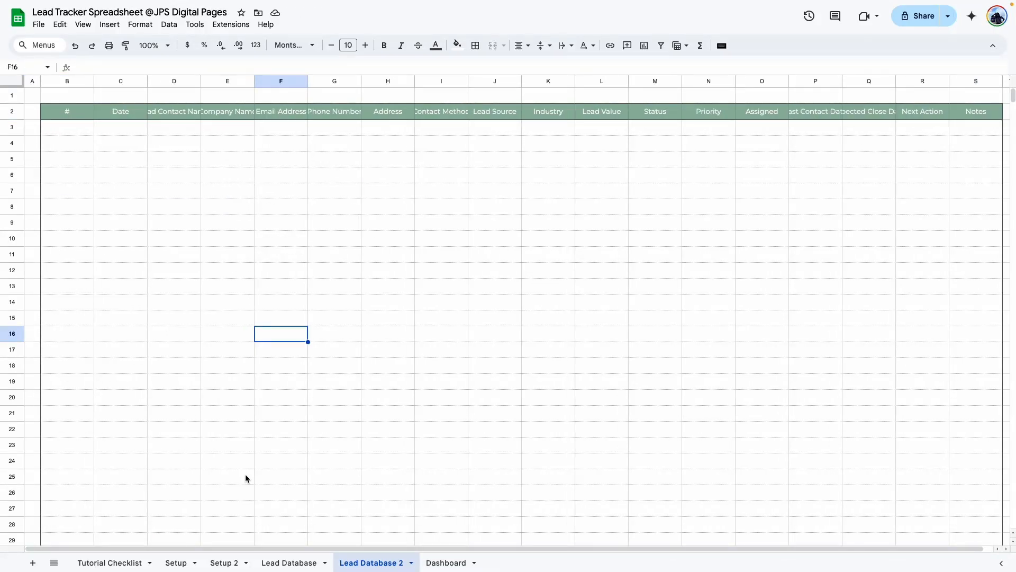
Narrow the # column (B) to roughly half its width
{"action": "left_click", "coordinate": [67, 158]}
{"action": "left_click_drag", "start_coordinate": [95, 80], "coordinate": [64, 81]}
{"action": "left_click", "coordinate": [87, 219]}
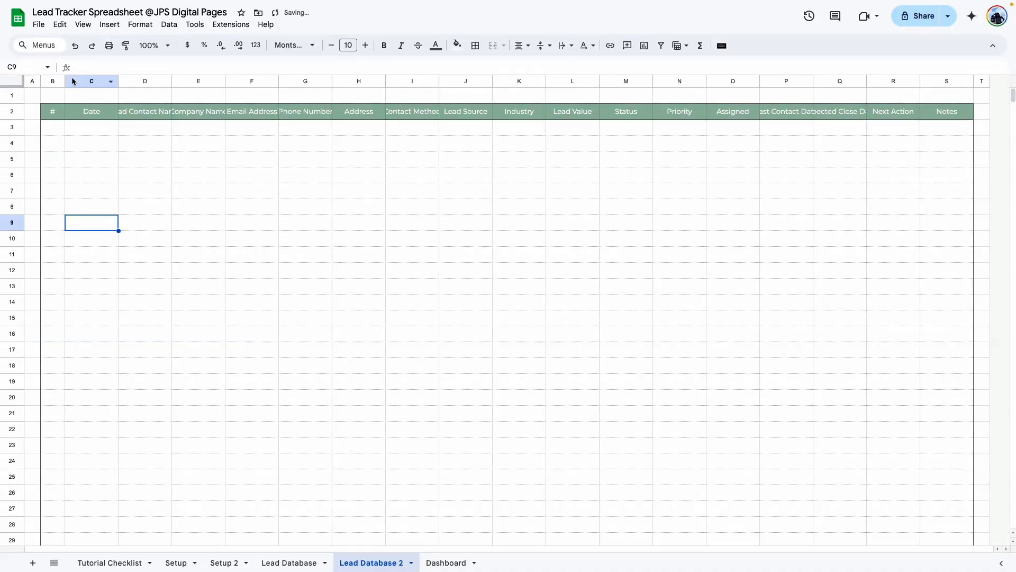
{"action": "left_click", "coordinate": [114, 84]}
{"action": "left_click", "coordinate": [238, 254]}
{"action": "left_click", "coordinate": [100, 174]}
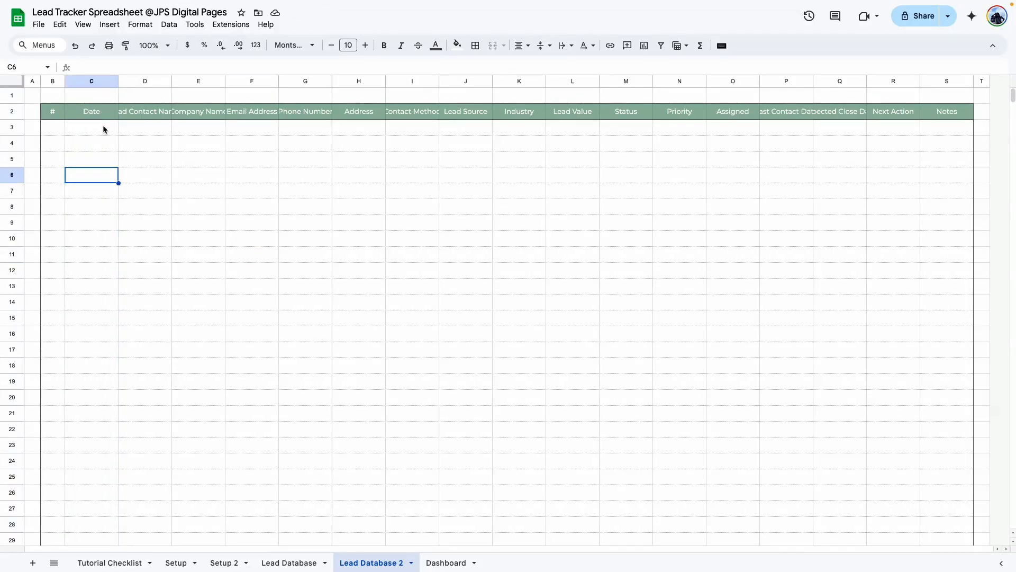
Create a data validation rule for the Date column and set its range to 'Lead Database 2'!C3:C1000
{"action": "left_click", "coordinate": [81, 80]}
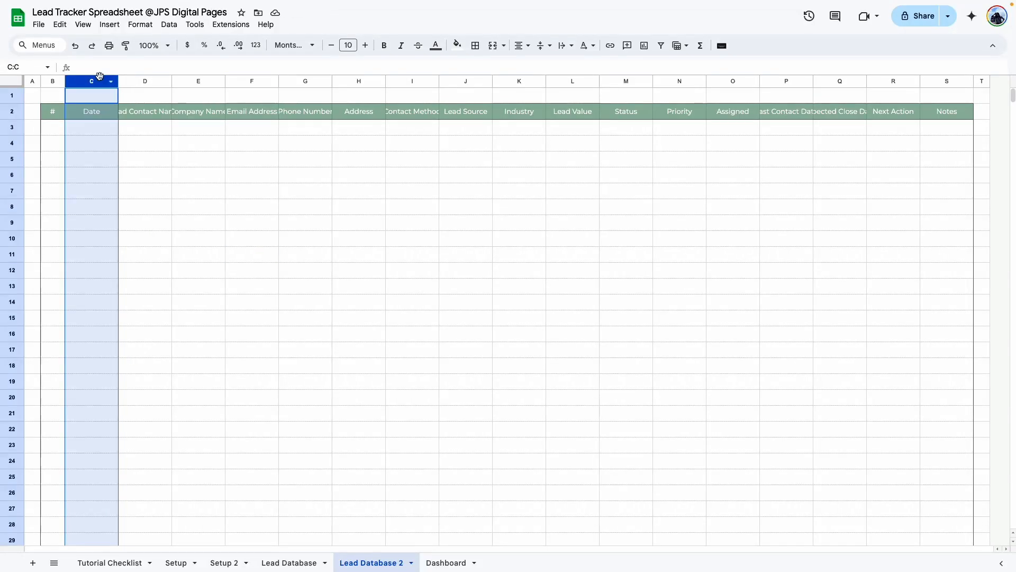
{"action": "left_click", "coordinate": [169, 26]}
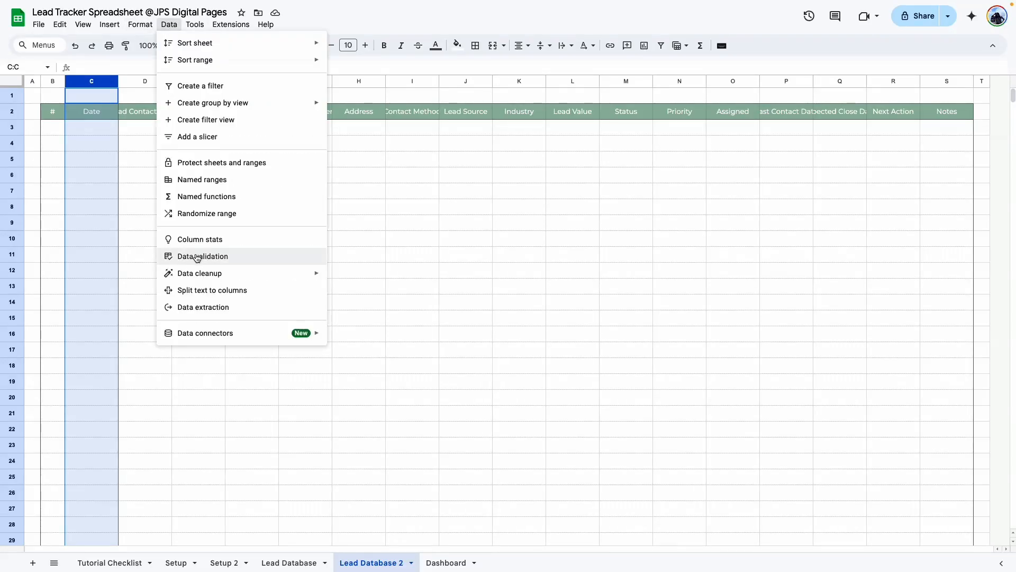
{"action": "left_click", "coordinate": [216, 248]}
{"action": "left_click", "coordinate": [969, 84]}
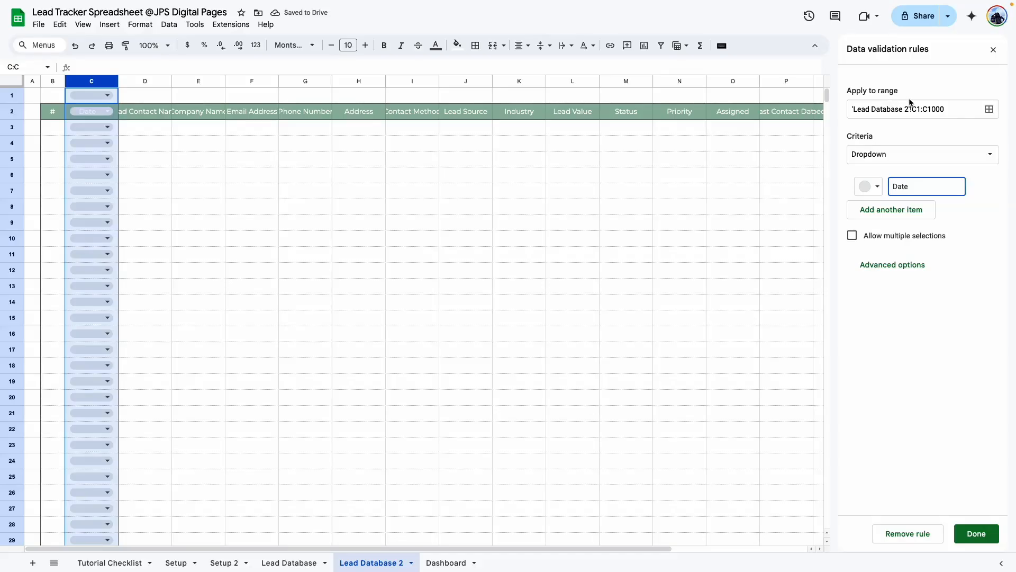
{"action": "left_click", "coordinate": [918, 105]}
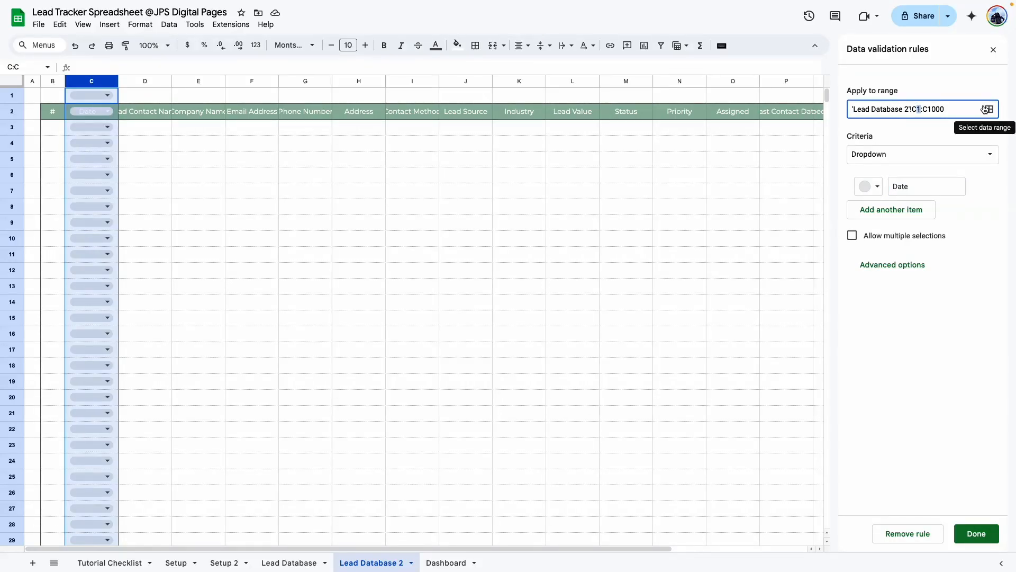
{"action": "type", "text": "3"}
{"action": "left_click", "coordinate": [978, 140]}
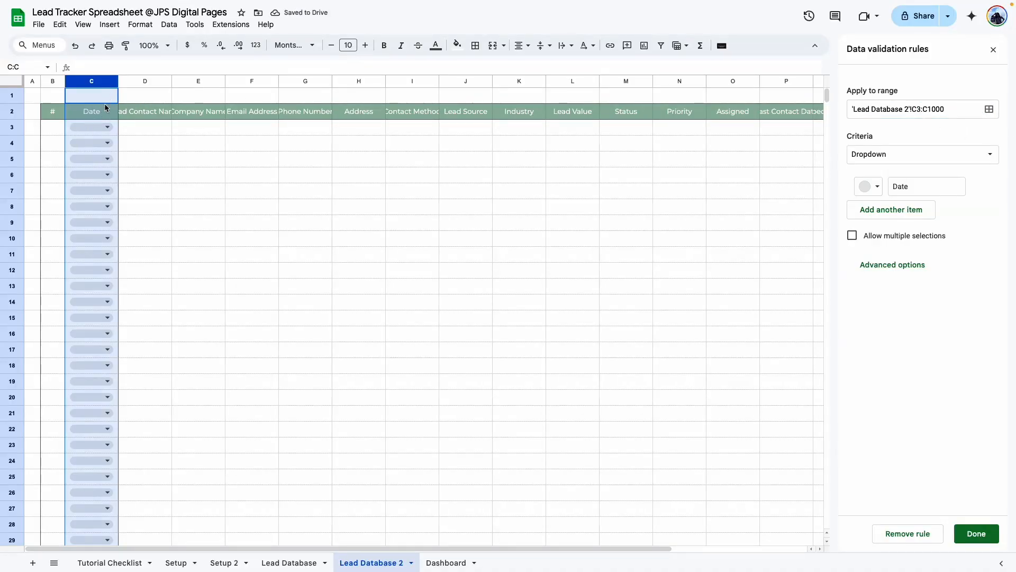
Set the Date rule's criteria to Is valid date, show help text for selected cells, reject invalid input, and save it
{"action": "left_click", "coordinate": [889, 159]}
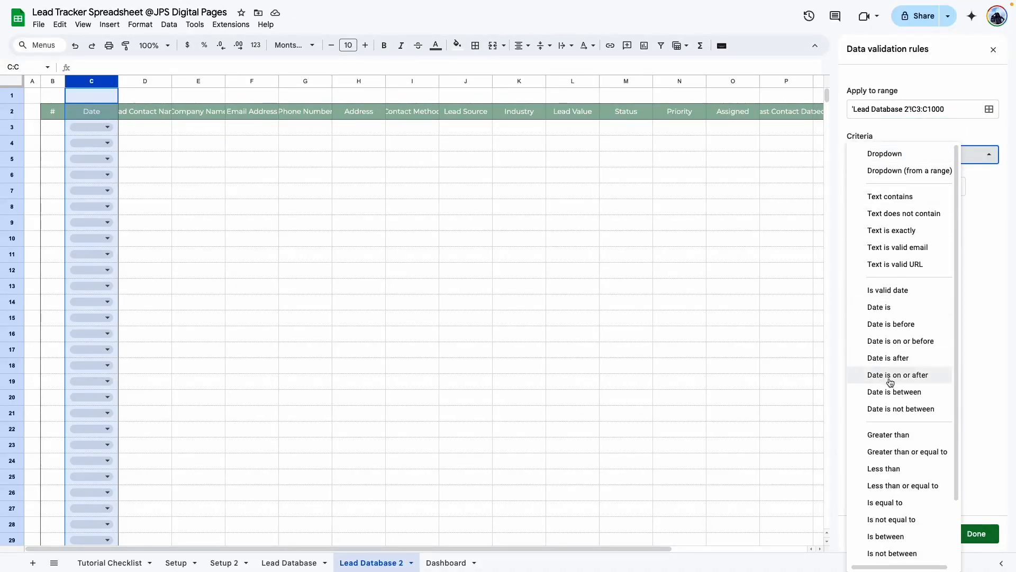
{"action": "left_click", "coordinate": [903, 292]}
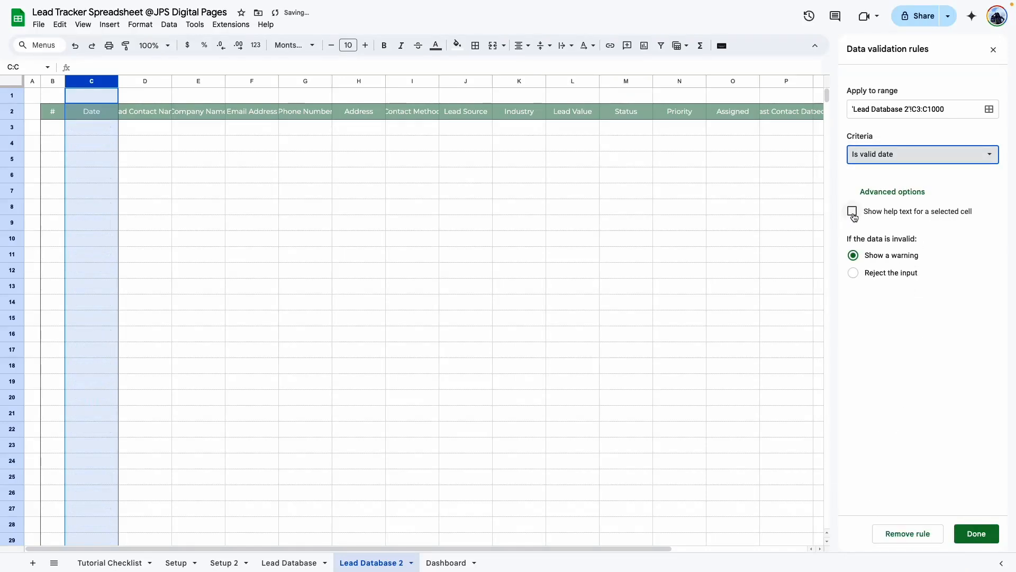
{"action": "left_click", "coordinate": [852, 213]}
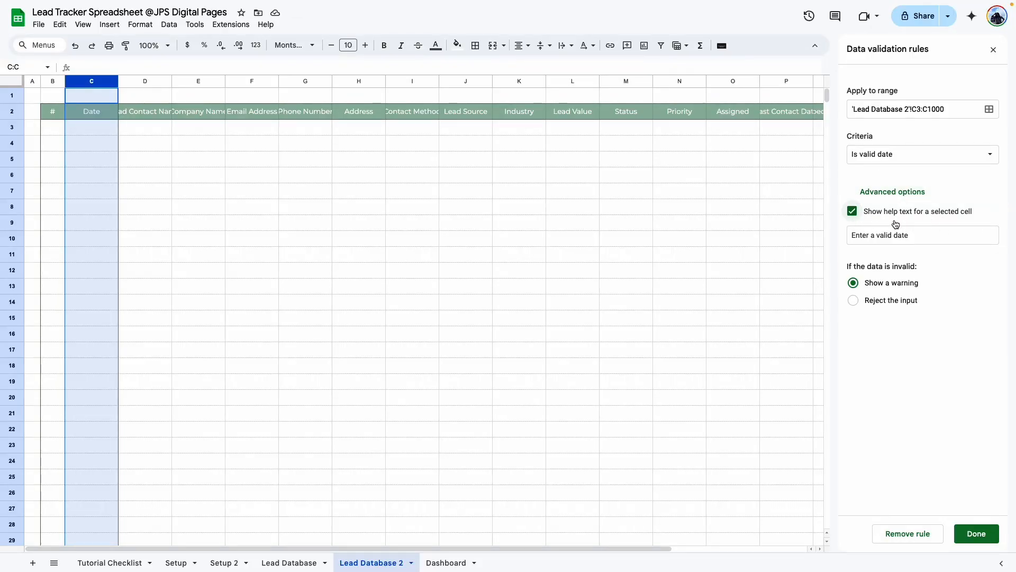
{"action": "left_click", "coordinate": [853, 300]}
{"action": "left_click", "coordinate": [989, 534]}
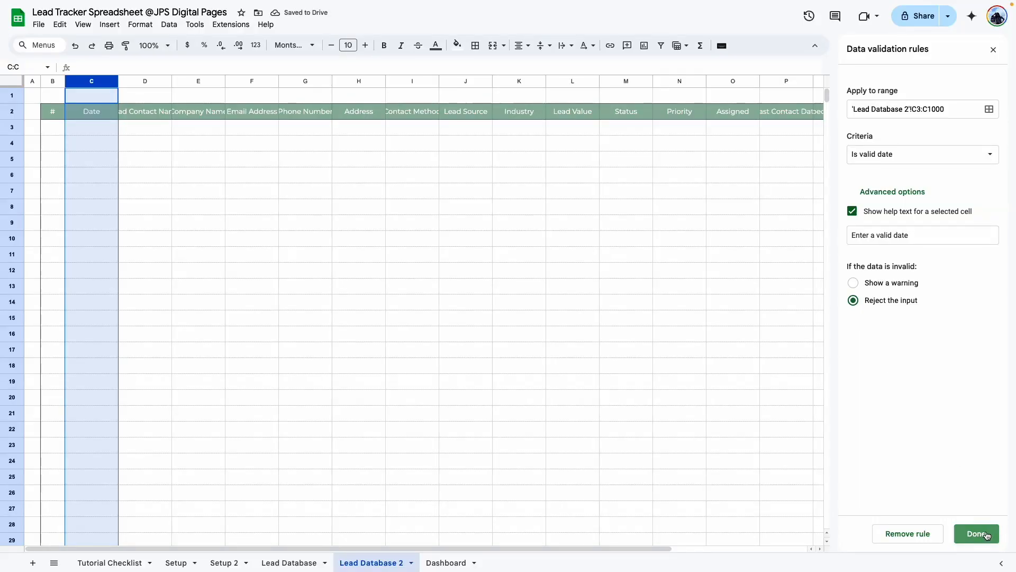
Test the date picker in cell C3 by choosing 5/15/2025
{"action": "double_click", "coordinate": [107, 130]}
{"action": "left_click", "coordinate": [107, 207]}
{"action": "left_click", "coordinate": [224, 223]}
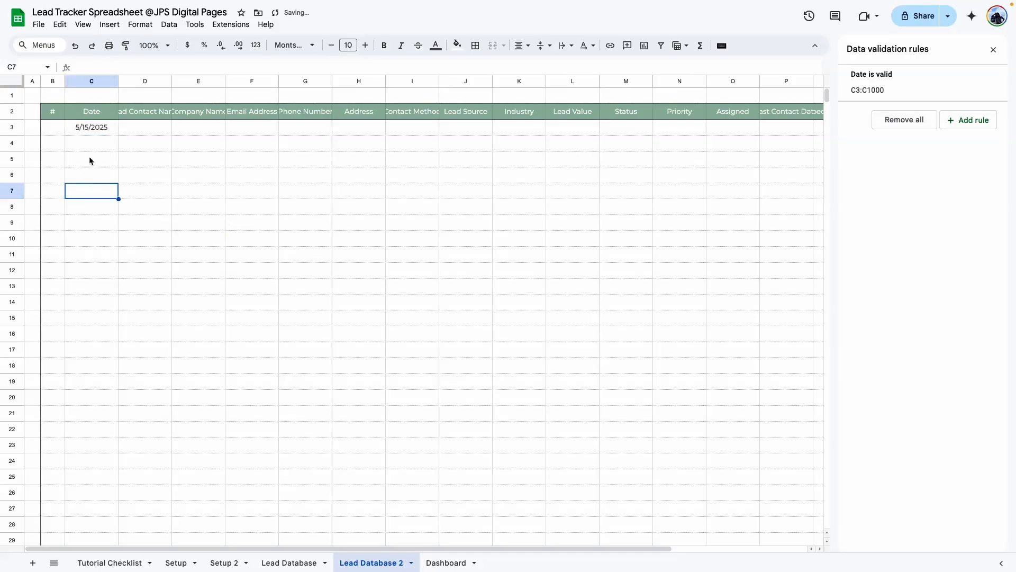
Apply the custom date format "Aug 05, 1930" to the whole Date column C
{"action": "left_click", "coordinate": [80, 80]}
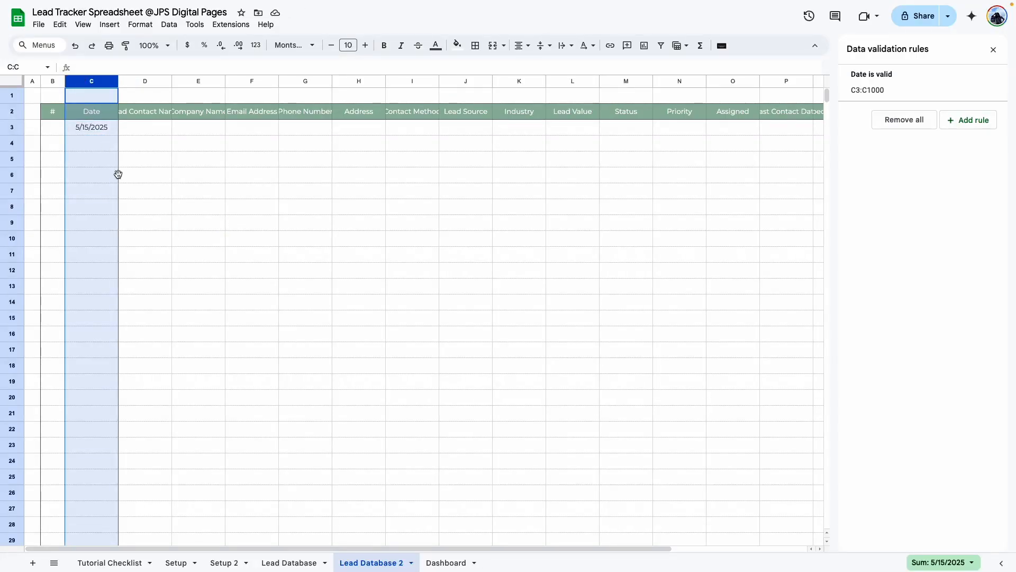
{"action": "left_click", "coordinate": [140, 24]}
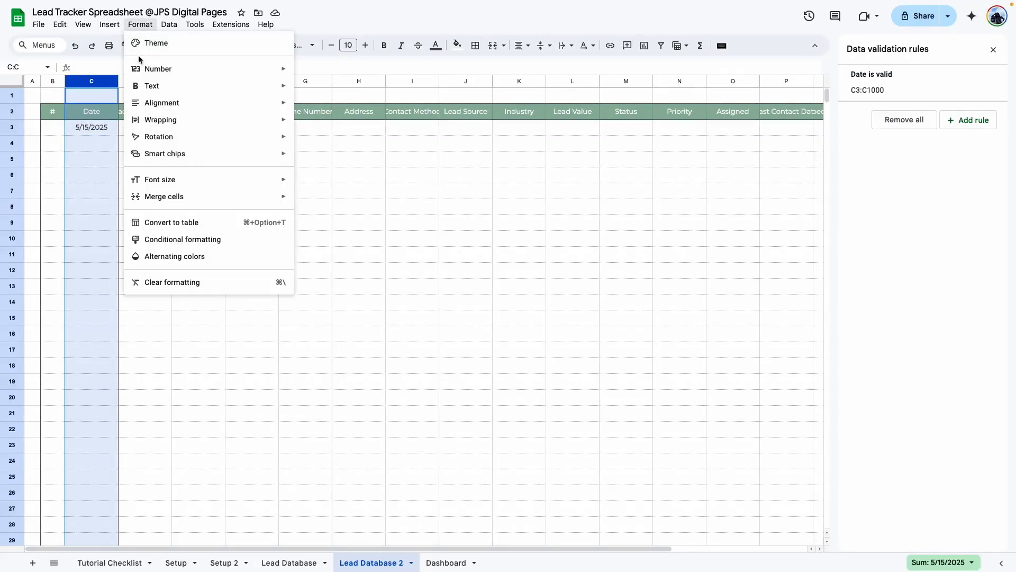
{"action": "mouse_move", "coordinate": [141, 68]}
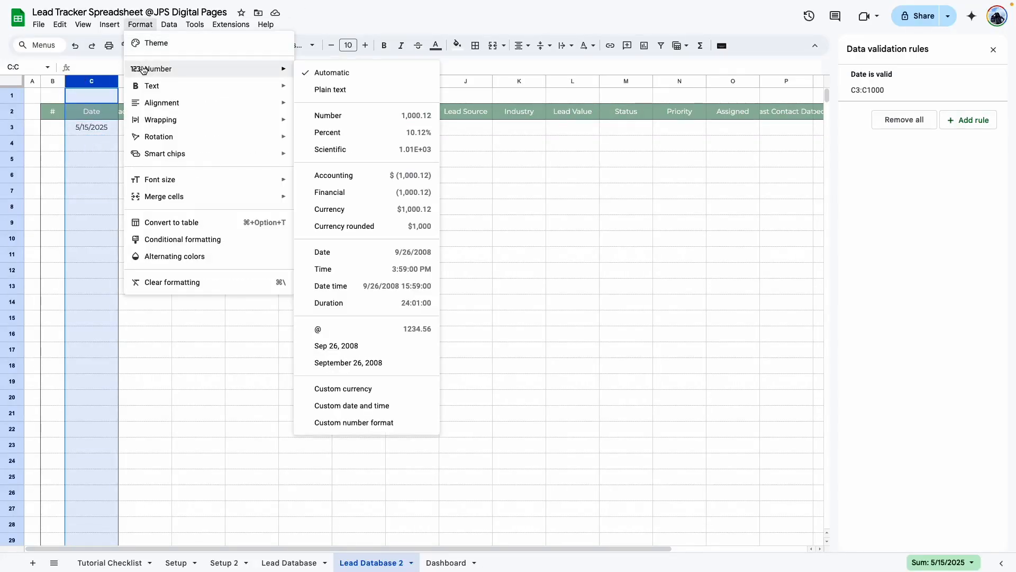
{"action": "left_click", "coordinate": [357, 408]}
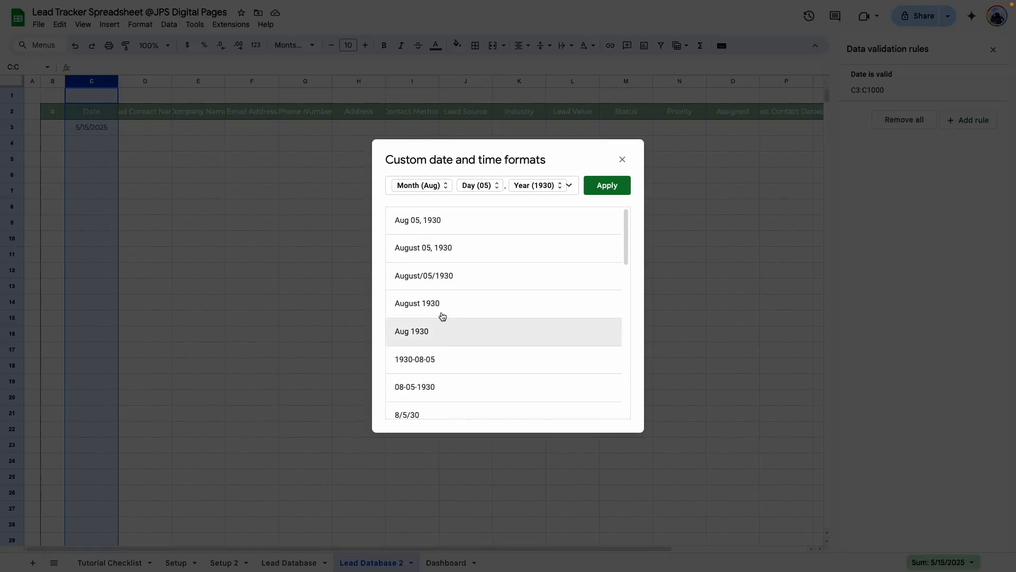
{"action": "left_click", "coordinate": [404, 226]}
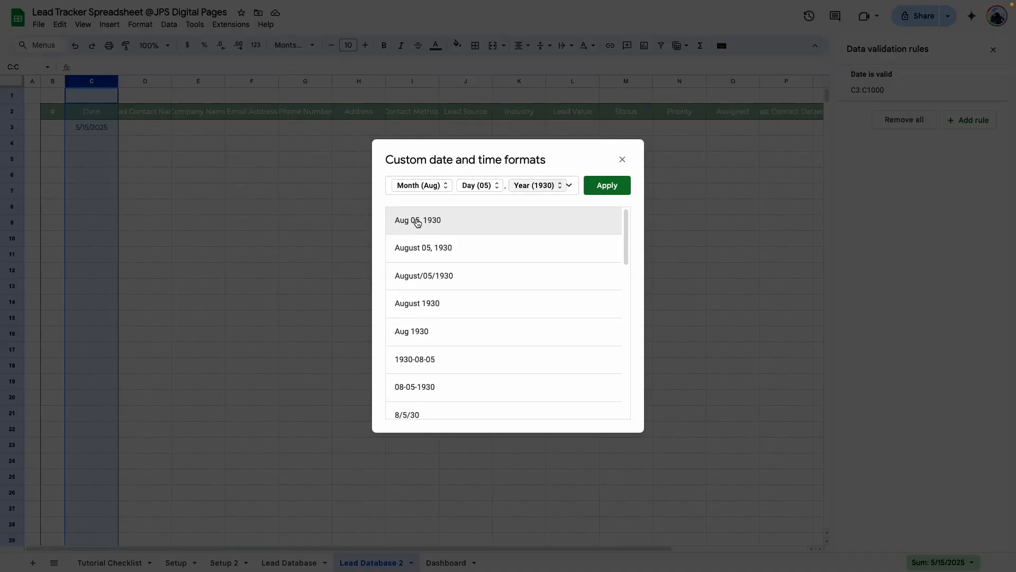
{"action": "left_click", "coordinate": [614, 185]}
Change the date in cell C3 to Aug 21, 2025
{"action": "left_click", "coordinate": [199, 190]}
{"action": "left_click", "coordinate": [97, 130]}
{"action": "left_click", "coordinate": [137, 113]}
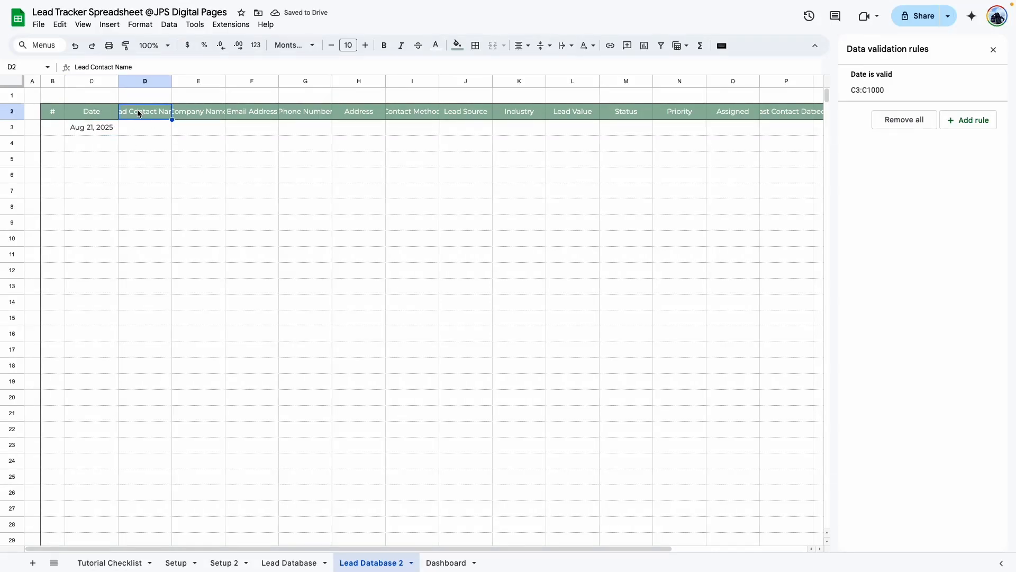
Widen columns D to H, Lead Contact Name through Address, so their headings fit
{"action": "left_click_drag", "start_coordinate": [151, 80], "coordinate": [572, 81]}
{"action": "left_click", "coordinate": [176, 129]}
{"action": "left_click", "coordinate": [274, 207]}
{"action": "left_click", "coordinate": [328, 191]}
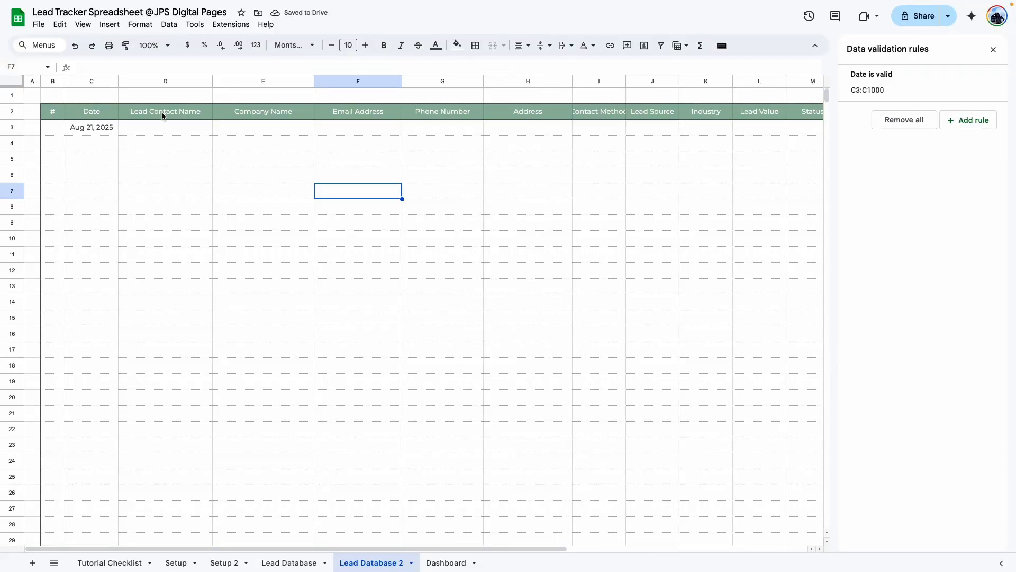
Try the sample entries bvbbc, bcbc, xvv and vx in cells D3 to G3 and clear them
{"action": "left_click", "coordinate": [162, 125]}
{"action": "type", "text": "bvbbc"}
{"action": "key", "text": "Return"}
{"action": "double_click", "coordinate": [263, 132]}
{"action": "type", "text": "bcbc"}
{"action": "left_click", "coordinate": [379, 127]}
{"action": "type", "text": "xvv"}
{"action": "left_click", "coordinate": [456, 130]}
{"action": "type", "text": "vx"}
{"action": "left_click", "coordinate": [442, 223]}
{"action": "left_click_drag", "start_coordinate": [176, 126], "coordinate": [427, 126]}
{"action": "key", "text": "Delete"}
{"action": "left_click", "coordinate": [304, 212]}
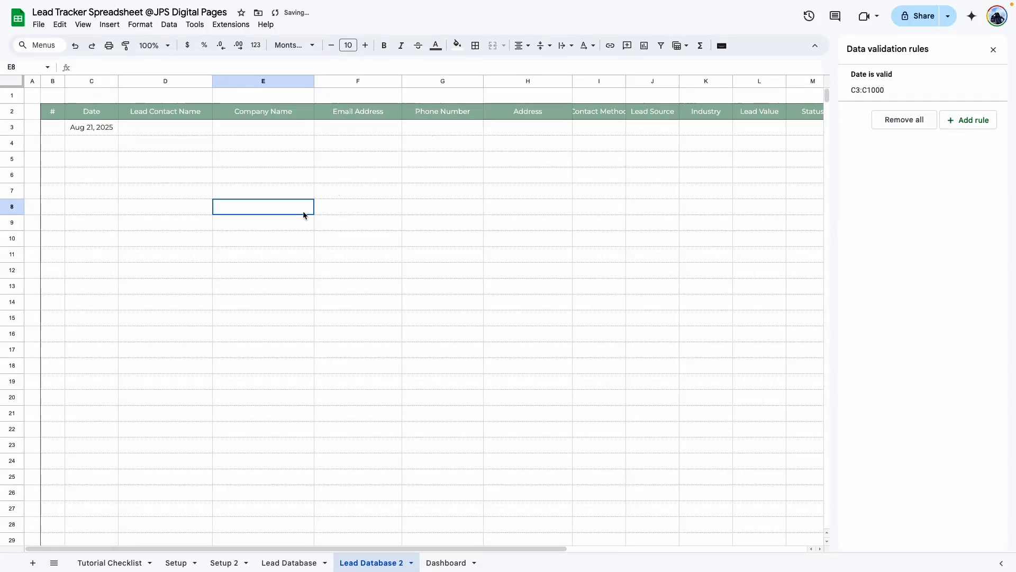
{"action": "key", "text": "Up"}
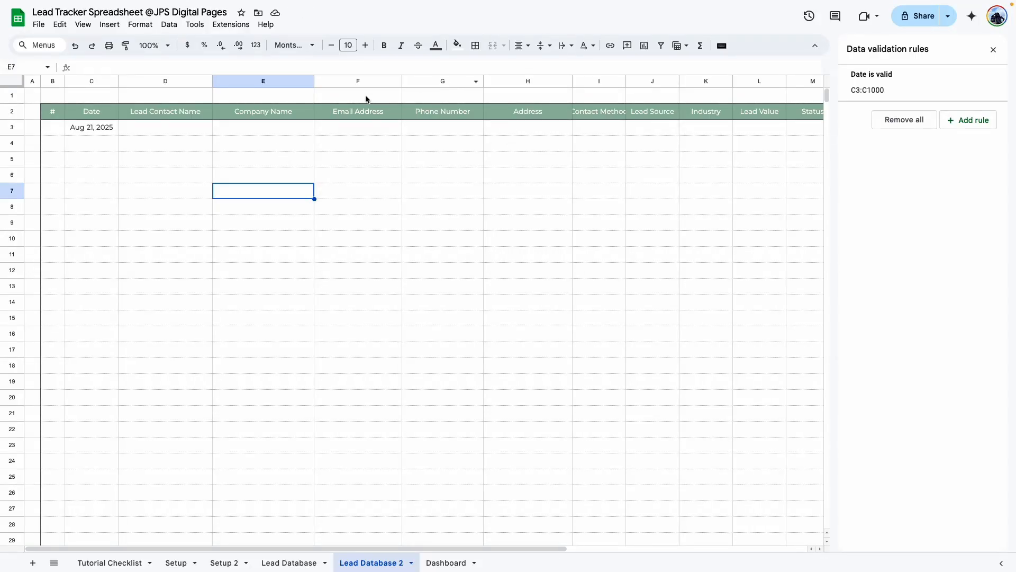
Widen the Email Address, Phone Number and Address columns a little further
{"action": "left_click_drag", "start_coordinate": [180, 80], "coordinate": [525, 90]}
{"action": "left_click", "coordinate": [283, 176]}
{"action": "left_click_drag", "start_coordinate": [404, 81], "coordinate": [412, 80]}
{"action": "left_click_drag", "start_coordinate": [494, 81], "coordinate": [507, 80]}
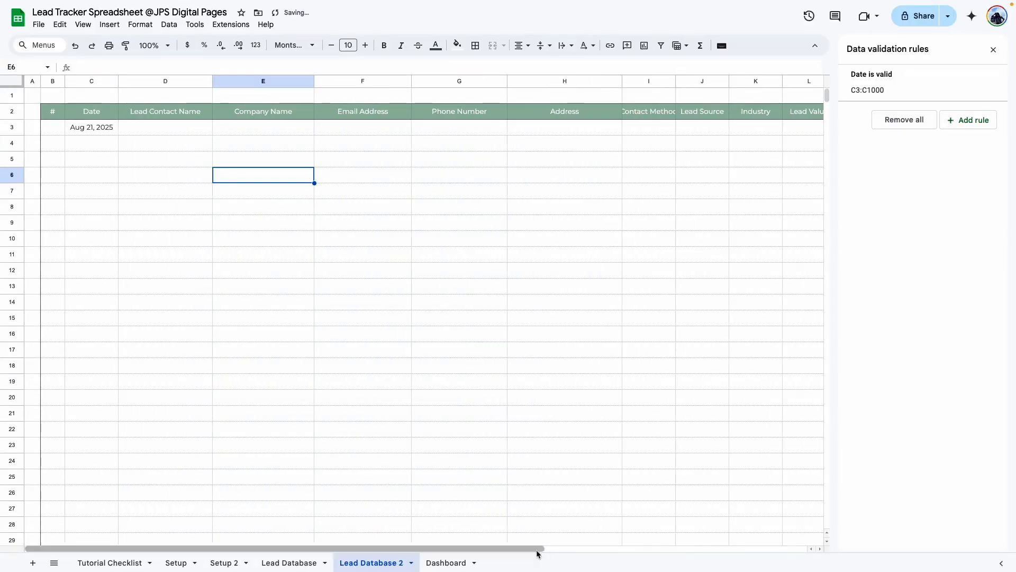
Widen columns I to O, Contact Method through Assigned, to one equal width that fits their headings
{"action": "left_click_drag", "start_coordinate": [536, 550], "coordinate": [793, 525]}
{"action": "left_click_drag", "start_coordinate": [271, 80], "coordinate": [305, 80]}
{"action": "left_click", "coordinate": [261, 195]}
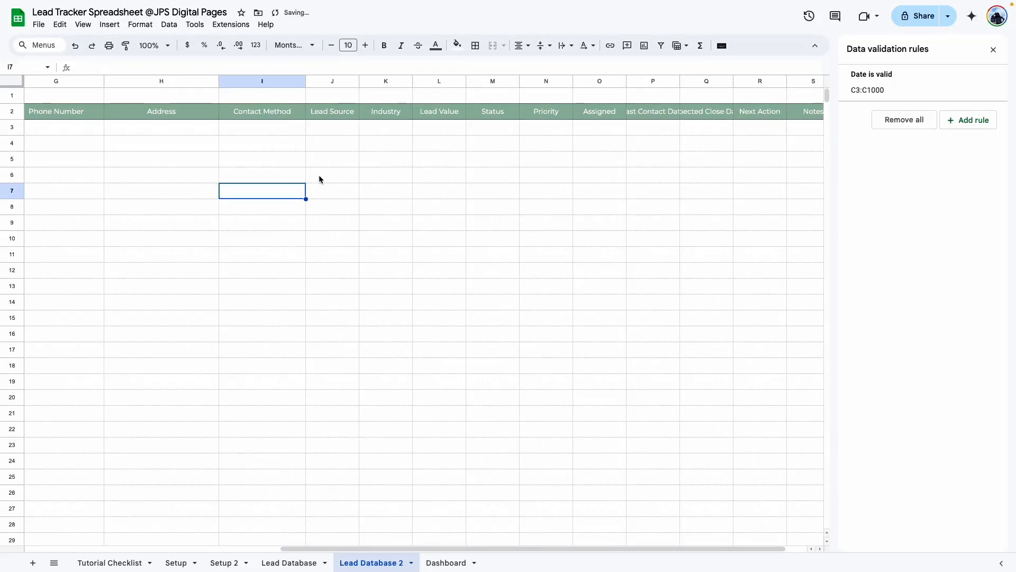
{"action": "left_click_drag", "start_coordinate": [245, 81], "coordinate": [679, 80]}
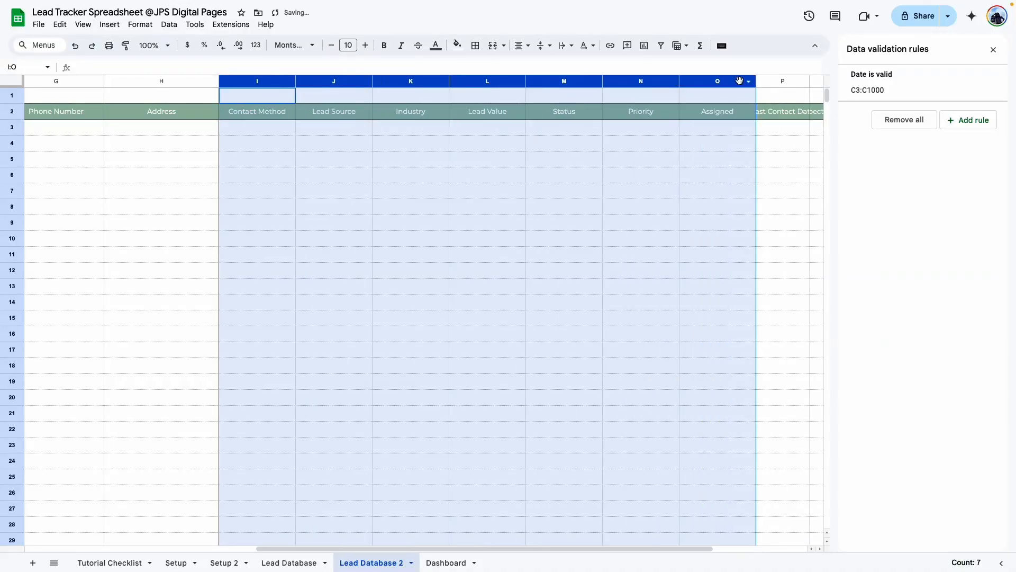
{"action": "left_click", "coordinate": [333, 191]}
{"action": "left_click", "coordinate": [252, 127]}
{"action": "left_click", "coordinate": [248, 207]}
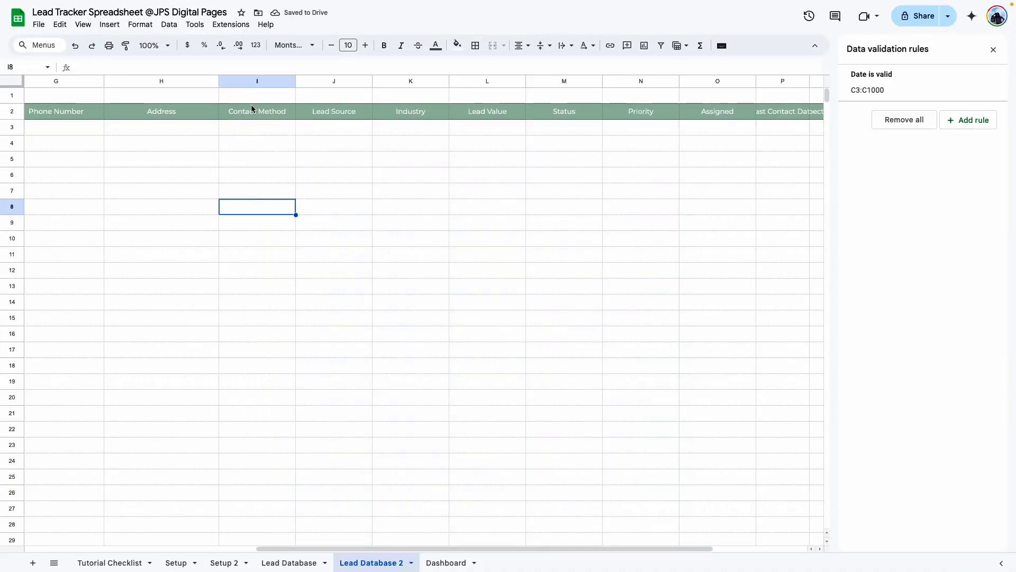
Add a dropdown validation rule for the Contact Method column and set its range to 'Lead Database 2'!I3:I
{"action": "left_click", "coordinate": [278, 127]}
{"action": "left_click", "coordinate": [280, 223]}
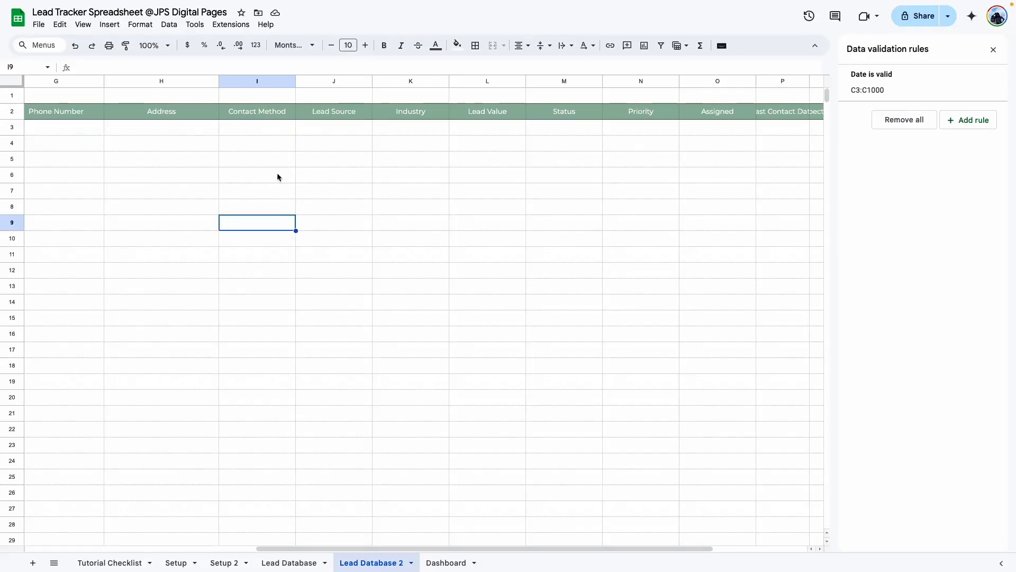
{"action": "left_click", "coordinate": [257, 125], "text": "shift"}
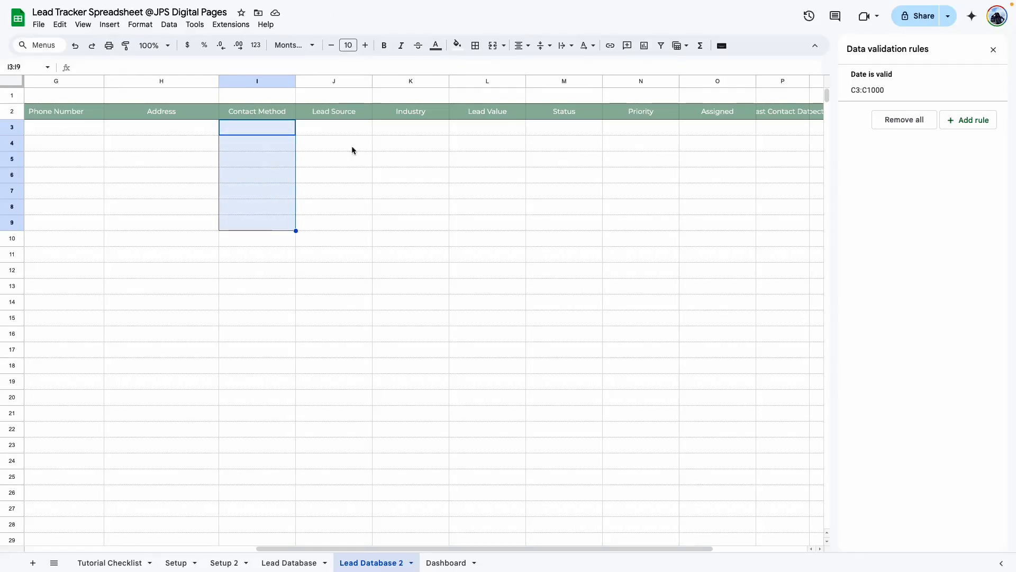
{"action": "left_click", "coordinate": [976, 125]}
{"action": "left_click", "coordinate": [934, 108]}
{"action": "key", "text": "BackSpace"}
{"action": "left_click", "coordinate": [921, 136]}
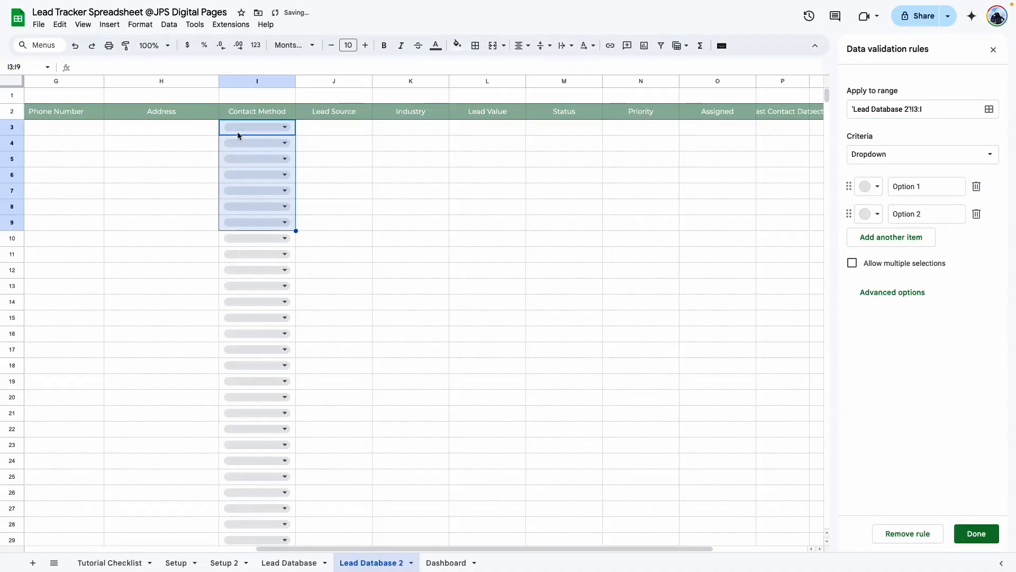
Make the Contact Method rule a dropdown from the range 'Setup 2'!B3:B19, rejecting invalid input and using the chip style, and save it
{"action": "left_click", "coordinate": [941, 155]}
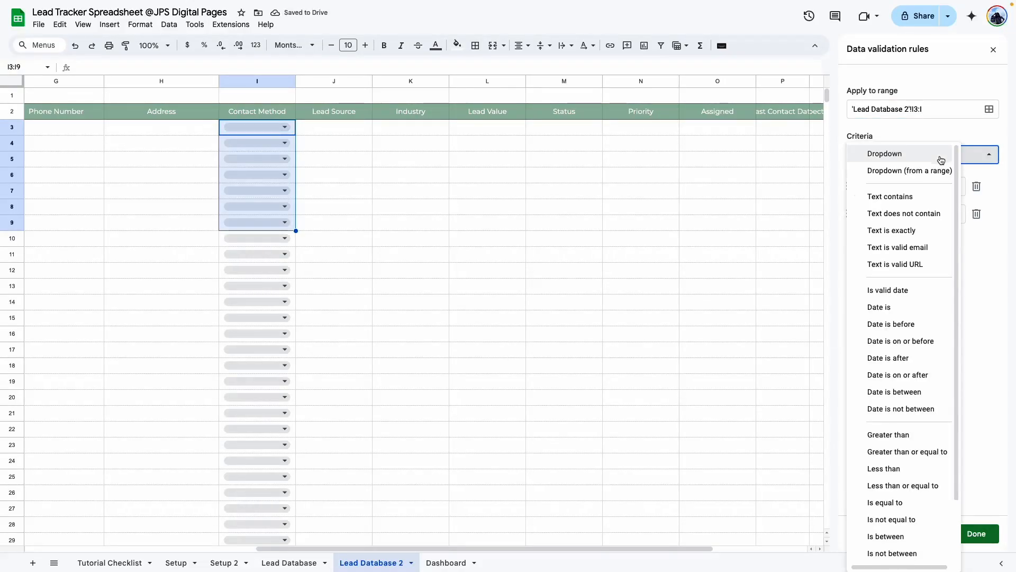
{"action": "left_click", "coordinate": [912, 168]}
{"action": "left_click", "coordinate": [989, 186]}
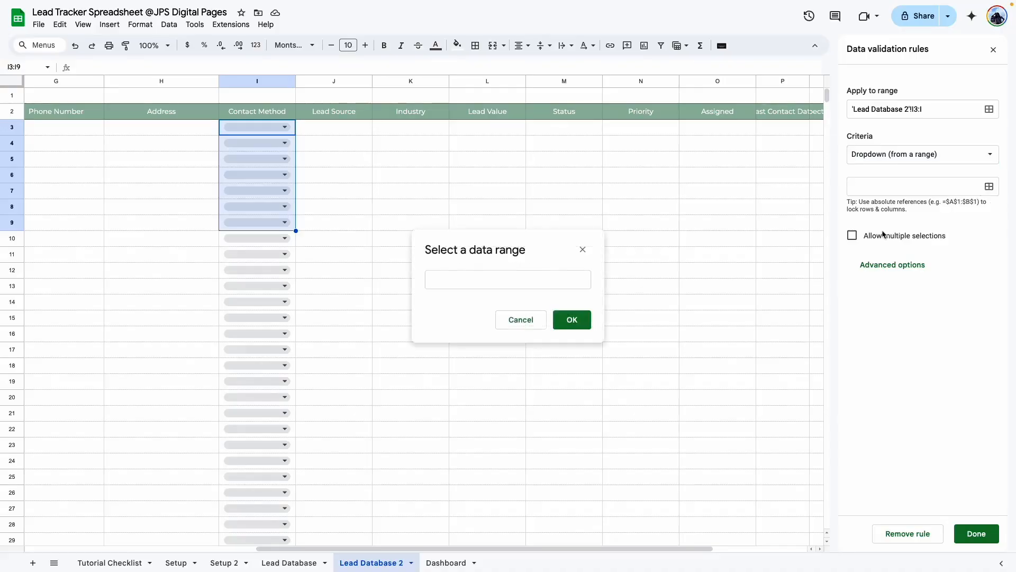
{"action": "left_click", "coordinate": [224, 565]}
{"action": "left_click_drag", "start_coordinate": [94, 127], "coordinate": [139, 384]}
{"action": "left_click", "coordinate": [571, 320]}
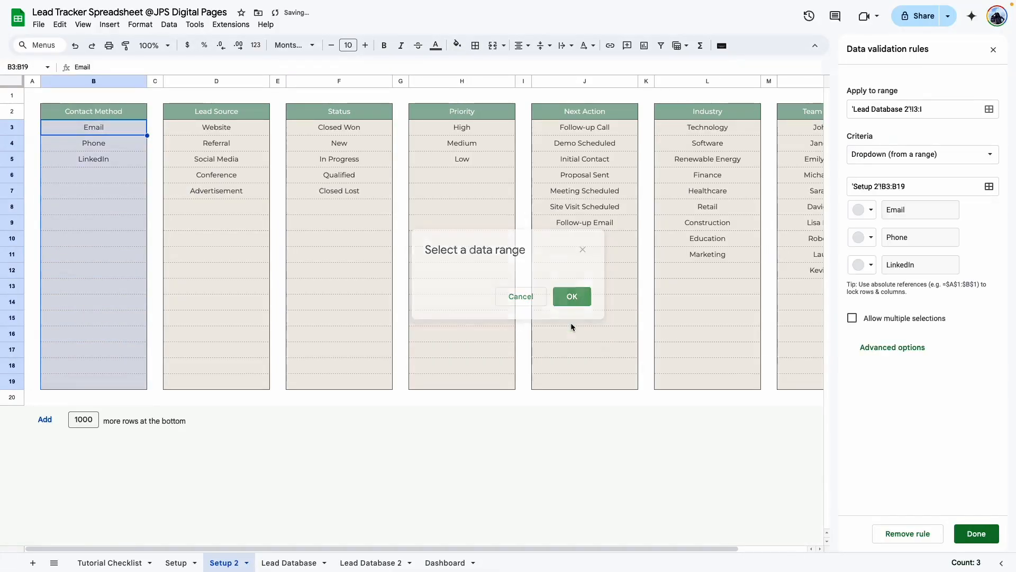
{"action": "left_click", "coordinate": [882, 347]}
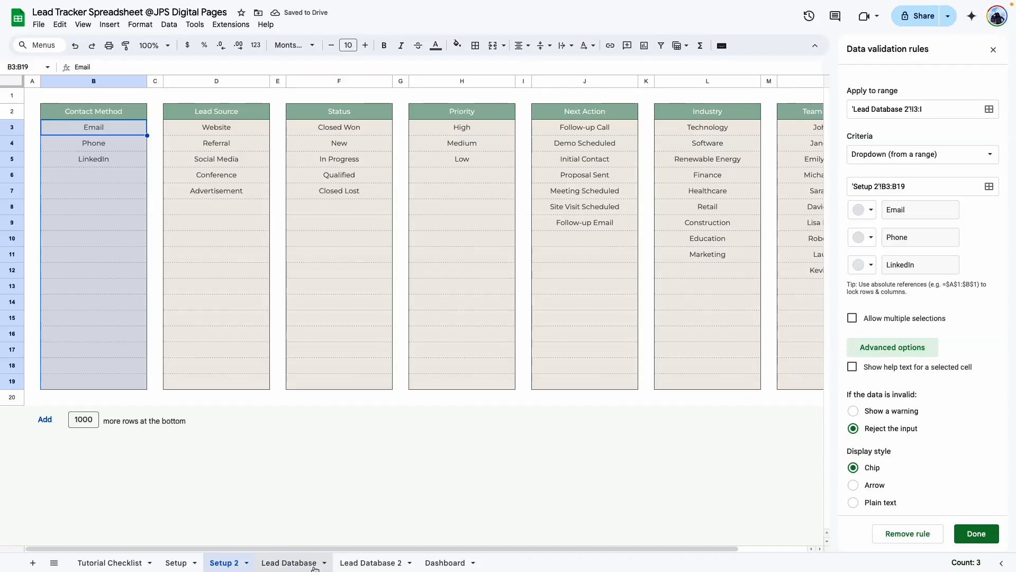
{"action": "left_click", "coordinate": [370, 562]}
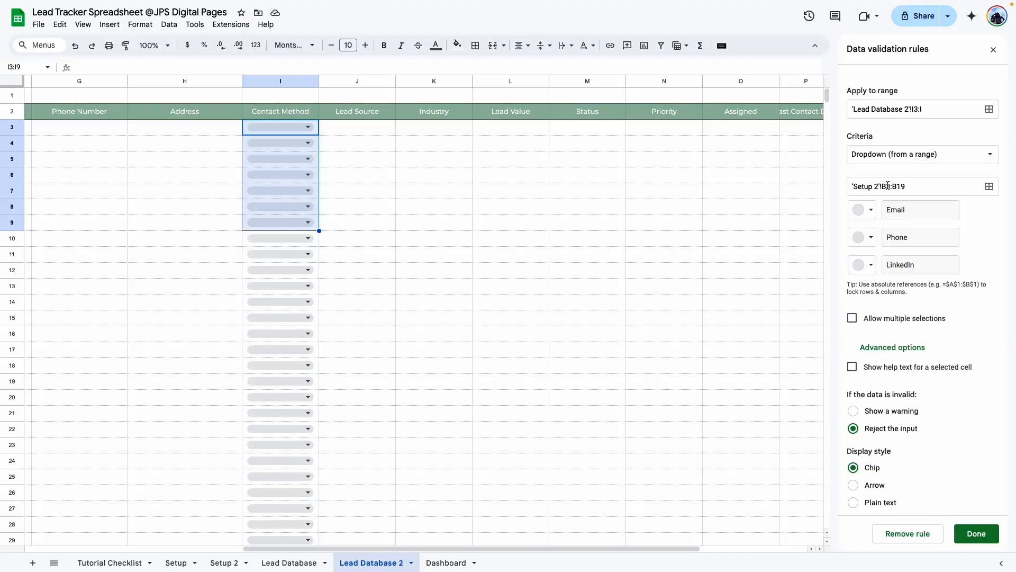
{"action": "left_click", "coordinate": [976, 533]}
{"action": "left_click", "coordinate": [455, 223]}
Add a dropdown-from-a-range validation rule for the Lead Source column, applied to 'Lead Database 2'!J3:J
{"action": "left_click_drag", "start_coordinate": [336, 125], "coordinate": [344, 261]}
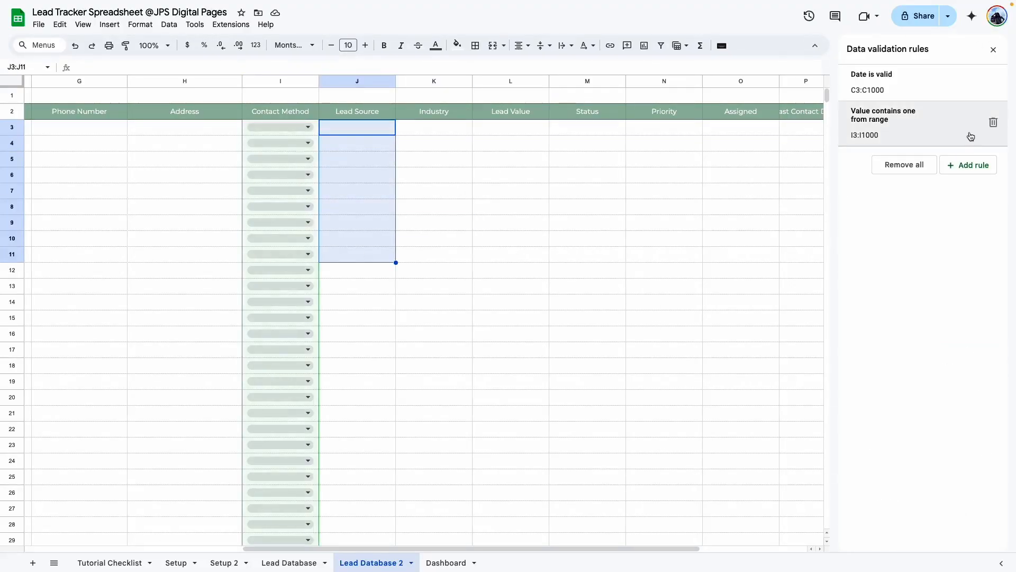
{"action": "left_click", "coordinate": [966, 165]}
{"action": "left_click", "coordinate": [941, 110]}
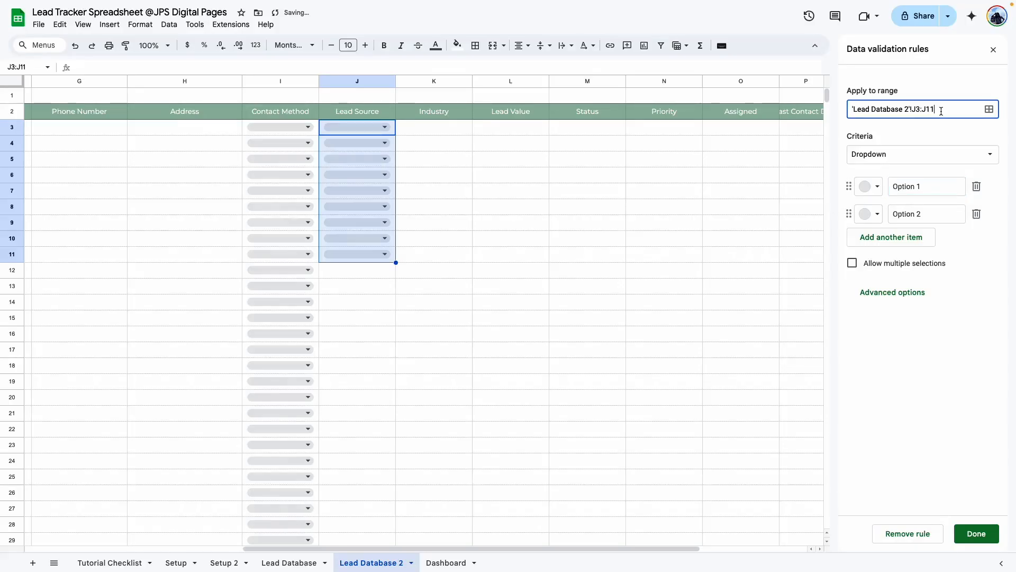
{"action": "left_click", "coordinate": [963, 157]}
{"action": "left_click", "coordinate": [918, 168]}
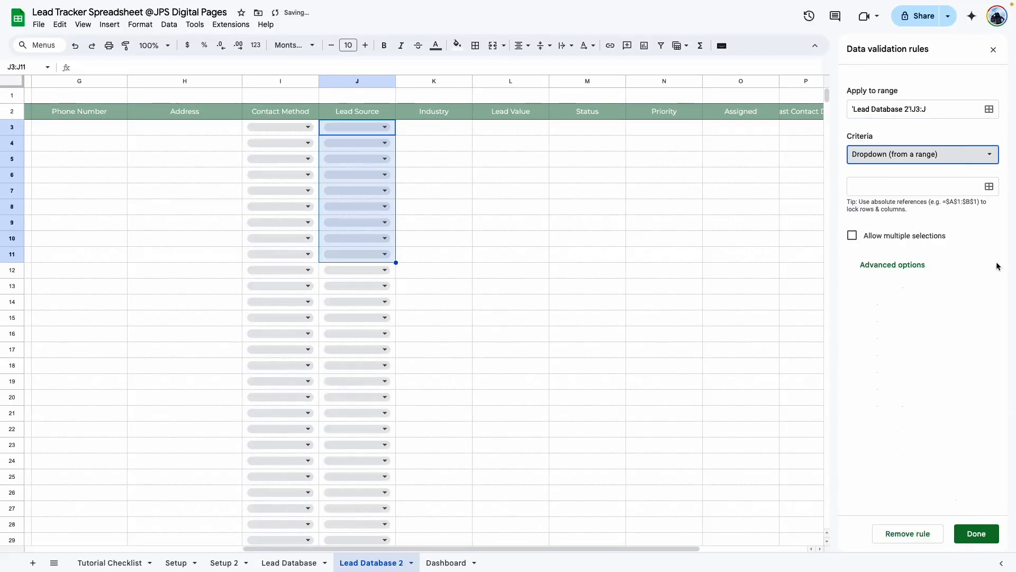
Source the Lead Source dropdown from 'Setup 2'!D3:D19, save the rule and select the Industry cells from K3 down
{"action": "left_click", "coordinate": [988, 187]}
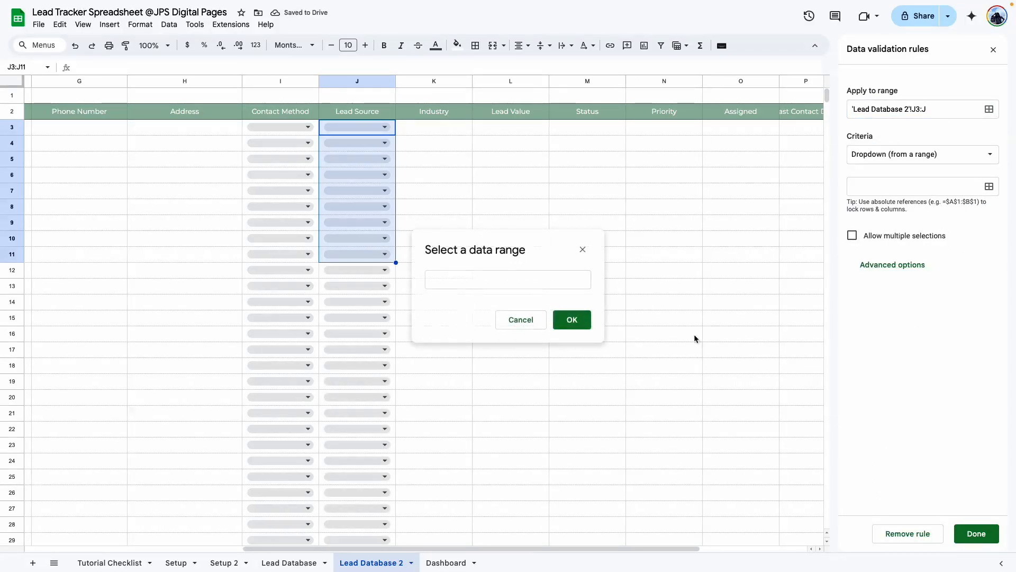
{"action": "left_click", "coordinate": [222, 562]}
{"action": "left_click_drag", "start_coordinate": [209, 130], "coordinate": [214, 381]}
{"action": "left_click", "coordinate": [572, 319]}
{"action": "left_click", "coordinate": [339, 562]}
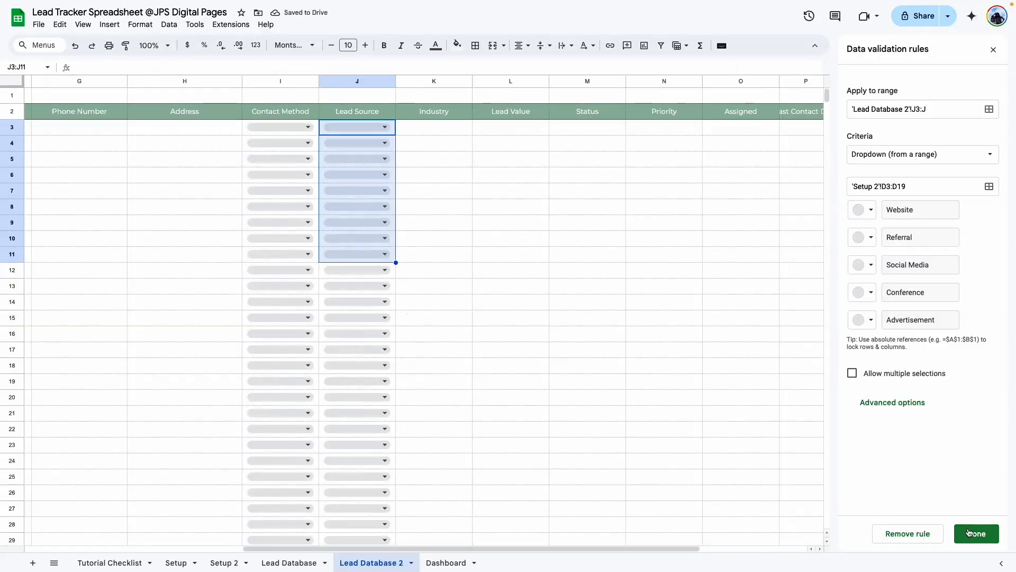
{"action": "left_click_drag", "start_coordinate": [437, 127], "coordinate": [464, 279]}
Add a validation rule to 'Lead Database 2'!P3:Q1000 that requires a valid date and rejects invalid input
{"action": "scroll", "coordinate": [464, 279], "scroll_direction": "right", "scroll_amount": 5}
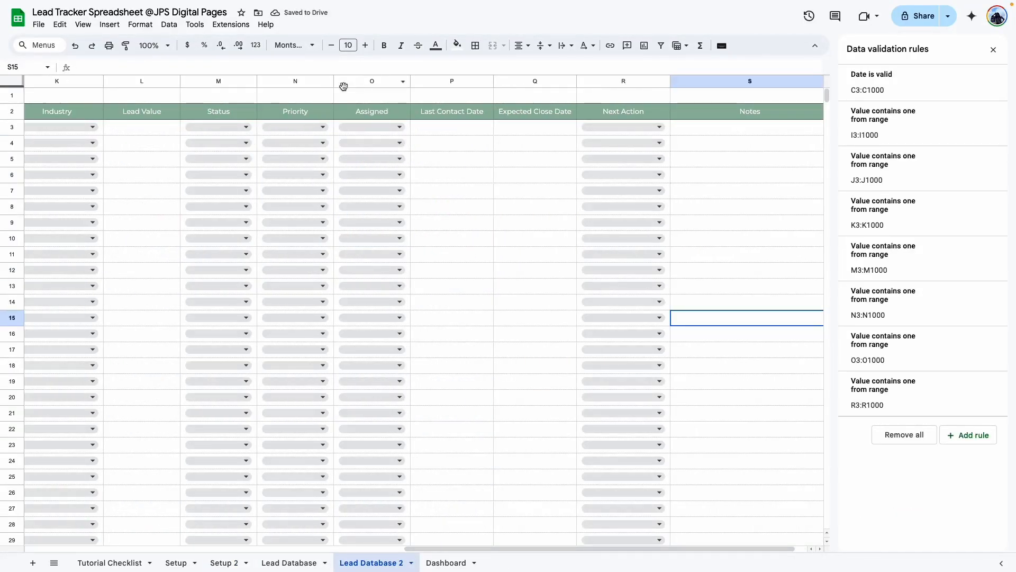
{"action": "left_click_drag", "start_coordinate": [451, 81], "coordinate": [535, 82]}
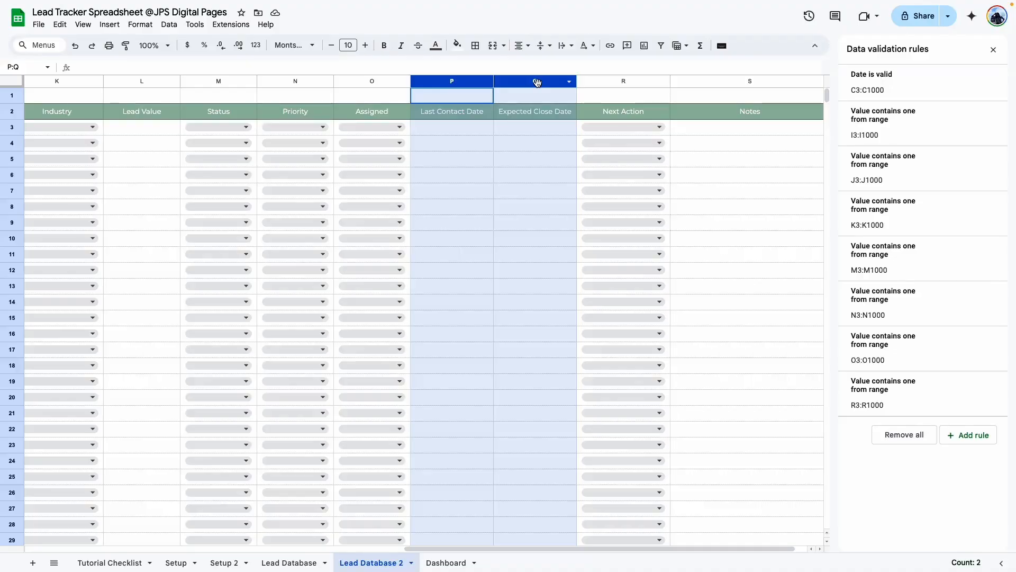
{"action": "left_click", "coordinate": [968, 434]}
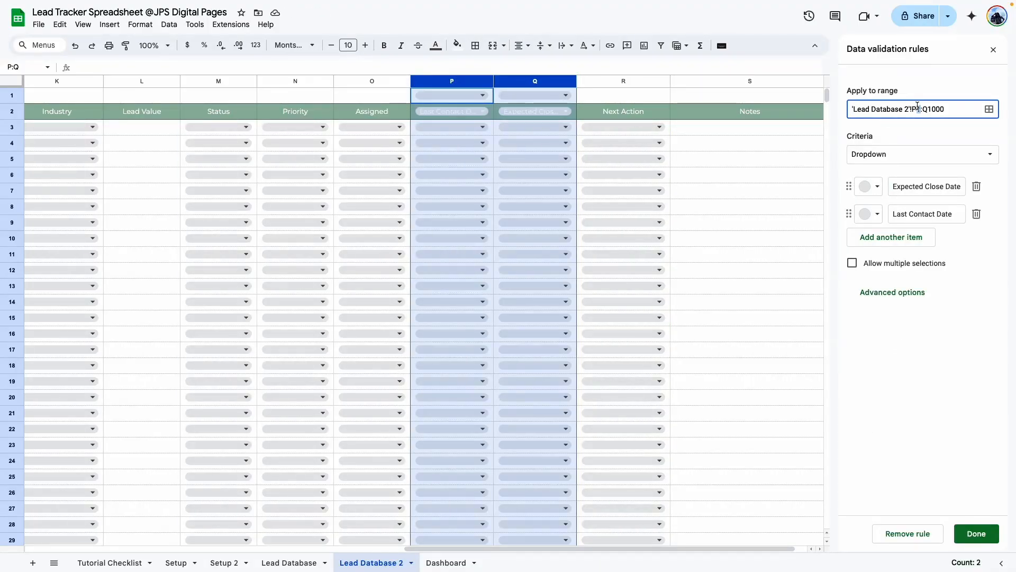
{"action": "type", "text": "3"}
{"action": "left_click", "coordinate": [970, 133]}
{"action": "left_click", "coordinate": [970, 133]}
{"action": "left_click", "coordinate": [951, 154]}
{"action": "left_click", "coordinate": [915, 291]}
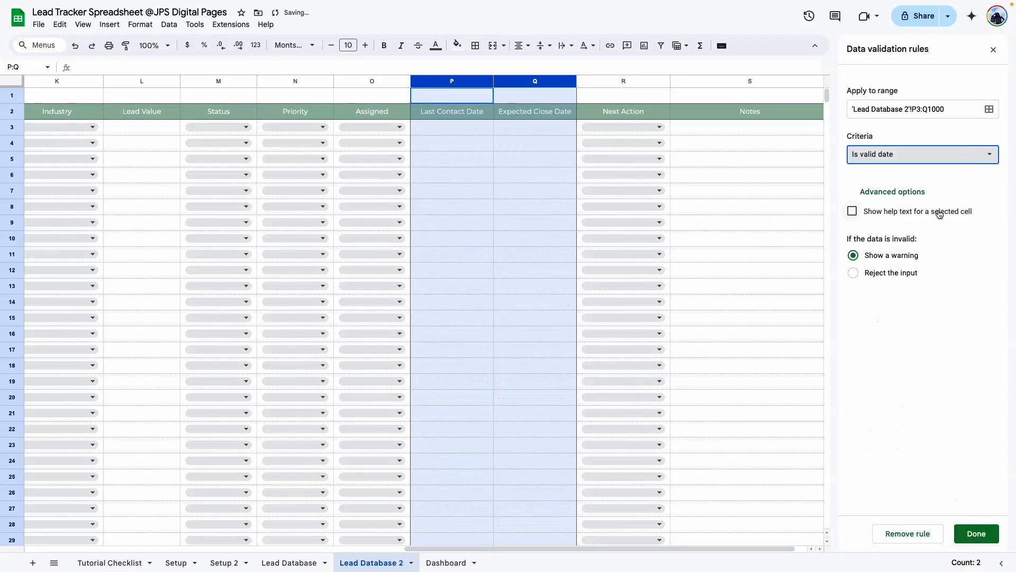
{"action": "left_click", "coordinate": [852, 273]}
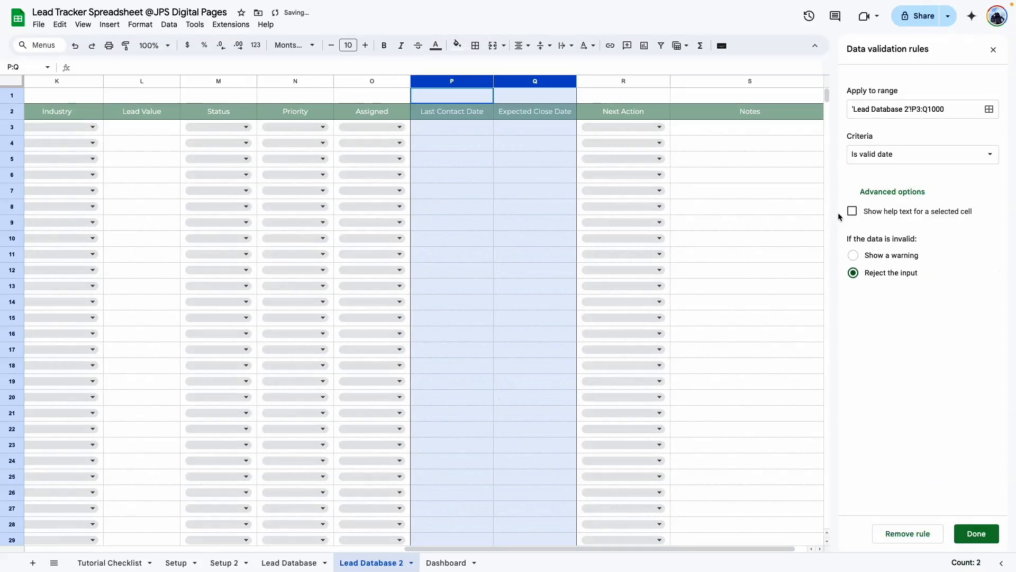
{"action": "left_click", "coordinate": [977, 533]}
Try the date picker by choosing May 1, 2025 in the first Last Contact Date cell
{"action": "double_click", "coordinate": [484, 127]}
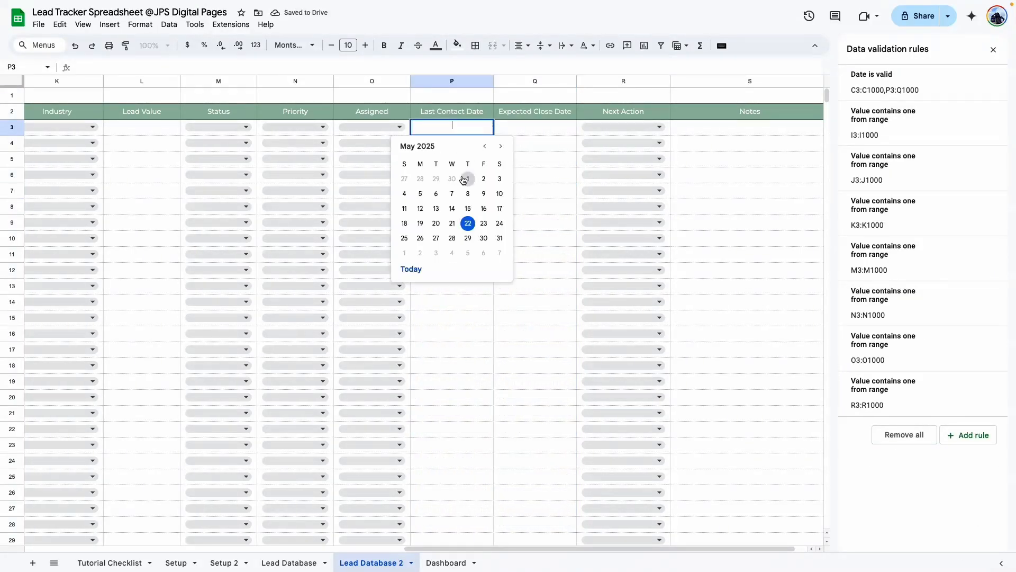
{"action": "left_click", "coordinate": [464, 180]}
{"action": "left_click", "coordinate": [535, 175]}
Format the Last Contact Date and Expected Close Date columns in the "Sep 26, 2008" date style and close the validation rules
{"action": "left_click_drag", "start_coordinate": [460, 81], "coordinate": [535, 81]}
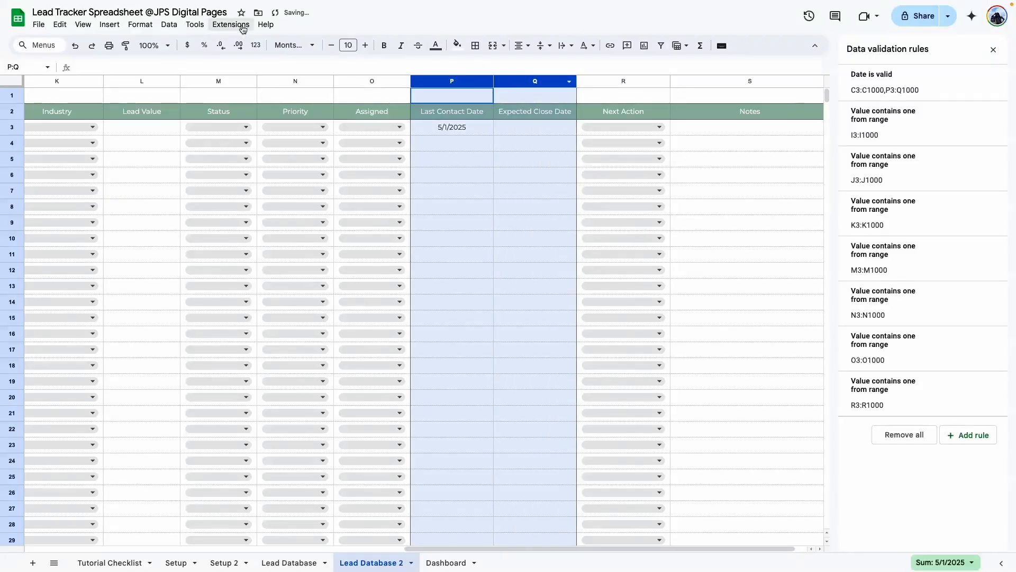
{"action": "left_click", "coordinate": [137, 27]}
{"action": "mouse_move", "coordinate": [157, 68]}
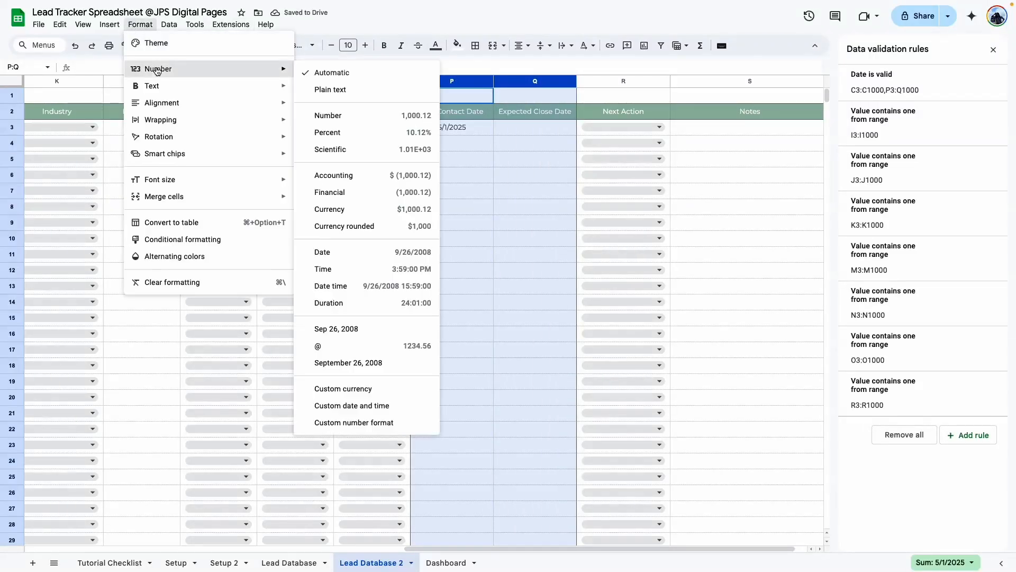
{"action": "left_click", "coordinate": [352, 329]}
{"action": "left_click", "coordinate": [476, 288]}
{"action": "left_click", "coordinate": [992, 50]}
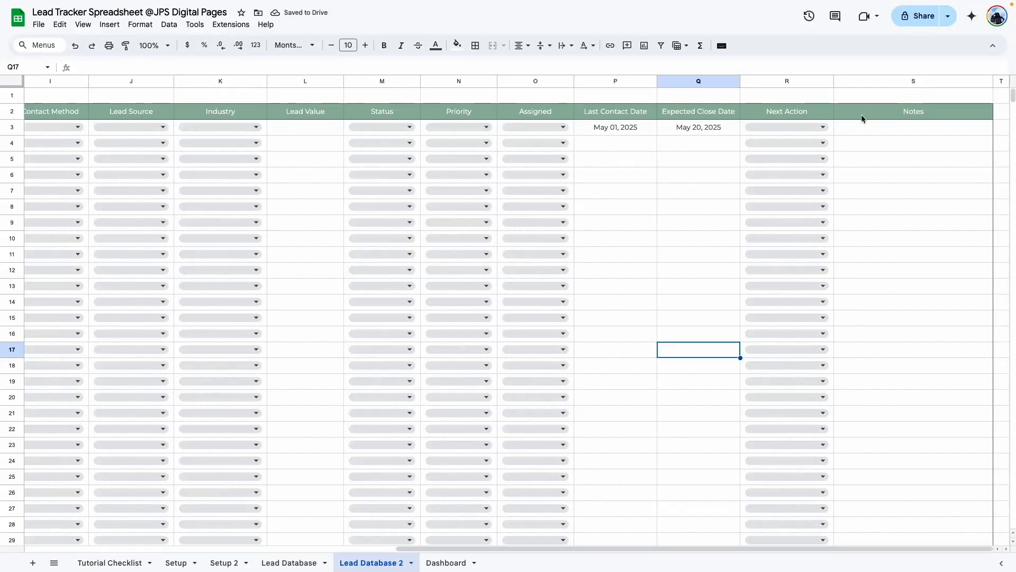
{"action": "left_click", "coordinate": [913, 255]}
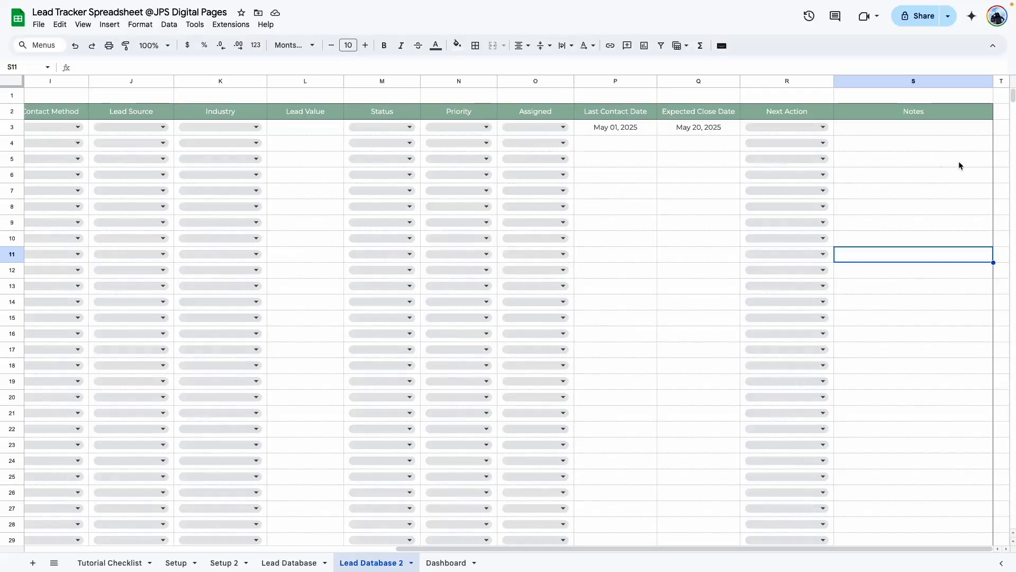
{"action": "left_click", "coordinate": [868, 129]}
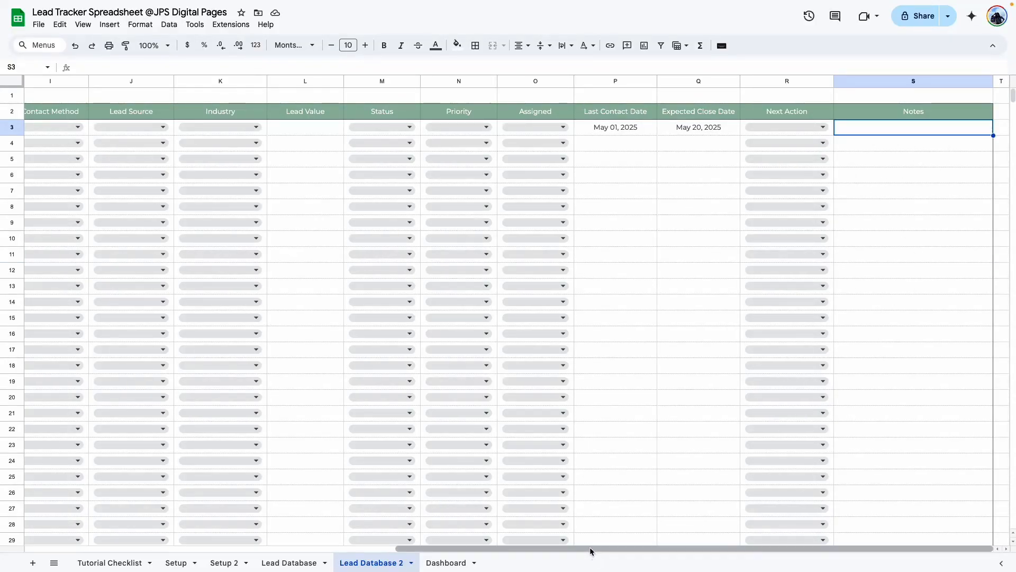
Set the Lead Database sheet's zoom to 100% and copy its sample lead rows, B3:S12
{"action": "left_click", "coordinate": [289, 563]}
{"action": "left_click", "coordinate": [166, 51]}
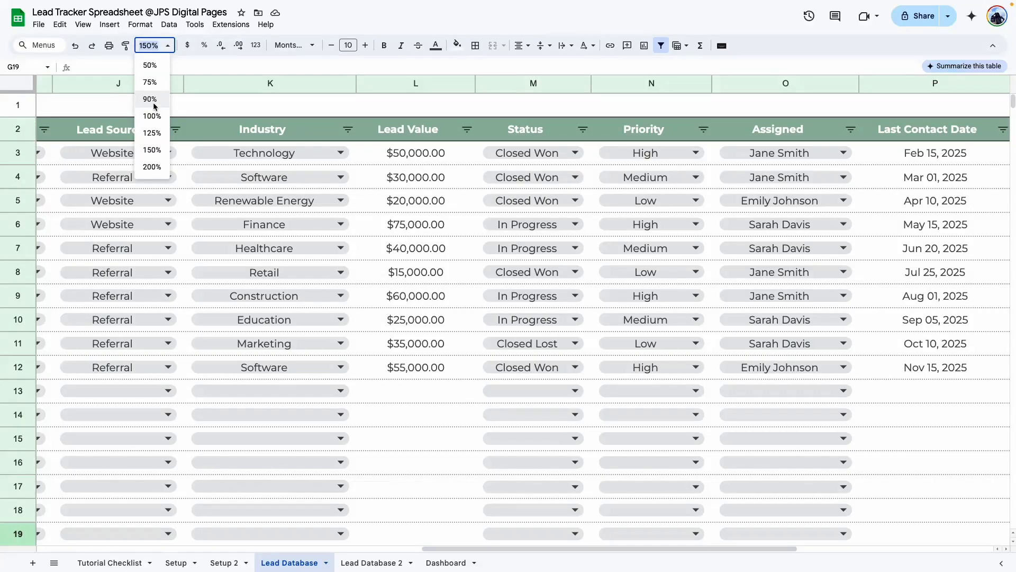
{"action": "left_click", "coordinate": [153, 115]}
{"action": "left_click_drag", "start_coordinate": [424, 548], "coordinate": [56, 545]}
{"action": "left_click", "coordinate": [98, 315]}
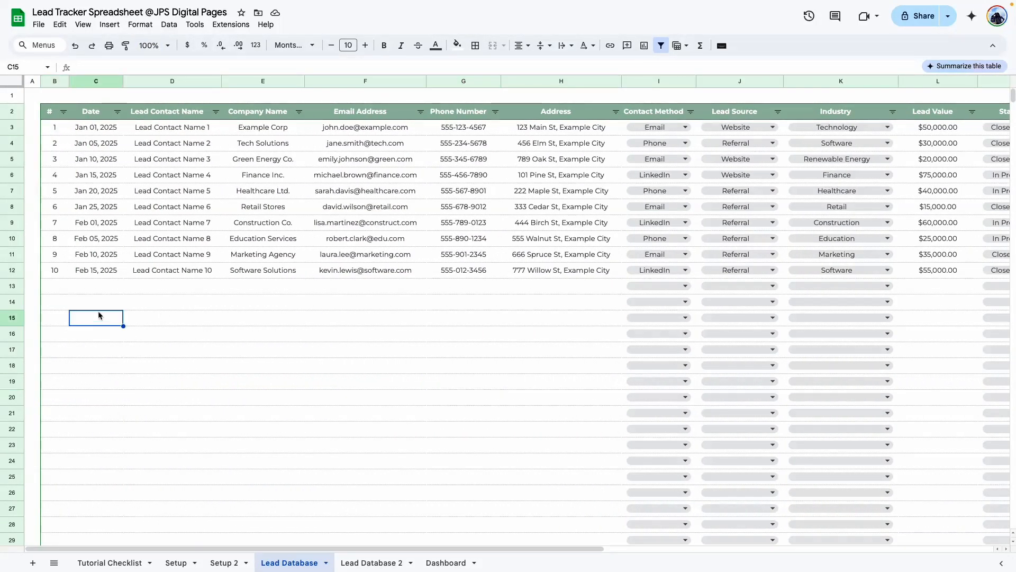
{"action": "left_click_drag", "start_coordinate": [53, 125], "coordinate": [947, 273]}
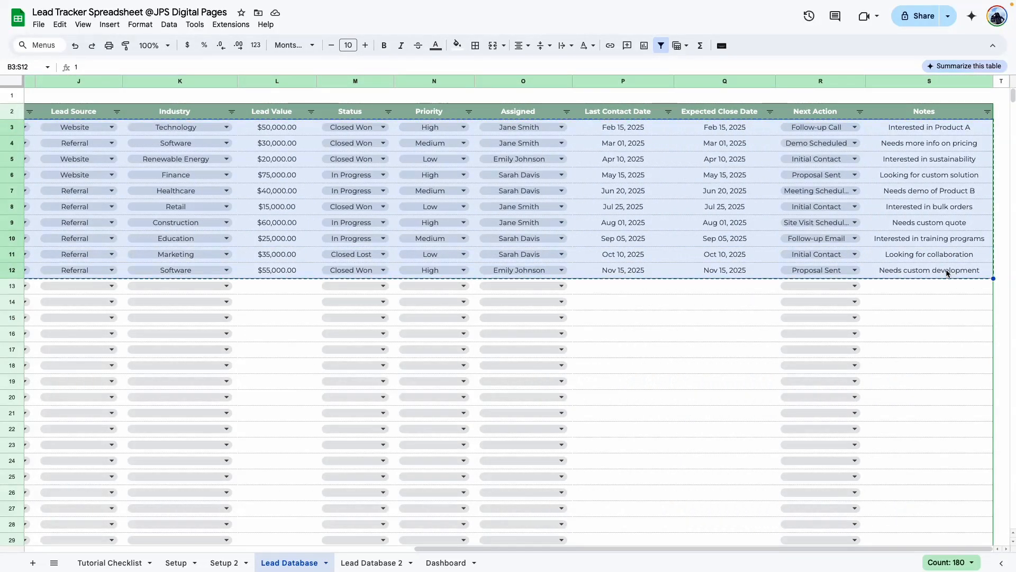
Paste the copied sample leads into the Lead Database 2 sheet starting at B3
{"action": "left_click", "coordinate": [404, 560]}
{"action": "left_click", "coordinate": [55, 126]}
{"action": "right_click", "coordinate": [54, 127]}
{"action": "mouse_move", "coordinate": [177, 193]}
{"action": "left_click", "coordinate": [288, 197]}
Create a filter on the header row B2:S2 of the Lead Database 2 table
{"action": "left_click_drag", "start_coordinate": [48, 118], "coordinate": [917, 120]}
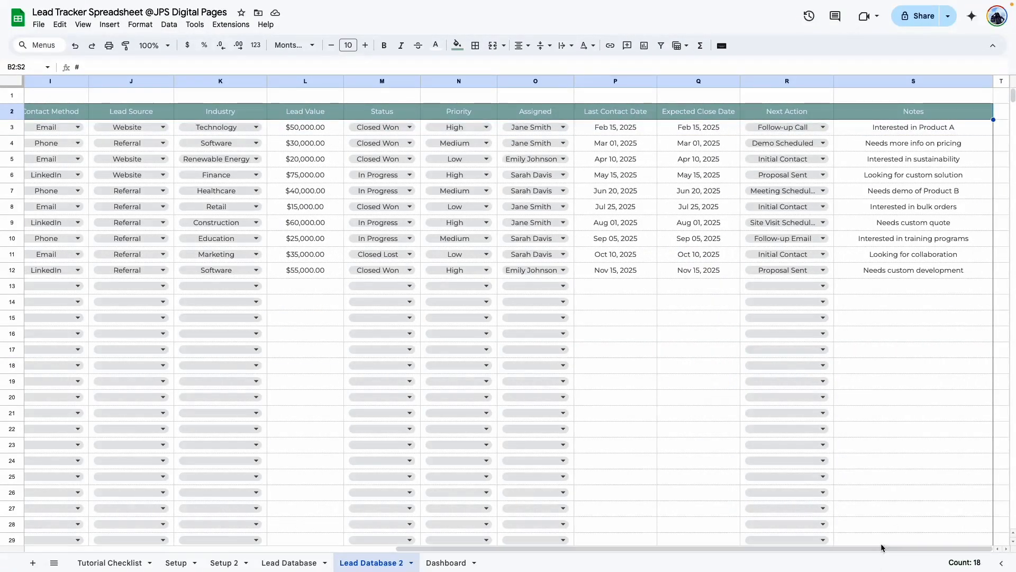
{"action": "left_click", "coordinate": [660, 46]}
{"action": "left_click", "coordinate": [697, 476]}
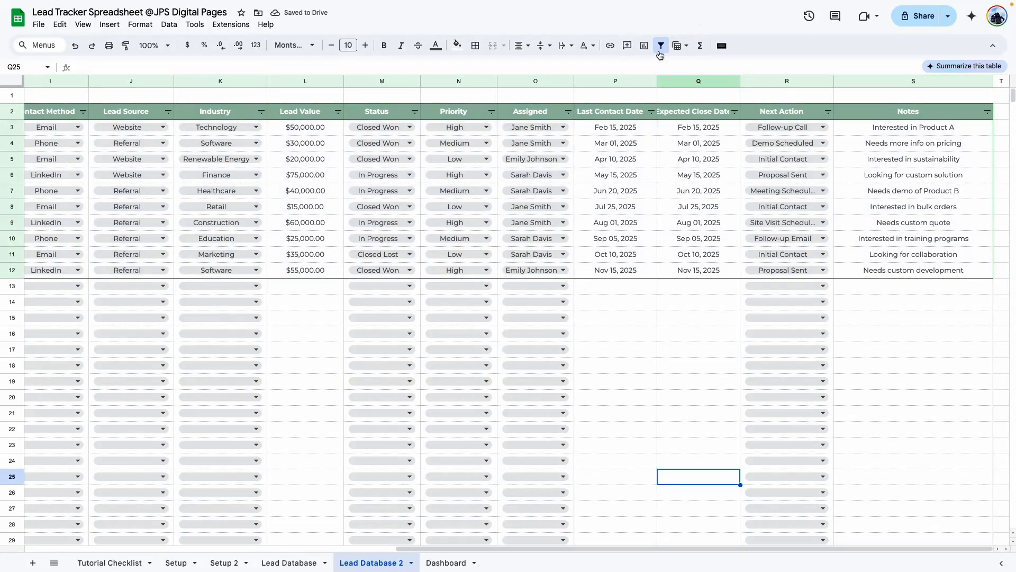
Widen the Last Contact Date and Expected Close Date columns so their headings fit beside the filter icons
{"action": "left_click_drag", "start_coordinate": [656, 84], "coordinate": [667, 84]}
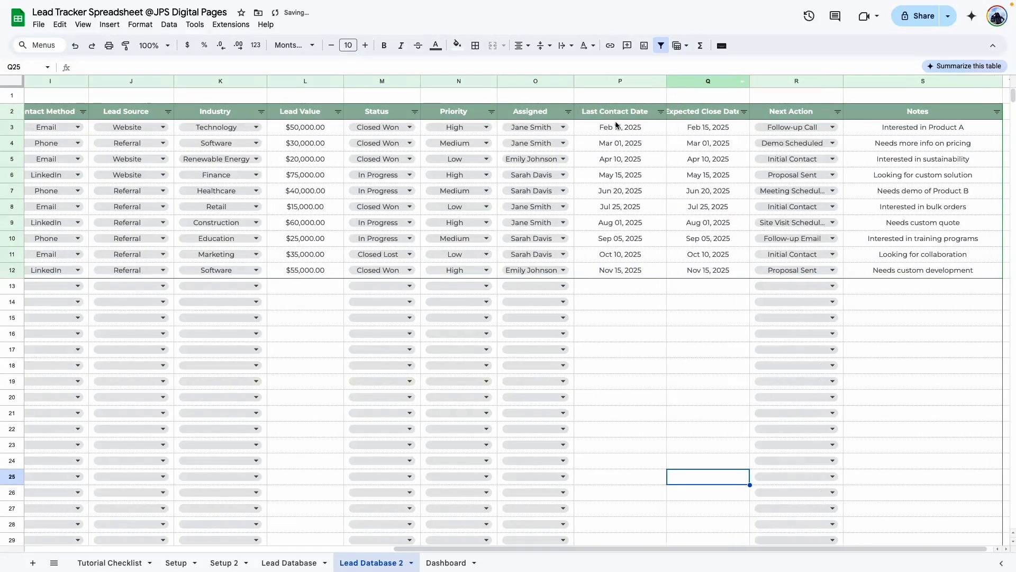
{"action": "left_click_drag", "start_coordinate": [748, 79], "coordinate": [761, 80]}
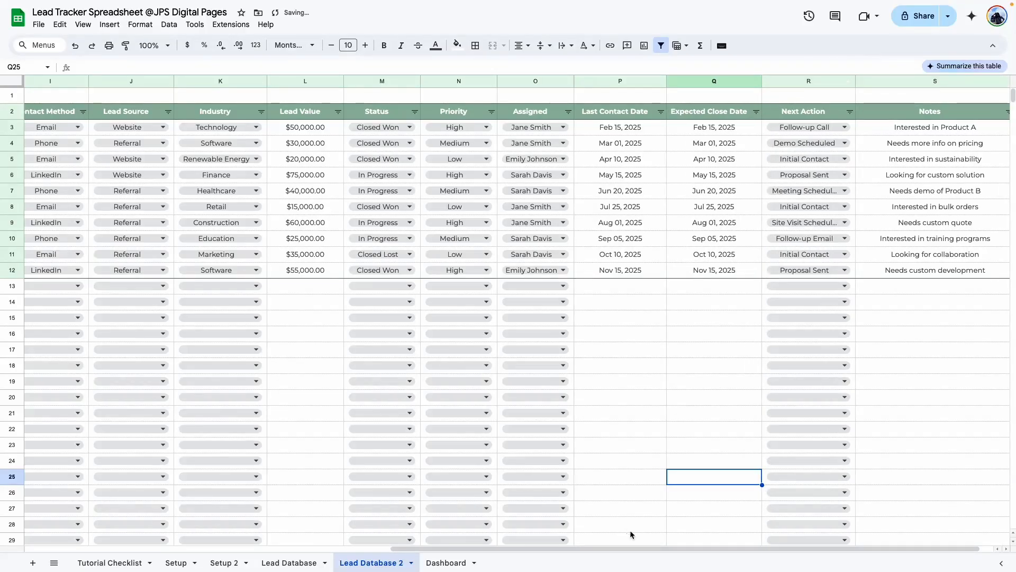
{"action": "left_click_drag", "start_coordinate": [642, 549], "coordinate": [270, 521]}
{"action": "left_click", "coordinate": [450, 365]}
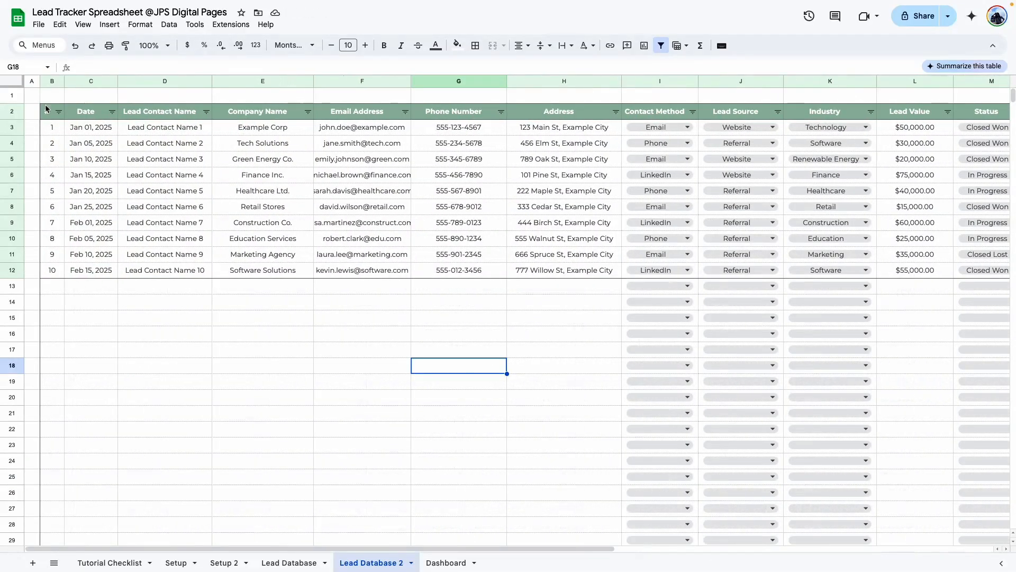
Try a sample entry of 10 in B13, the first empty row below the sample leads
{"action": "left_click", "coordinate": [53, 288]}
{"action": "left_click", "coordinate": [77, 351]}
{"action": "left_click", "coordinate": [61, 291]}
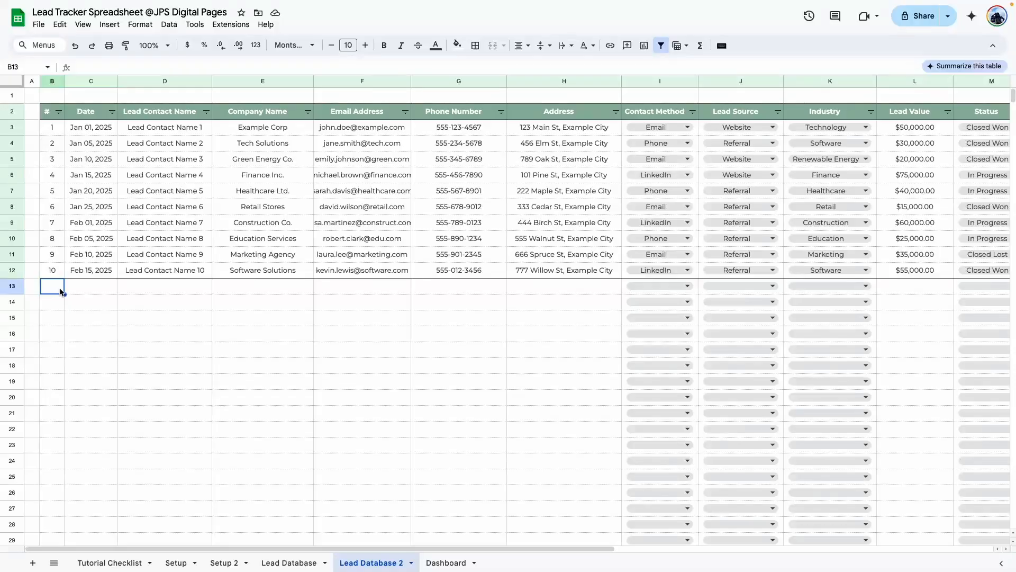
{"action": "type", "text": "10"}
{"action": "key", "text": "Return"}
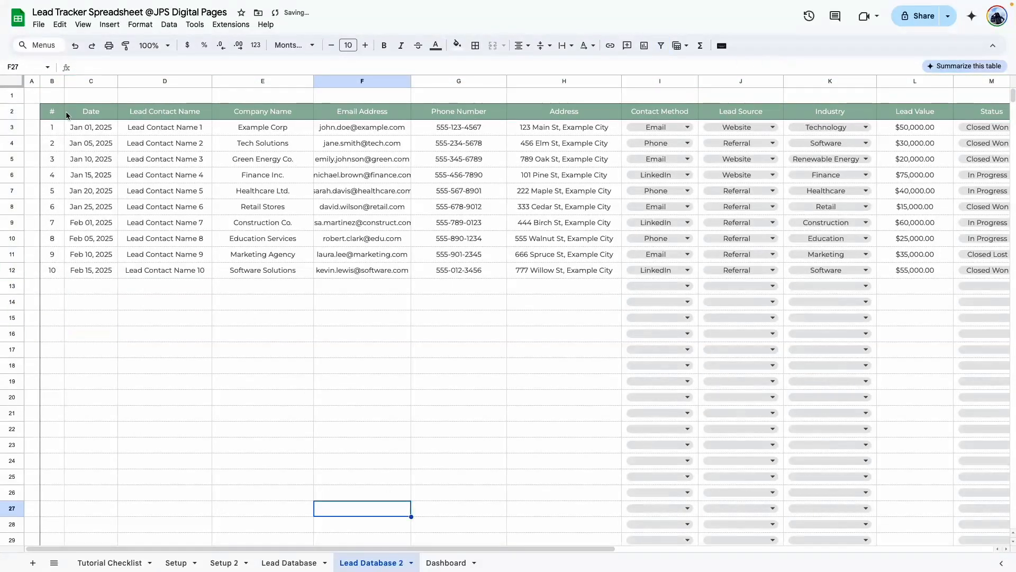
Create a filter over the whole Lead Database 2 table, B2:S1000, so empty rows are included
{"action": "left_click", "coordinate": [66, 115]}
{"action": "key", "text": "super+a"}
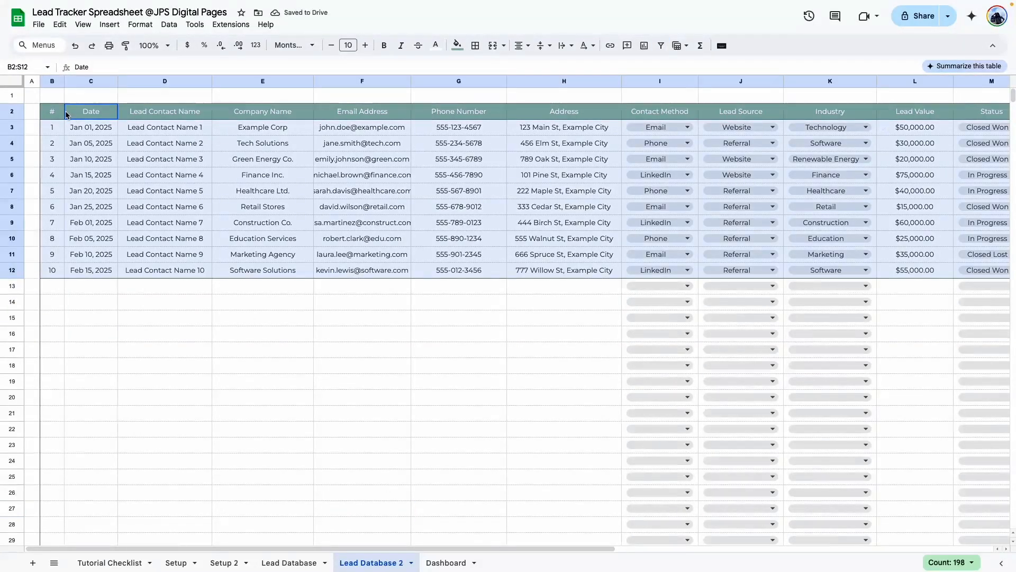
{"action": "key", "text": "super+a"}
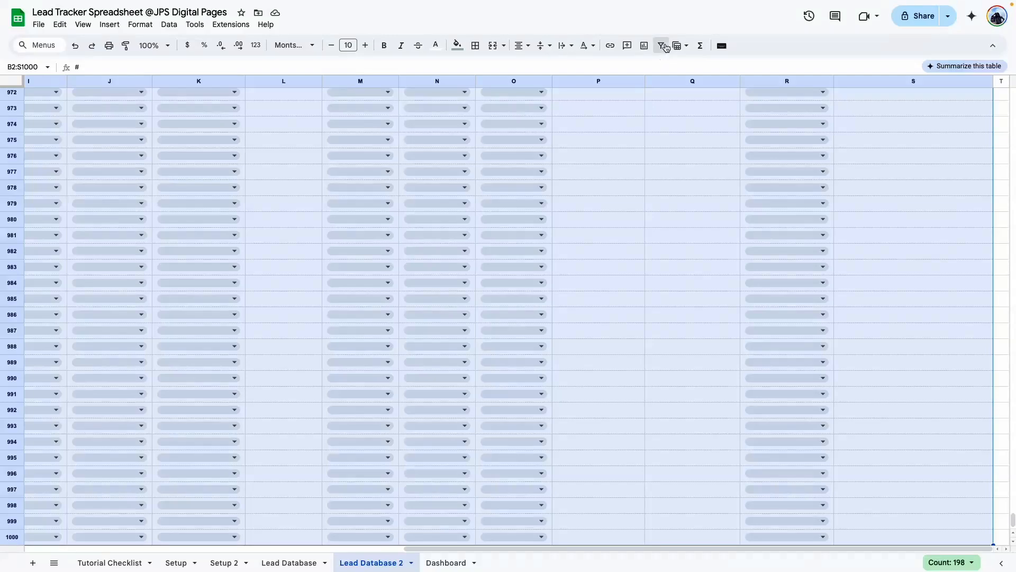
{"action": "left_click", "coordinate": [666, 48]}
{"action": "left_click", "coordinate": [660, 194]}
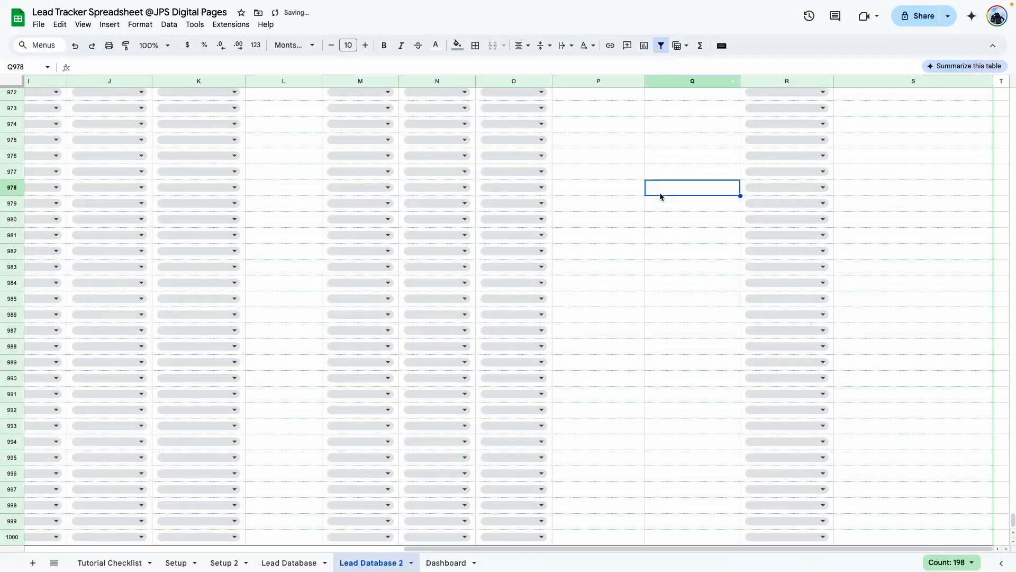
{"action": "key", "text": "super+shift+Up"}
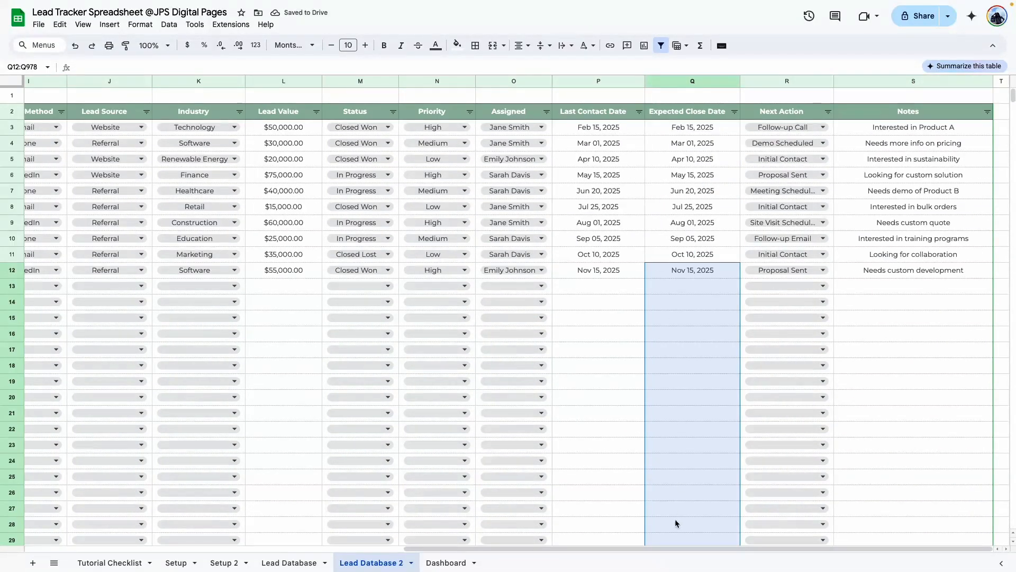
Hide the gridlines on the Lead Database 2 sheet
{"action": "left_click_drag", "start_coordinate": [789, 550], "coordinate": [41, 295]}
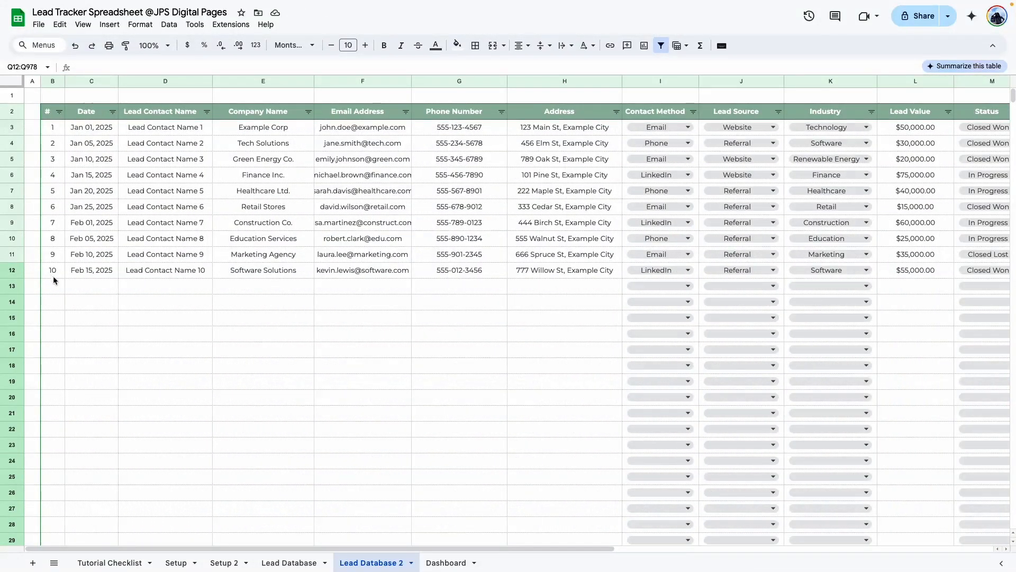
{"action": "left_click", "coordinate": [83, 25]}
{"action": "mouse_move", "coordinate": [97, 39]}
{"action": "left_click", "coordinate": [295, 64]}
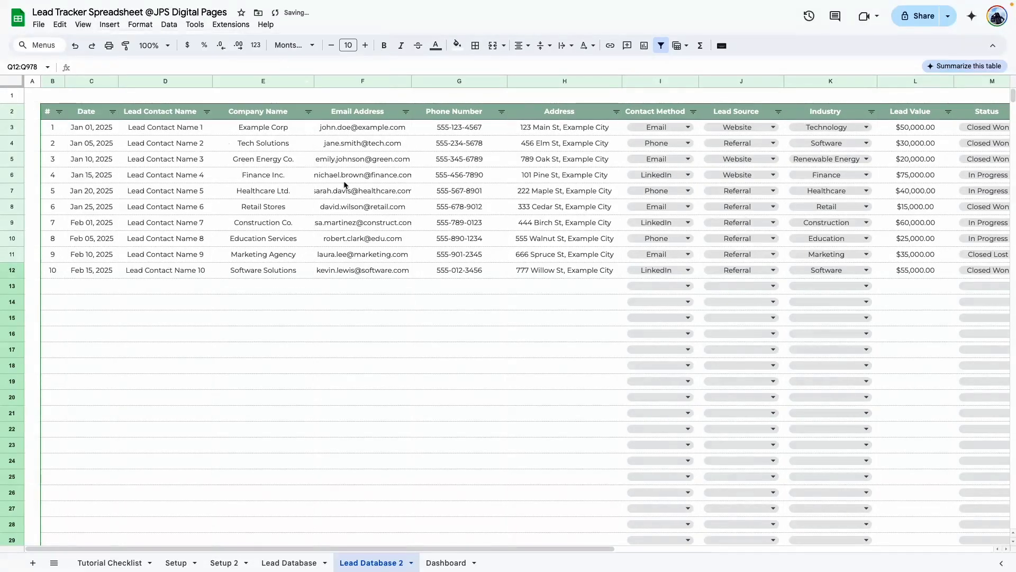
{"action": "left_click", "coordinate": [263, 429]}
Review the remaining items on the Tutorial Checklist and the layout of the finished Dashboard sheet
{"action": "left_click", "coordinate": [118, 562]}
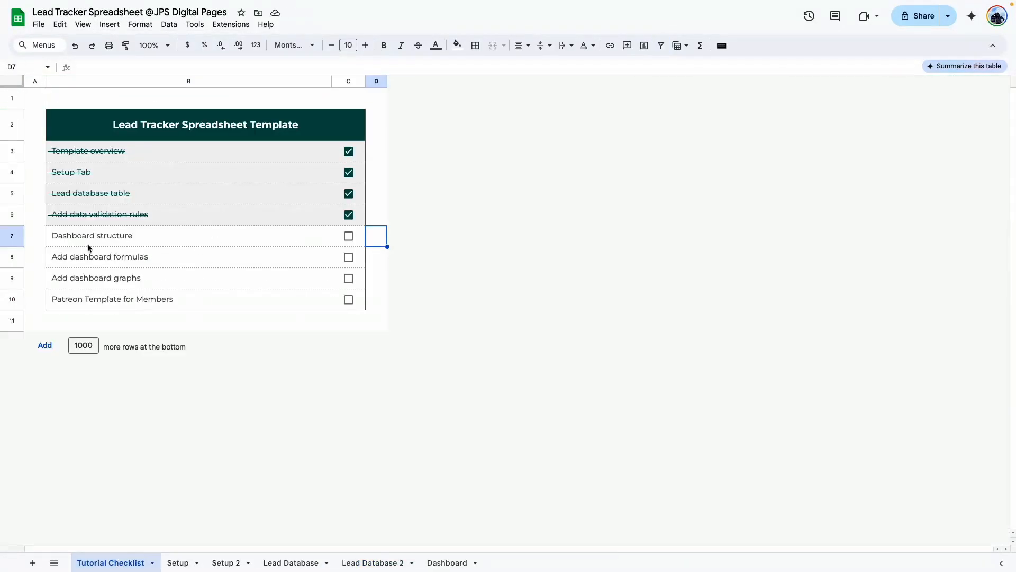
{"action": "left_click", "coordinate": [174, 234]}
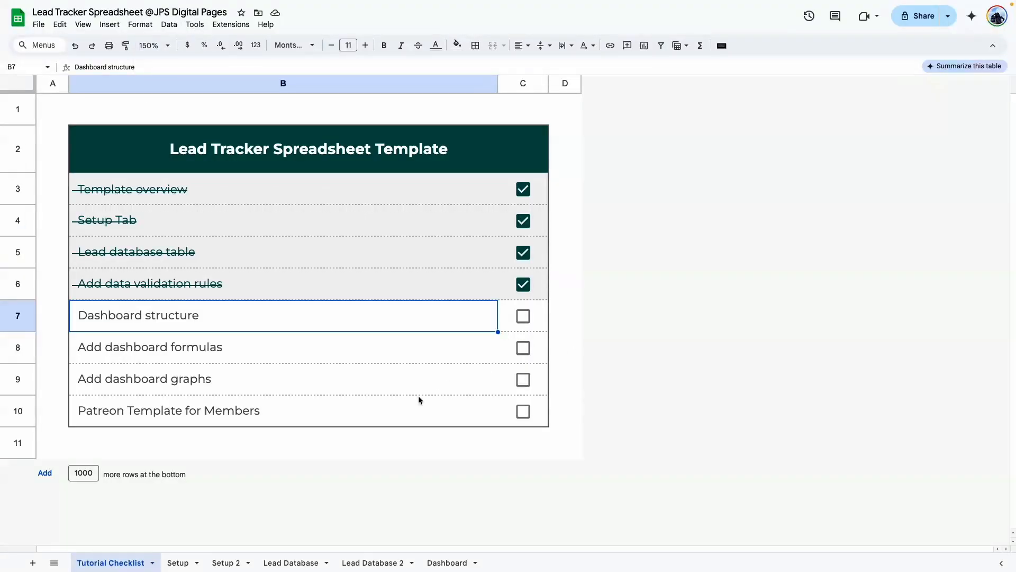
{"action": "left_click", "coordinate": [418, 404]}
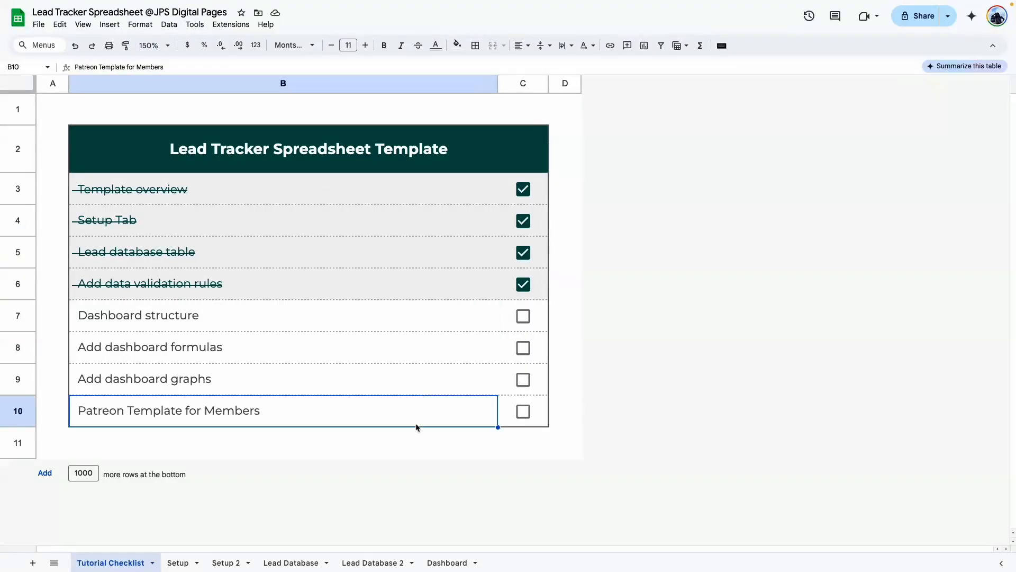
{"action": "left_click", "coordinate": [147, 329]}
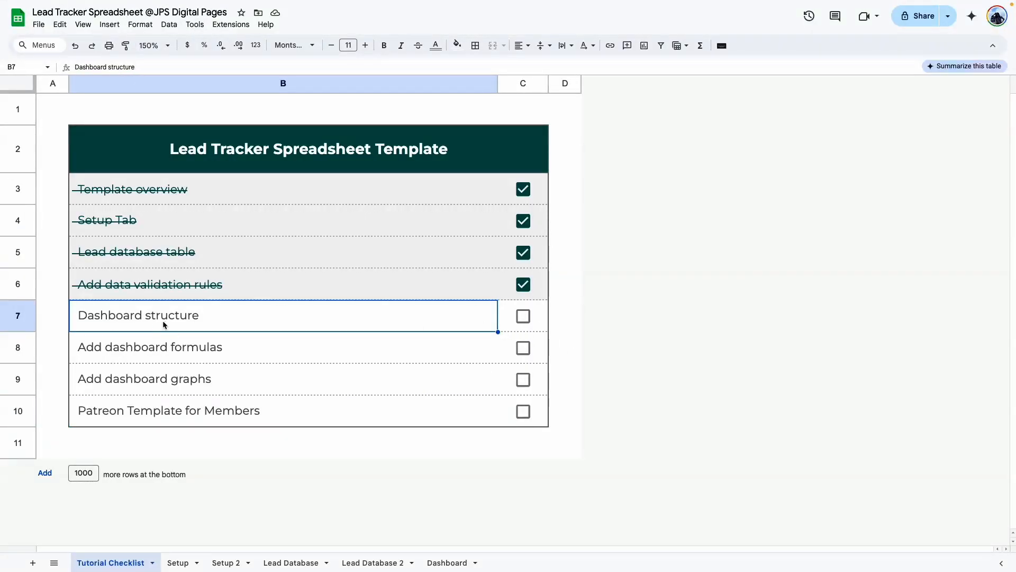
{"action": "left_click", "coordinate": [454, 562]}
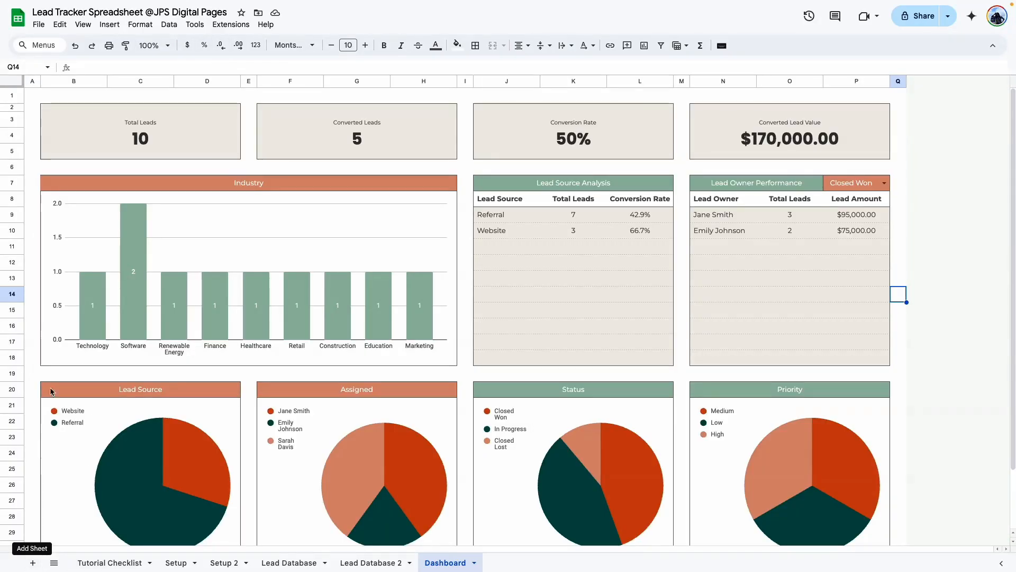
{"action": "scroll", "coordinate": [633, 424], "scroll_direction": "down", "scroll_amount": 3}
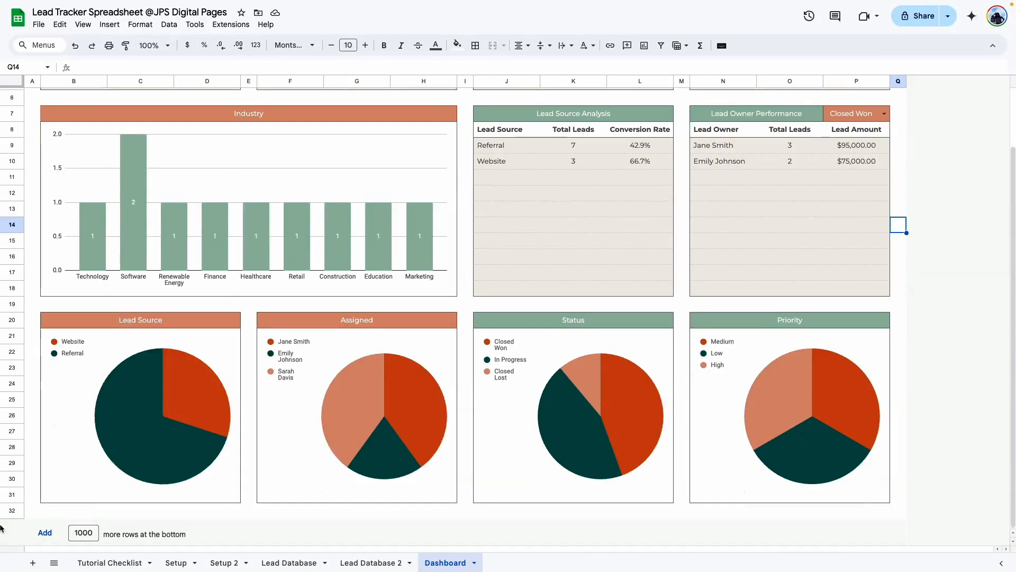
Add a new sheet for the dashboard and set the height of rows 1 to 32 to 30 pixels
{"action": "left_click", "coordinate": [33, 563]}
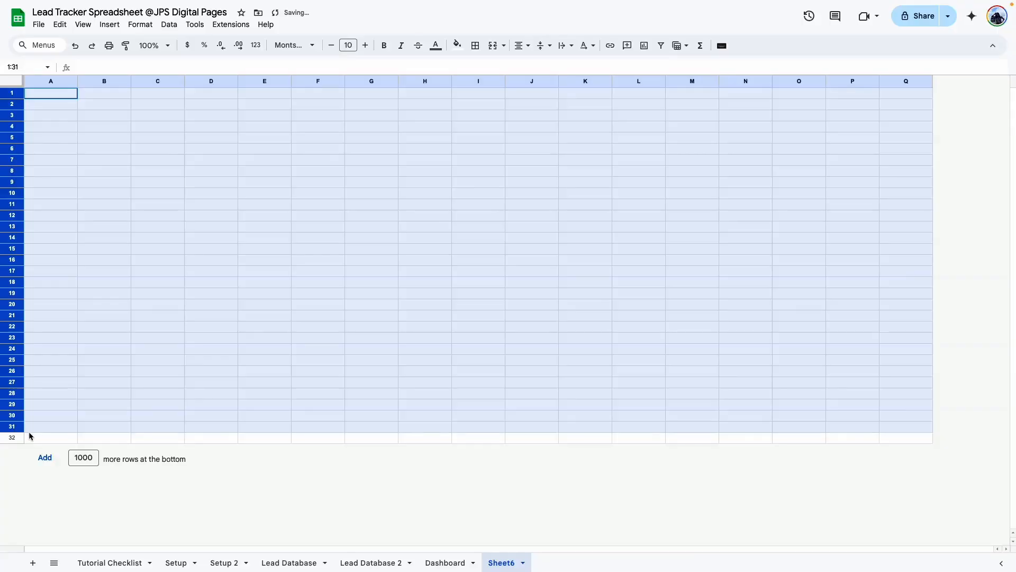
{"action": "left_click_drag", "start_coordinate": [29, 431], "coordinate": [29, 436]}
{"action": "right_click", "coordinate": [30, 436]}
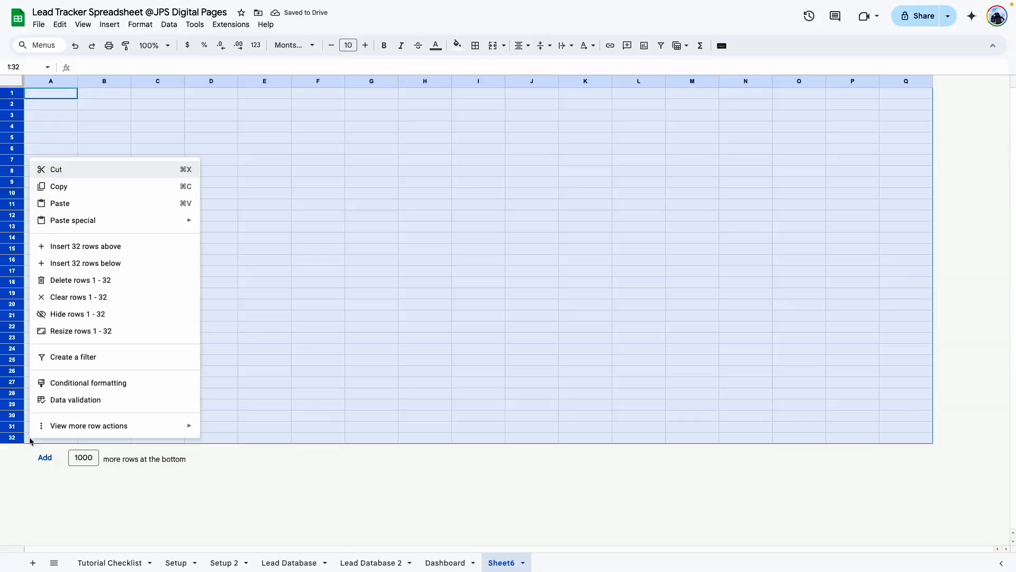
{"action": "left_click", "coordinate": [118, 331]}
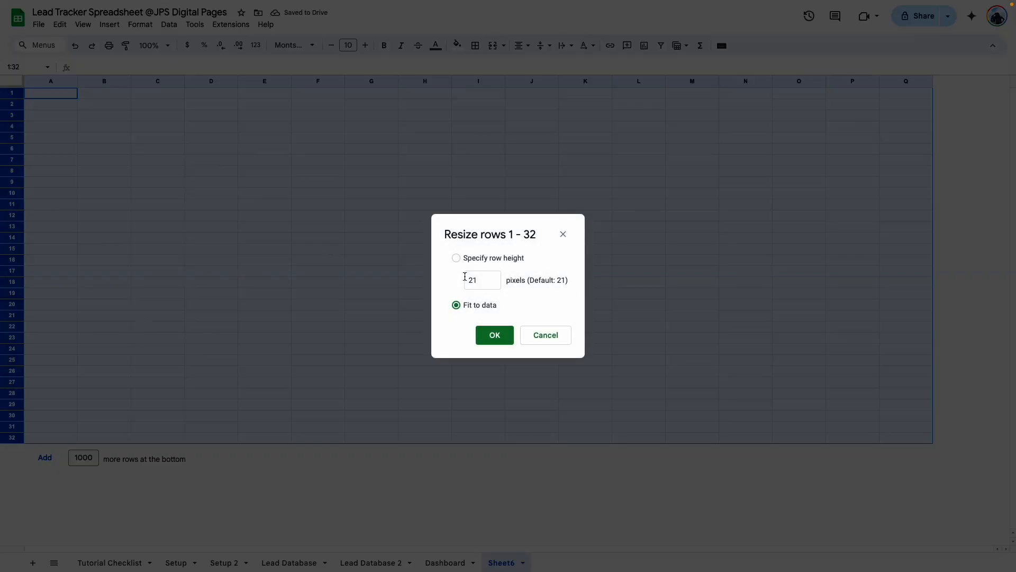
{"action": "left_click", "coordinate": [465, 278]}
{"action": "type", "text": "30"}
{"action": "key", "text": "Return"}
{"action": "left_click", "coordinate": [317, 158]}
Set the width of margin columns A and Q on the new sheet to 30 pixels
{"action": "left_click", "coordinate": [50, 80]}
{"action": "left_click", "coordinate": [906, 81], "text": "ctrl"}
{"action": "right_click", "coordinate": [906, 80]}
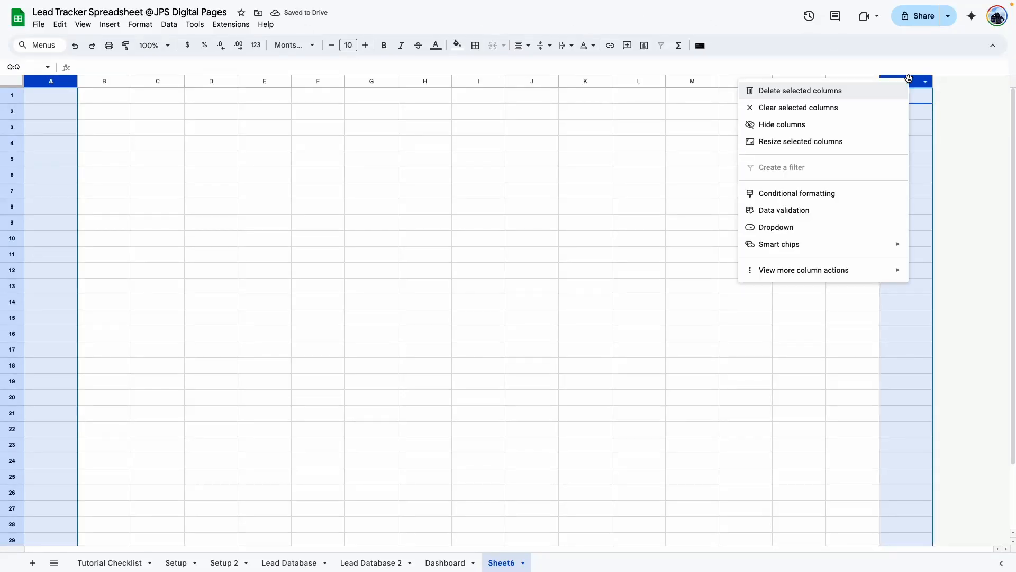
{"action": "left_click", "coordinate": [798, 141]}
{"action": "type", "text": "30"}
{"action": "key", "text": "Return"}
{"action": "left_click", "coordinate": [238, 169]}
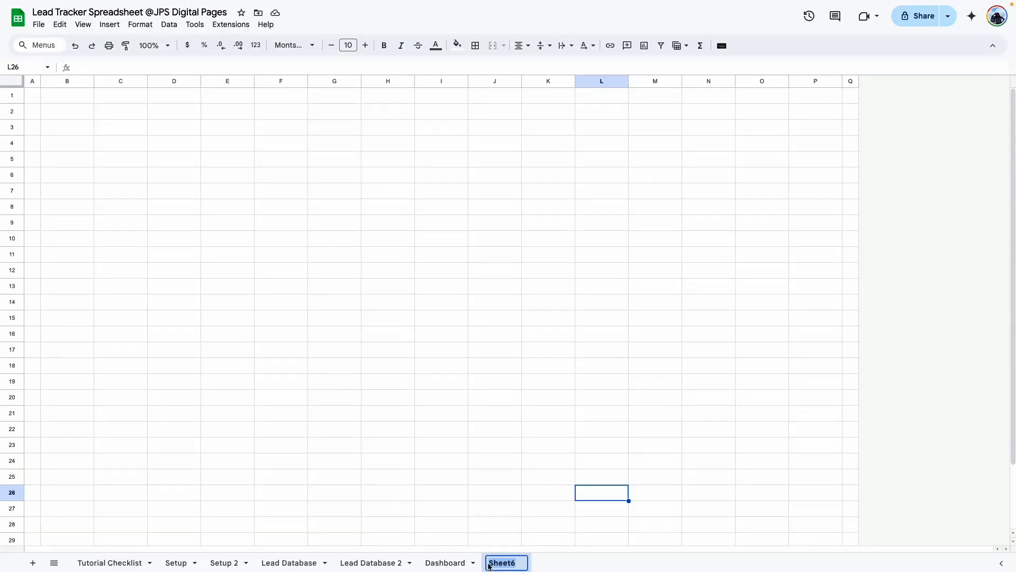
Rename the new sheet Dashboard 2
{"action": "type", "text": "Da"}
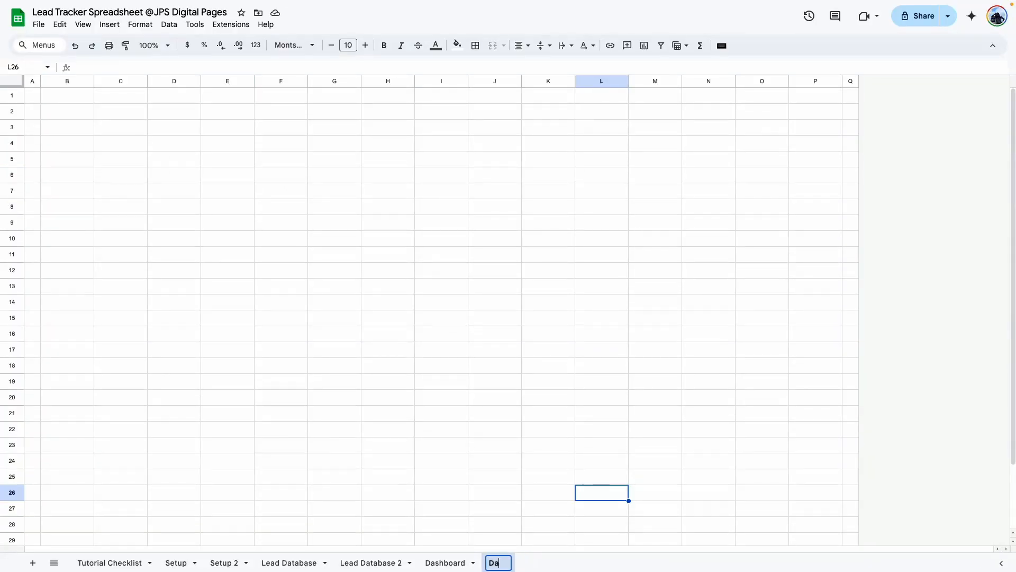
{"action": "type", "text": "shboard 2"}
{"action": "key", "text": "Return"}
Examine the scorecard rows 2 to 5 and the narrow spacer columns between blocks on the original Dashboard sheet
{"action": "left_click", "coordinate": [457, 562]}
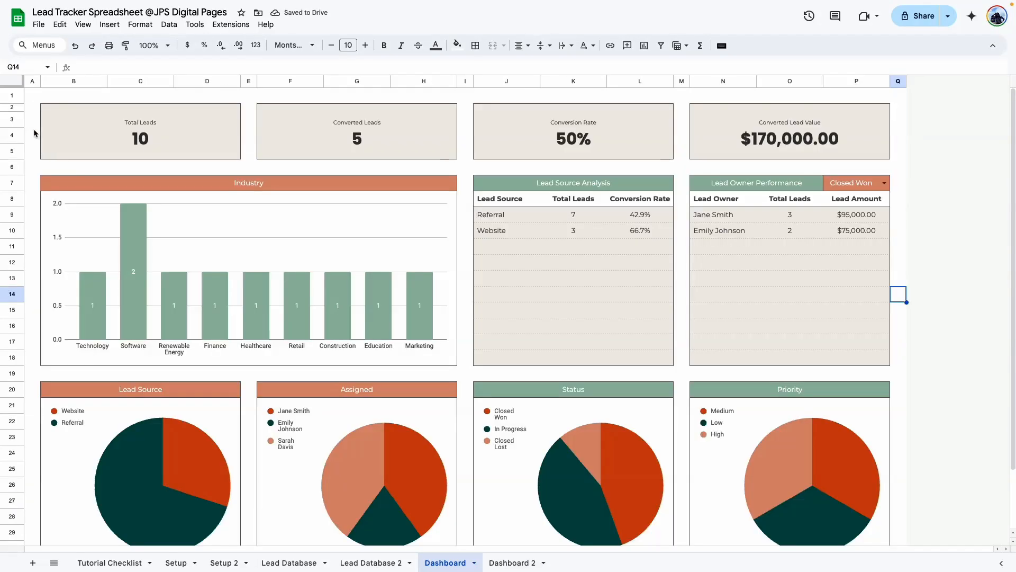
{"action": "left_click_drag", "start_coordinate": [24, 107], "coordinate": [24, 152]}
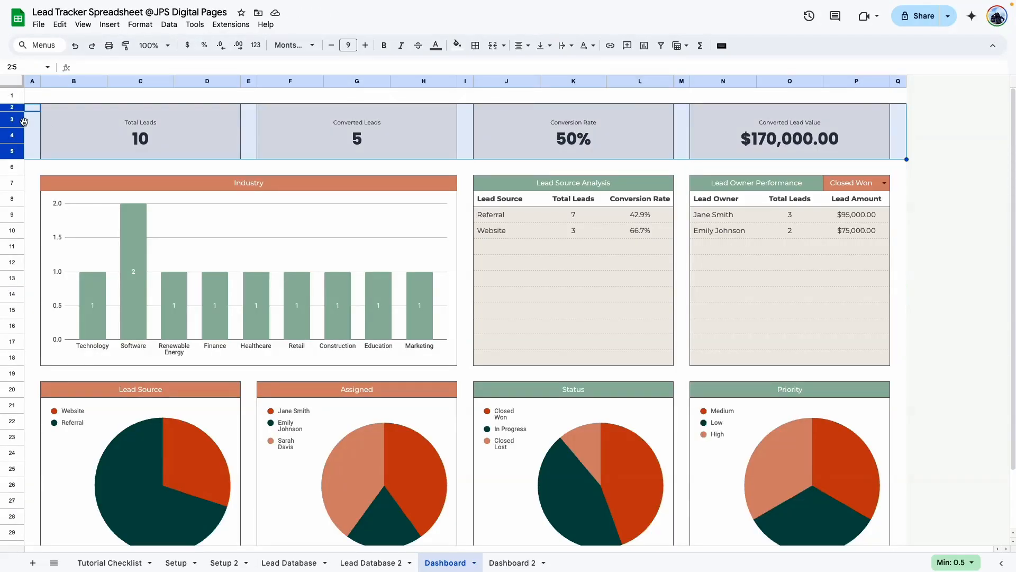
{"action": "left_click", "coordinate": [31, 117]}
{"action": "left_click_drag", "start_coordinate": [19, 107], "coordinate": [21, 149]}
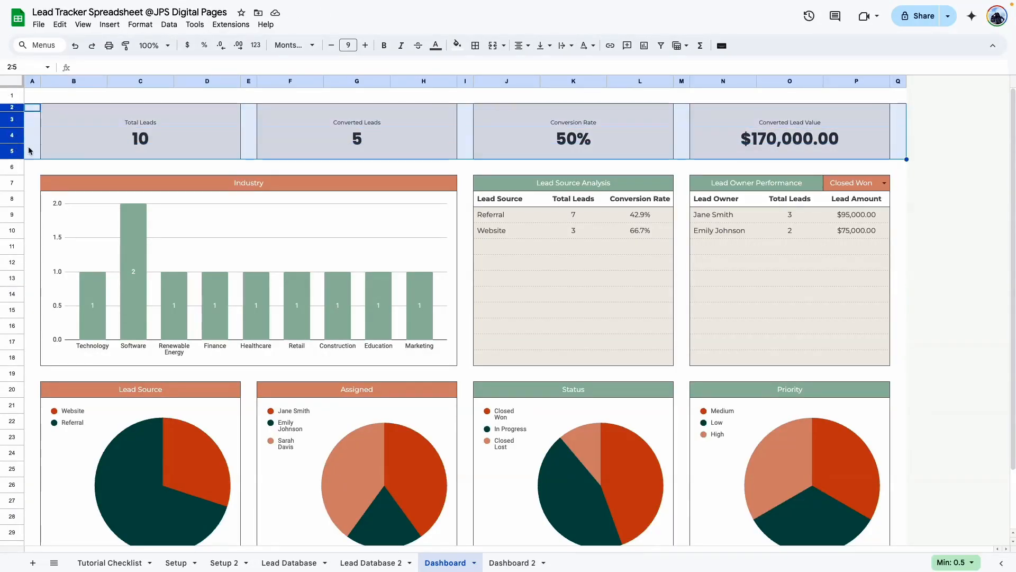
{"action": "left_click", "coordinate": [202, 157]}
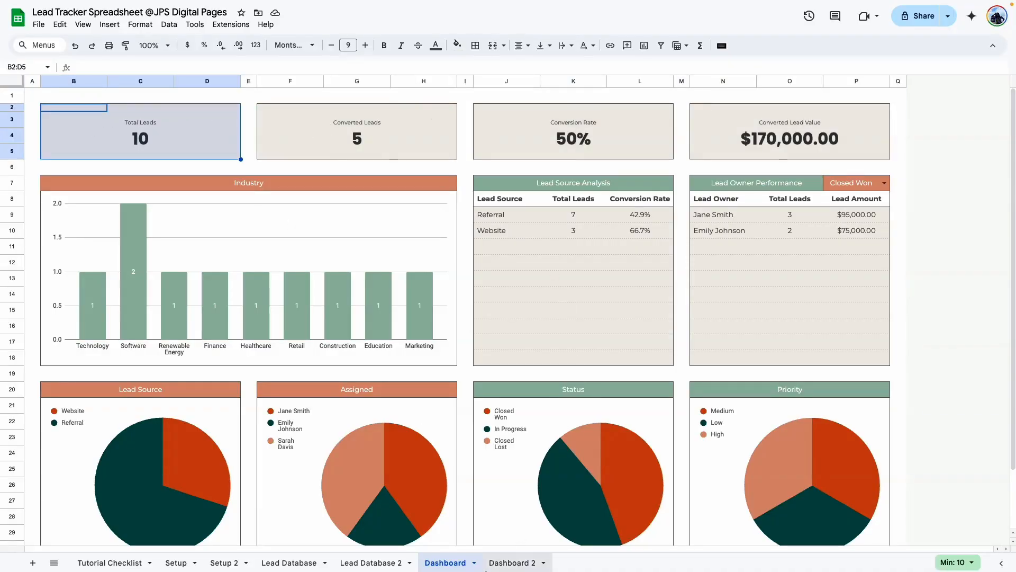
{"action": "left_click", "coordinate": [512, 562]}
{"action": "left_click", "coordinate": [180, 140]}
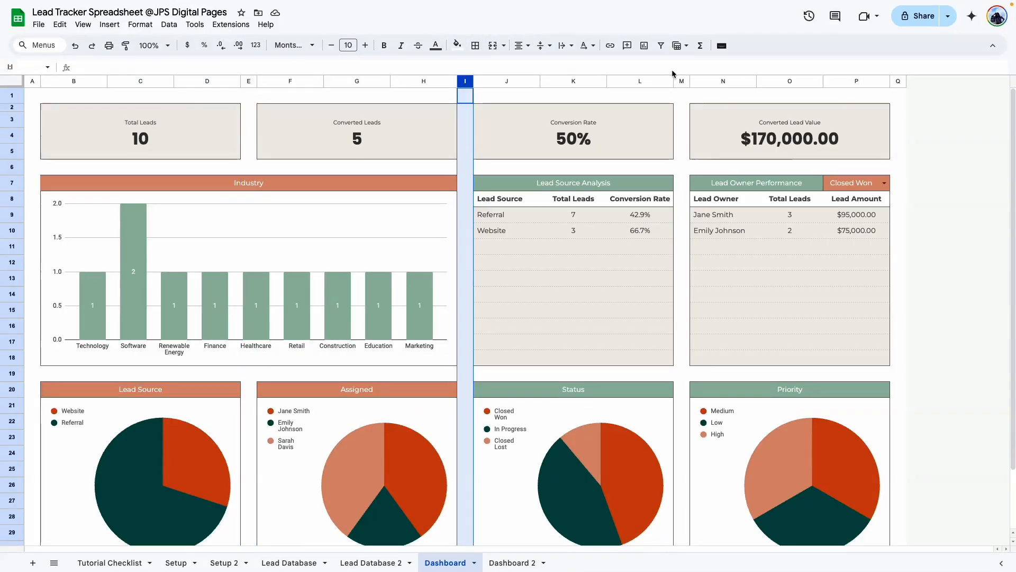
{"action": "left_click", "coordinate": [681, 81]}
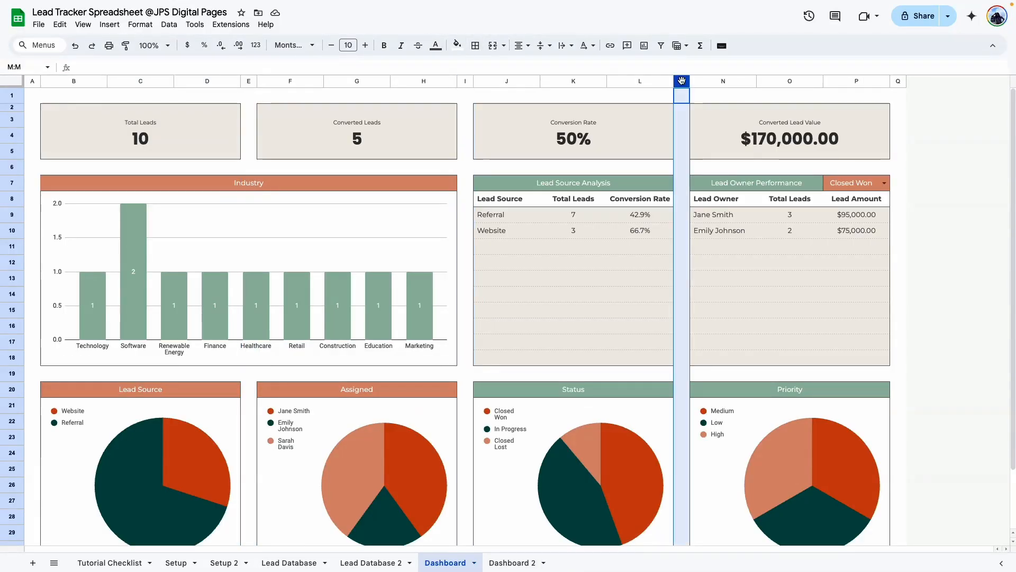
Set the width of spacer columns E, I and M on Dashboard 2 to 30 pixels
{"action": "left_click", "coordinate": [503, 564]}
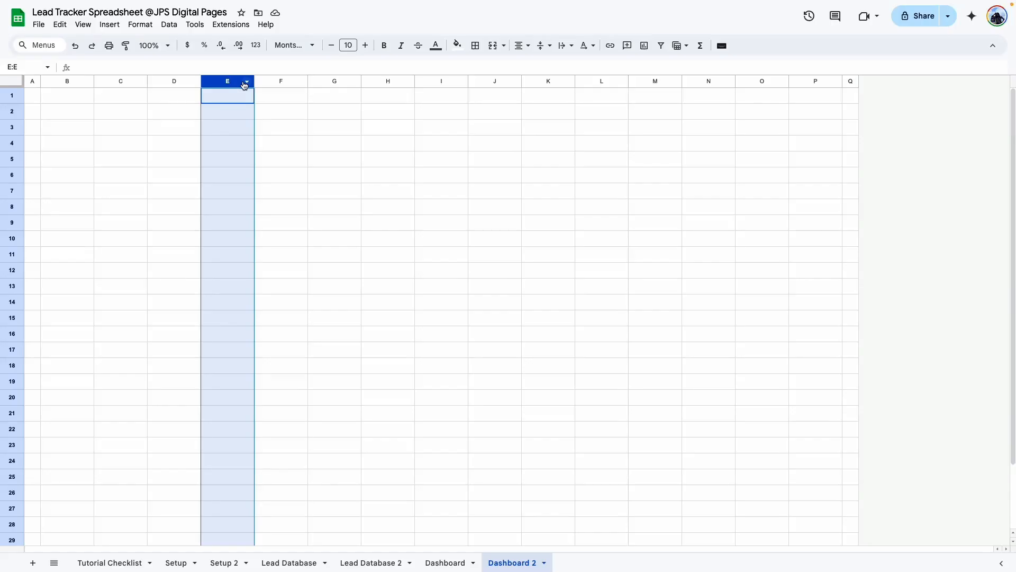
{"action": "left_click", "coordinate": [450, 82], "text": "ctrl"}
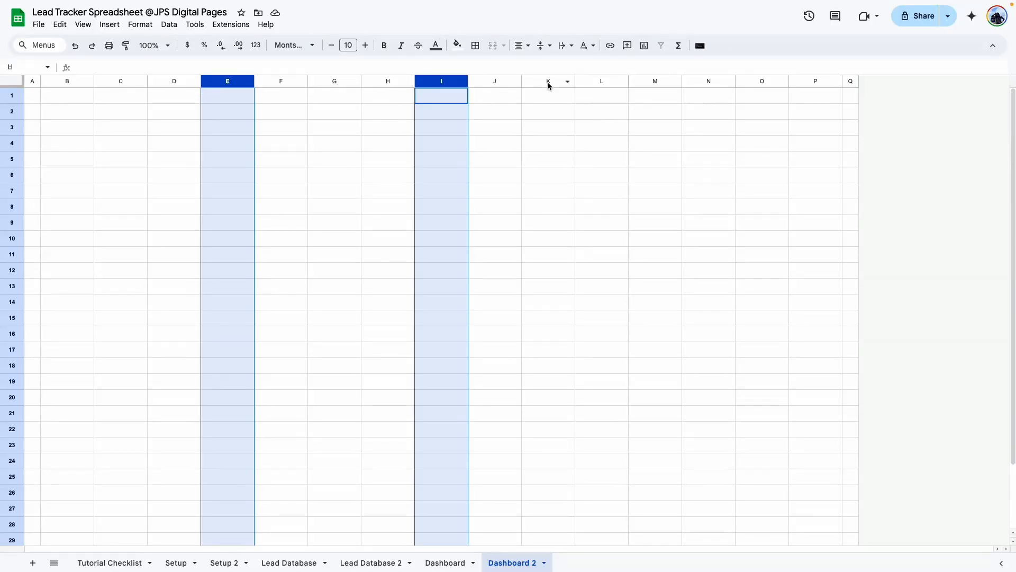
{"action": "left_click", "coordinate": [655, 81], "text": "ctrl"}
{"action": "right_click", "coordinate": [640, 81]}
{"action": "left_click", "coordinate": [706, 144]}
{"action": "type", "text": "30"}
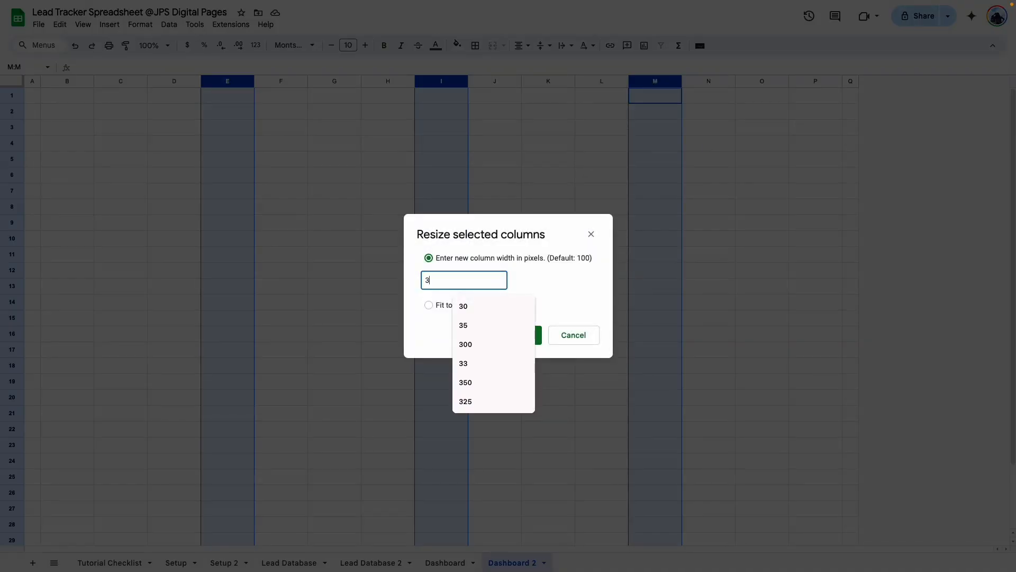
{"action": "key", "text": "Return"}
{"action": "left_click", "coordinate": [59, 109]}
Set the width of columns B to D, F to H, J to L and N to P to 125 pixels
{"action": "left_click", "coordinate": [90, 80]}
{"action": "left_click", "coordinate": [122, 81], "text": "ctrl"}
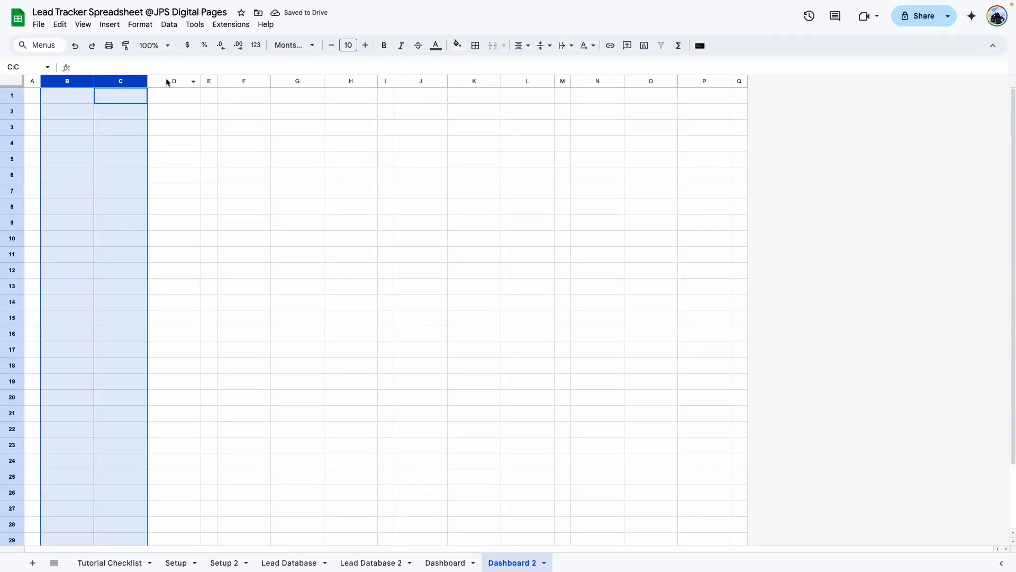
{"action": "left_click", "coordinate": [170, 81], "text": "ctrl"}
{"action": "left_click", "coordinate": [245, 80], "text": "ctrl"}
{"action": "left_click", "coordinate": [287, 81], "text": "ctrl"}
{"action": "left_click", "coordinate": [351, 81], "text": "ctrl"}
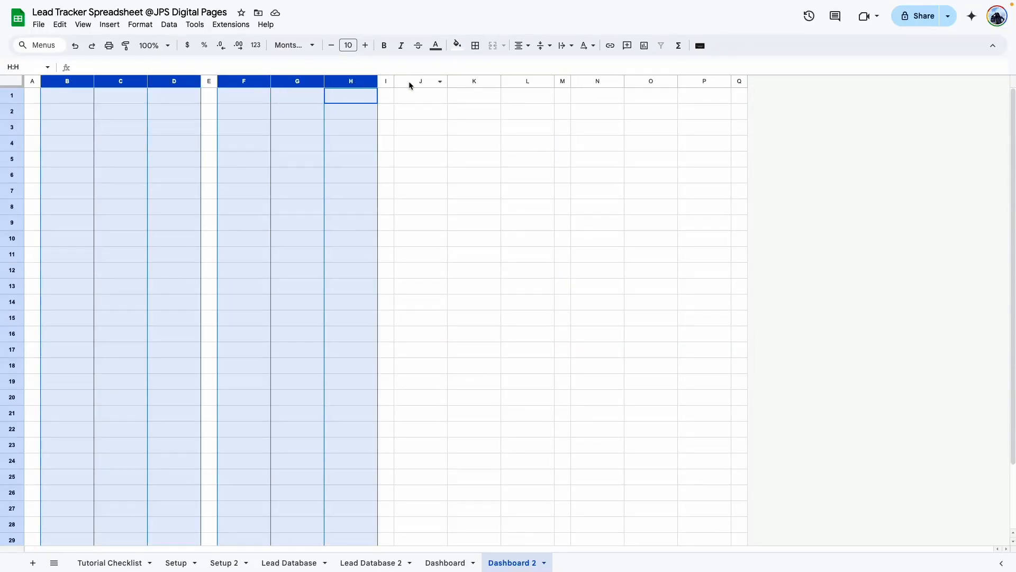
{"action": "left_click", "coordinate": [421, 81], "text": "ctrl"}
{"action": "left_click", "coordinate": [474, 81], "text": "ctrl"}
{"action": "left_click", "coordinate": [527, 81], "text": "ctrl"}
{"action": "left_click", "coordinate": [598, 81], "text": "ctrl"}
{"action": "left_click", "coordinate": [651, 81], "text": "ctrl"}
{"action": "left_click", "coordinate": [697, 81], "text": "ctrl"}
{"action": "right_click", "coordinate": [697, 81]}
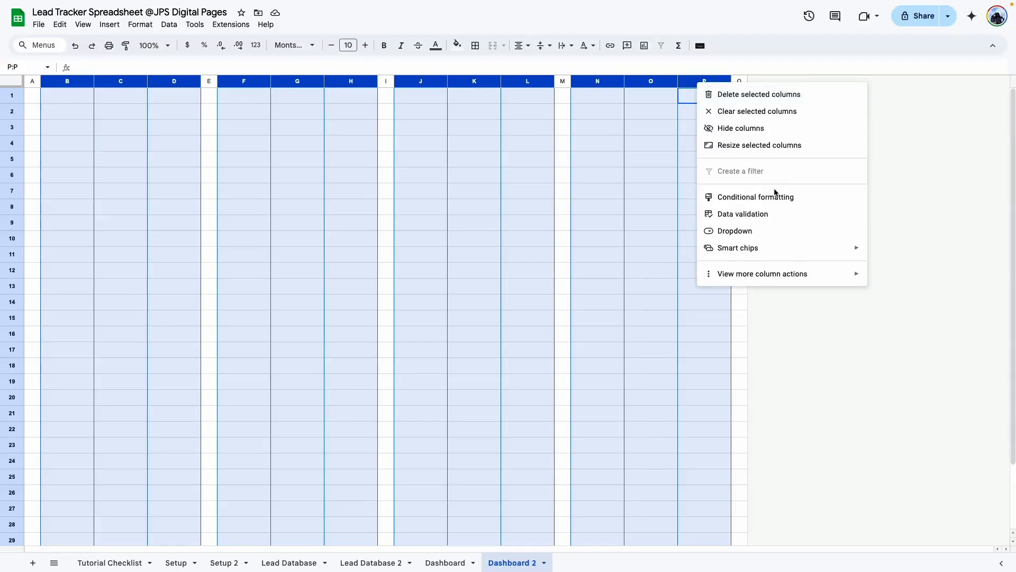
{"action": "left_click", "coordinate": [773, 144]}
{"action": "type", "text": "125"}
{"action": "key", "text": "Return"}
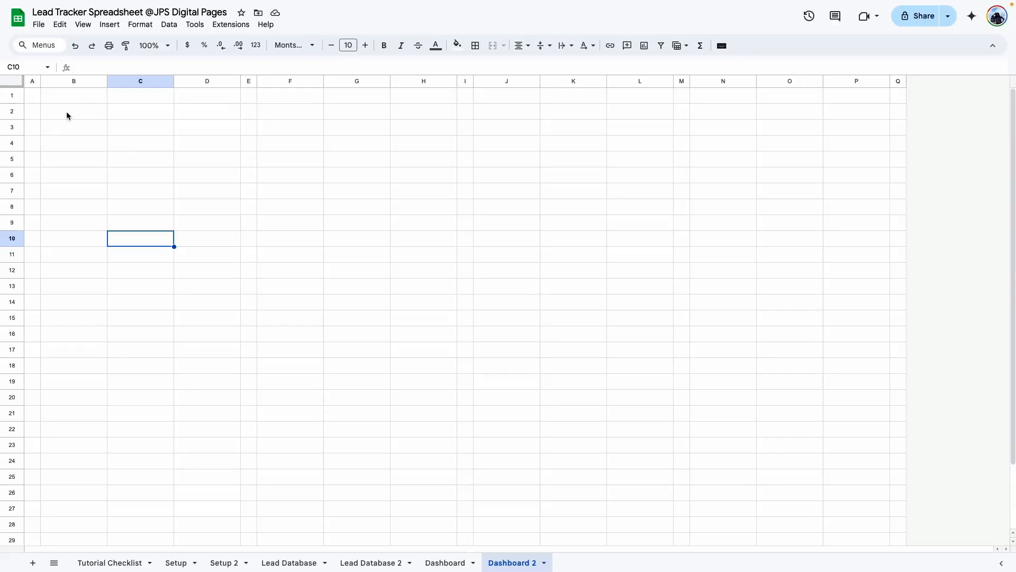
Add an outer border around B2:D5 on Dashboard 2 for the first scorecard block
{"action": "left_click_drag", "start_coordinate": [66, 113], "coordinate": [218, 162]}
{"action": "left_click", "coordinate": [476, 45]}
{"action": "left_click", "coordinate": [554, 69]}
{"action": "left_click", "coordinate": [575, 69]}
{"action": "left_click", "coordinate": [590, 106]}
{"action": "left_click", "coordinate": [207, 223]}
{"action": "left_click_drag", "start_coordinate": [76, 107], "coordinate": [218, 161]}
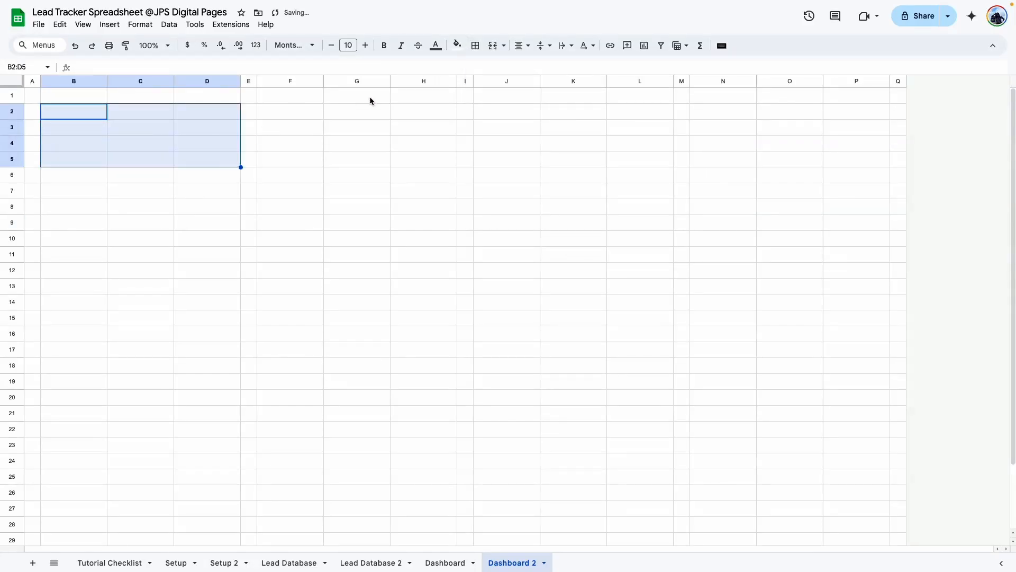
{"action": "left_click", "coordinate": [356, 222]}
Check the narrow row above the Total Leads label on Dashboard, and set the height of row 2 on Dashboard 2 to 15 pixels
{"action": "left_click", "coordinate": [444, 566]}
{"action": "left_click", "coordinate": [98, 141]}
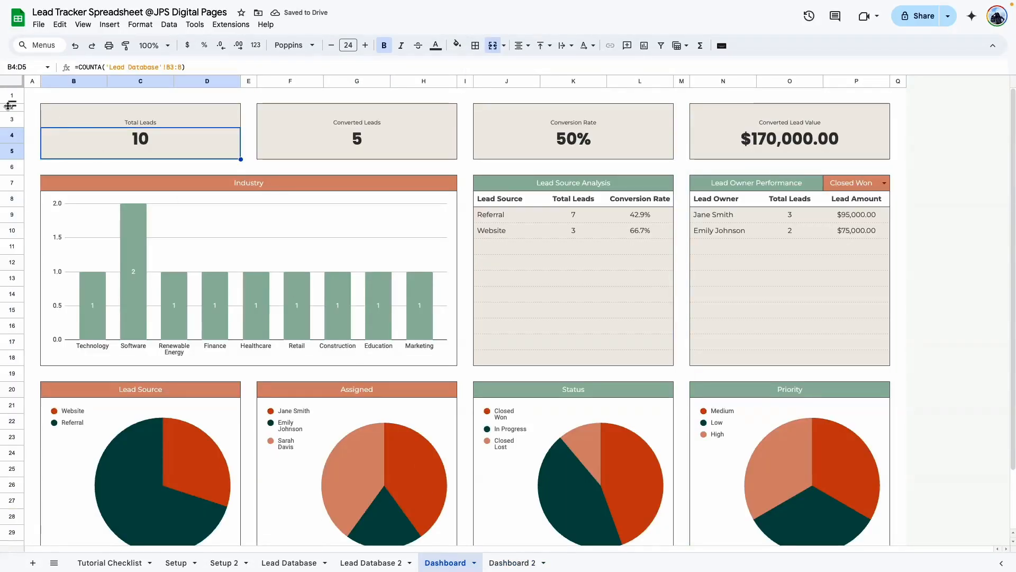
{"action": "left_click", "coordinate": [13, 108]}
{"action": "left_click", "coordinate": [140, 128]}
{"action": "left_click", "coordinate": [508, 563]}
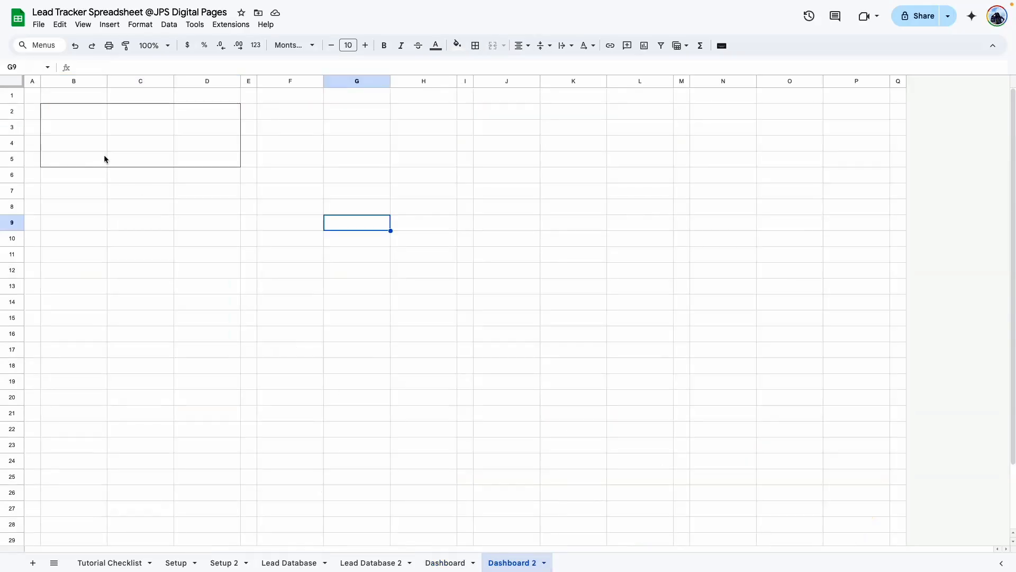
{"action": "right_click", "coordinate": [18, 111]}
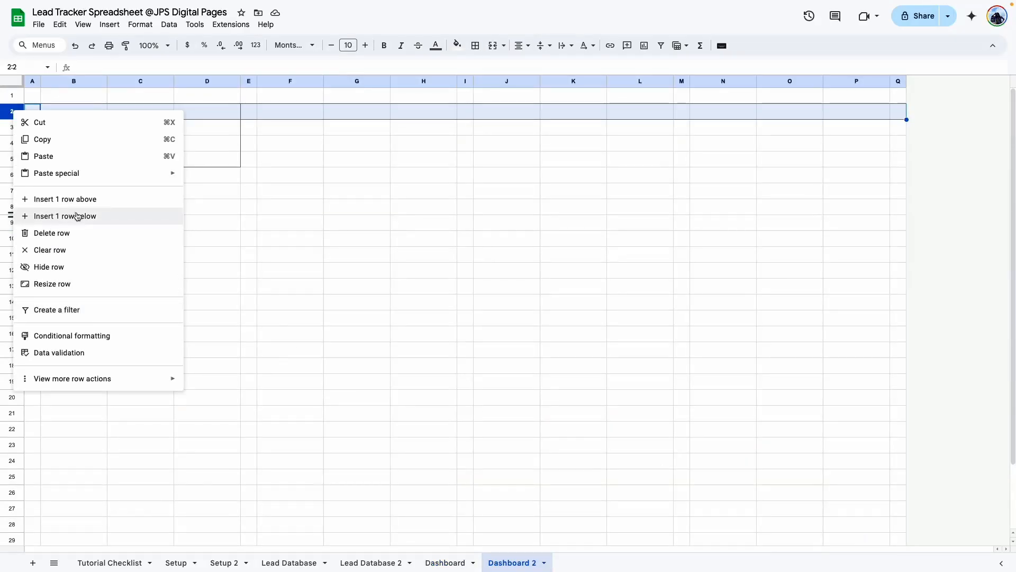
{"action": "left_click", "coordinate": [69, 283]}
{"action": "type", "text": "15"}
{"action": "key", "text": "Return"}
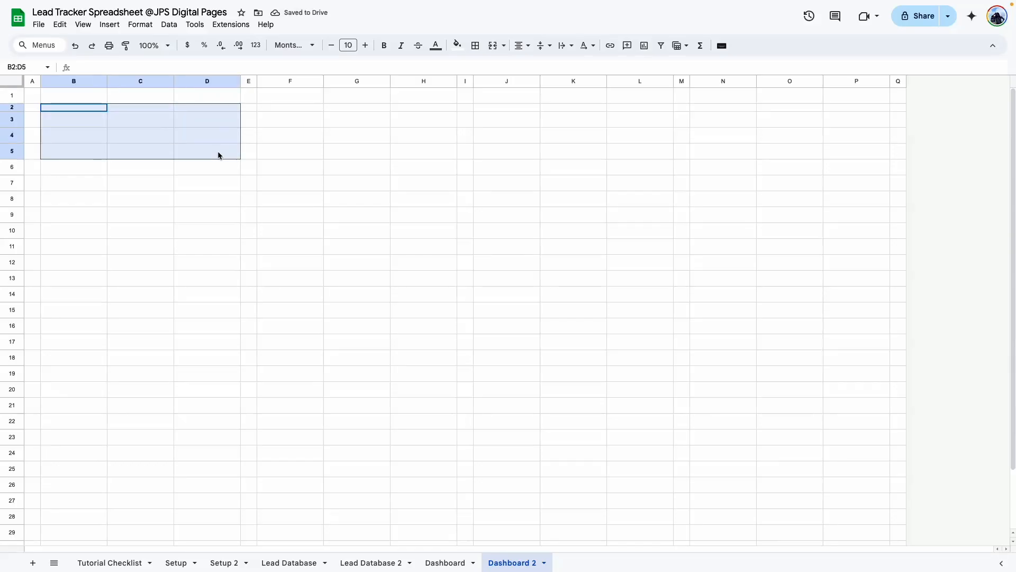
{"action": "left_click", "coordinate": [139, 245]}
Fill the first scorecard block, B2:D5, with the custom light beige color
{"action": "left_click", "coordinate": [80, 110]}
{"action": "left_click_drag", "start_coordinate": [80, 114], "coordinate": [228, 159]}
{"action": "left_click", "coordinate": [457, 45]}
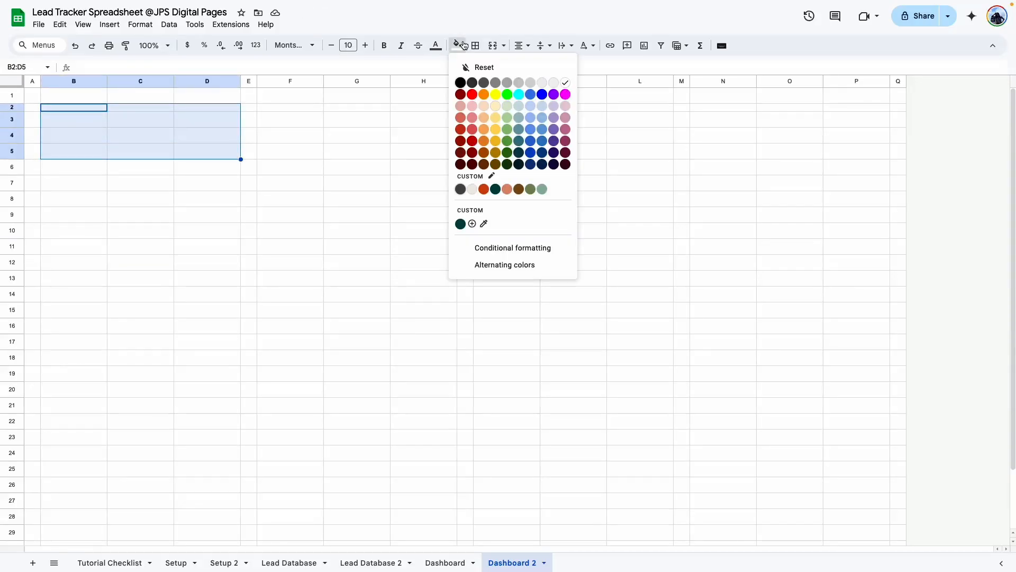
{"action": "left_click", "coordinate": [472, 190]}
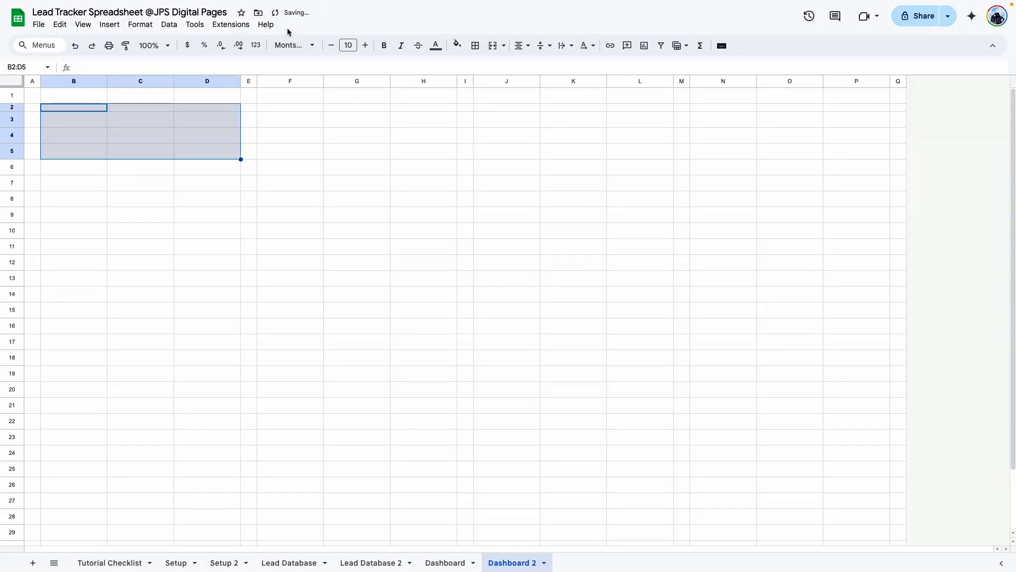
{"action": "left_click", "coordinate": [126, 45]}
{"action": "left_click", "coordinate": [262, 108]}
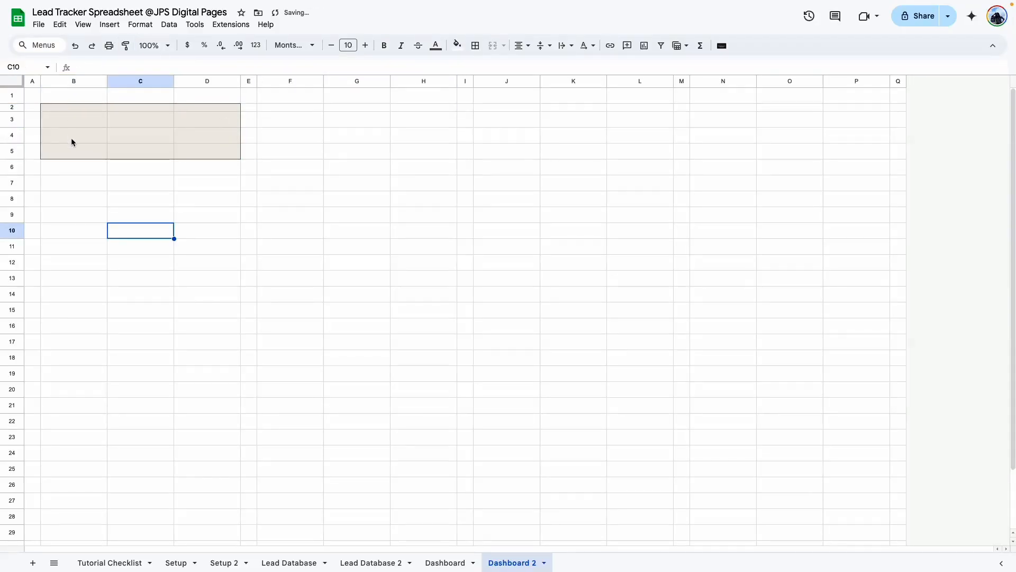
Check the Total Leads scorecard cells on Dashboard, and merge B3:D3 and B4:D5 on Dashboard 2 to match
{"action": "left_click", "coordinate": [83, 120]}
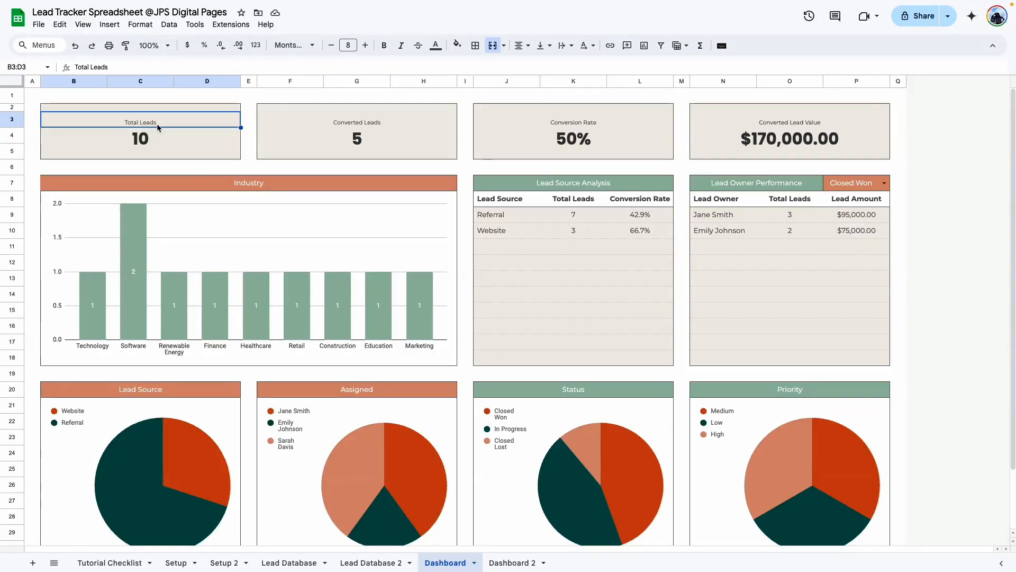
{"action": "left_click", "coordinate": [152, 138]}
{"action": "left_click_drag", "start_coordinate": [75, 120], "coordinate": [210, 121]}
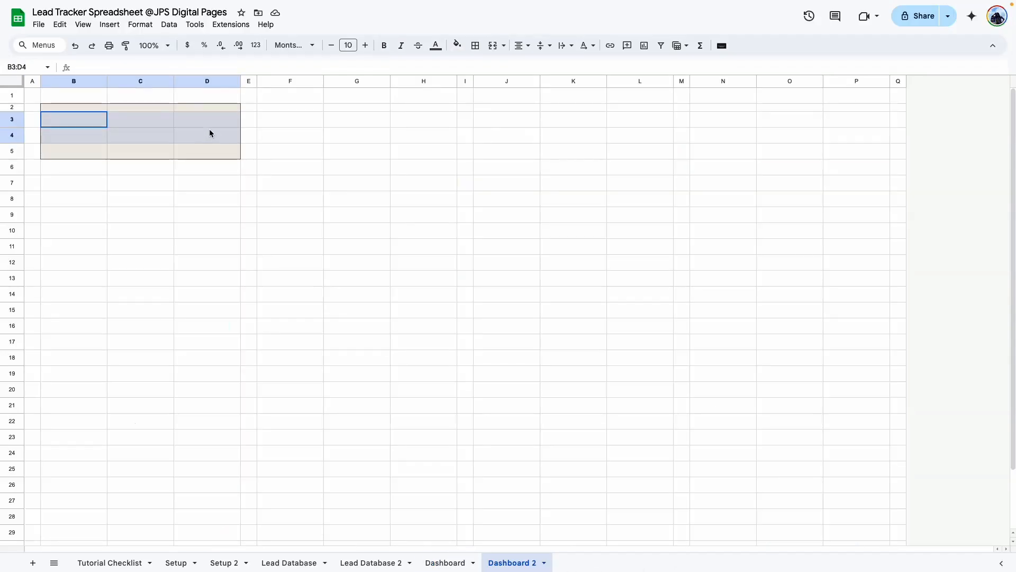
{"action": "left_click", "coordinate": [493, 46]}
{"action": "left_click", "coordinate": [141, 167]}
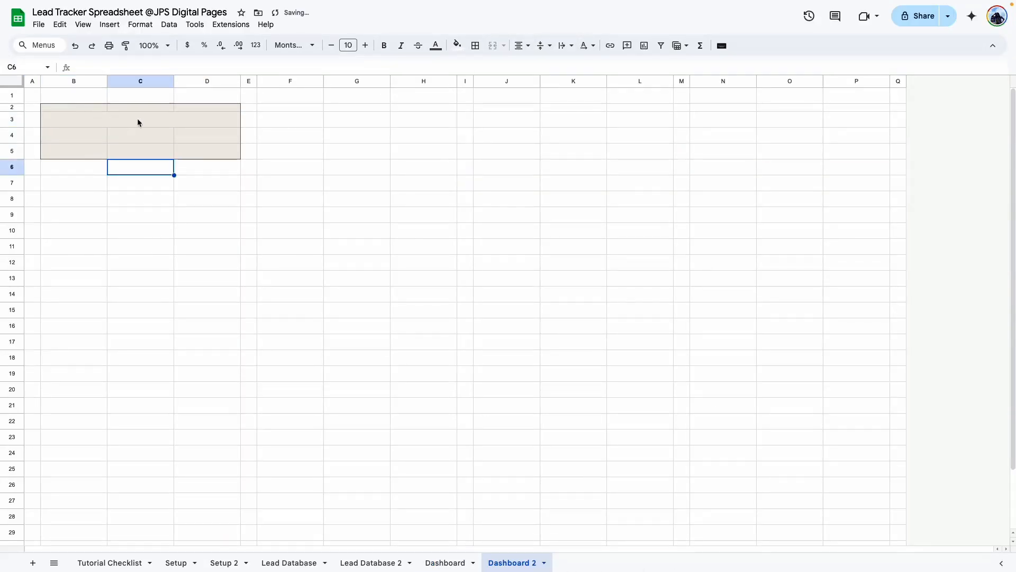
{"action": "left_click_drag", "start_coordinate": [74, 139], "coordinate": [210, 152]}
{"action": "left_click", "coordinate": [494, 46]}
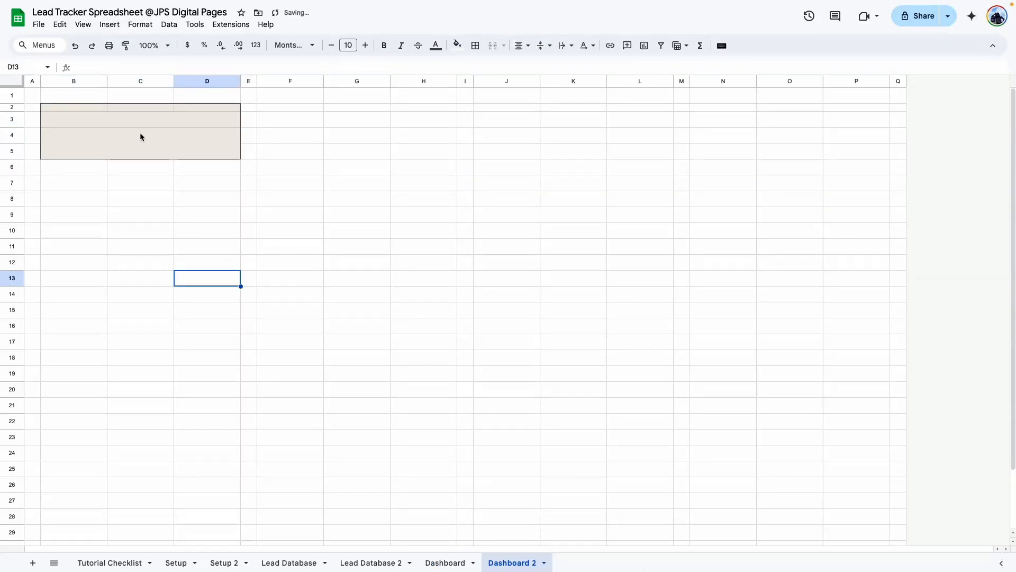
Copy the formatting of the scorecard block B2:D5 to the blocks starting at F2, J2 and N2
{"action": "left_click_drag", "start_coordinate": [59, 108], "coordinate": [207, 155]}
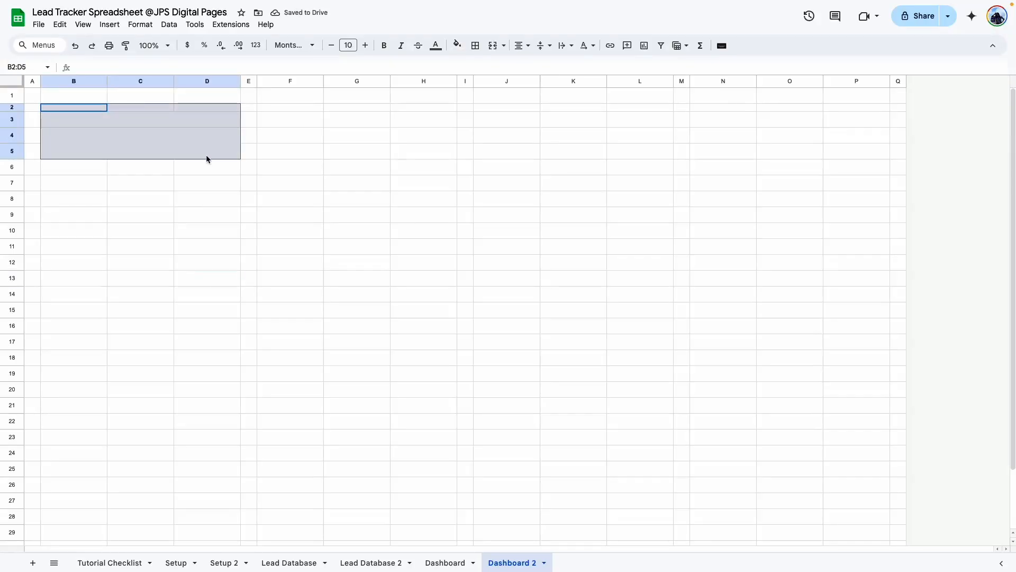
{"action": "left_click", "coordinate": [270, 106]}
{"action": "left_click", "coordinate": [125, 46]}
{"action": "left_click", "coordinate": [496, 106]}
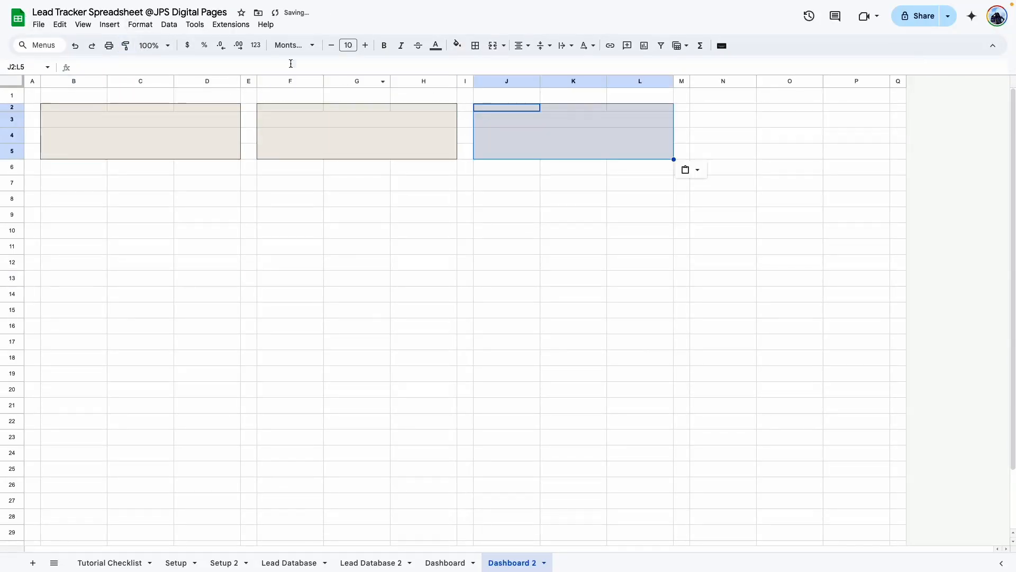
{"action": "left_click", "coordinate": [129, 45]}
{"action": "left_click", "coordinate": [694, 106]}
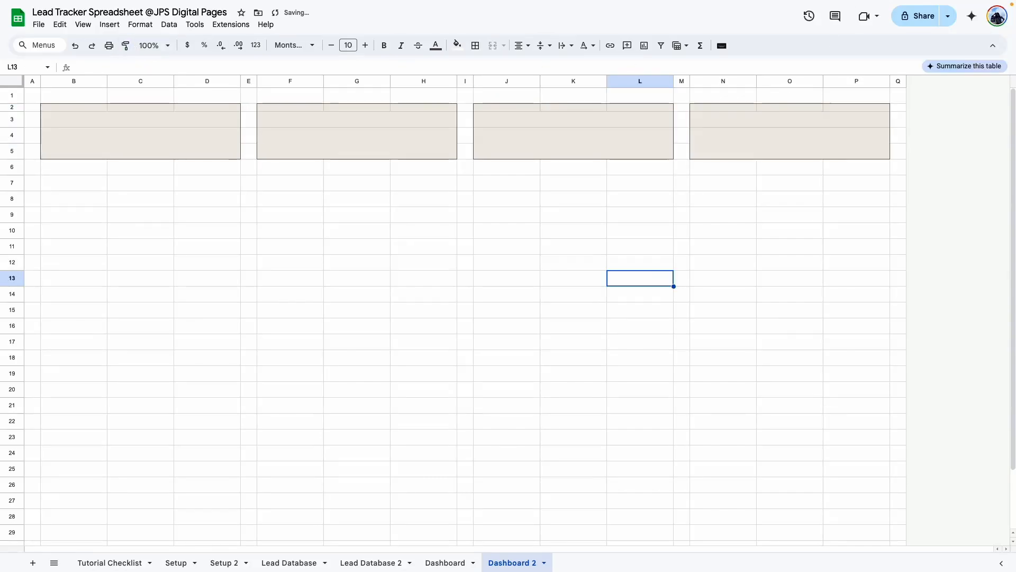
Copy the four scorecard labels in B3:P3 of Dashboard and paste only their values into row 3 of Dashboard 2, starting at B3
{"action": "left_click", "coordinate": [445, 562]}
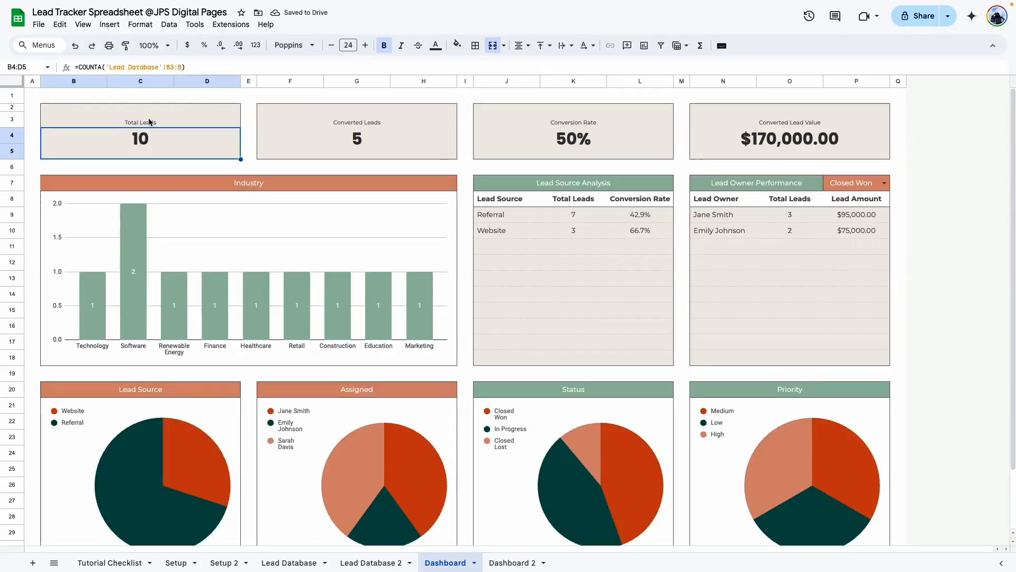
{"action": "left_click", "coordinate": [150, 121]}
{"action": "left_click", "coordinate": [432, 122]}
{"action": "left_click", "coordinate": [126, 123]}
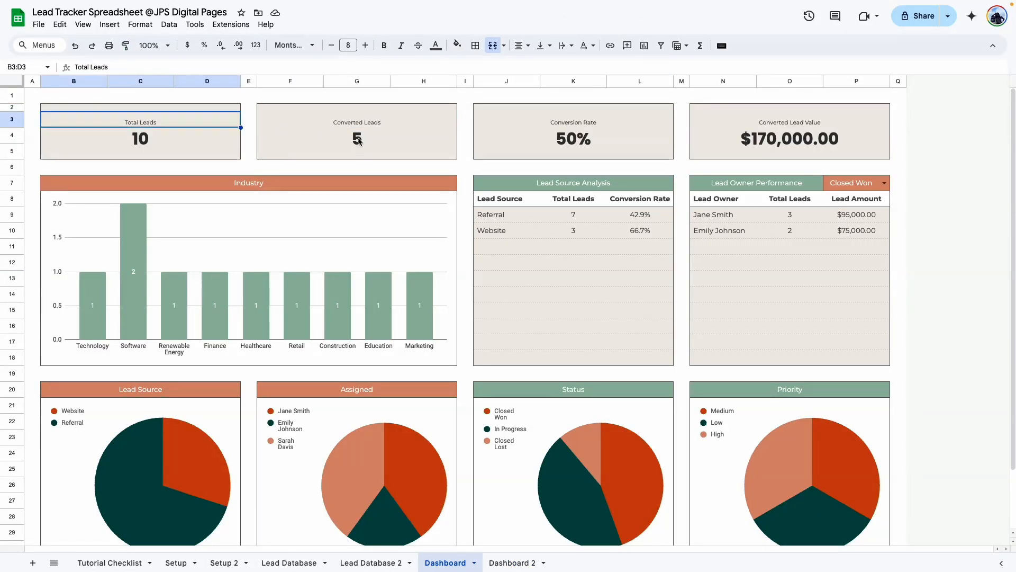
{"action": "left_click", "coordinate": [368, 124]}
{"action": "left_click", "coordinate": [560, 124]}
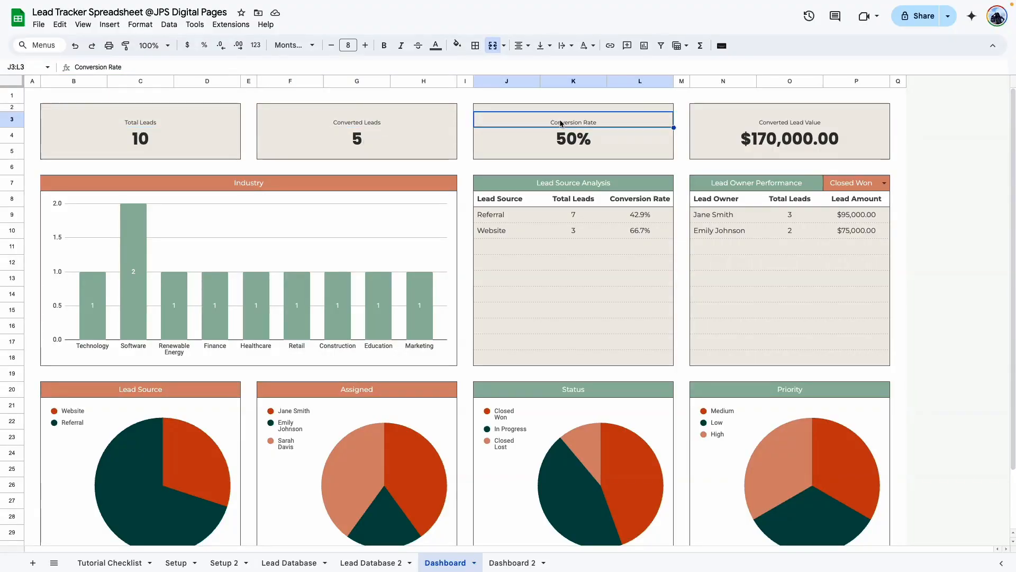
{"action": "left_click", "coordinate": [846, 123]}
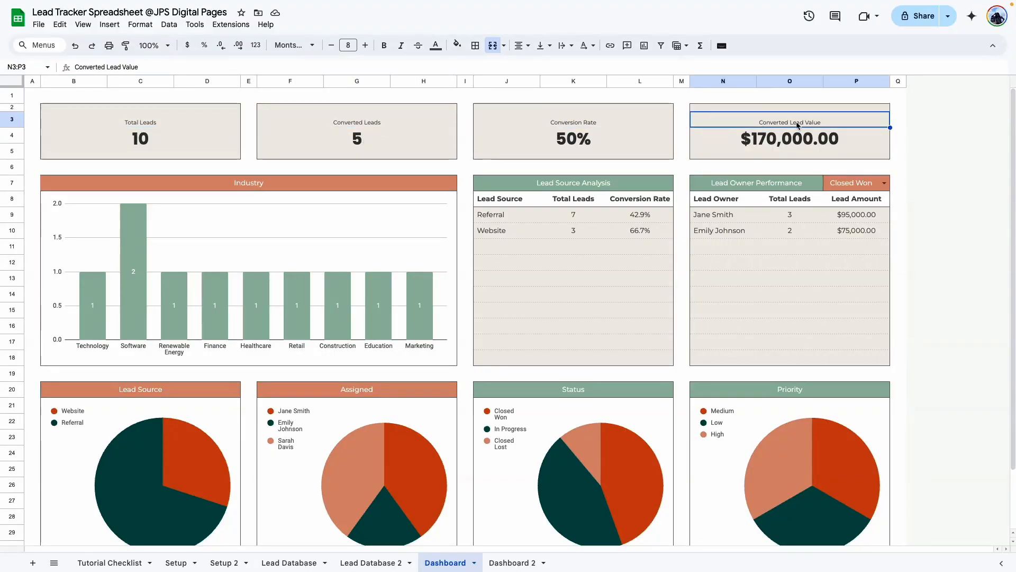
{"action": "left_click", "coordinate": [118, 116], "text": "shift"}
{"action": "left_click", "coordinate": [513, 562]}
{"action": "right_click", "coordinate": [119, 122]}
{"action": "mouse_move", "coordinate": [254, 185]}
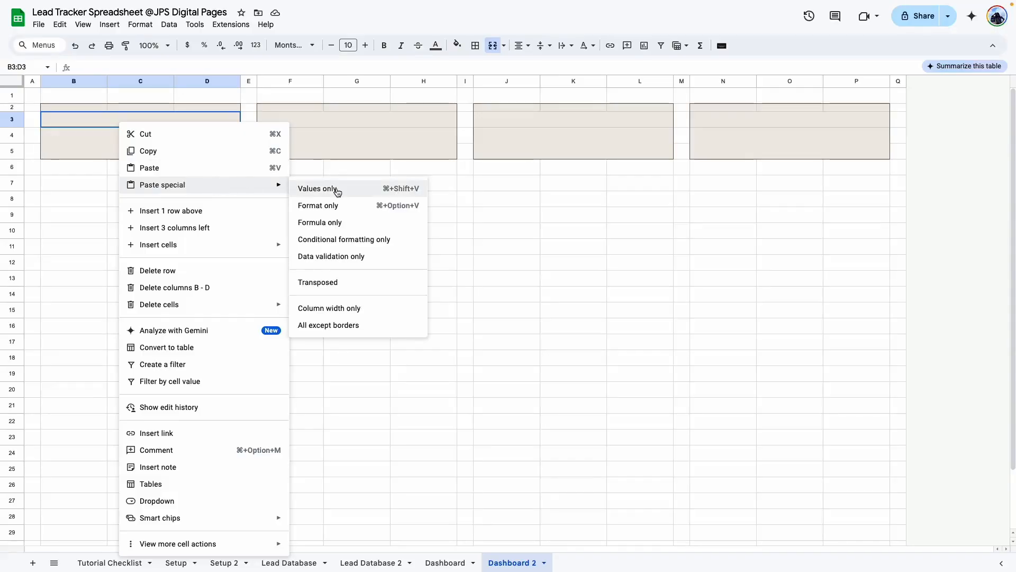
{"action": "left_click", "coordinate": [337, 189]}
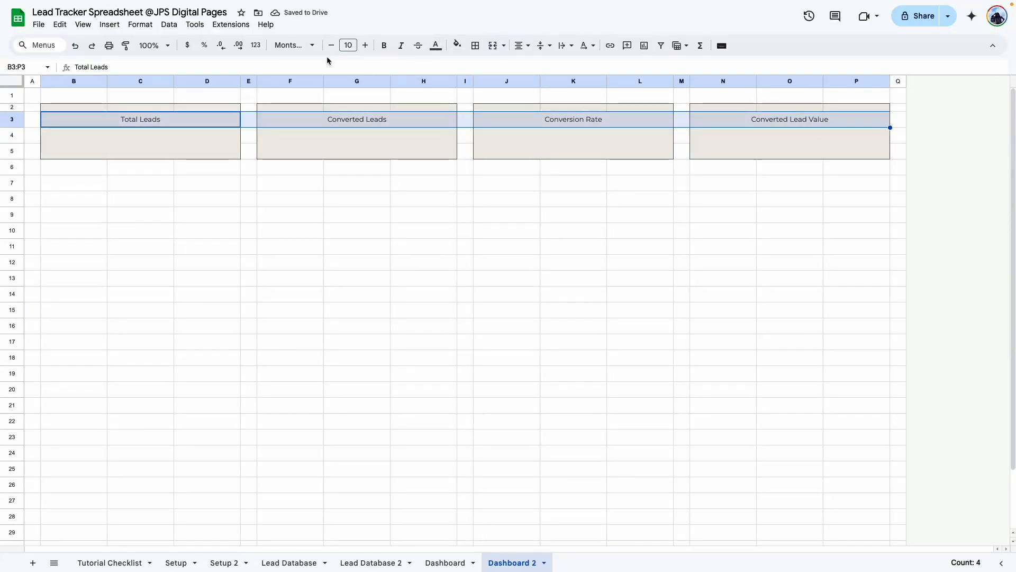
Set the scorecard labels in B3:P3 to font size 8 and align them to the bottom of their cells
{"action": "left_click", "coordinate": [332, 45]}
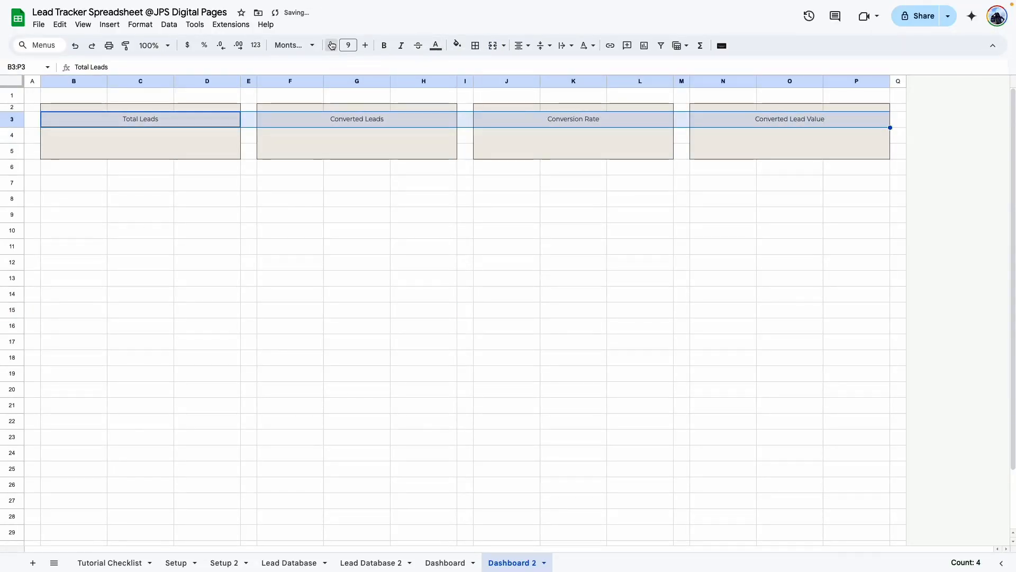
{"action": "left_click", "coordinate": [332, 45]}
{"action": "left_click", "coordinate": [423, 230]}
{"action": "left_click_drag", "start_coordinate": [106, 125], "coordinate": [760, 125]}
{"action": "left_click", "coordinate": [544, 45]}
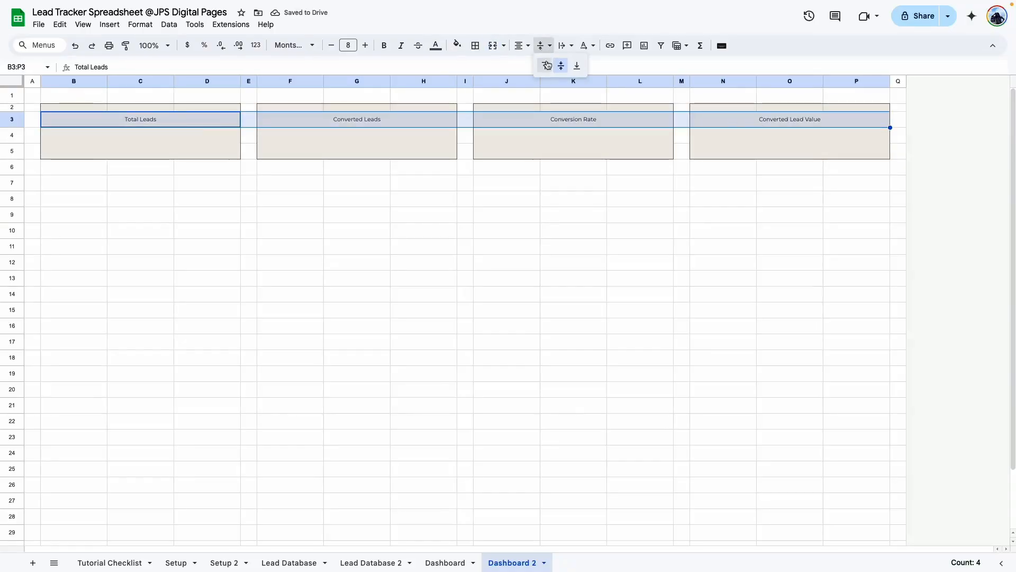
{"action": "left_click", "coordinate": [577, 66]}
{"action": "left_click", "coordinate": [465, 293]}
{"action": "left_click", "coordinate": [357, 140]}
{"action": "left_click", "coordinate": [489, 134]}
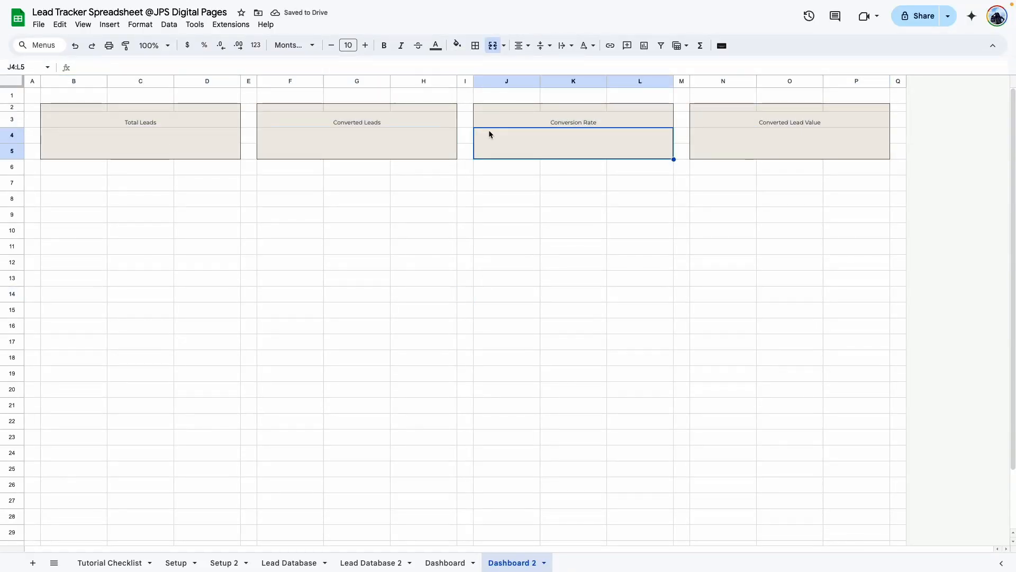
{"action": "left_click", "coordinate": [178, 136]}
{"action": "left_click", "coordinate": [429, 139]}
{"action": "left_click", "coordinate": [635, 142]}
{"action": "left_click", "coordinate": [886, 148]}
{"action": "left_click", "coordinate": [159, 143]}
{"action": "left_click", "coordinate": [154, 278]}
{"action": "left_click_drag", "start_coordinate": [159, 138], "coordinate": [821, 152]}
{"action": "left_click", "coordinate": [424, 278]}
Format the scorecard value cells in B4:P5 as bold with font size 24
{"action": "left_click_drag", "start_coordinate": [203, 150], "coordinate": [756, 148]}
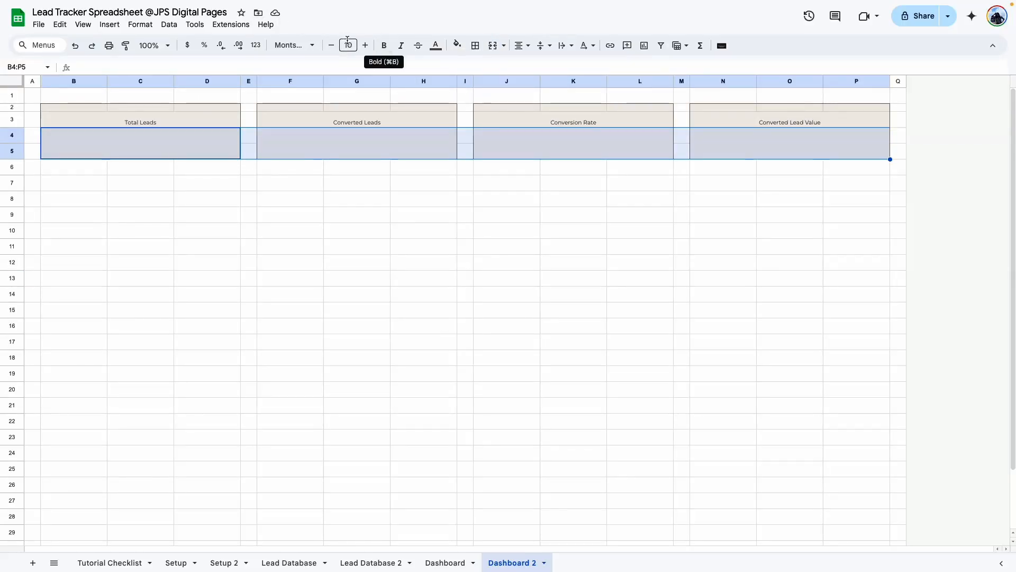
{"action": "left_click", "coordinate": [347, 44]}
{"action": "left_click", "coordinate": [348, 218]}
{"action": "left_click", "coordinate": [384, 45]}
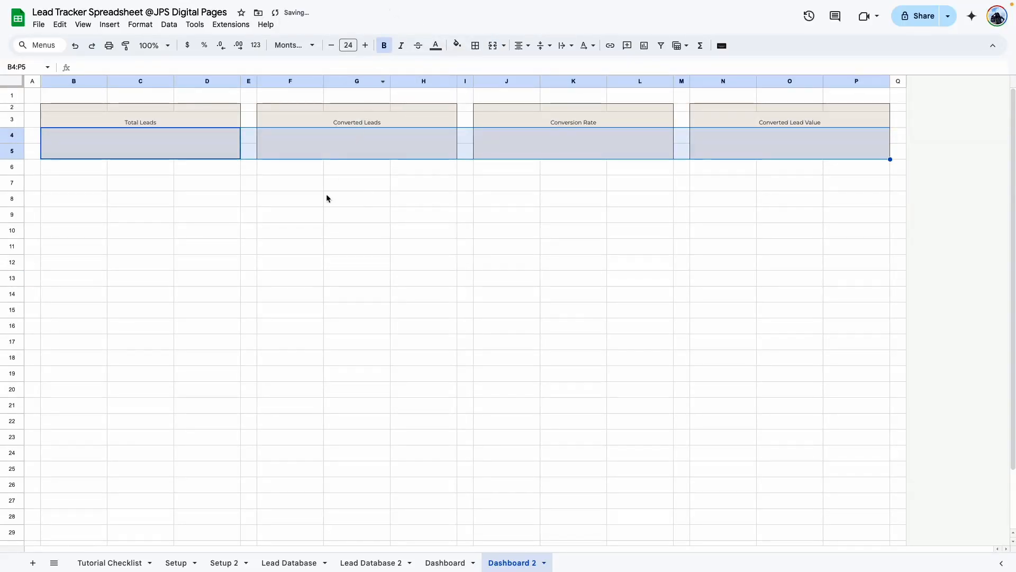
Test the value formatting with the sample text cscfds in the Total Leads value cell, and delete that text
{"action": "left_click", "coordinate": [186, 225]}
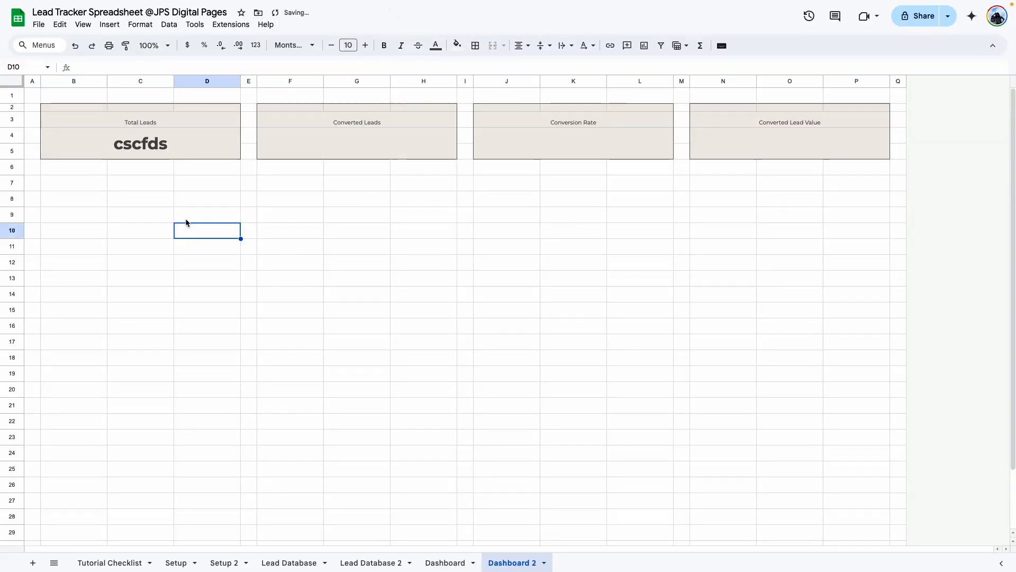
{"action": "left_click", "coordinate": [183, 154]}
{"action": "key", "text": "Delete"}
{"action": "left_click", "coordinate": [213, 253]}
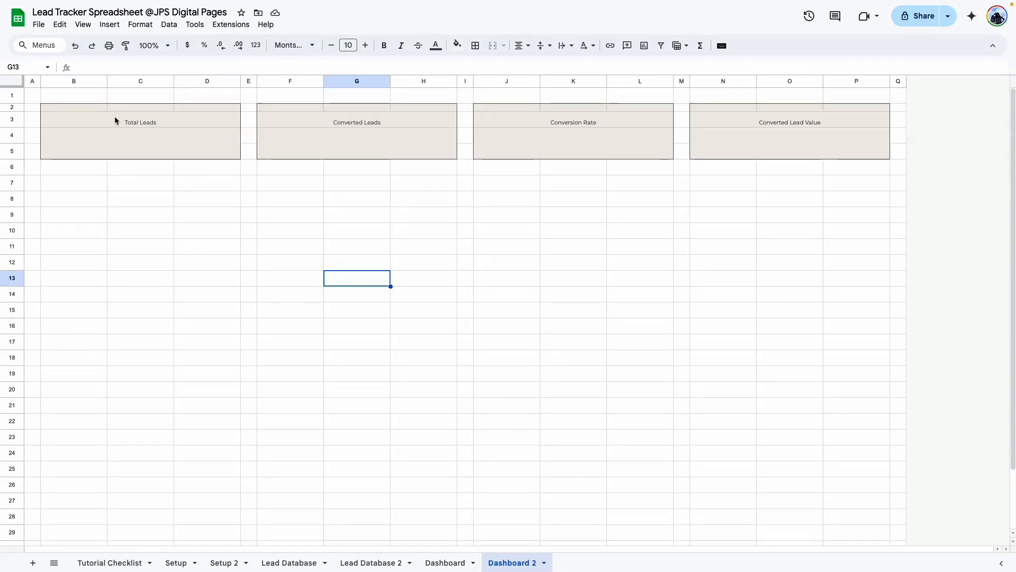
Check the extent of the Industry chart block on Dashboard, and add an outer border around B7:H18 on Dashboard 2
{"action": "left_click", "coordinate": [447, 563]}
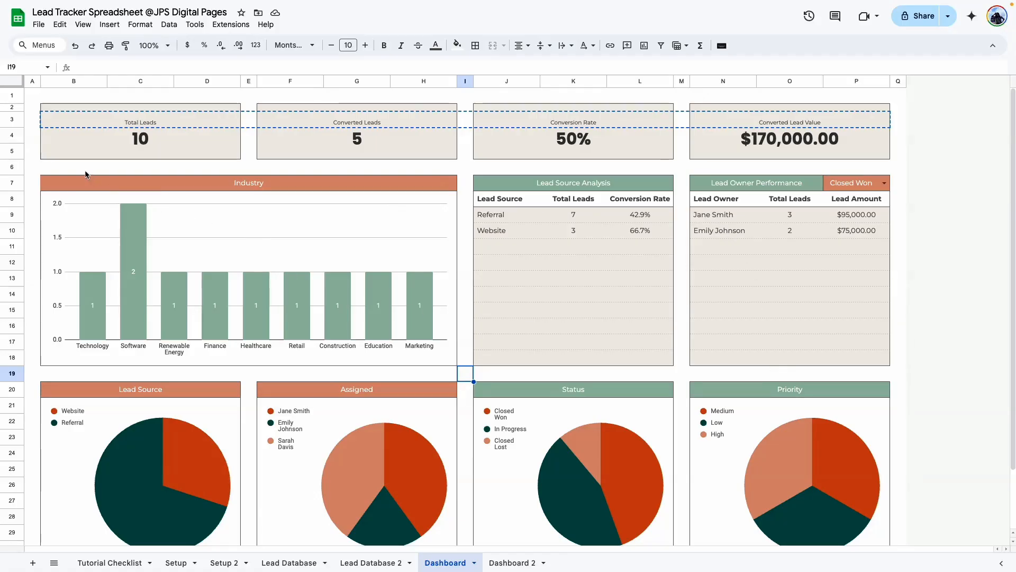
{"action": "left_click_drag", "start_coordinate": [80, 181], "coordinate": [158, 359]}
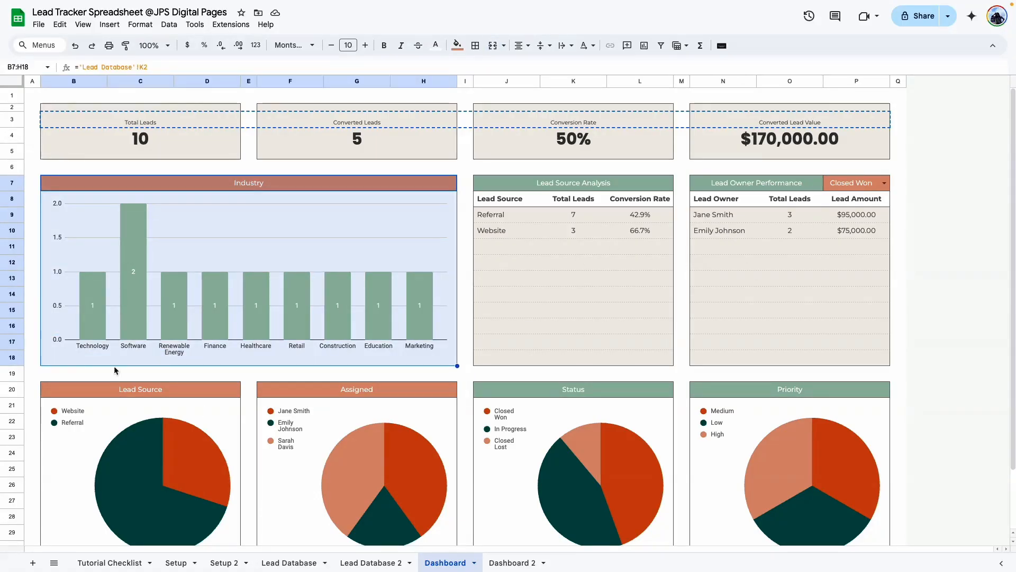
{"action": "left_click", "coordinate": [504, 563]}
{"action": "left_click", "coordinate": [34, 227]}
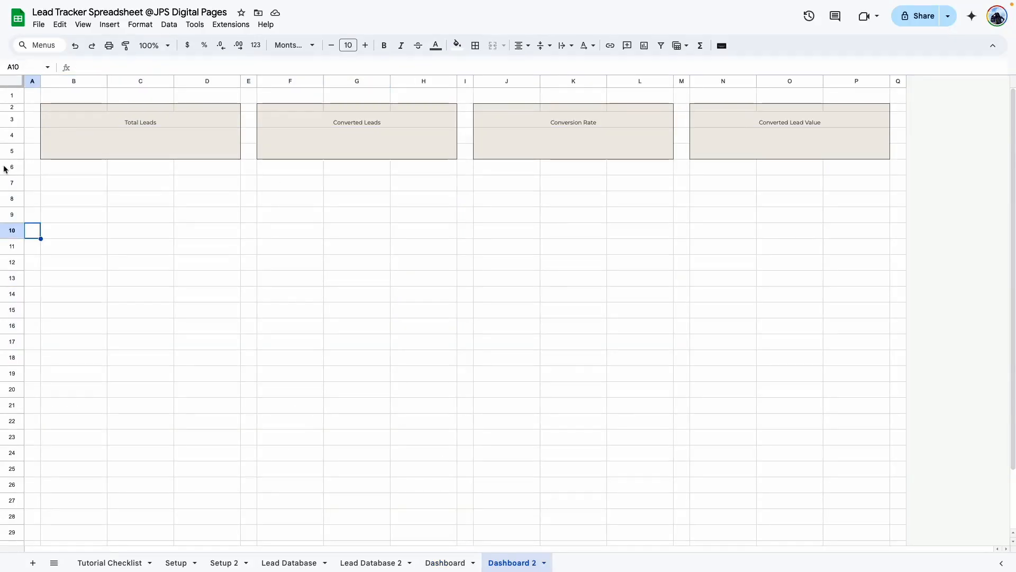
{"action": "left_click", "coordinate": [51, 185]}
{"action": "left_click_drag", "start_coordinate": [51, 186], "coordinate": [449, 365]}
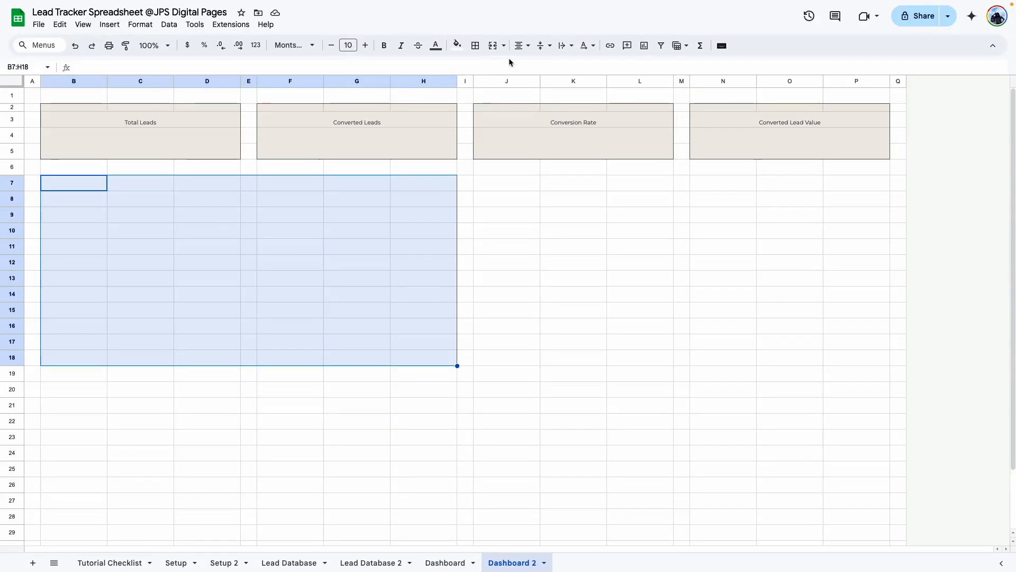
Add outer borders around the ranges J7:L18 and N7:P18 for the two analysis blocks
{"action": "left_click", "coordinate": [506, 182]}
{"action": "left_click", "coordinate": [644, 351], "text": "shift"}
{"action": "left_click_drag", "start_coordinate": [701, 188], "coordinate": [867, 356]}
{"action": "left_click", "coordinate": [476, 45]}
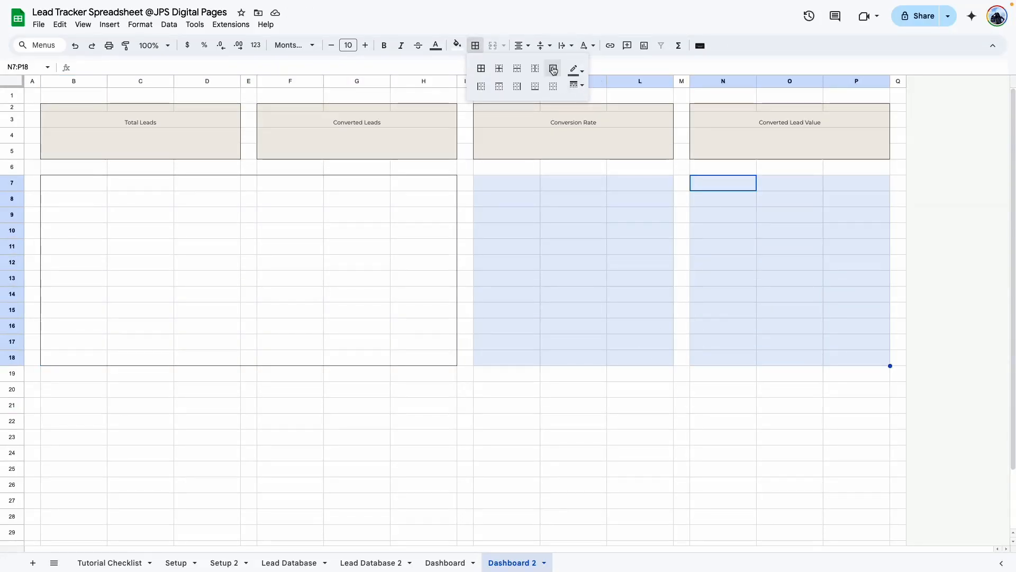
{"action": "left_click", "coordinate": [553, 68]}
Add outer borders around the block header rows B7:H7, J7:L7 and N7:P7
{"action": "left_click_drag", "start_coordinate": [73, 183], "coordinate": [423, 183]}
{"action": "left_click", "coordinate": [475, 45]}
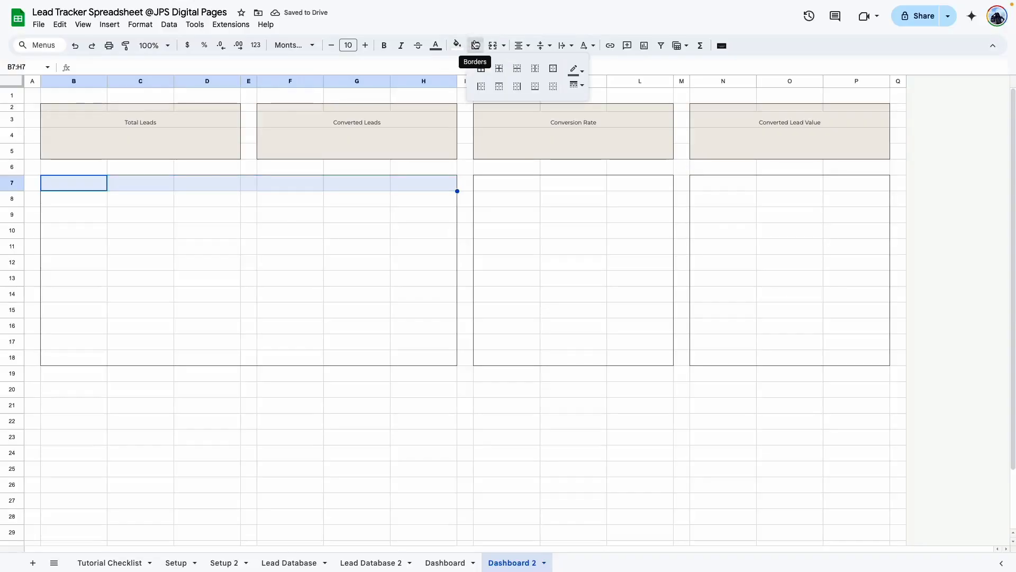
{"action": "left_click", "coordinate": [553, 68]}
{"action": "left_click", "coordinate": [537, 190]}
{"action": "left_click_drag", "start_coordinate": [538, 189], "coordinate": [640, 189]}
{"action": "left_click", "coordinate": [639, 189]}
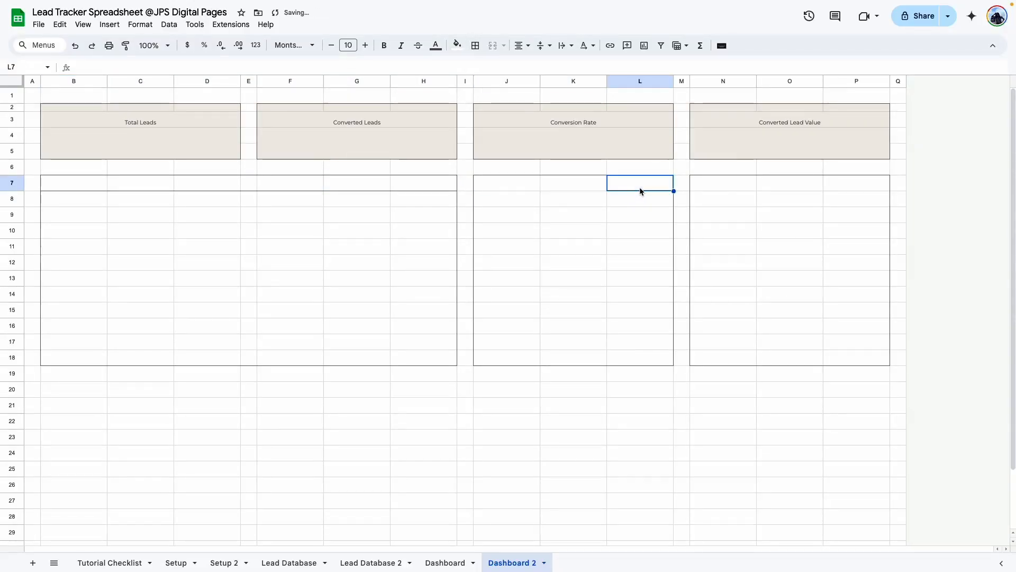
{"action": "left_click", "coordinate": [573, 259]}
{"action": "left_click_drag", "start_coordinate": [498, 187], "coordinate": [641, 189]}
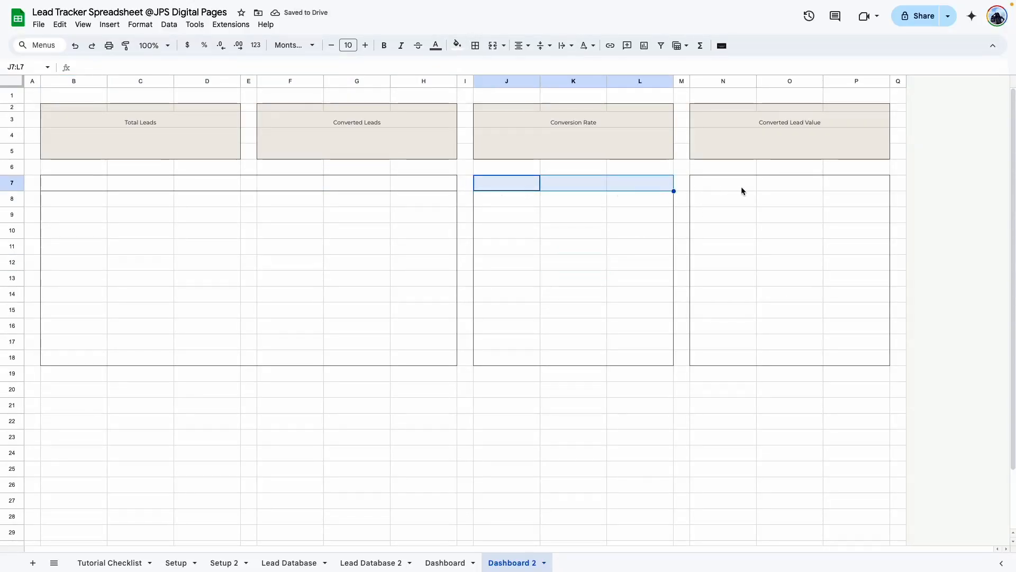
{"action": "left_click_drag", "start_coordinate": [741, 187], "coordinate": [865, 190]}
{"action": "left_click", "coordinate": [479, 45]}
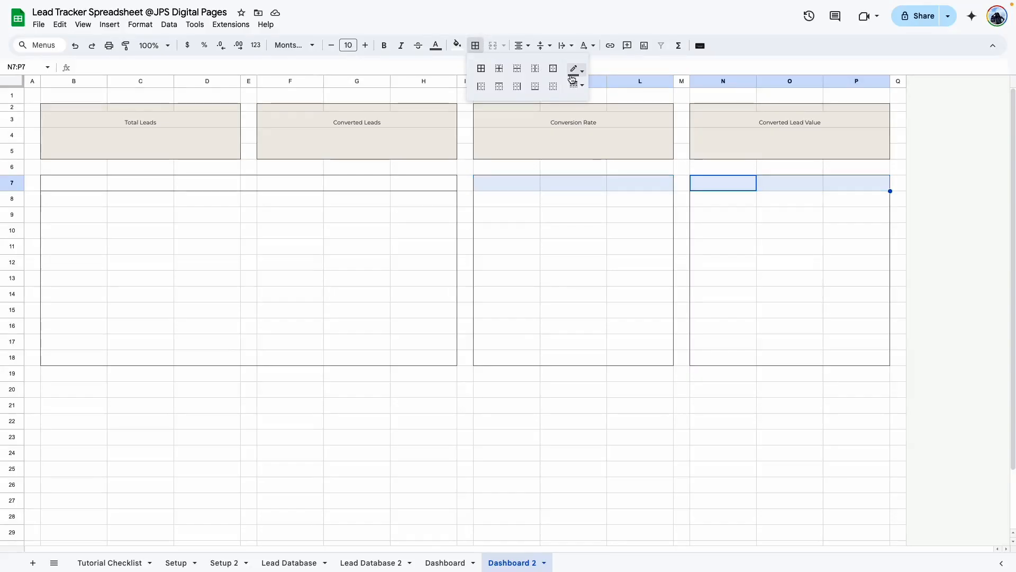
{"action": "left_click", "coordinate": [553, 68]}
Merge the header cells of each block in row 7: B7:H7, J7:L7 and N7:P7
{"action": "left_click", "coordinate": [207, 246]}
{"action": "left_click_drag", "start_coordinate": [52, 182], "coordinate": [445, 186]}
{"action": "left_click", "coordinate": [494, 46]}
{"action": "left_click_drag", "start_coordinate": [505, 183], "coordinate": [640, 185]}
{"action": "left_click", "coordinate": [499, 46]}
{"action": "left_click", "coordinate": [381, 181]}
{"action": "left_click", "coordinate": [423, 262]}
Fill the merged header B7:H7 with the custom sage green, and open the fill colors for headers J7:L7 and N7:P7
{"action": "left_click", "coordinate": [261, 186]}
{"action": "left_click", "coordinate": [458, 45]}
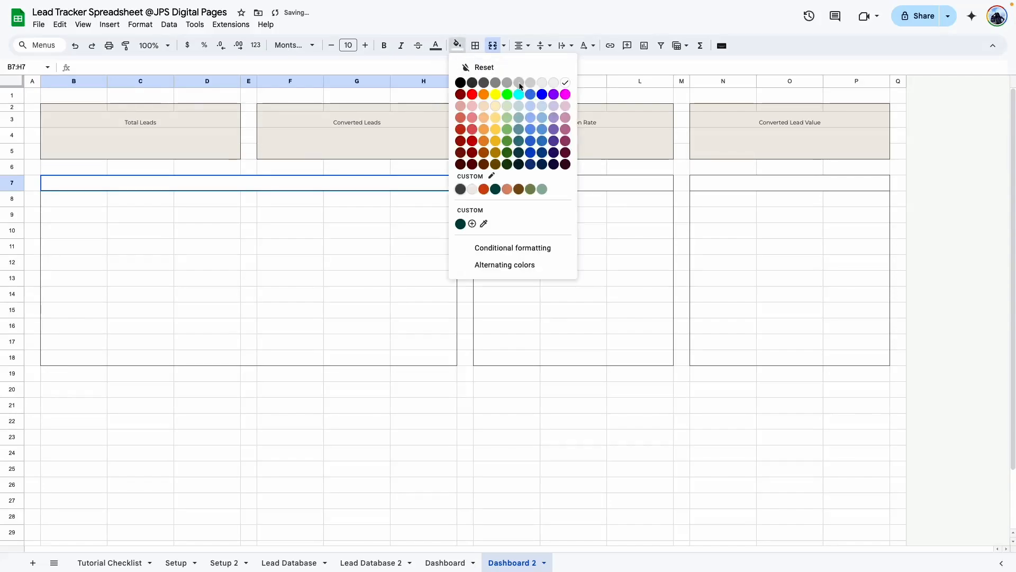
{"action": "left_click", "coordinate": [542, 189]}
{"action": "left_click", "coordinate": [546, 186]}
{"action": "left_click", "coordinate": [744, 186], "text": "ctrl"}
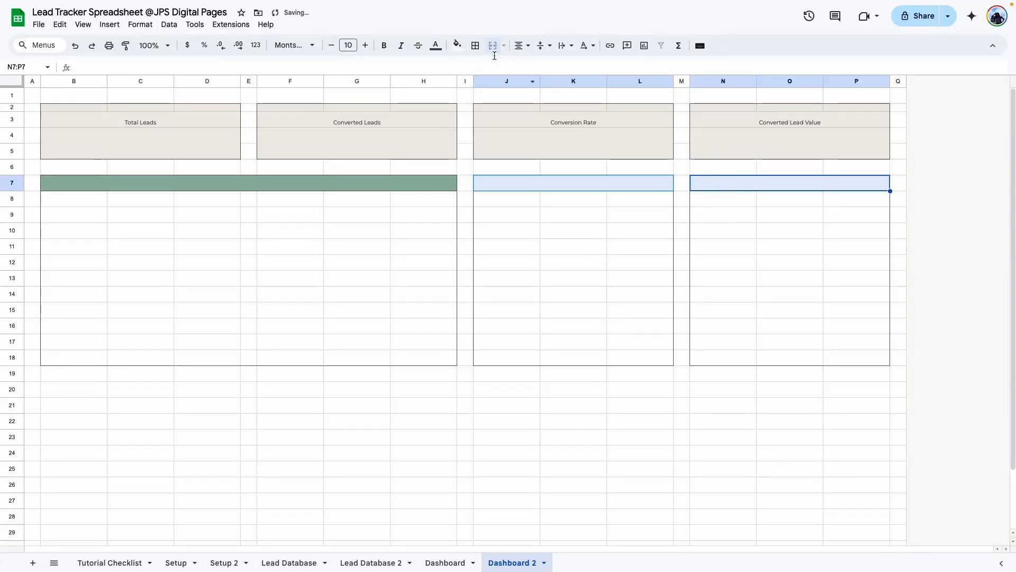
{"action": "left_click", "coordinate": [457, 45]}
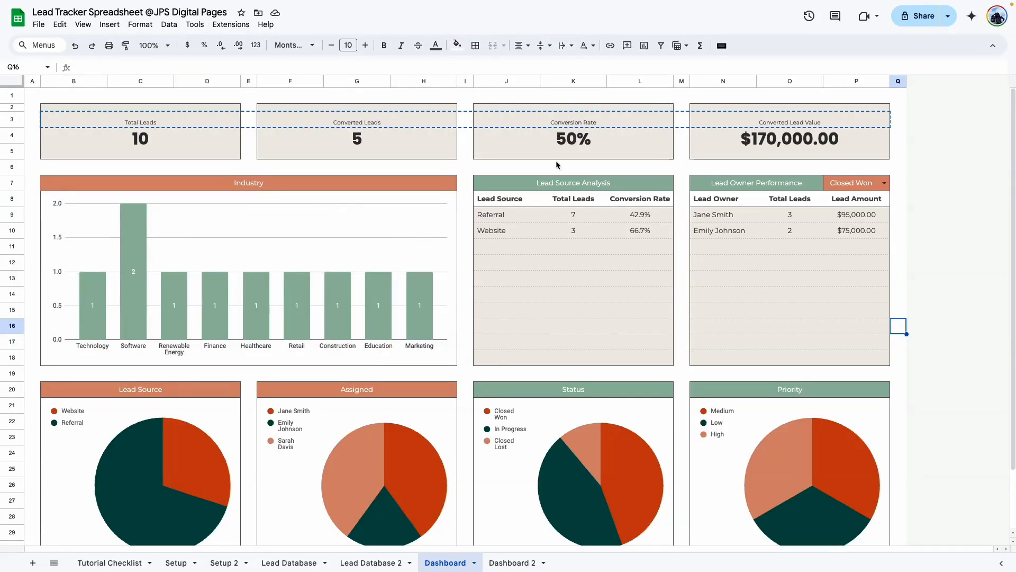
Examine the Lead Source Analysis and Lead Owner Performance blocks on Dashboard, including the data validation rule of the status dropdown in P7
{"action": "left_click", "coordinate": [521, 295]}
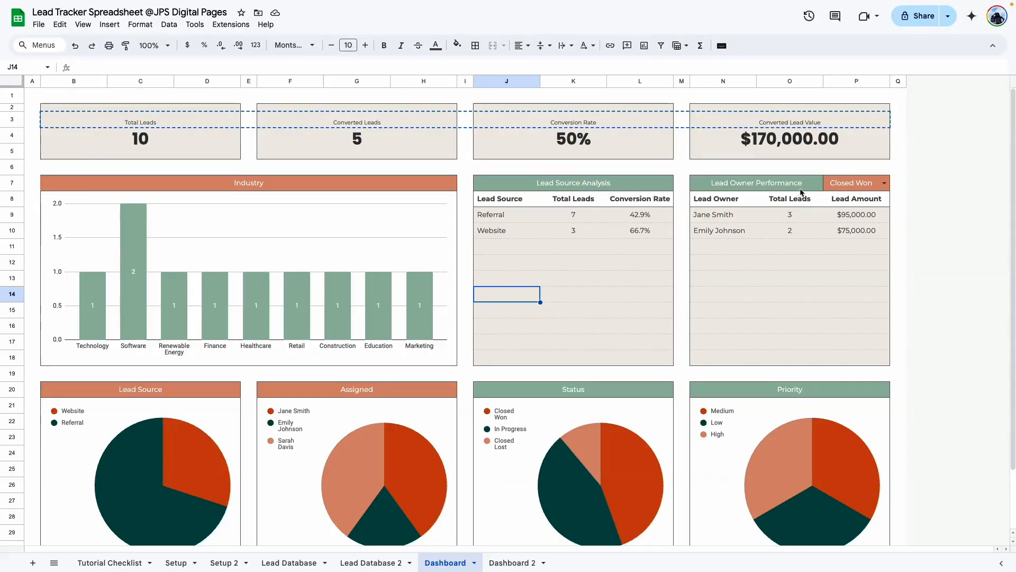
{"action": "left_click", "coordinate": [540, 184]}
{"action": "left_click", "coordinate": [585, 295]}
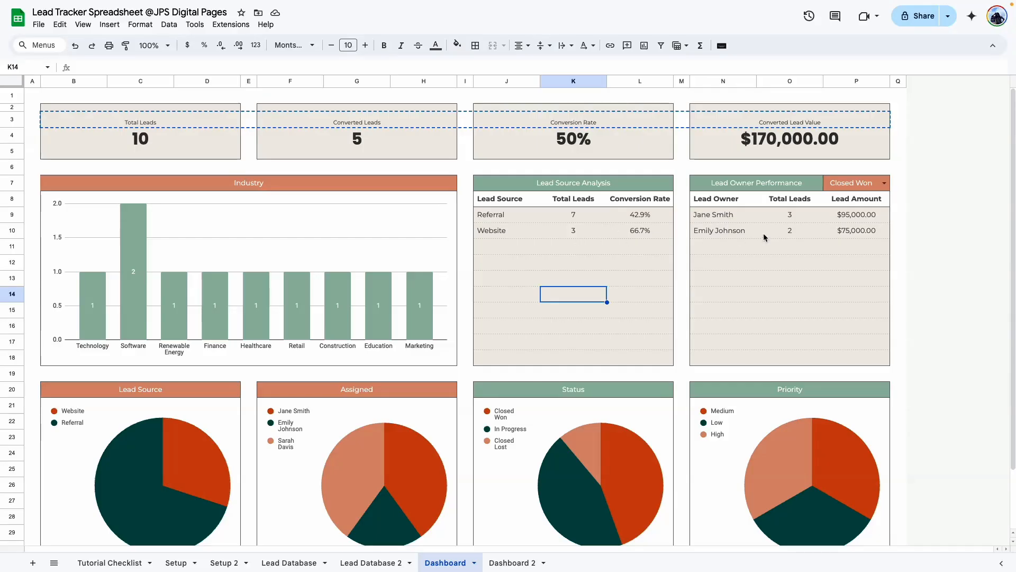
{"action": "left_click", "coordinate": [855, 186]}
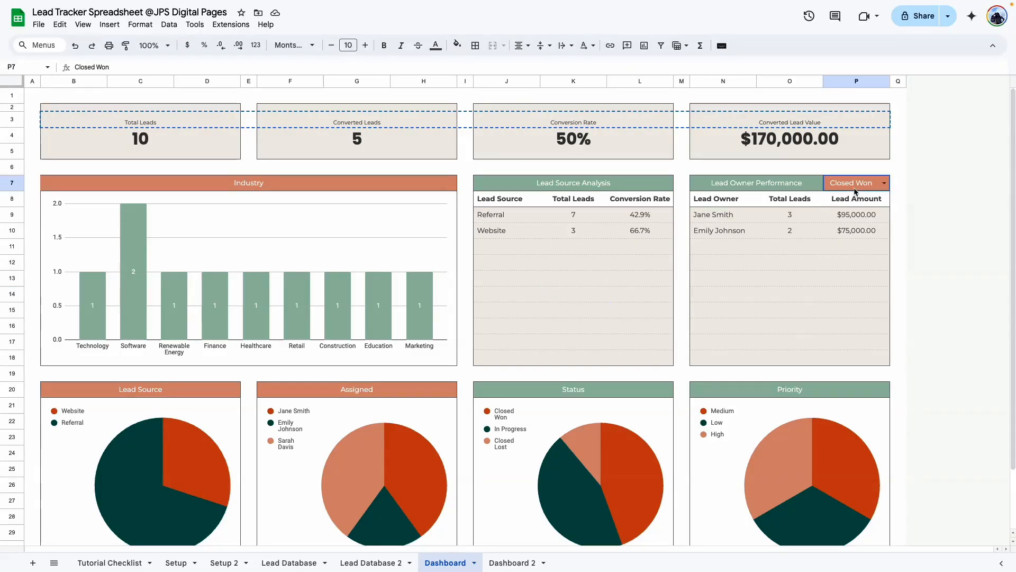
{"action": "left_click", "coordinate": [884, 182]}
{"action": "left_click", "coordinate": [878, 273]}
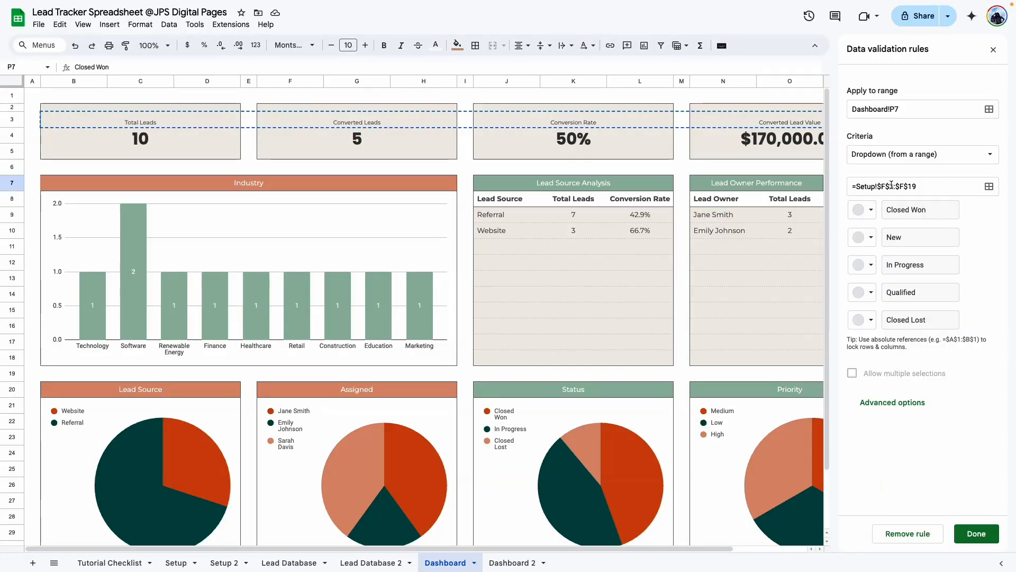
Close the data validation rules of the Dashboard sheet and go to the Dashboard 2 sheet
{"action": "left_click", "coordinate": [176, 563]}
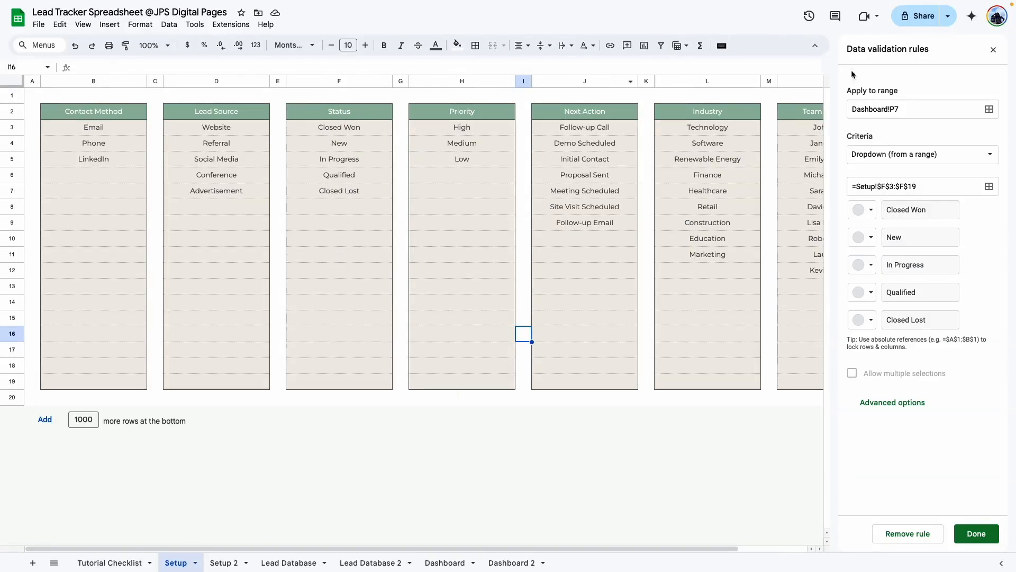
{"action": "left_click", "coordinate": [993, 49]}
{"action": "left_click", "coordinate": [511, 562]}
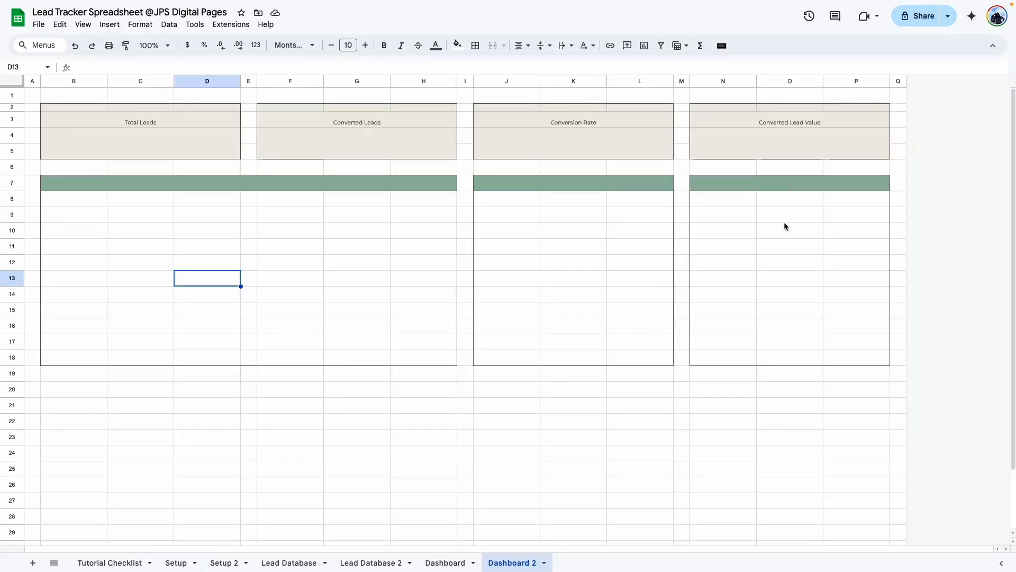
Unmerge the header cells N7:P7 and merge only N7:O7, leaving P7 as a separate cell
{"action": "left_click", "coordinate": [723, 309]}
{"action": "left_click", "coordinate": [832, 186]}
{"action": "left_click", "coordinate": [492, 46]}
{"action": "left_click", "coordinate": [786, 282]}
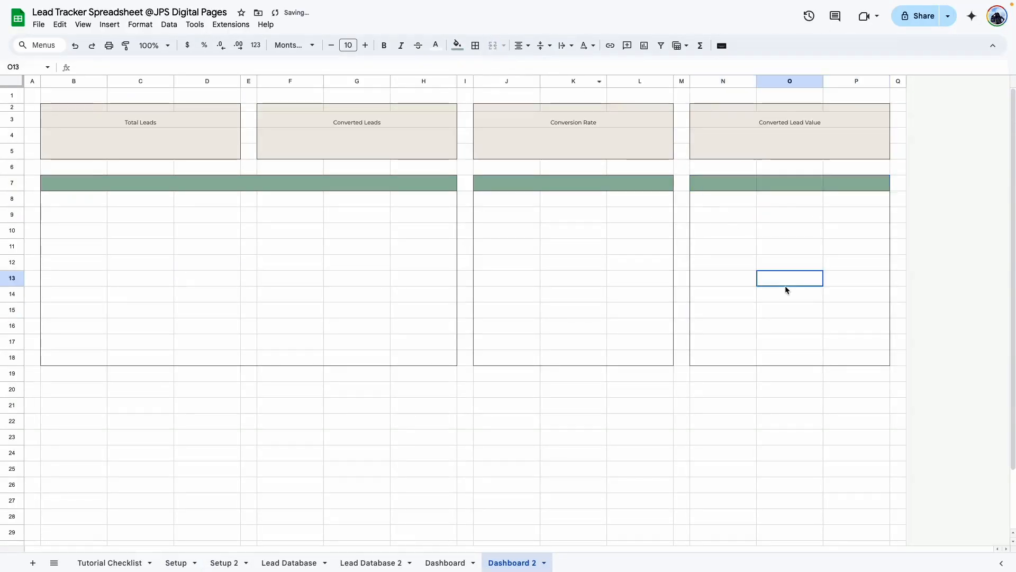
{"action": "left_click", "coordinate": [876, 186]}
{"action": "left_click_drag", "start_coordinate": [739, 185], "coordinate": [778, 180]}
{"action": "left_click", "coordinate": [492, 45]}
Add a dropdown-from-a-range validation rule to P7, using the Status list 'Setup 2'!F3:F19 as its source
{"action": "key", "text": "Right"}
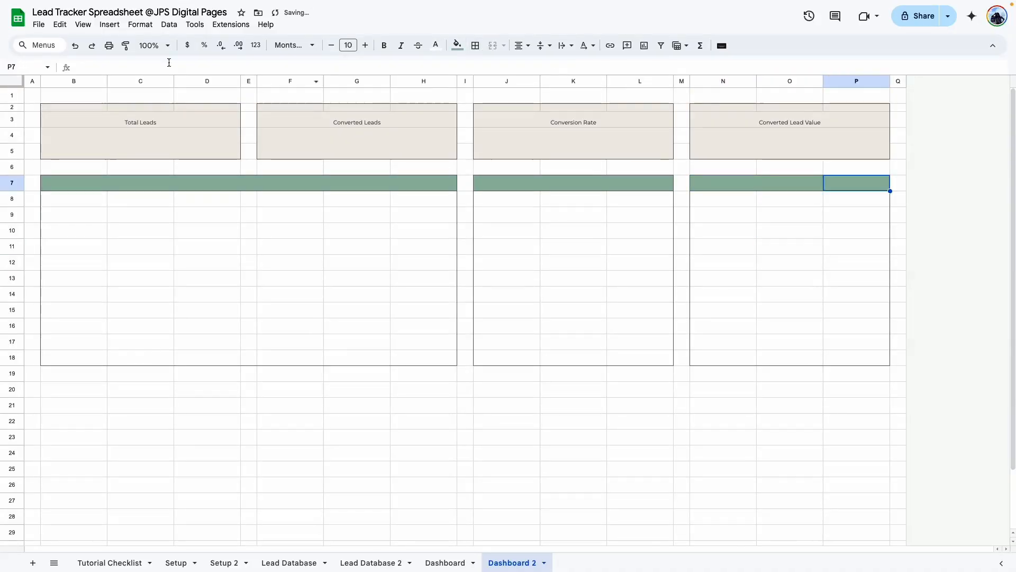
{"action": "left_click", "coordinate": [112, 25]}
{"action": "left_click", "coordinate": [140, 280]}
{"action": "left_click", "coordinate": [952, 154]}
{"action": "left_click", "coordinate": [958, 169]}
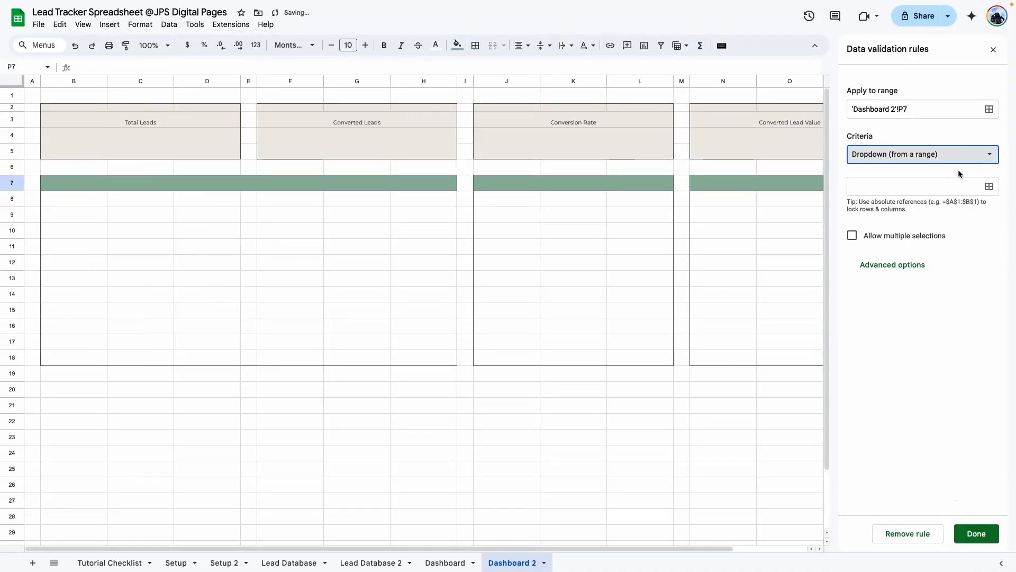
{"action": "left_click", "coordinate": [989, 186]}
{"action": "left_click", "coordinate": [222, 562]}
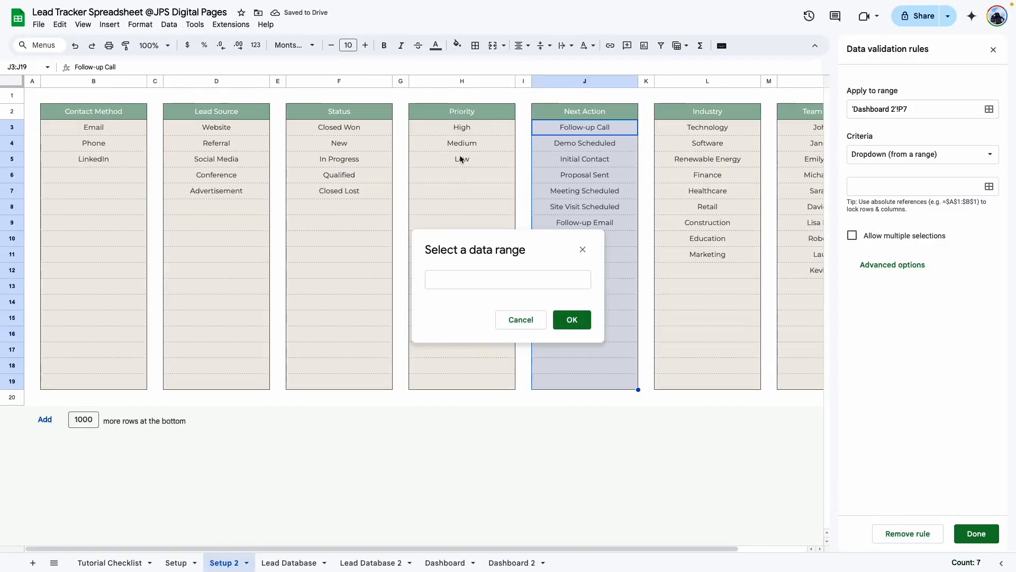
{"action": "left_click_drag", "start_coordinate": [344, 128], "coordinate": [349, 379]}
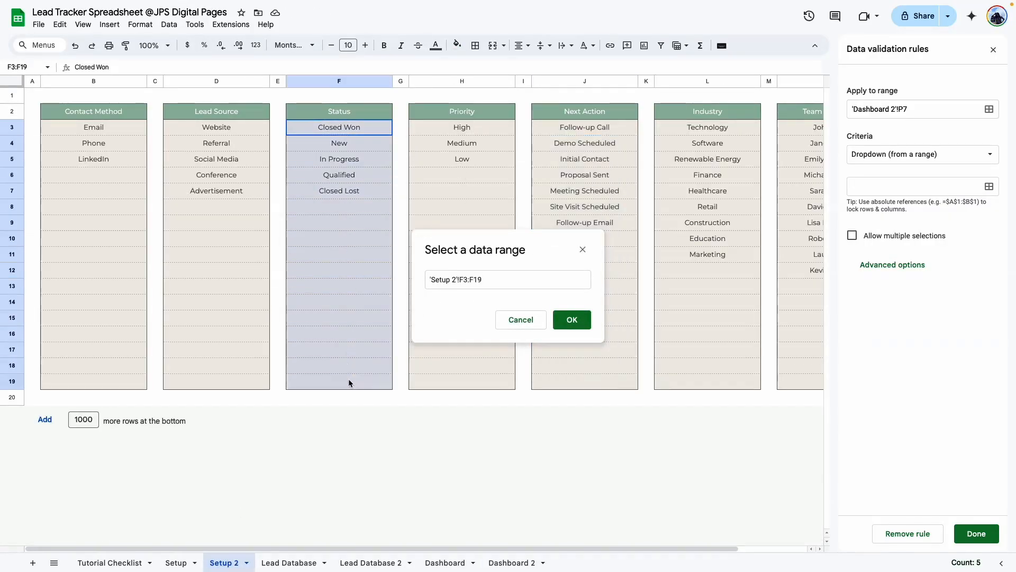
{"action": "left_click", "coordinate": [578, 319]}
Set the P7 dropdown's display style to Arrow and save the validation rule
{"action": "left_click", "coordinate": [892, 390]}
{"action": "scroll", "coordinate": [853, 446], "scroll_direction": "down", "scroll_amount": 1}
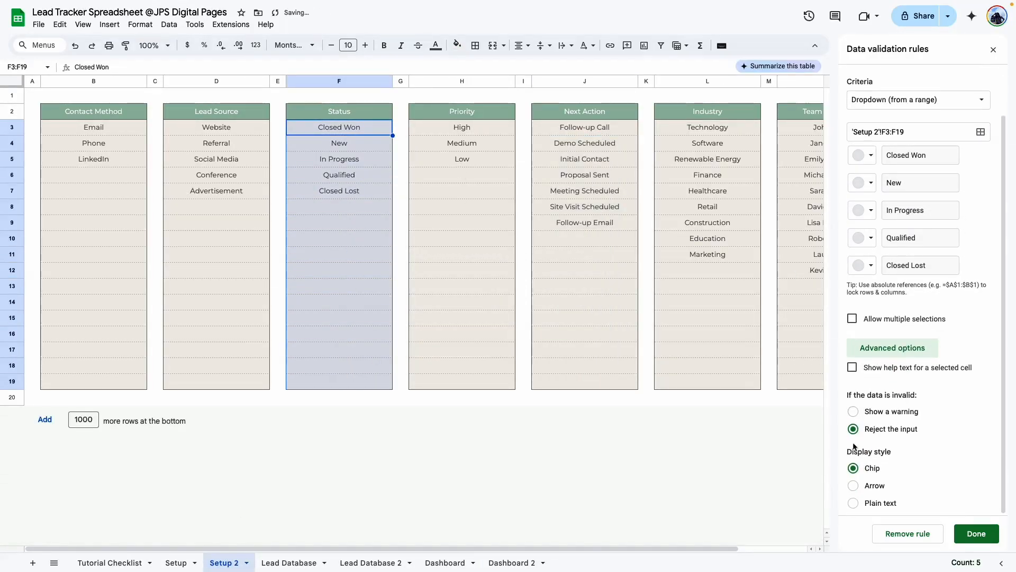
{"action": "left_click", "coordinate": [852, 486]}
{"action": "left_click", "coordinate": [511, 562]}
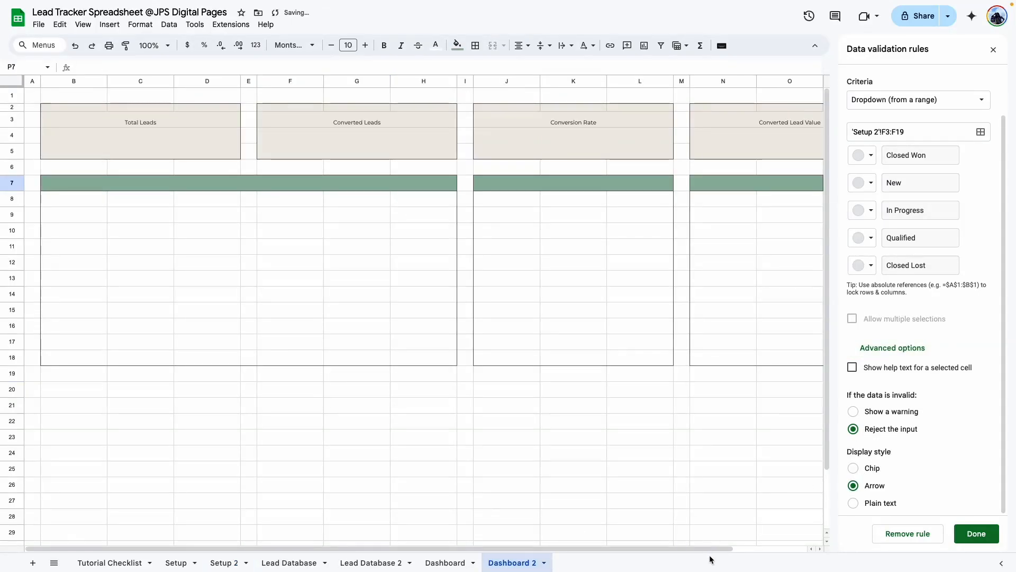
{"action": "left_click_drag", "start_coordinate": [712, 549], "coordinate": [789, 550]}
{"action": "left_click", "coordinate": [975, 533]}
Fill dropdown cell P7 with the custom terracotta color
{"action": "left_click", "coordinate": [646, 278]}
{"action": "left_click", "coordinate": [756, 184]}
{"action": "left_click", "coordinate": [457, 45]}
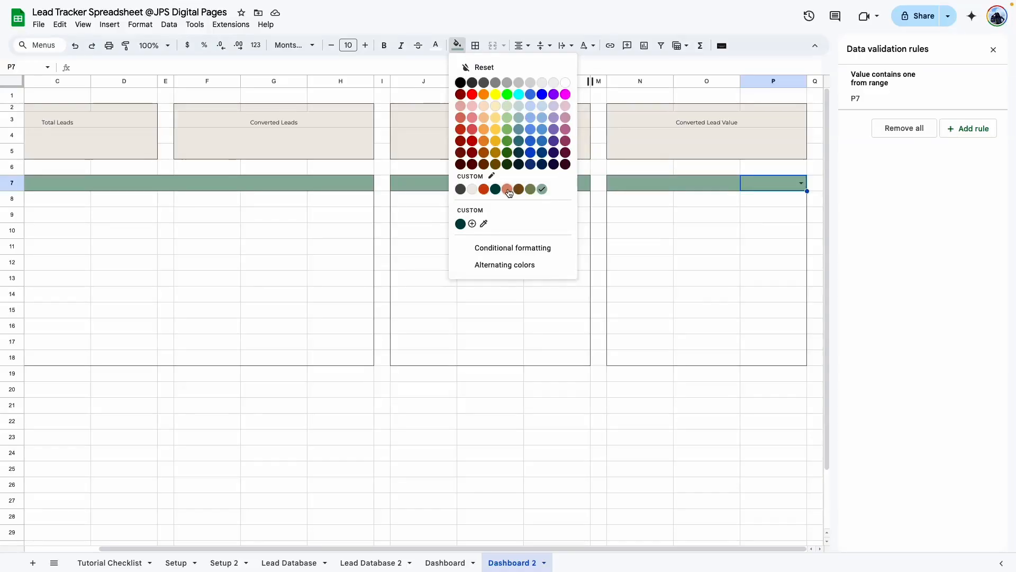
{"action": "left_click", "coordinate": [507, 189]}
Add an outer border to cell P7 and choose Closed Lost from its dropdown
{"action": "left_click", "coordinate": [475, 46]}
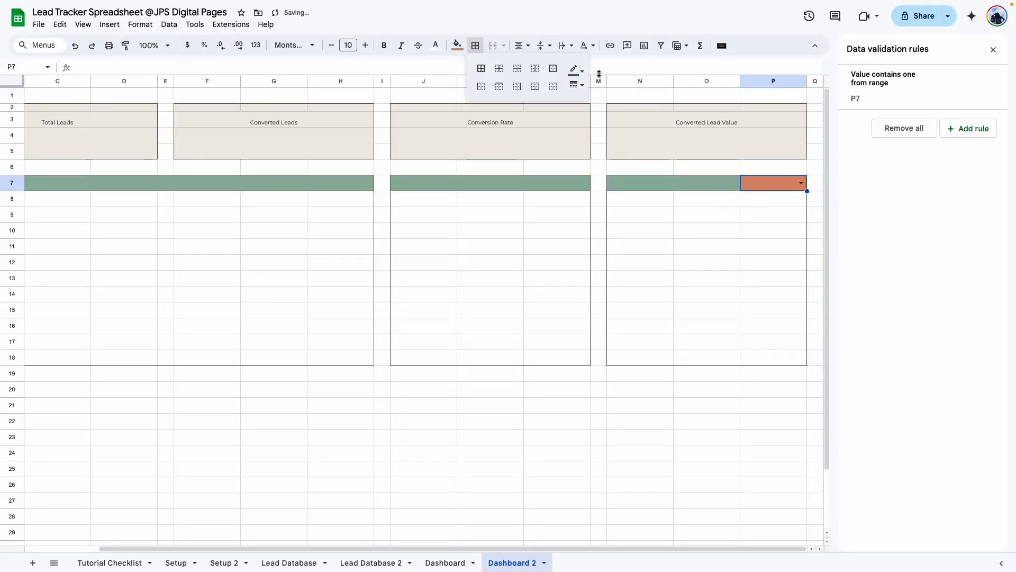
{"action": "left_click", "coordinate": [553, 69]}
{"action": "left_click", "coordinate": [709, 294]}
{"action": "left_click", "coordinate": [517, 279]}
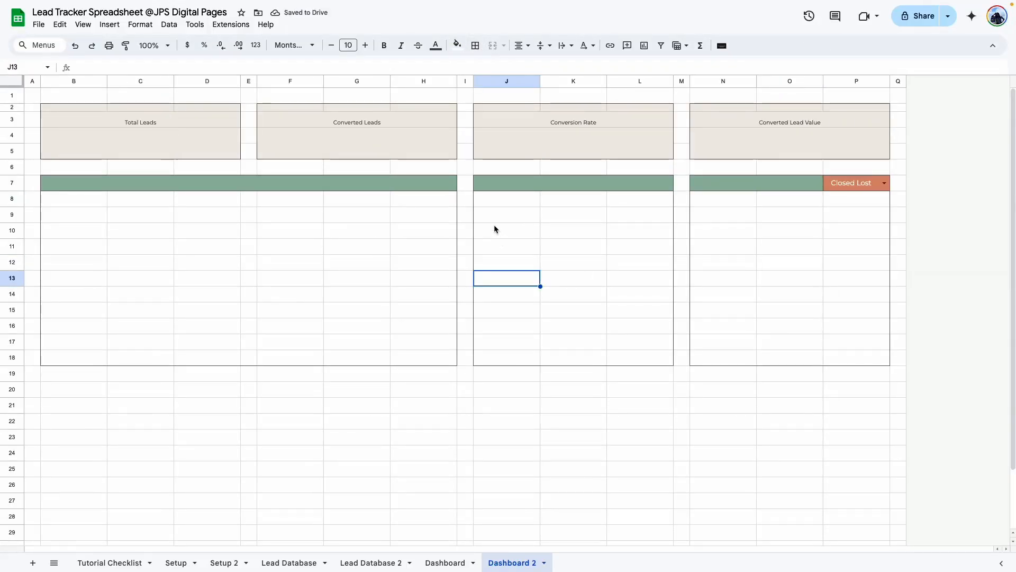
Apply outer borders and inner horizontal borders to the table areas J9:L18 and N9:P18
{"action": "left_click_drag", "start_coordinate": [496, 229], "coordinate": [637, 328]}
{"action": "left_click", "coordinate": [577, 310]}
{"action": "left_click_drag", "start_coordinate": [507, 215], "coordinate": [638, 357]}
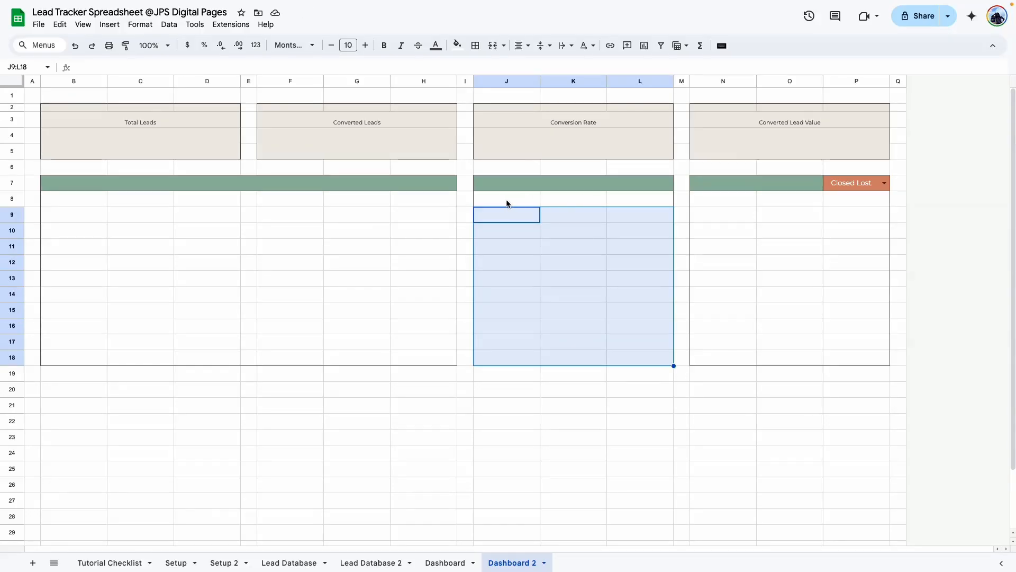
{"action": "left_click_drag", "start_coordinate": [705, 220], "coordinate": [857, 357]}
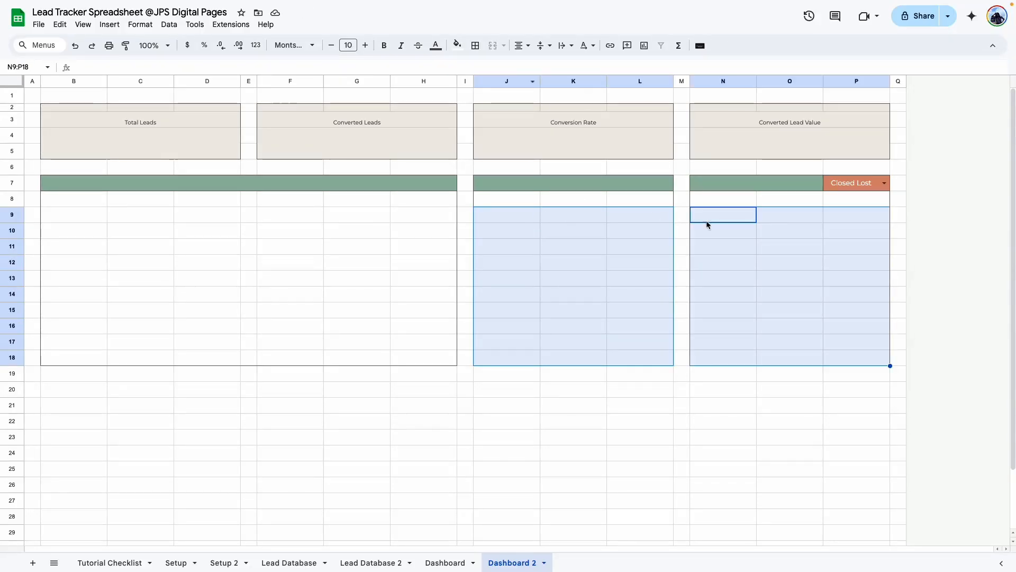
{"action": "left_click", "coordinate": [475, 45]}
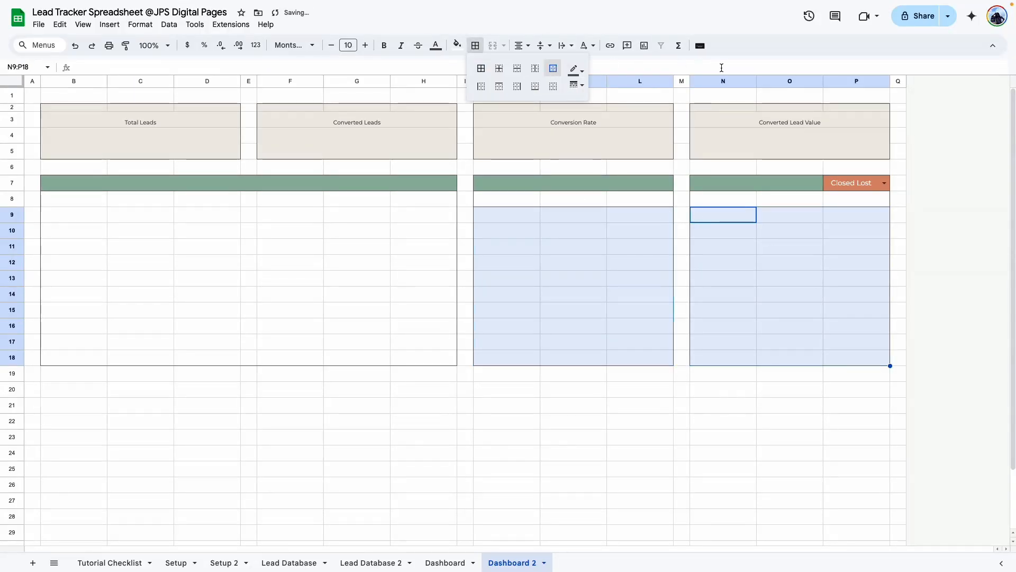
{"action": "left_click", "coordinate": [517, 68]}
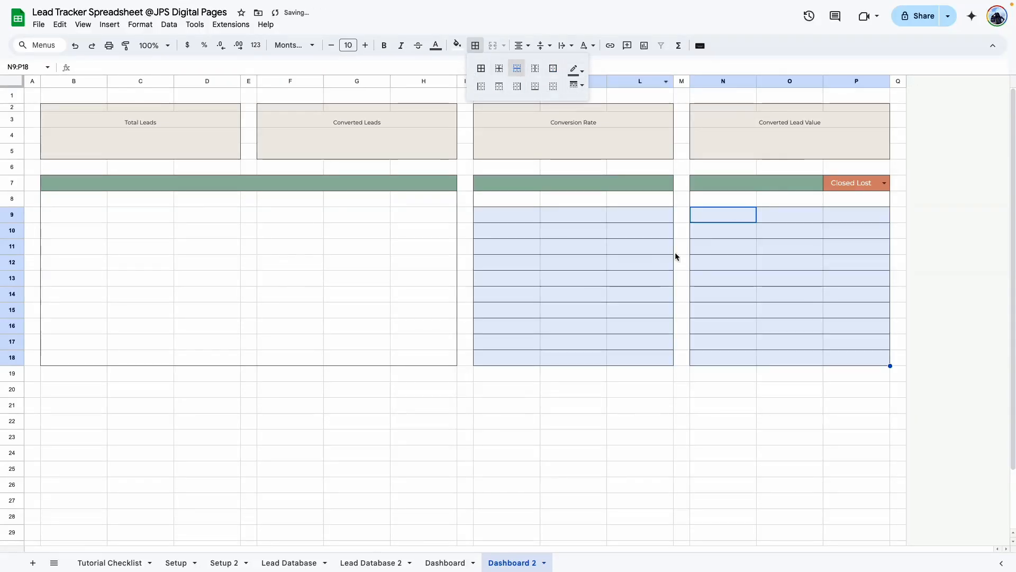
Change the inner horizontal borders of J9:L18 and N9:P18 to gray dotted lines
{"action": "left_click", "coordinate": [576, 69]}
{"action": "left_click", "coordinate": [625, 107]}
{"action": "left_click", "coordinate": [578, 85]}
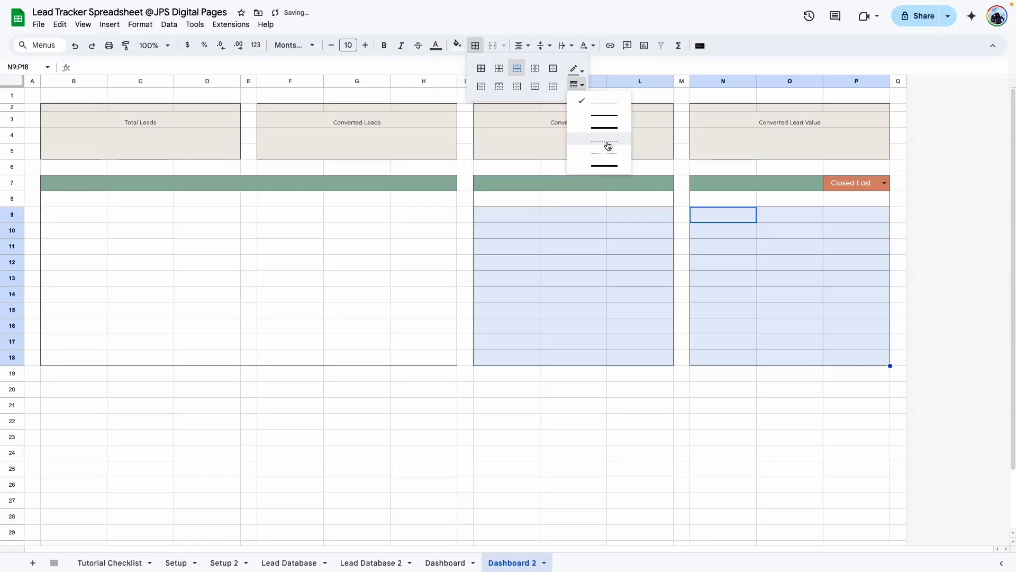
{"action": "left_click", "coordinate": [607, 141]}
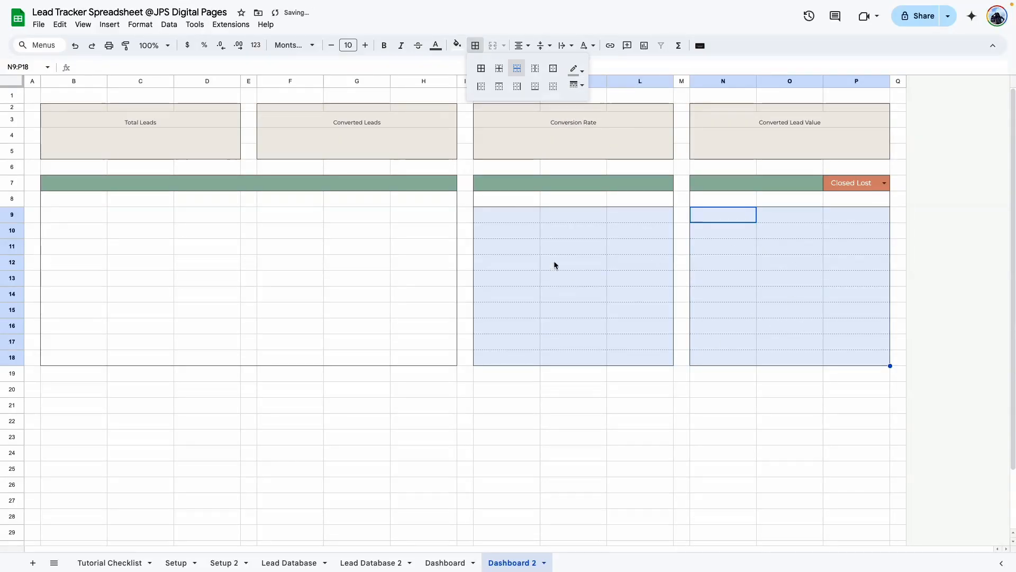
Fill the table areas J9:L18 and N9:P18 with the custom beige color
{"action": "left_click", "coordinate": [457, 45]}
{"action": "left_click", "coordinate": [482, 189]}
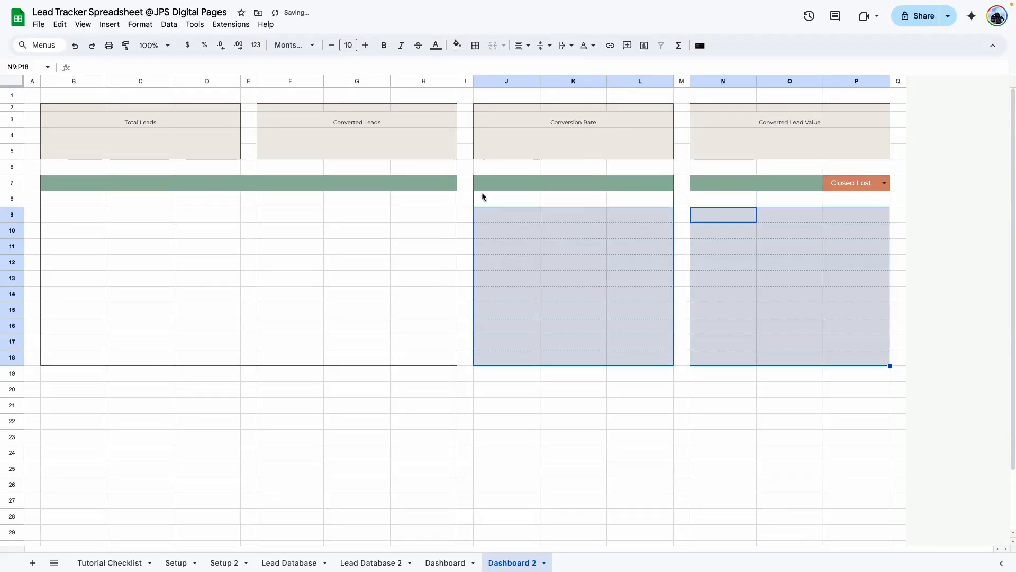
{"action": "left_click", "coordinate": [573, 278]}
{"action": "left_click_drag", "start_coordinate": [508, 199], "coordinate": [687, 200]}
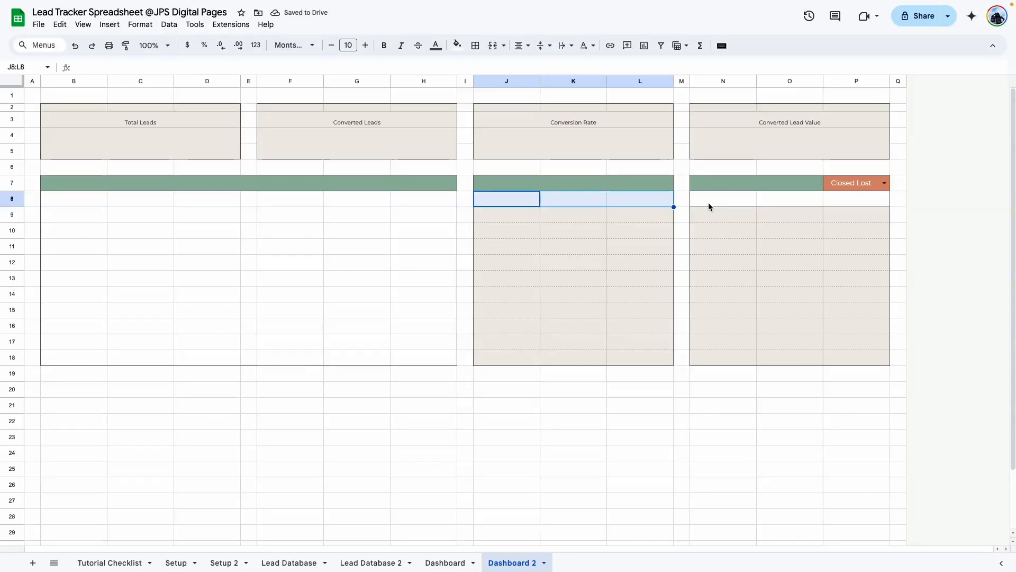
{"action": "left_click", "coordinate": [503, 200]}
{"action": "left_click", "coordinate": [589, 200]}
{"action": "left_click", "coordinate": [618, 200]}
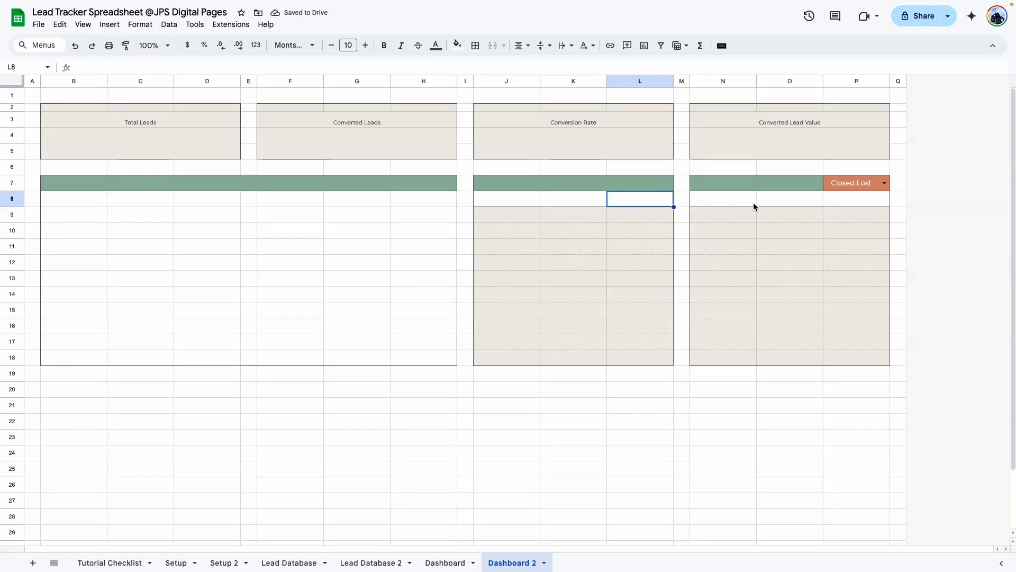
{"action": "left_click", "coordinate": [749, 203]}
{"action": "left_click", "coordinate": [870, 310]}
Copy the column headers in J8:P8 from the original Dashboard sheet
{"action": "left_click", "coordinate": [445, 562]}
{"action": "left_click", "coordinate": [505, 199]}
{"action": "left_click", "coordinate": [585, 200]}
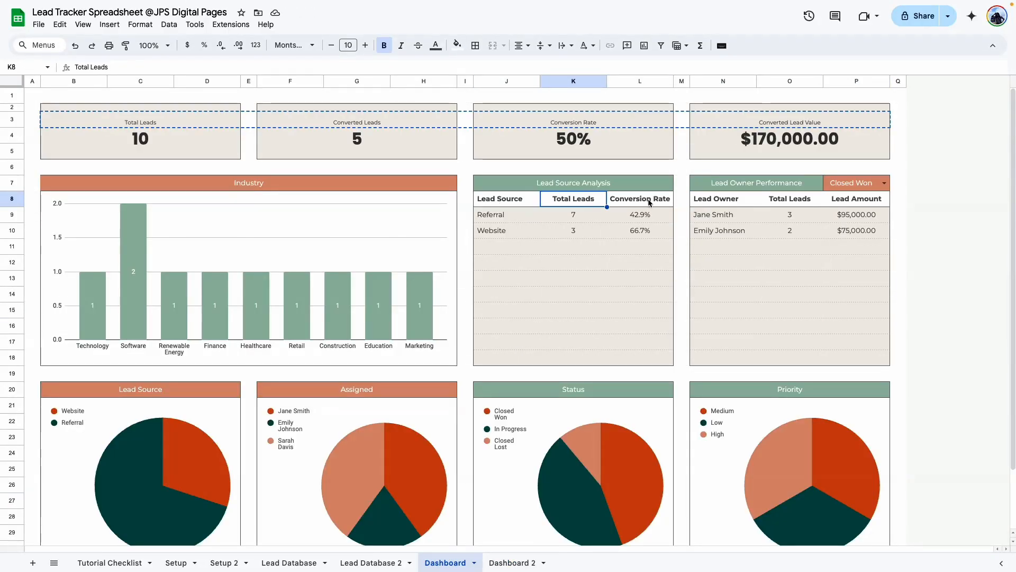
{"action": "left_click", "coordinate": [653, 199]}
{"action": "left_click", "coordinate": [724, 199]}
{"action": "left_click_drag", "start_coordinate": [484, 200], "coordinate": [842, 200]}
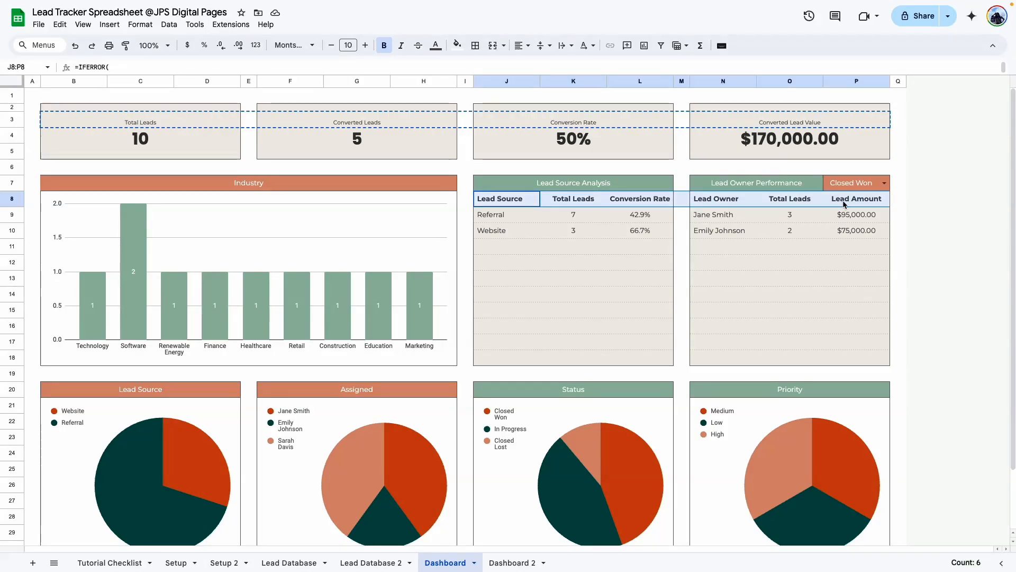
{"action": "key", "text": "ctrl+c"}
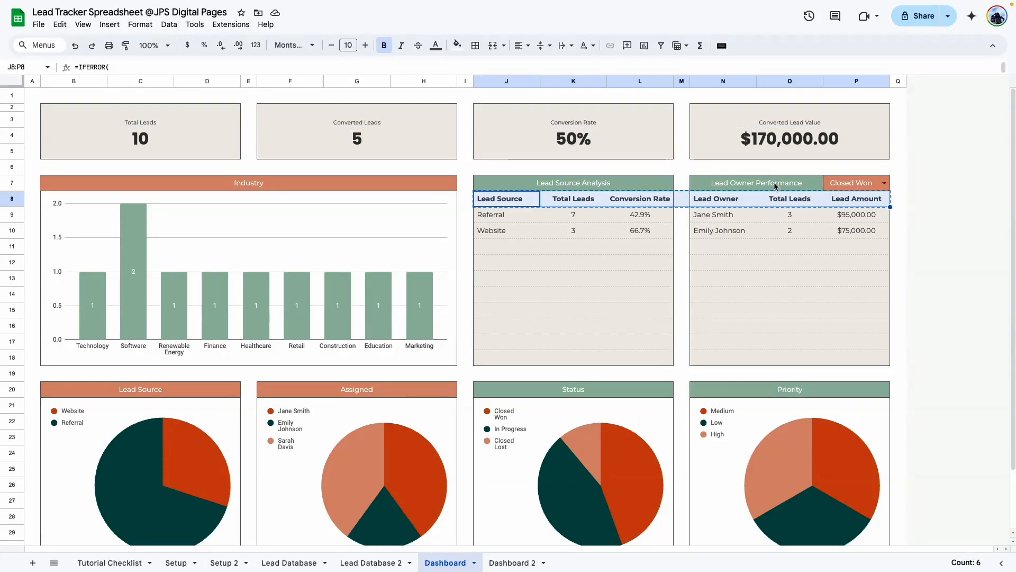
On Dashboard 2, enter the title Lead Source Analysis in J7 and Lead Owner Performance in N7
{"action": "left_click", "coordinate": [506, 562]}
{"action": "left_click", "coordinate": [506, 183]}
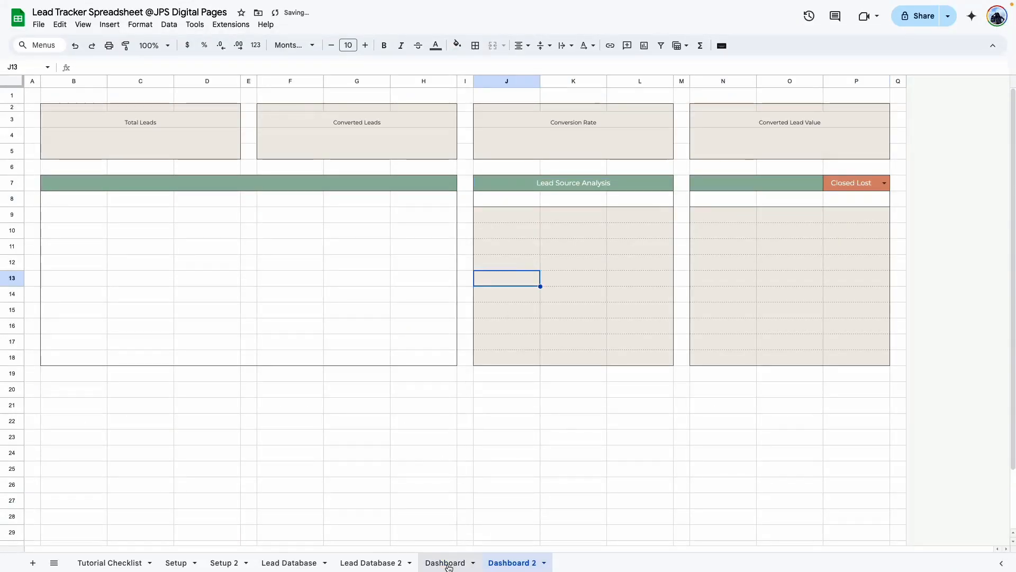
{"action": "left_click", "coordinate": [714, 188]}
{"action": "type", "text": "Lead Owner Performance"}
{"action": "left_click", "coordinate": [650, 253]}
Paste the copied headers as values only starting at J8 and make J8:P8 bold
{"action": "right_click", "coordinate": [531, 200]}
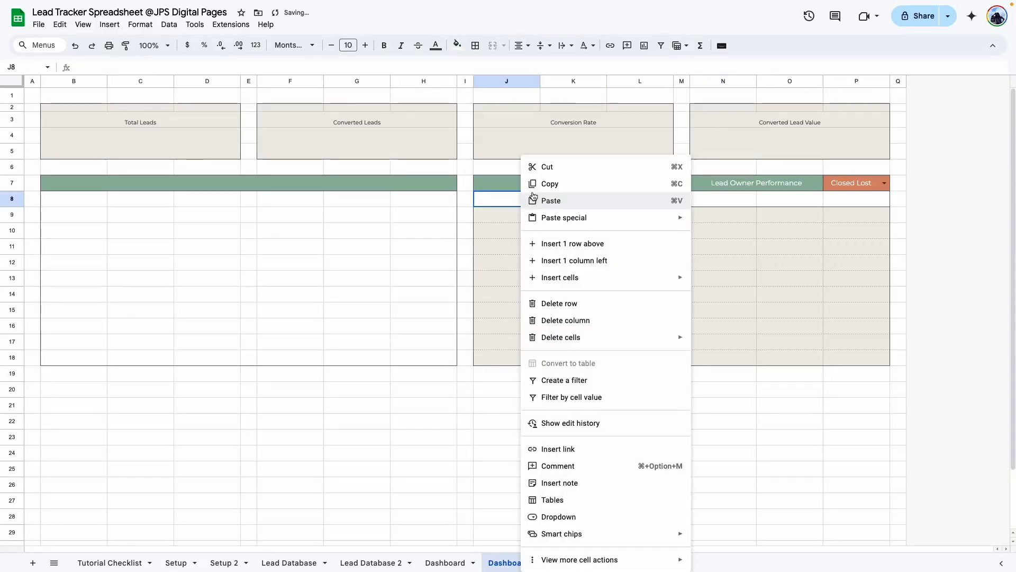
{"action": "mouse_move", "coordinate": [555, 217]}
{"action": "left_click", "coordinate": [742, 221]}
{"action": "left_click", "coordinate": [597, 281]}
{"action": "left_click_drag", "start_coordinate": [503, 200], "coordinate": [855, 201]}
{"action": "left_click", "coordinate": [385, 49]}
{"action": "left_click", "coordinate": [499, 252]}
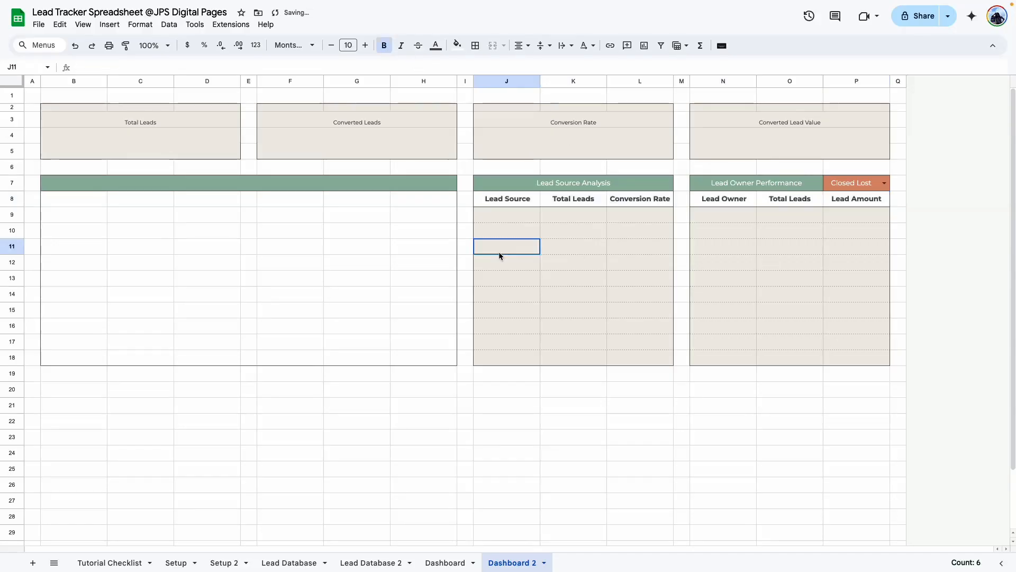
{"action": "left_click", "coordinate": [811, 296]}
Add a dark gray outer border around B20:D31 on Dashboard 2, matching the chart box layout of the original Dashboard
{"action": "left_click", "coordinate": [445, 563]}
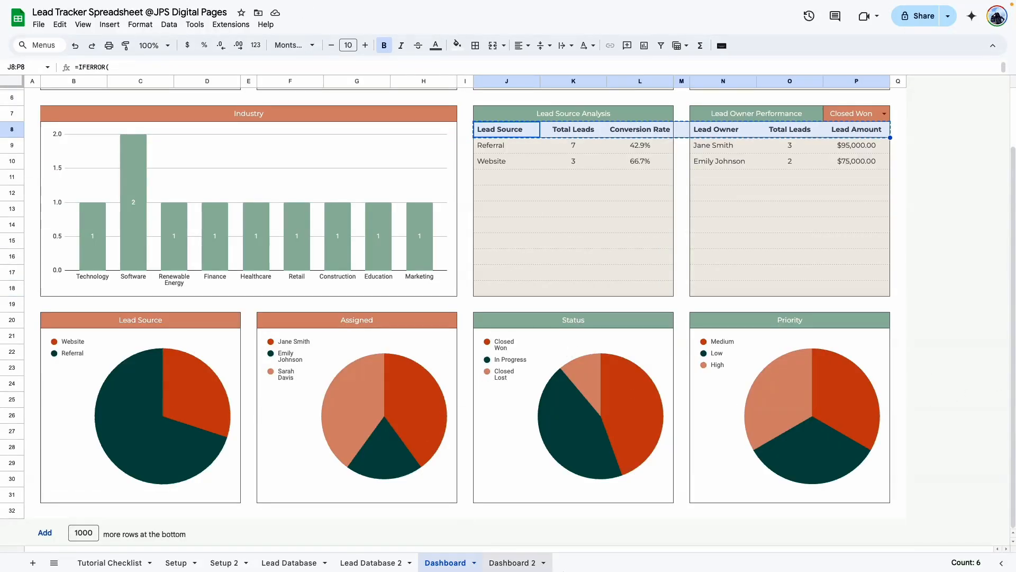
{"action": "left_click", "coordinate": [506, 562]}
{"action": "left_click_drag", "start_coordinate": [62, 322], "coordinate": [240, 503]}
{"action": "left_click", "coordinate": [140, 383]}
{"action": "left_click_drag", "start_coordinate": [55, 320], "coordinate": [237, 497]}
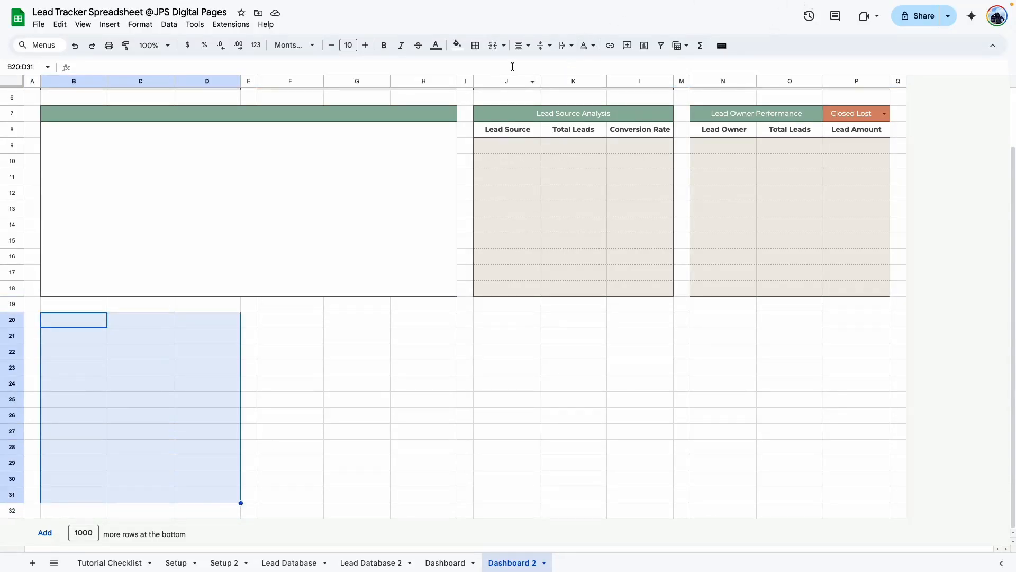
{"action": "left_click", "coordinate": [475, 45]}
{"action": "left_click", "coordinate": [576, 69]}
{"action": "left_click", "coordinate": [590, 107]}
{"action": "left_click", "coordinate": [554, 71]}
Merge B20:D20 into a bordered header cell and fill it with the custom terracotta color
{"action": "left_click_drag", "start_coordinate": [62, 320], "coordinate": [208, 326]}
{"action": "left_click", "coordinate": [503, 45]}
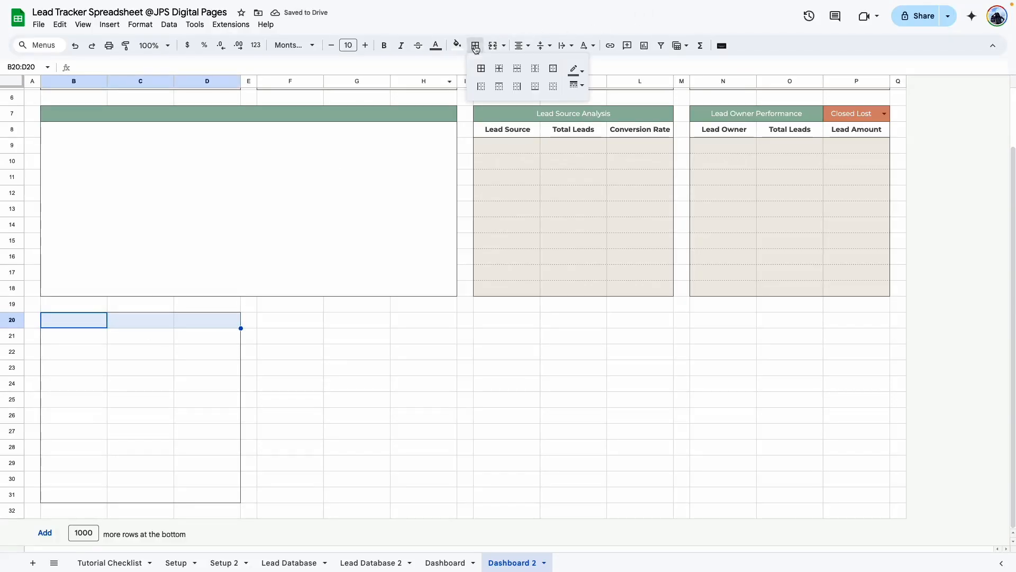
{"action": "left_click", "coordinate": [494, 64]}
{"action": "left_click", "coordinate": [457, 46]}
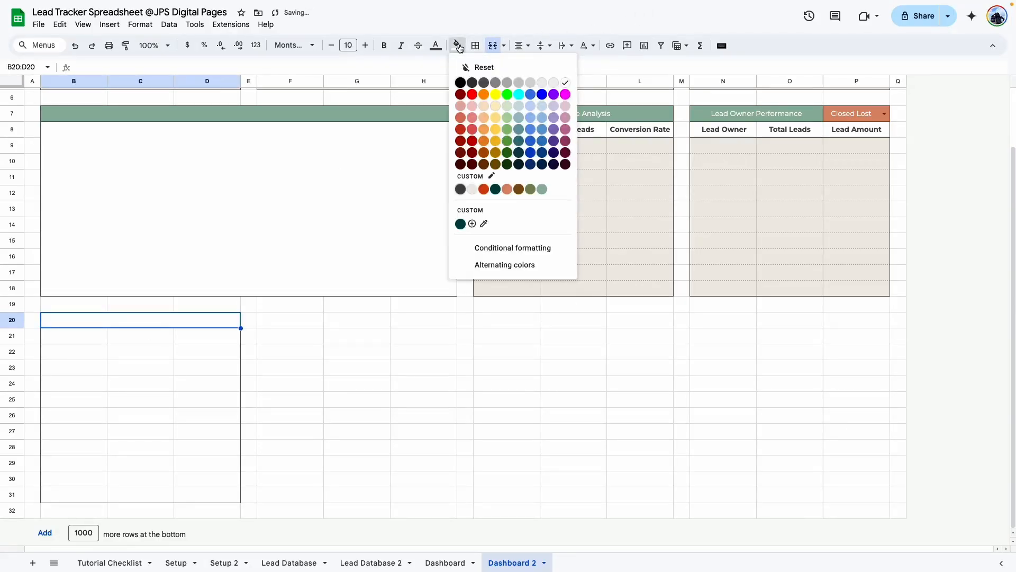
{"action": "left_click", "coordinate": [507, 189]}
Merge B21:D31 into one block beneath the terracotta header
{"action": "left_click_drag", "start_coordinate": [78, 338], "coordinate": [218, 499]}
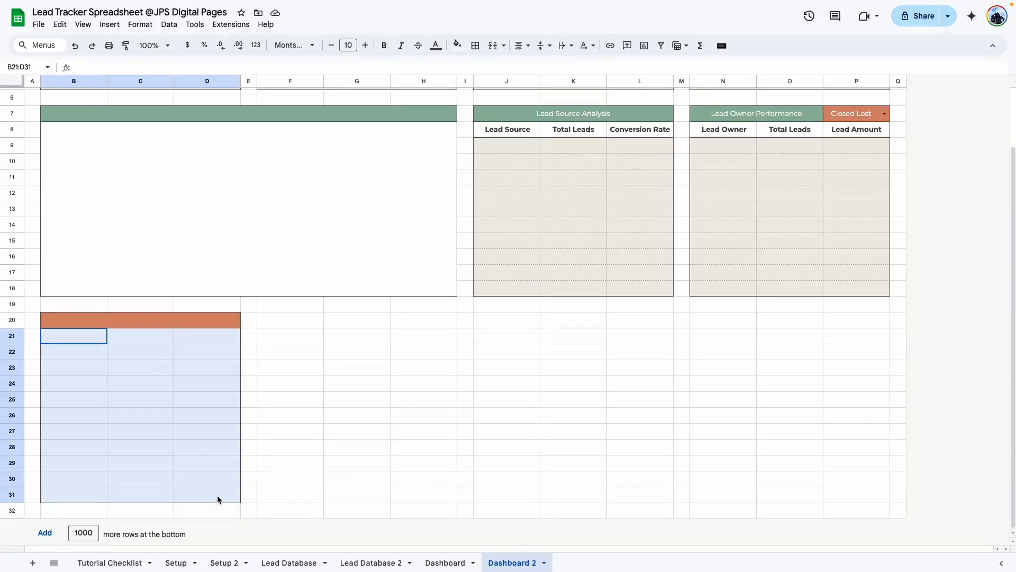
{"action": "left_click", "coordinate": [290, 320]}
{"action": "left_click", "coordinate": [360, 413]}
Copy the formatting of B20:D31 with Paint format onto the three boxes F20:H31, J20:L31 and N20:P31
{"action": "left_click_drag", "start_coordinate": [204, 325], "coordinate": [206, 495]}
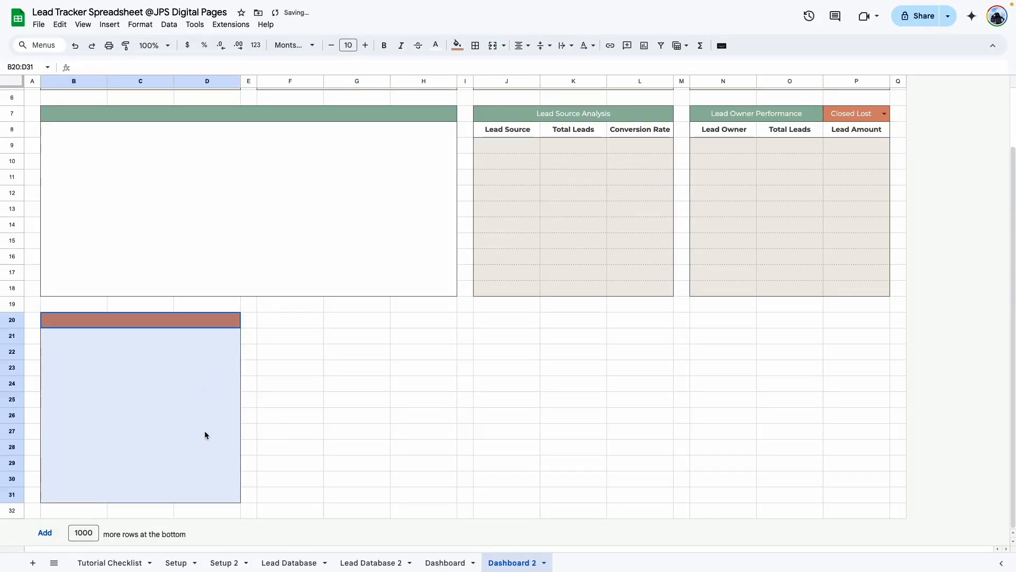
{"action": "left_click", "coordinate": [126, 46]}
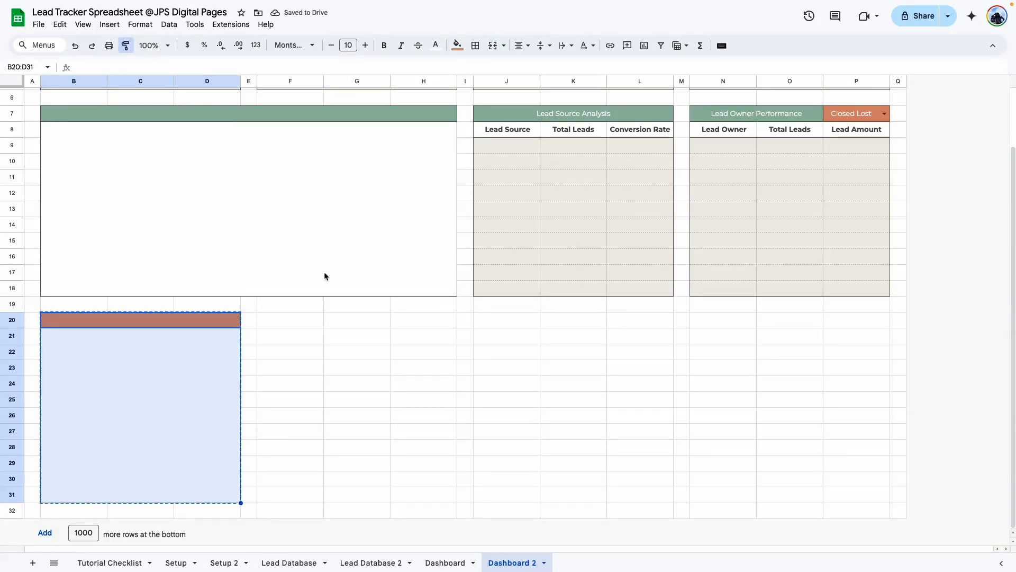
{"action": "left_click", "coordinate": [271, 321]}
{"action": "left_click_drag", "start_coordinate": [212, 321], "coordinate": [400, 421]}
{"action": "left_click", "coordinate": [126, 46]}
{"action": "left_click", "coordinate": [502, 321]}
{"action": "left_click", "coordinate": [565, 441]}
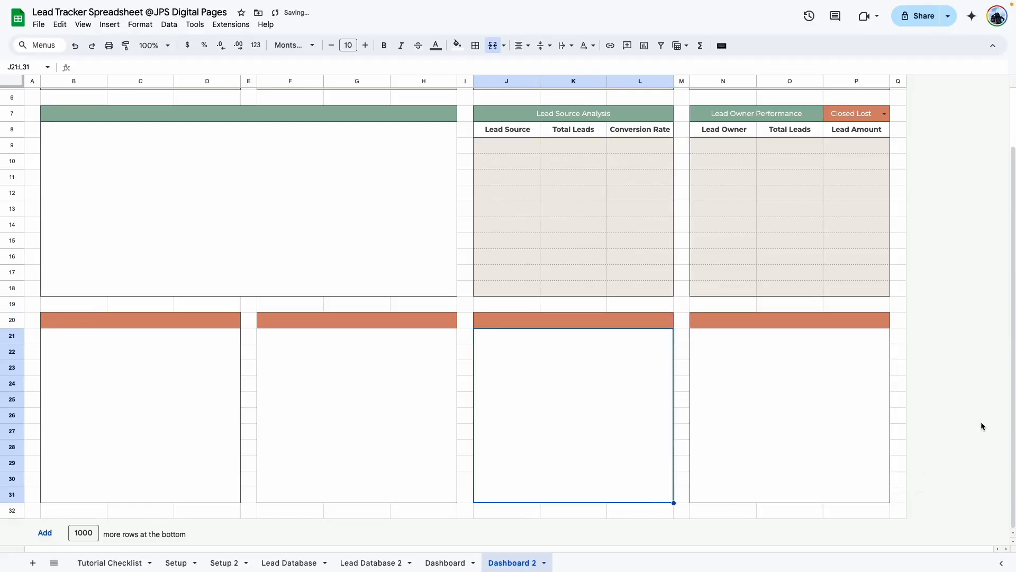
Compare Dashboard 2 with the original Dashboard and mark the Dashboard structure item as complete on the Tutorial Checklist sheet
{"action": "left_click", "coordinate": [983, 427]}
{"action": "left_click", "coordinate": [445, 562]}
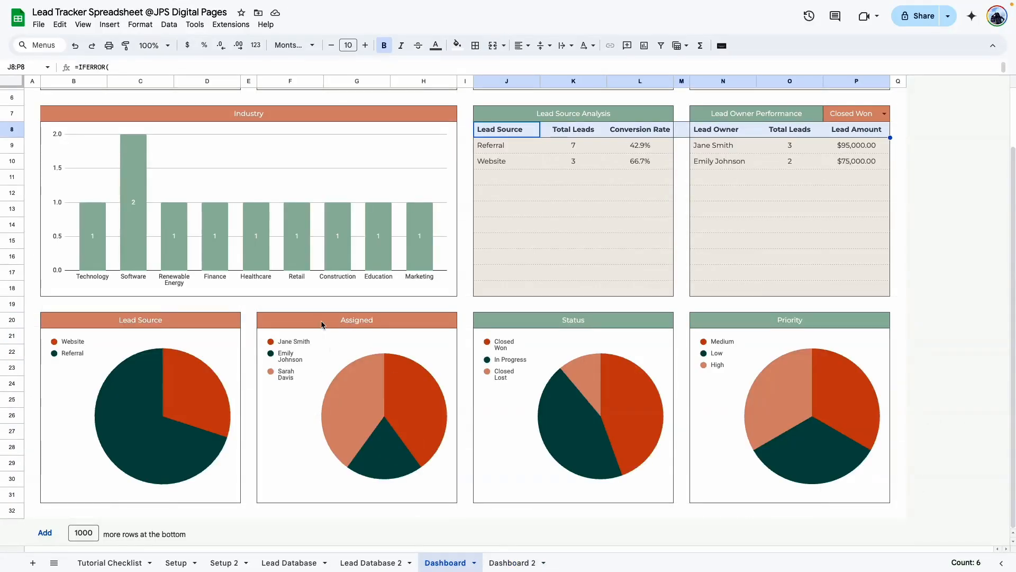
{"action": "scroll", "coordinate": [322, 323], "scroll_direction": "up", "scroll_amount": 2}
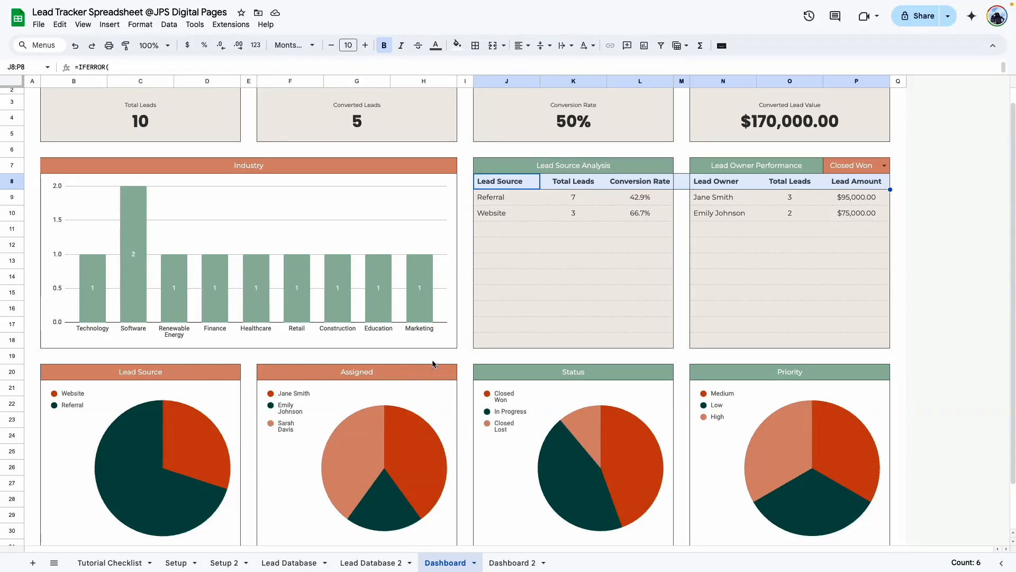
{"action": "left_click", "coordinate": [509, 562]}
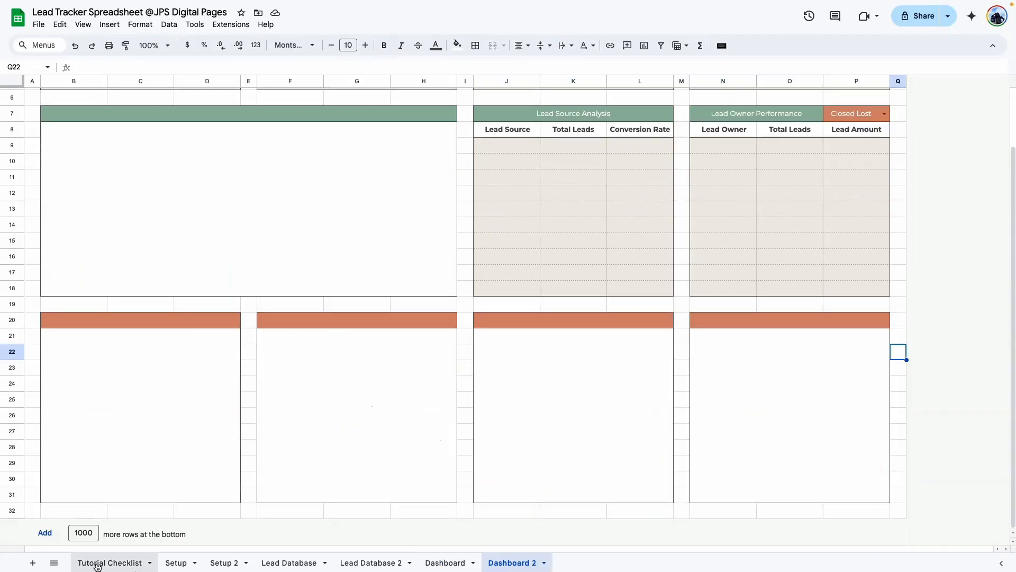
{"action": "left_click", "coordinate": [110, 562]}
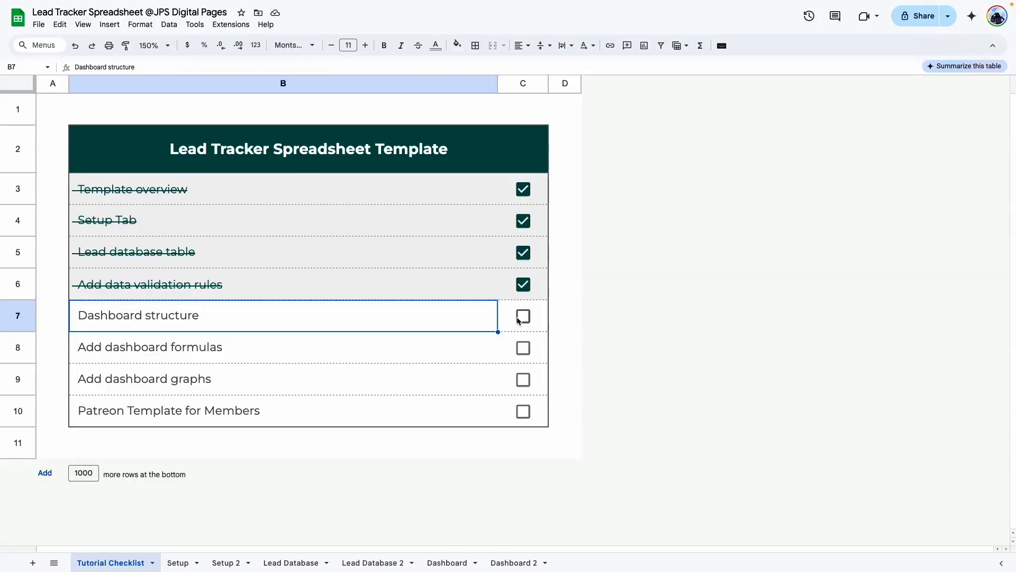
{"action": "left_click", "coordinate": [518, 320]}
{"action": "left_click", "coordinate": [187, 357]}
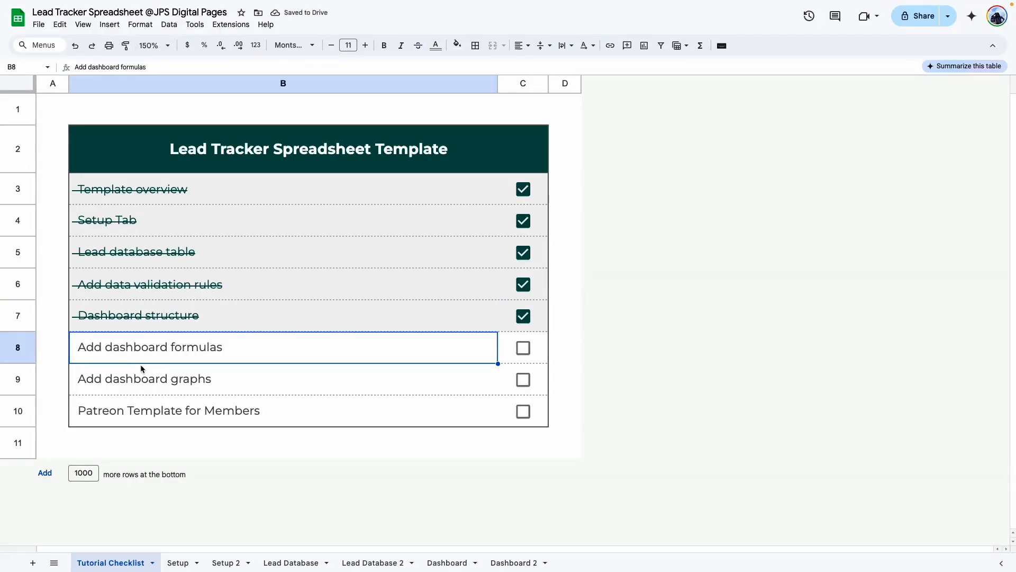
Examine the Total Leads formula on the Dashboard sheet and the # column entries it counts on the Lead Database sheet
{"action": "left_click", "coordinate": [446, 562]}
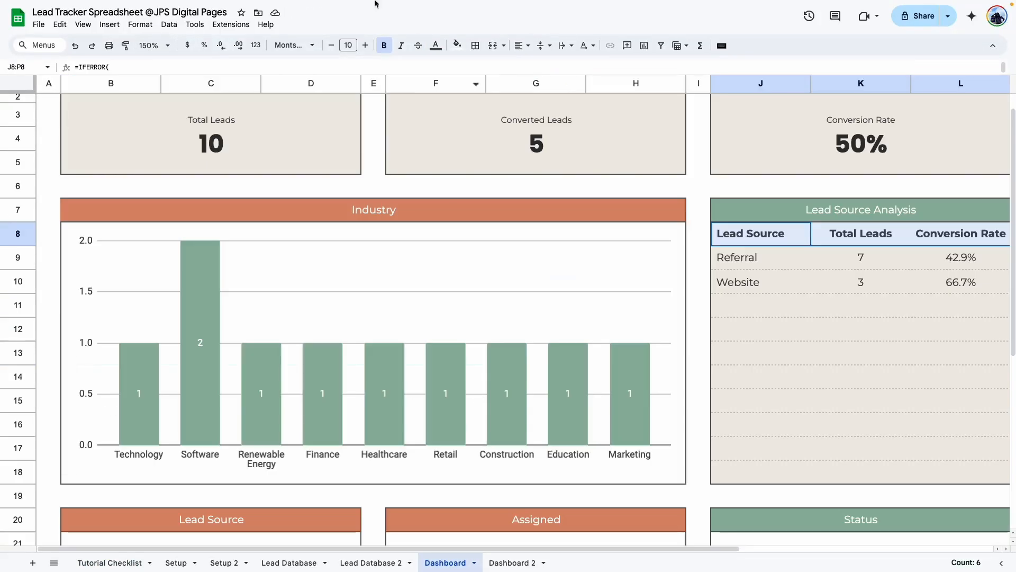
{"action": "scroll", "coordinate": [308, 159], "scroll_direction": "up", "scroll_amount": 1}
{"action": "left_click", "coordinate": [374, 191]}
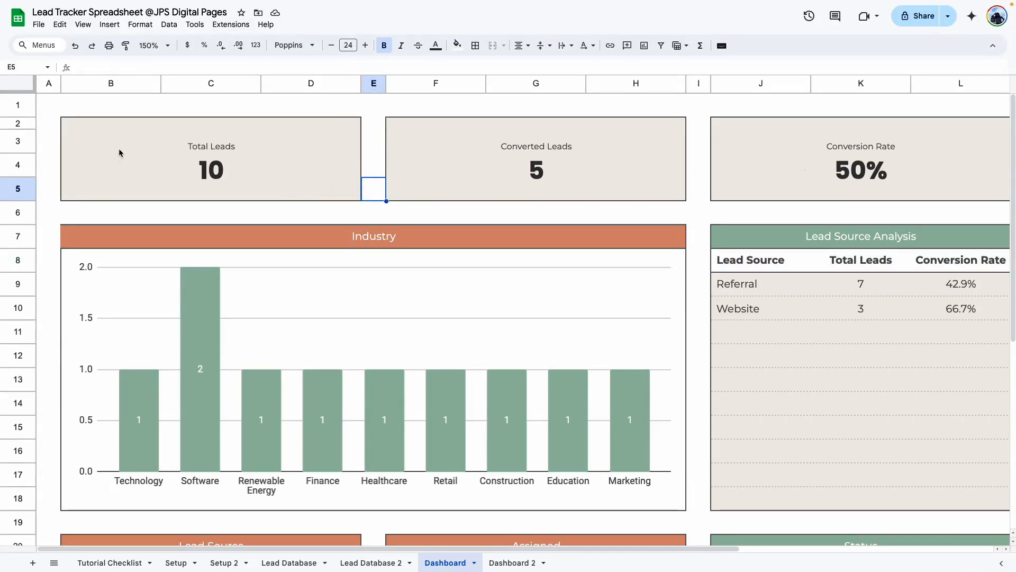
{"action": "left_click", "coordinate": [276, 152]}
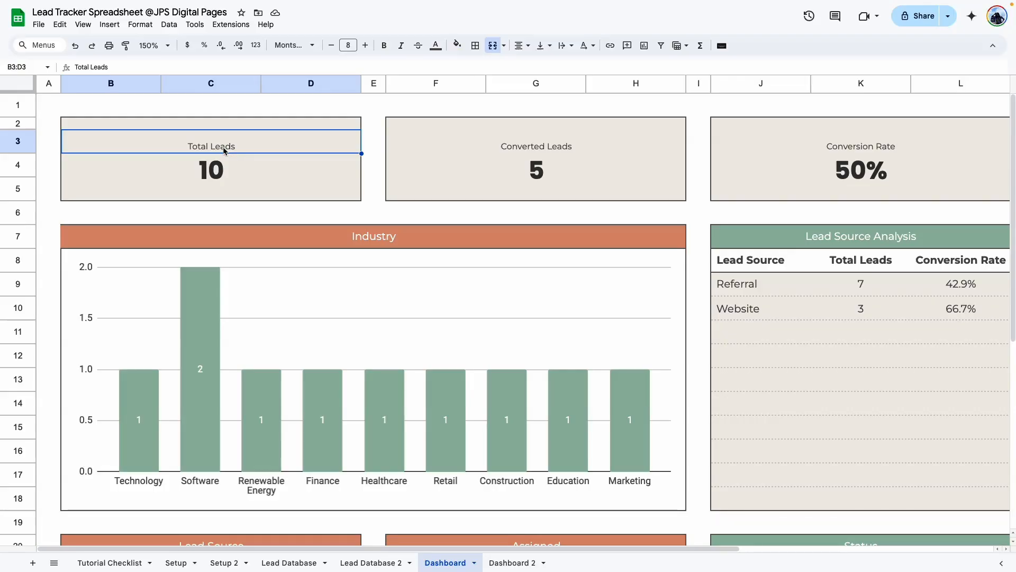
{"action": "double_click", "coordinate": [83, 176]}
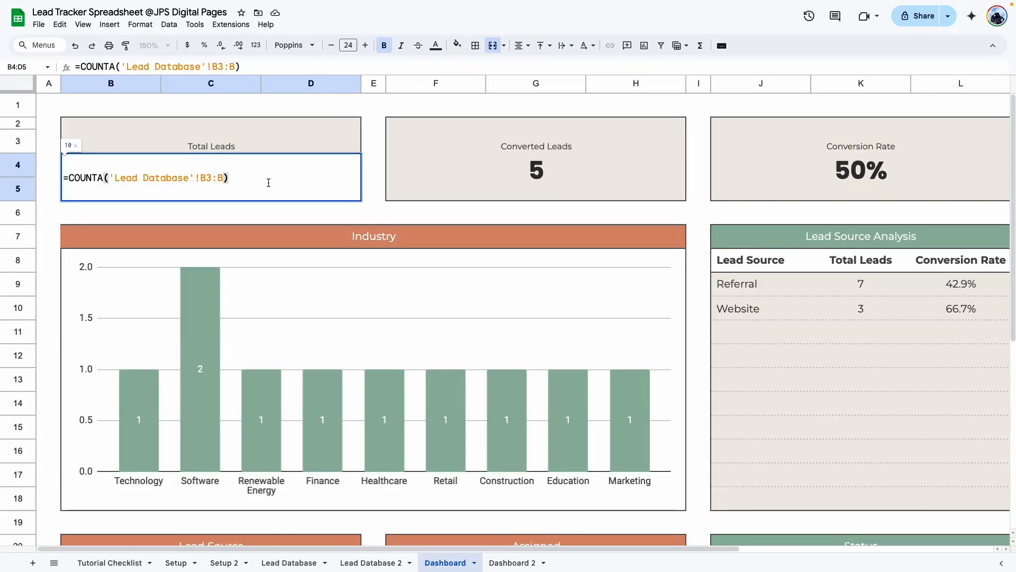
{"action": "left_click", "coordinate": [289, 562]}
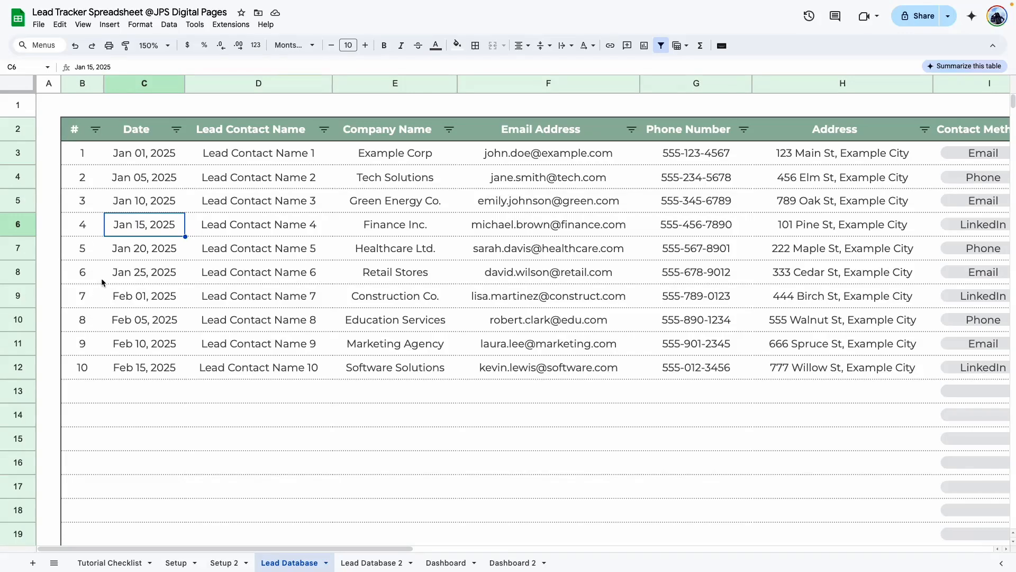
{"action": "left_click_drag", "start_coordinate": [87, 152], "coordinate": [96, 365]}
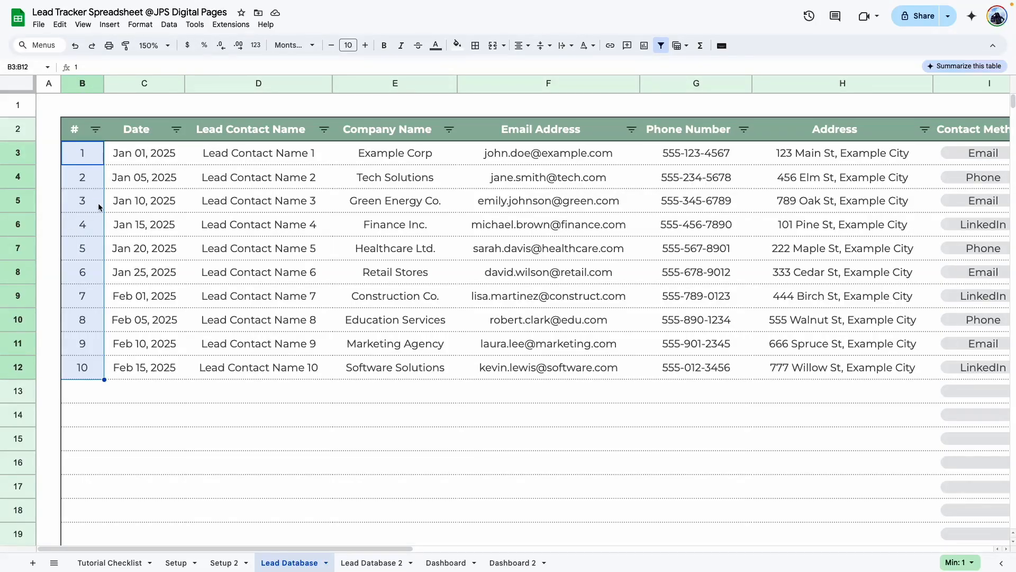
Copy the Dashboard's Total Leads COUNTA formula into B4:D5 on Dashboard 2, changing its reference to 'Lead Database 2'!B3:B
{"action": "left_click", "coordinate": [445, 562]}
{"action": "double_click", "coordinate": [191, 166]}
{"action": "key", "text": "ctrl+c"}
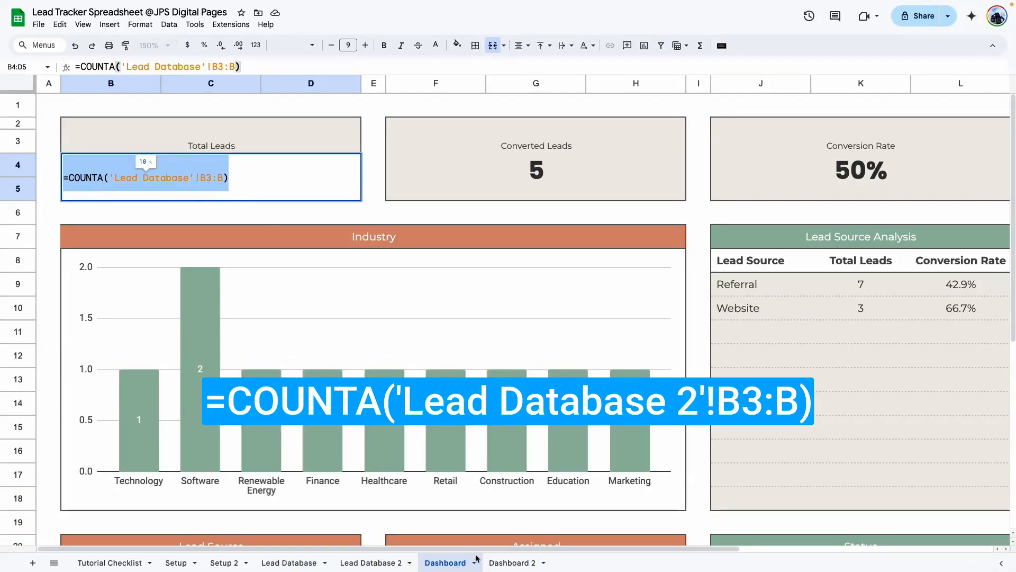
{"action": "left_click", "coordinate": [506, 562]}
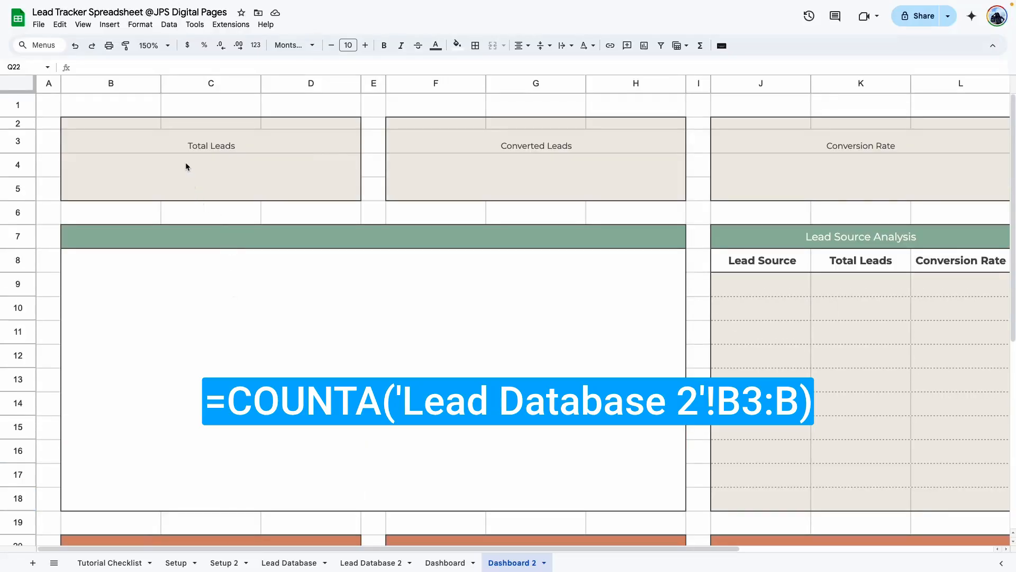
{"action": "double_click", "coordinate": [185, 166]}
{"action": "key", "text": "ctrl+v"}
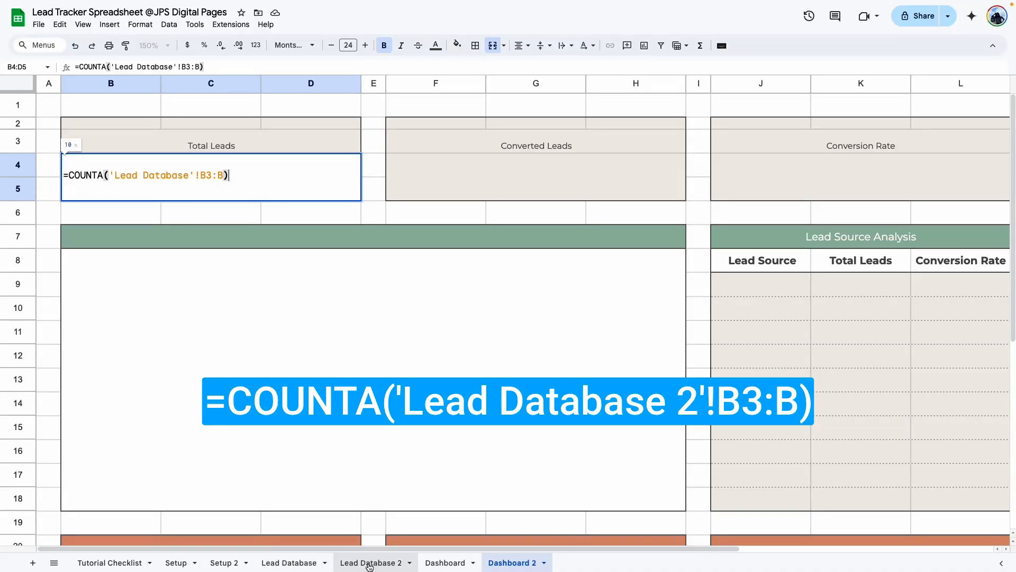
{"action": "left_click", "coordinate": [189, 176]}
{"action": "type", "text": "2"}
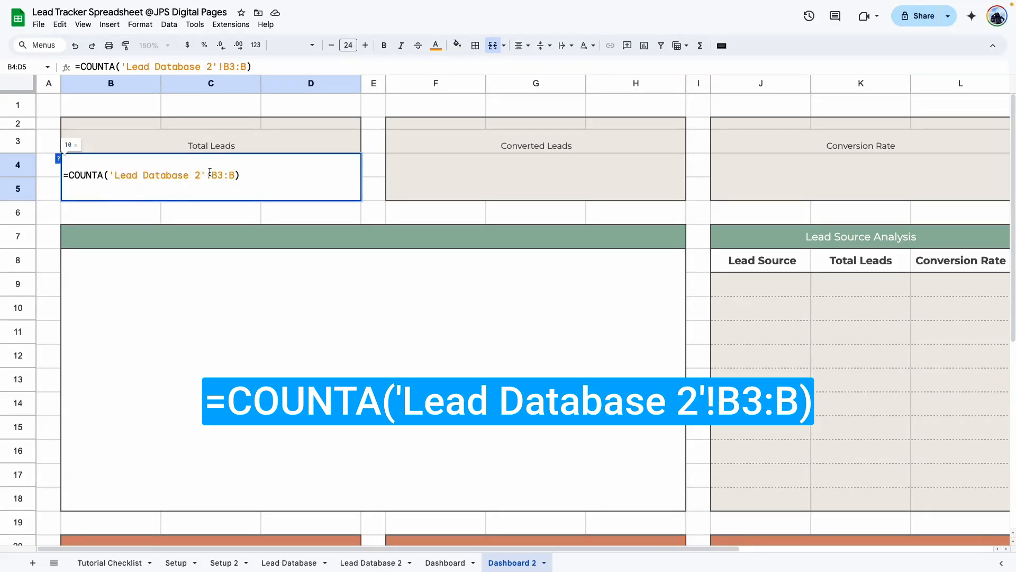
{"action": "key", "text": "Return"}
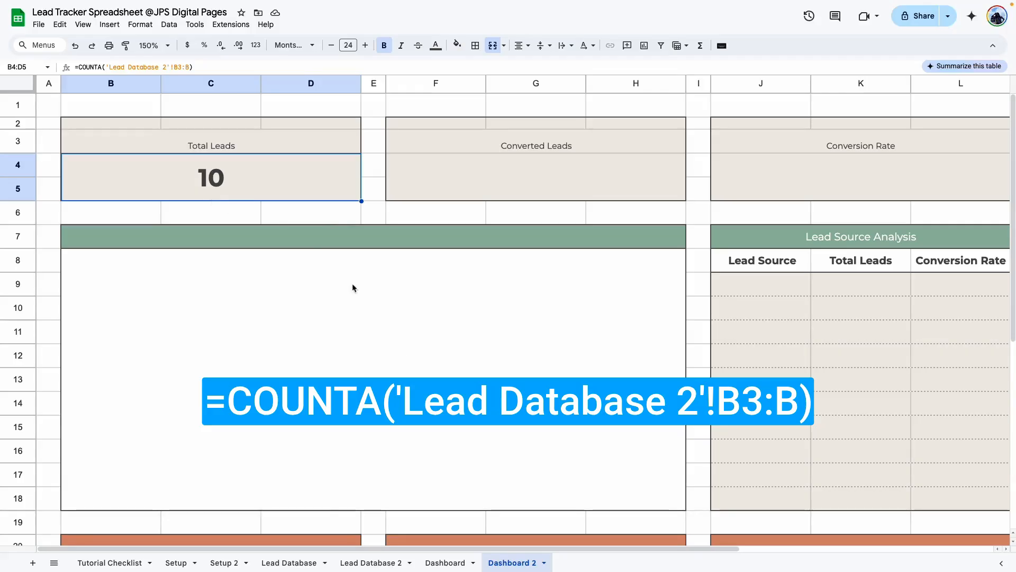
Test the Total Leads count on Dashboard 2 by clearing B8:B12 on Lead Database 2, and undo the deletion
{"action": "left_click", "coordinate": [373, 562]}
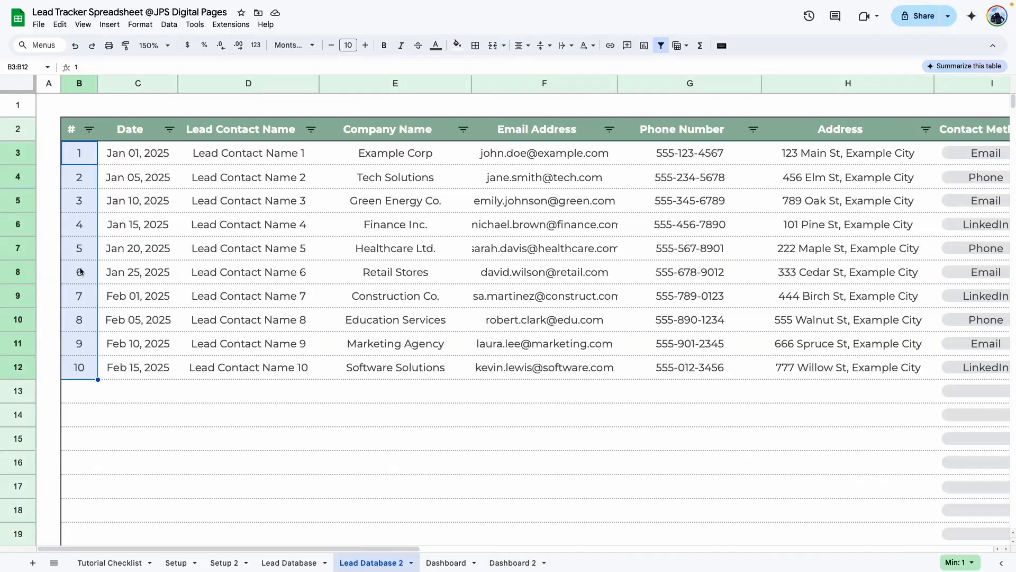
{"action": "left_click", "coordinate": [80, 395]}
{"action": "left_click_drag", "start_coordinate": [80, 370], "coordinate": [78, 268]}
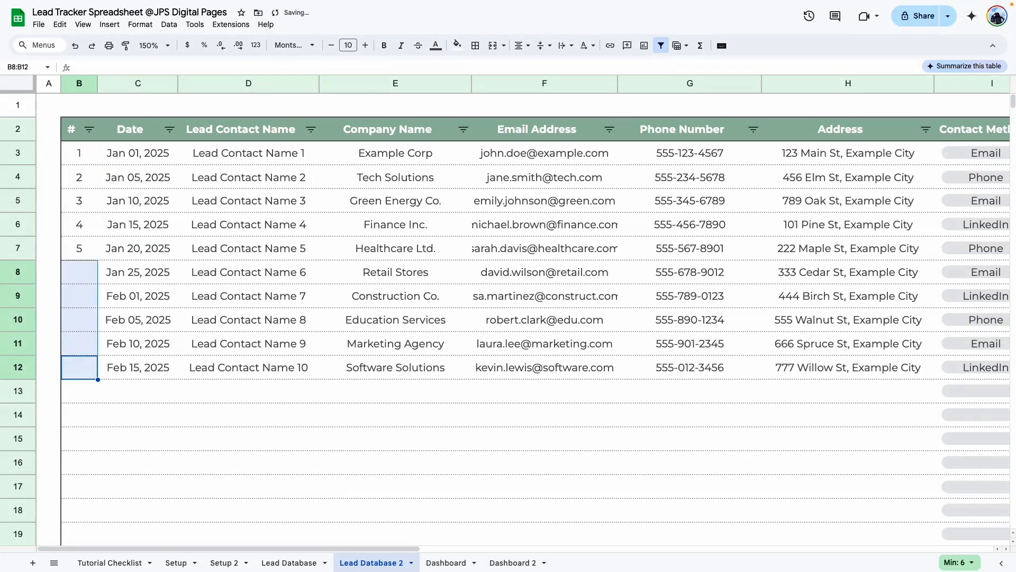
{"action": "left_click", "coordinate": [119, 437]}
{"action": "left_click", "coordinate": [512, 562]}
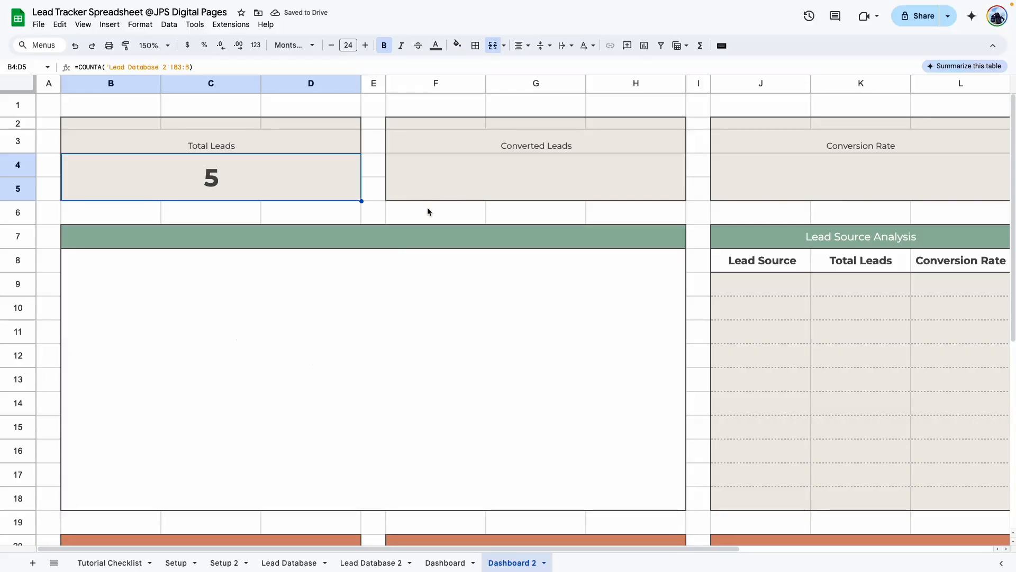
{"action": "key", "text": "super+z"}
{"action": "left_click", "coordinate": [334, 494]}
Examine the Converted Leads COUNTIF formula with its "Closed Won" criterion on the Dashboard sheet and copy the full formula
{"action": "left_click", "coordinate": [443, 563]}
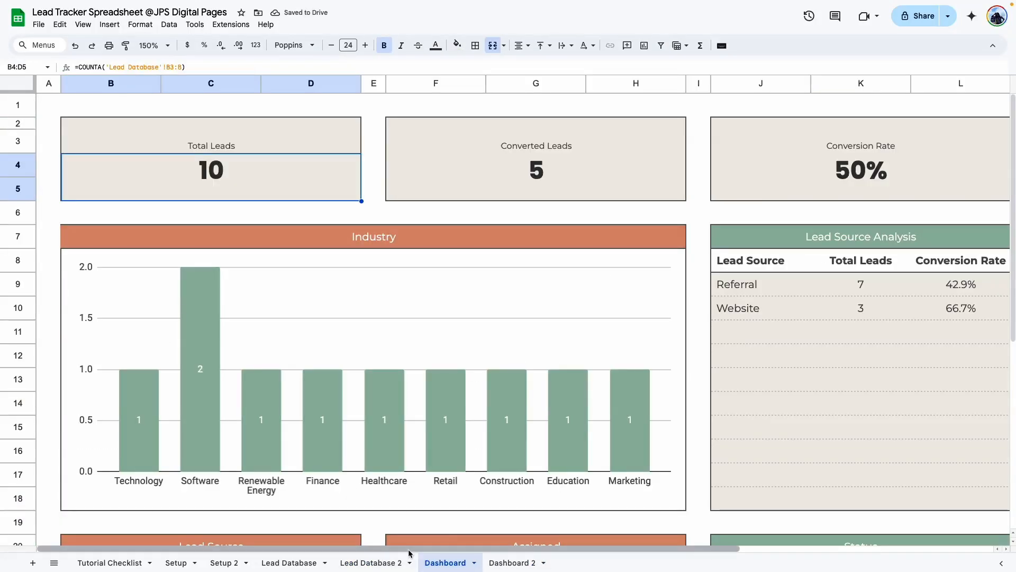
{"action": "left_click", "coordinate": [151, 168]}
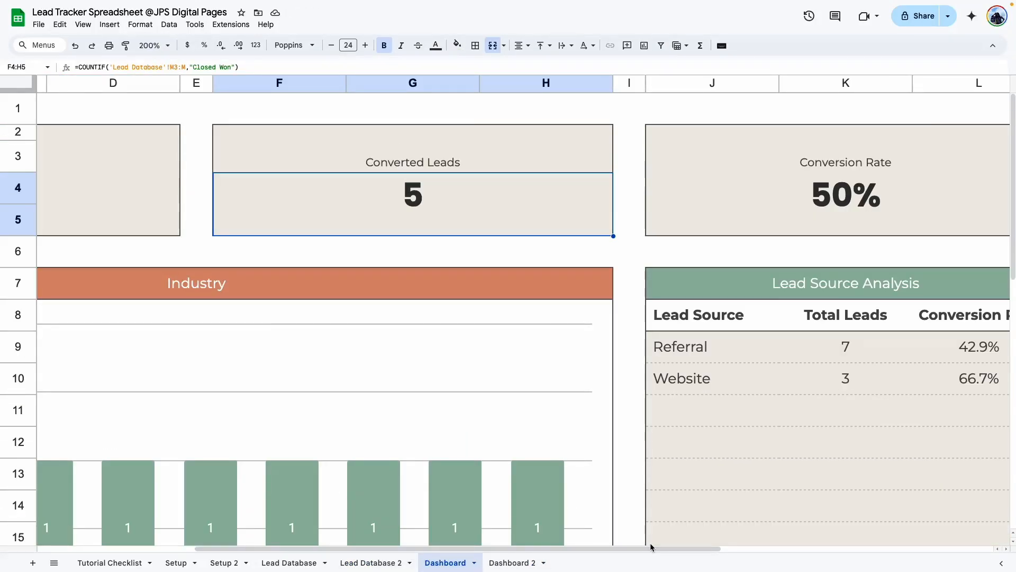
{"action": "left_click", "coordinate": [636, 431]}
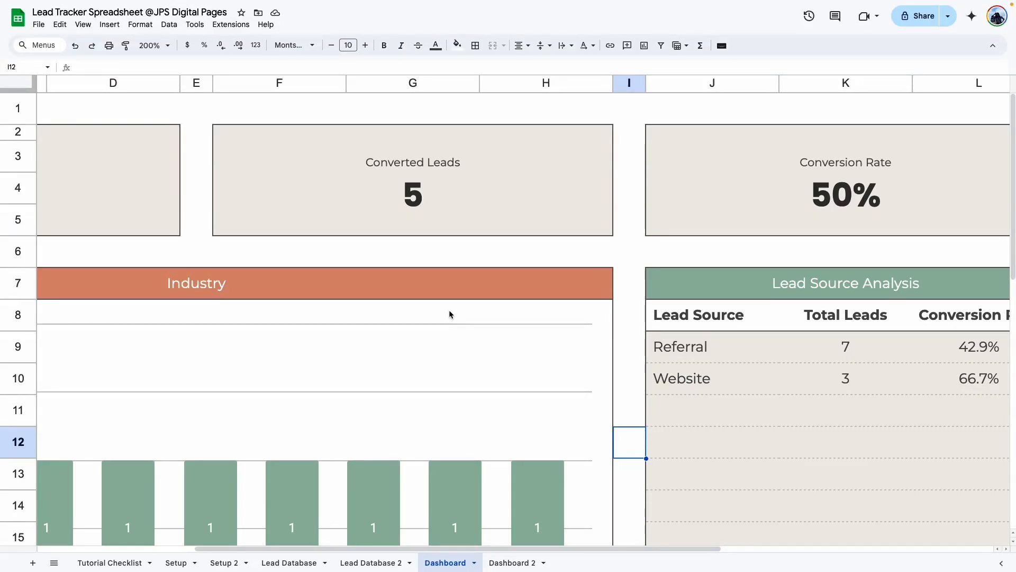
{"action": "double_click", "coordinate": [424, 201]}
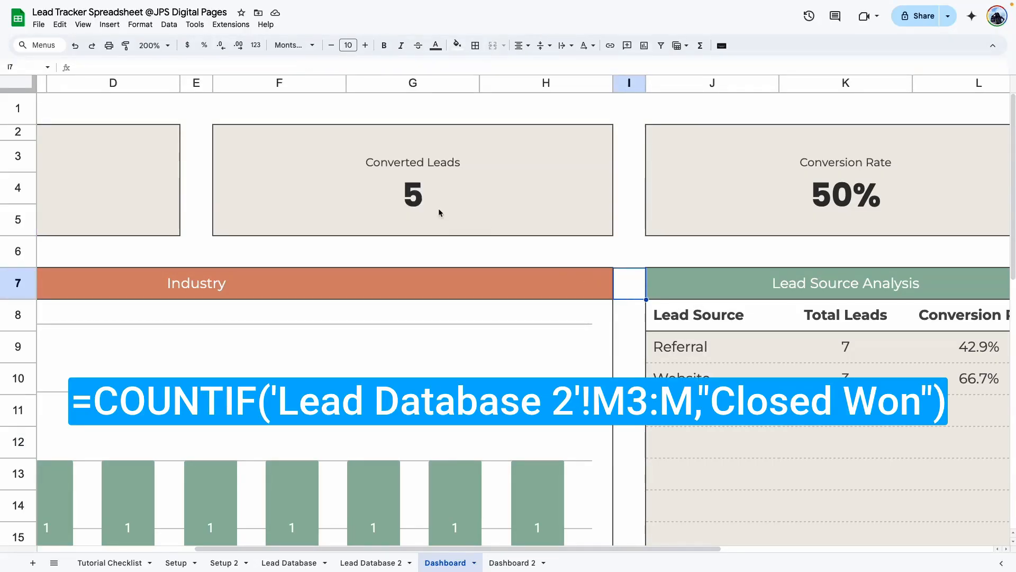
{"action": "double_click", "coordinate": [438, 175]}
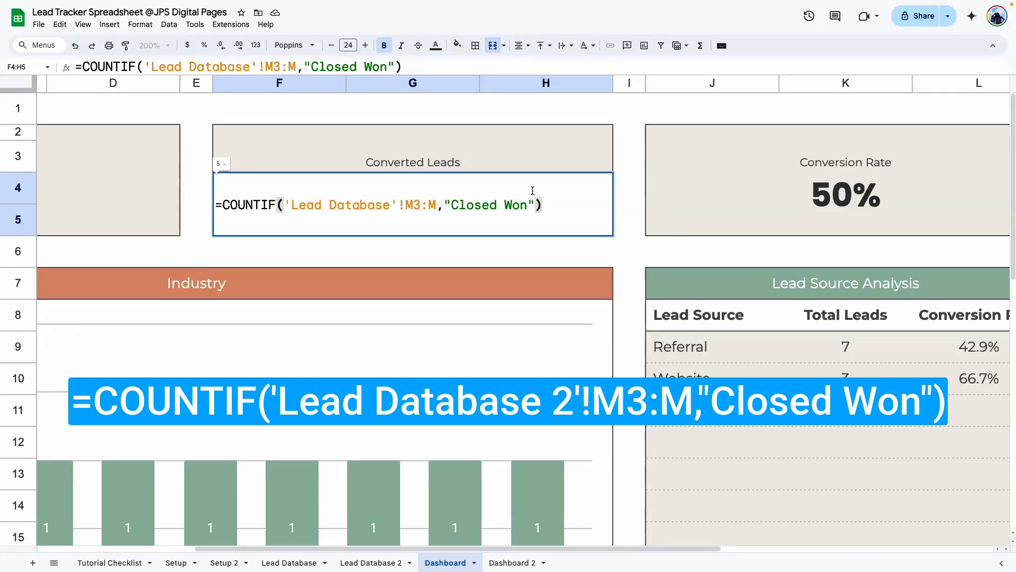
{"action": "left_click_drag", "start_coordinate": [451, 204], "coordinate": [528, 206]}
{"action": "left_click", "coordinate": [466, 204]}
{"action": "left_click_drag", "start_coordinate": [452, 204], "coordinate": [208, 201]}
{"action": "key", "text": "ctrl+c"}
{"action": "left_click", "coordinate": [542, 205]}
{"action": "left_click", "coordinate": [629, 347]}
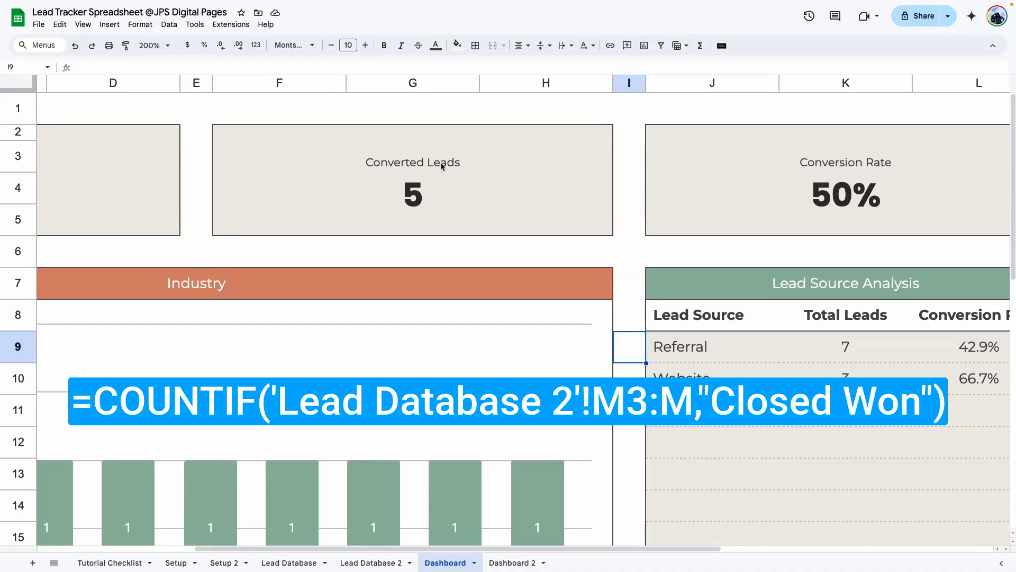
Paste the COUNTIF formula into the Converted Leads cell F4:H5 on Dashboard 2, changing its reference to 'Lead Database 2'!M3:M
{"action": "left_click", "coordinate": [511, 562]}
{"action": "scroll", "coordinate": [493, 473], "scroll_direction": "right", "scroll_amount": 5}
{"action": "double_click", "coordinate": [279, 184]}
{"action": "key", "text": "ctrl+v"}
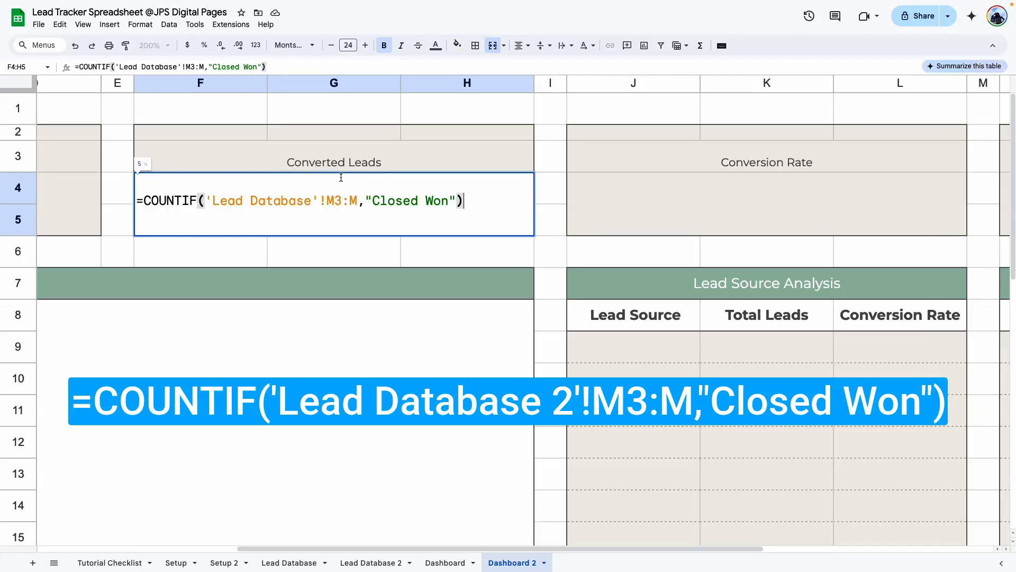
{"action": "left_click", "coordinate": [310, 199]}
{"action": "type", "text": "2"}
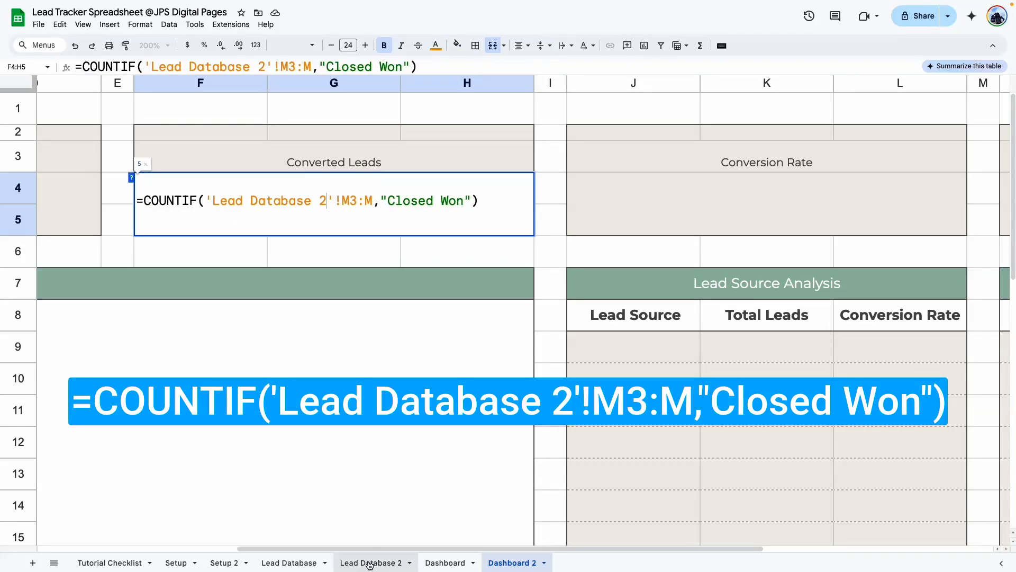
{"action": "key", "text": "Return"}
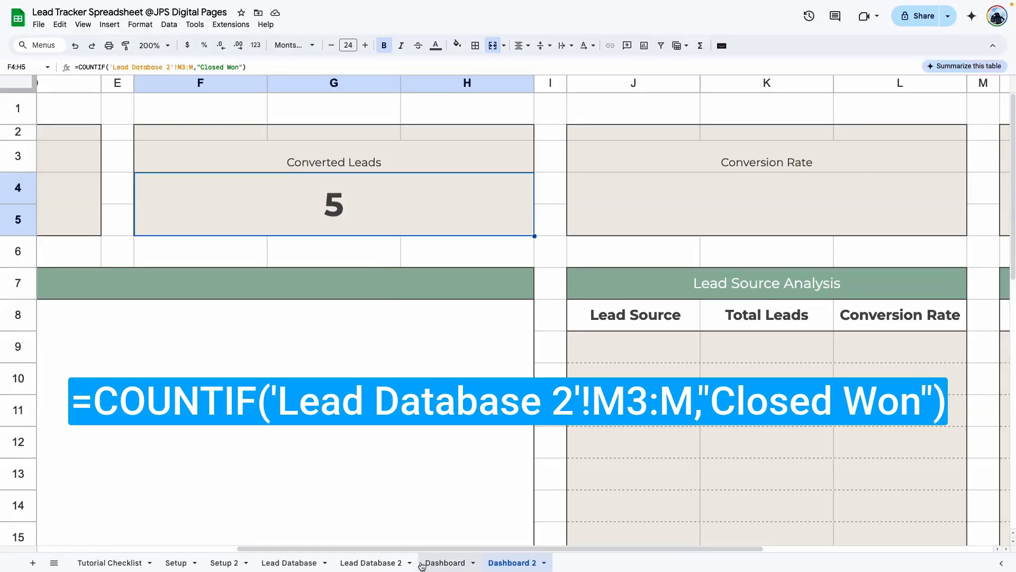
Set the status in M3 on Lead Database 2 to New and check the Converted Leads count on Dashboard 2
{"action": "left_click", "coordinate": [377, 562]}
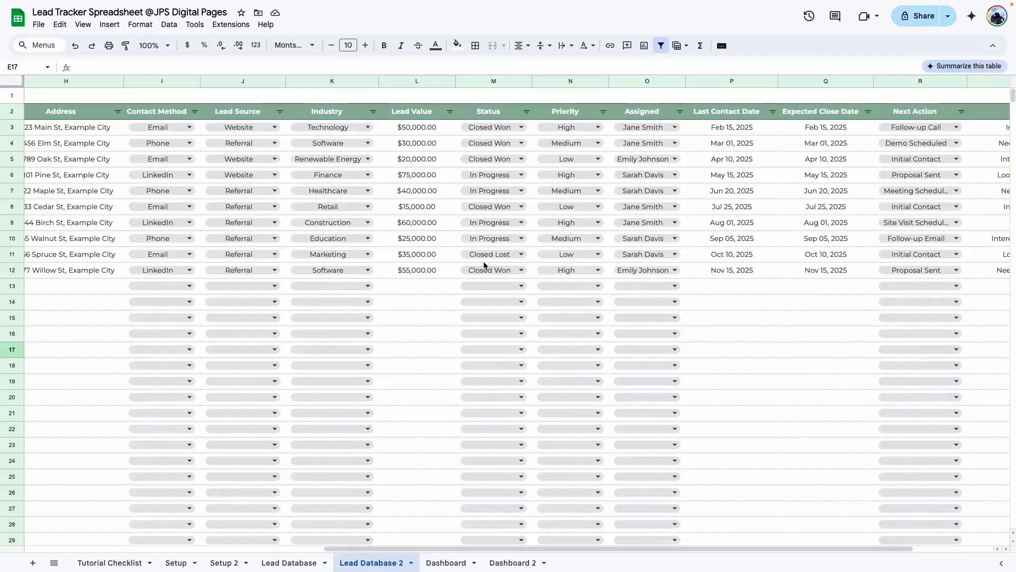
{"action": "left_click", "coordinate": [521, 127]}
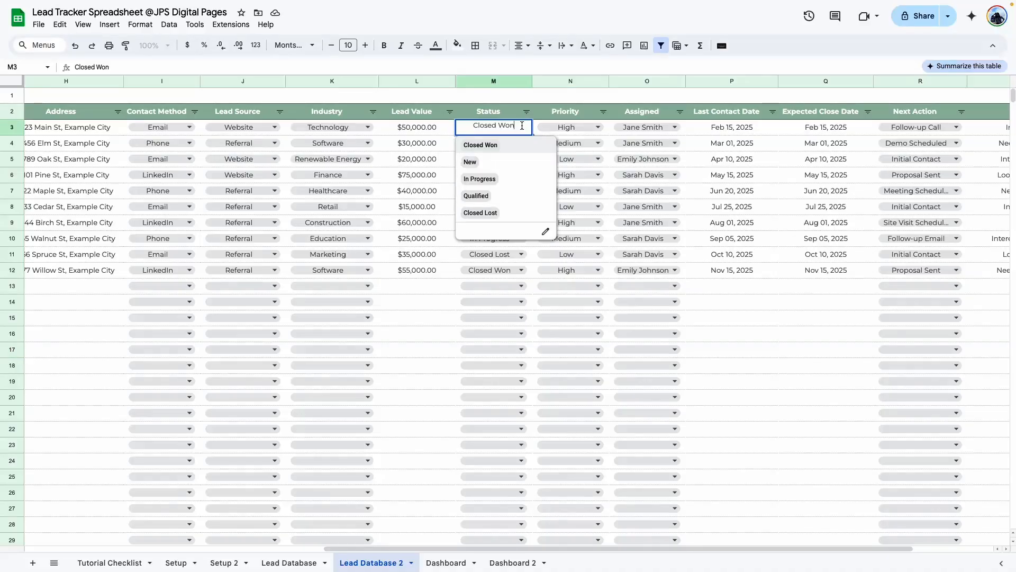
{"action": "left_click", "coordinate": [473, 160]}
{"action": "left_click", "coordinate": [512, 562]}
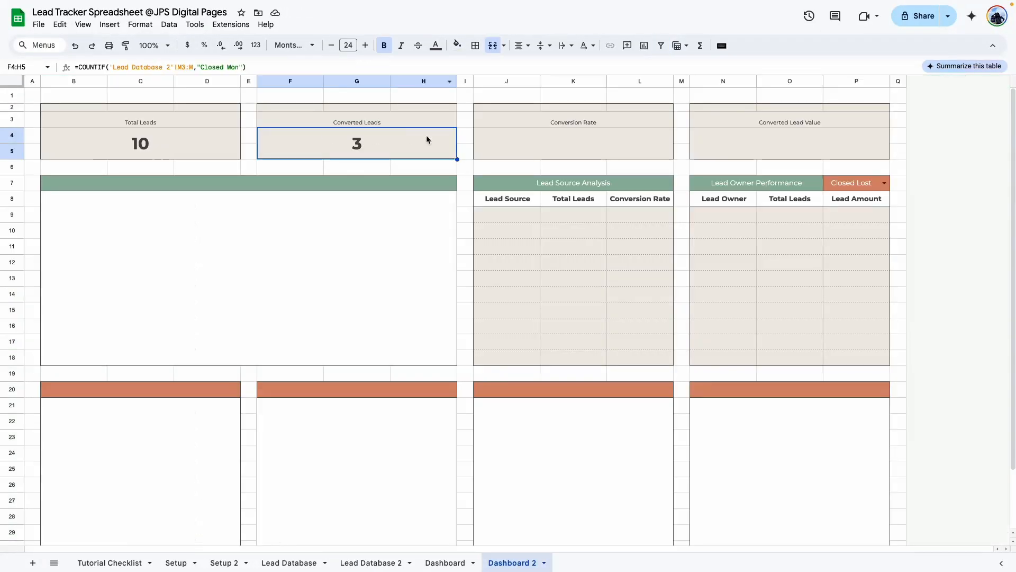
Examine the Conversion Rate formula on the Dashboard sheet and the Converted Leads and Total Leads cells it references
{"action": "left_click", "coordinate": [431, 562]}
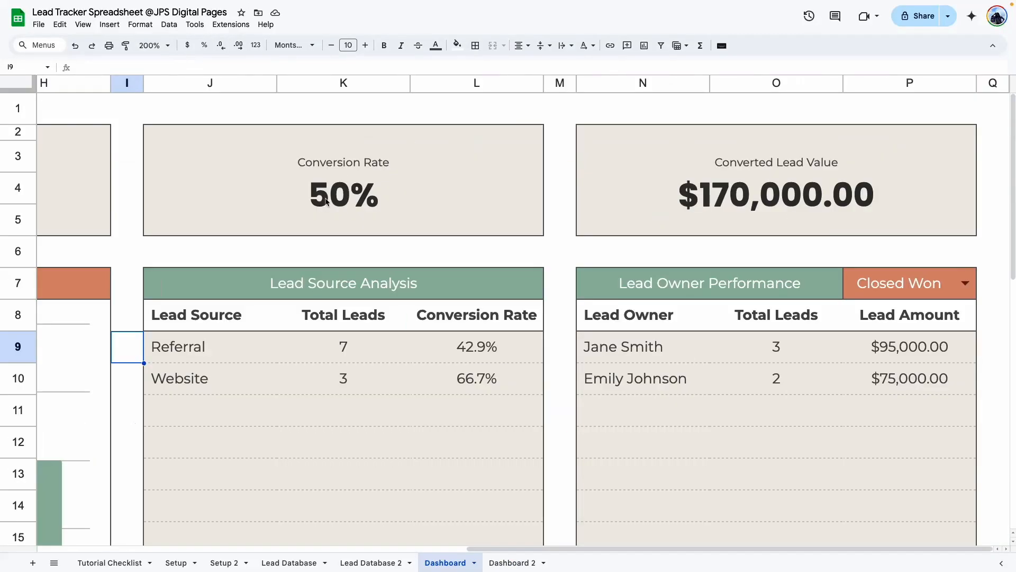
{"action": "double_click", "coordinate": [324, 203]}
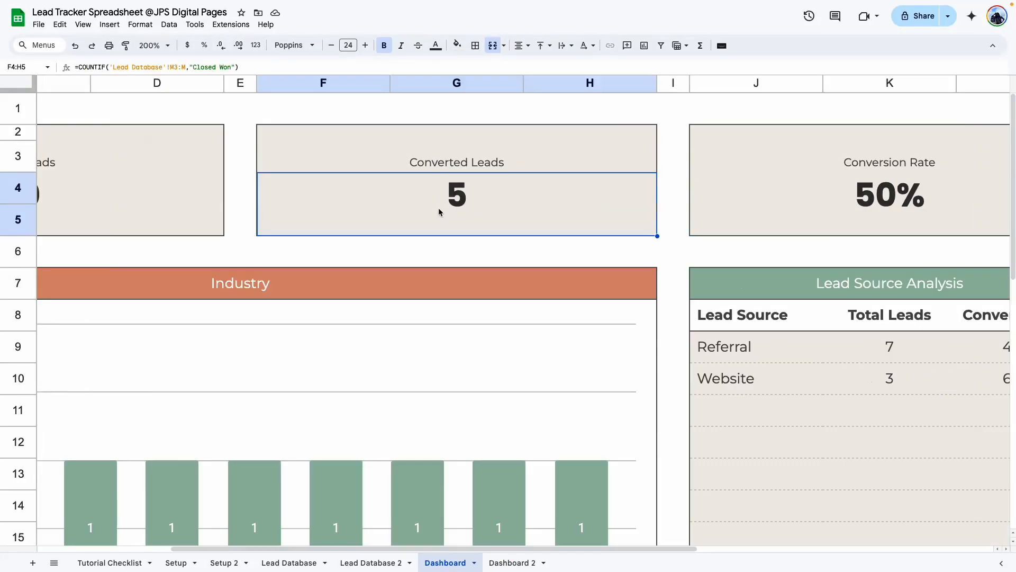
{"action": "double_click", "coordinate": [438, 207]}
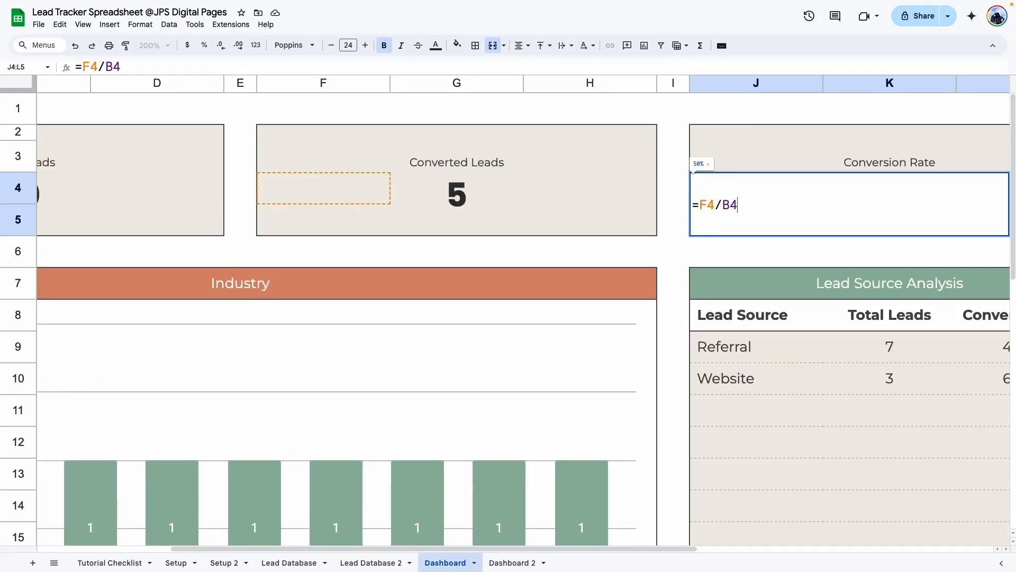
{"action": "scroll", "coordinate": [206, 246], "scroll_direction": "left", "scroll_amount": 3}
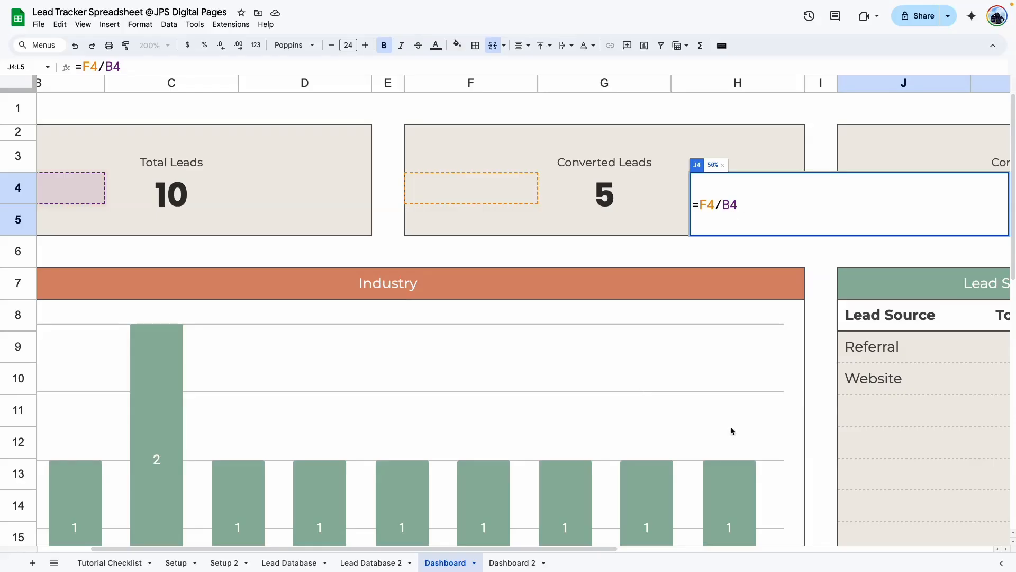
{"action": "key", "text": "Escape"}
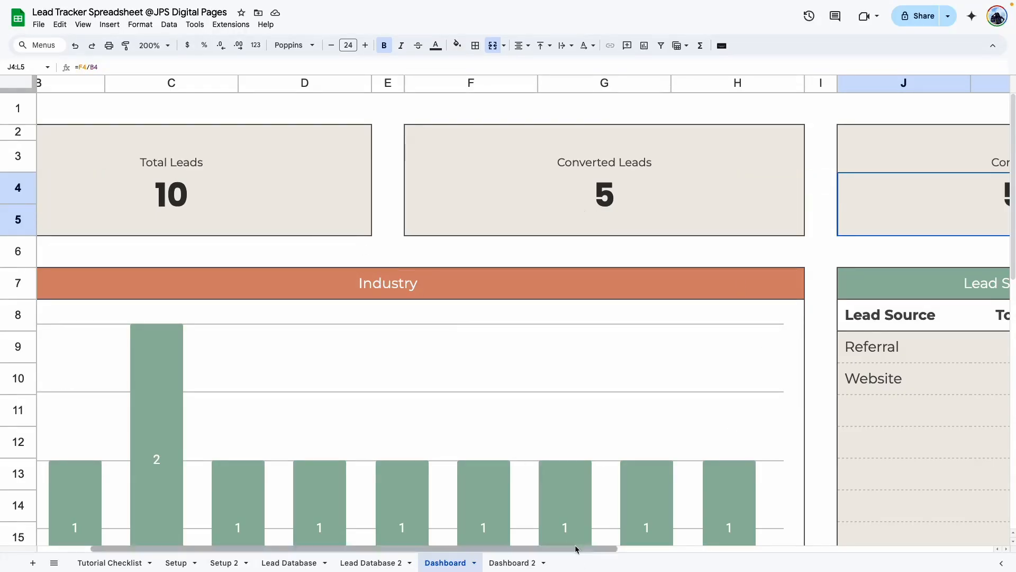
{"action": "scroll", "coordinate": [577, 552], "scroll_direction": "right", "scroll_amount": 5}
Enter the formula =F4/B4 in the Conversion Rate cell J4:L5 on Dashboard 2
{"action": "left_click", "coordinate": [511, 562]}
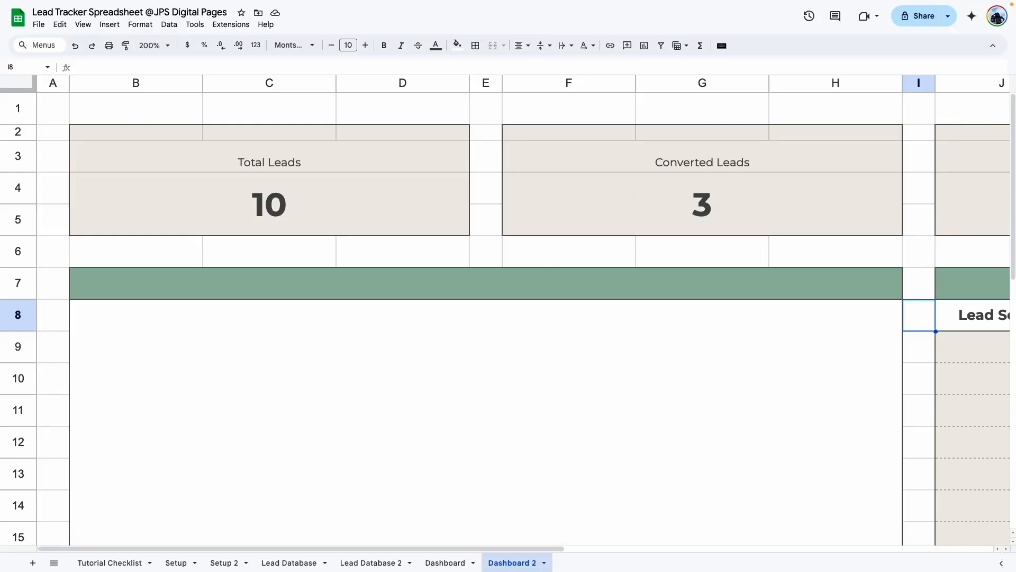
{"action": "left_click_drag", "start_coordinate": [503, 549], "coordinate": [767, 540]}
{"action": "scroll", "coordinate": [605, 220], "scroll_direction": "down", "scroll_amount": 2}
{"action": "left_click", "coordinate": [527, 188]}
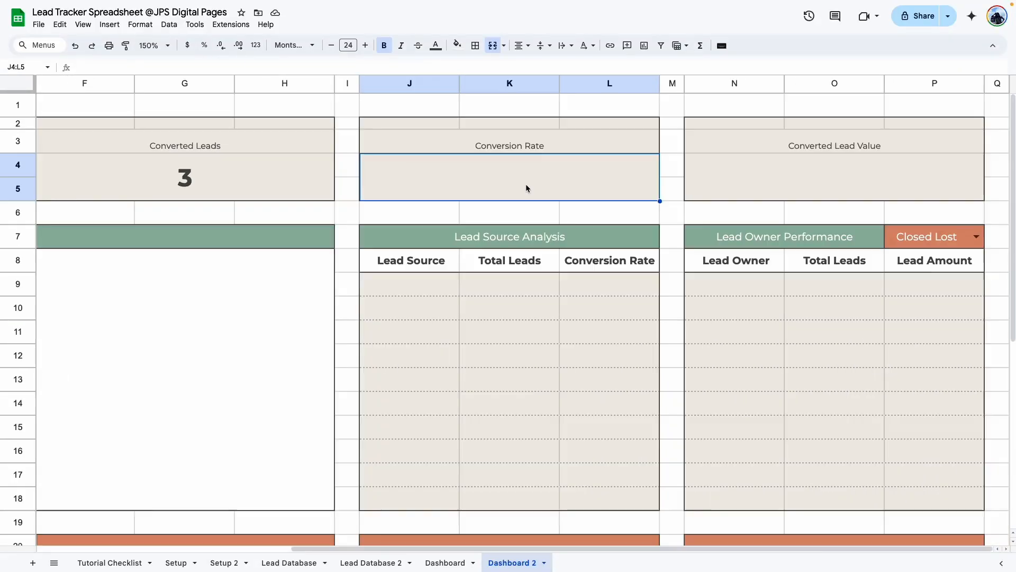
{"action": "type", "text": "=F4/"}
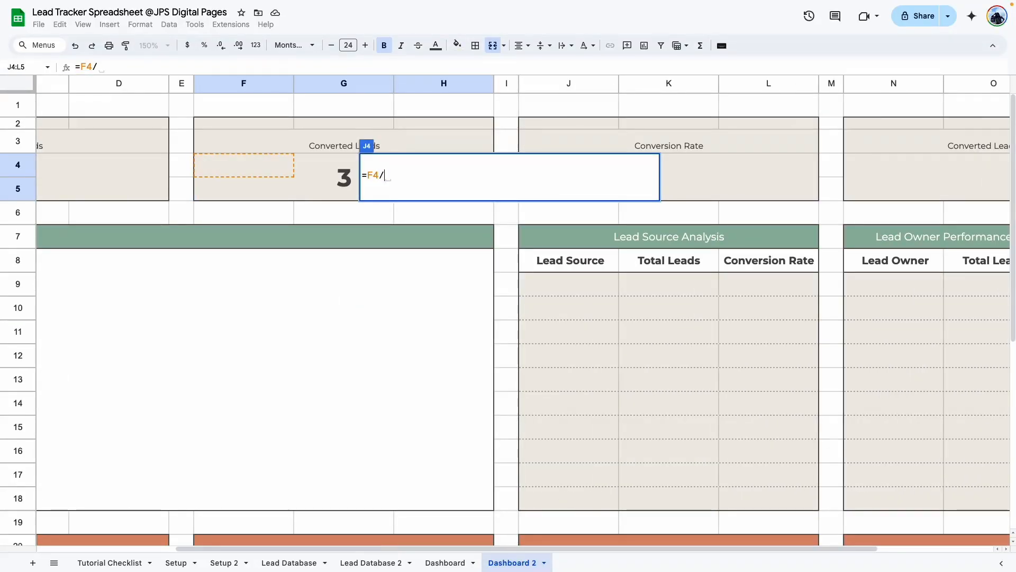
{"action": "scroll", "coordinate": [220, 263], "scroll_direction": "left", "scroll_amount": 4}
{"action": "left_click", "coordinate": [221, 183]}
{"action": "key", "text": "super+Return"}
{"action": "left_click_drag", "start_coordinate": [563, 549], "coordinate": [833, 560]}
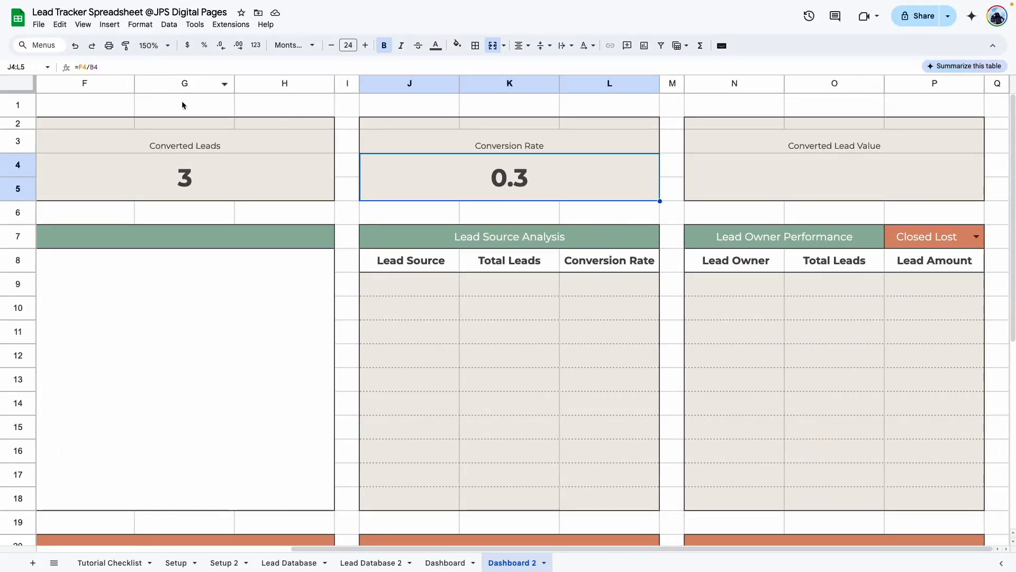
Format the Conversion Rate value on Dashboard 2 as a percentage with no decimal places
{"action": "left_click", "coordinate": [204, 46]}
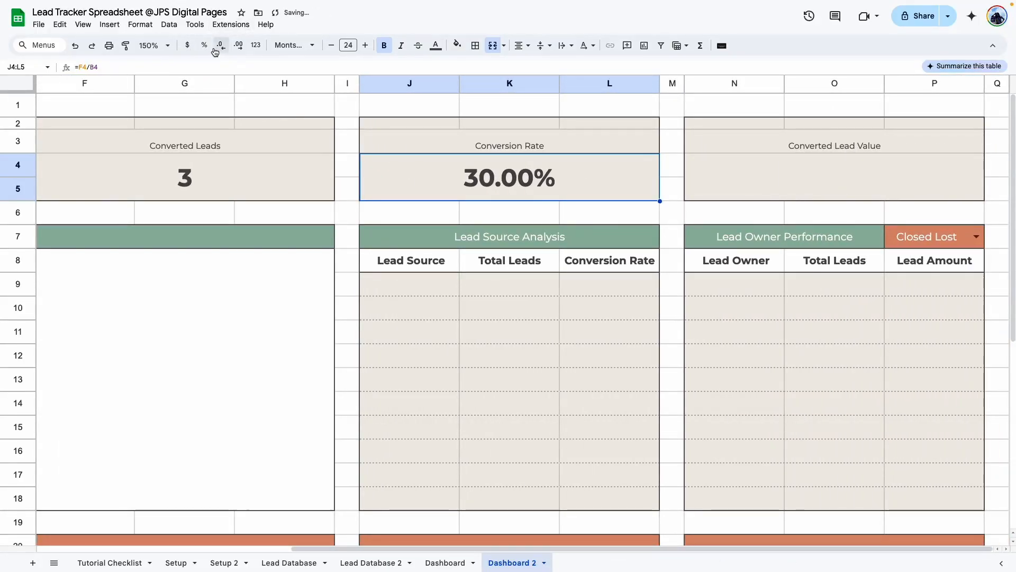
{"action": "left_click", "coordinate": [220, 47]}
{"action": "left_click", "coordinate": [219, 47]}
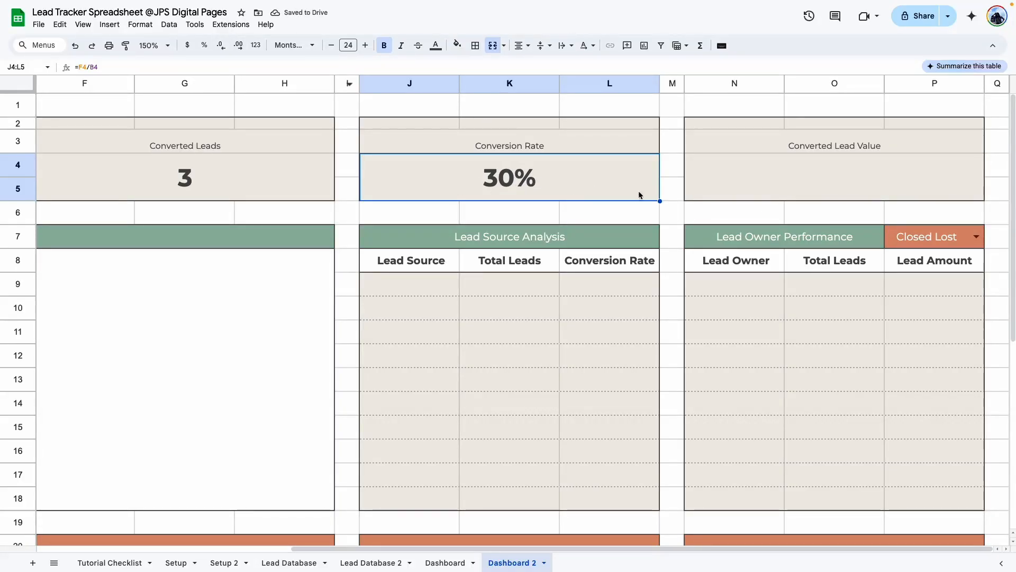
{"action": "left_click", "coordinate": [672, 213]}
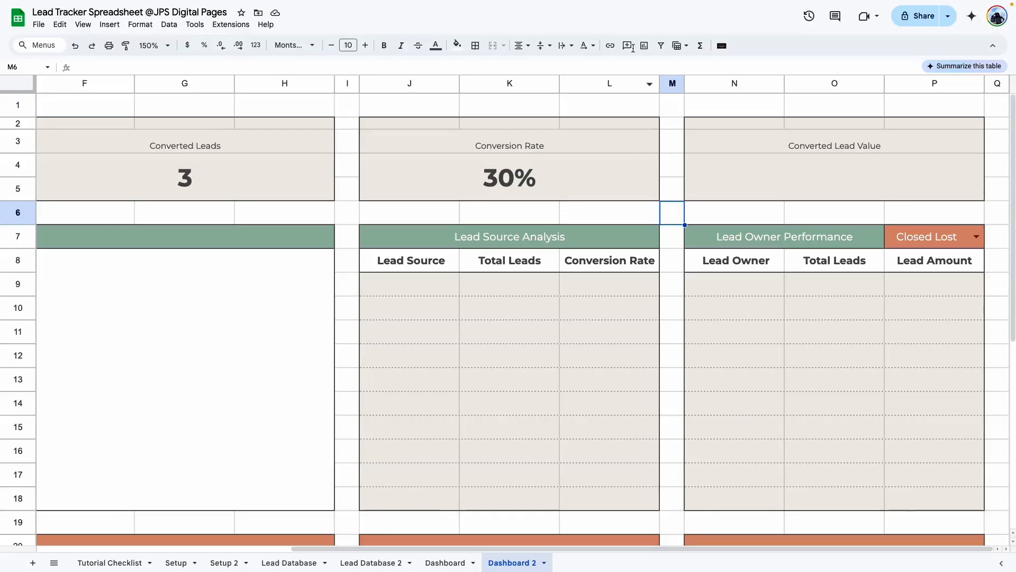
Examine the Converted Lead Value formula on the Dashboard sheet and the Lead Value and Status columns on Lead Database 2
{"action": "left_click", "coordinate": [445, 562]}
{"action": "double_click", "coordinate": [834, 172]}
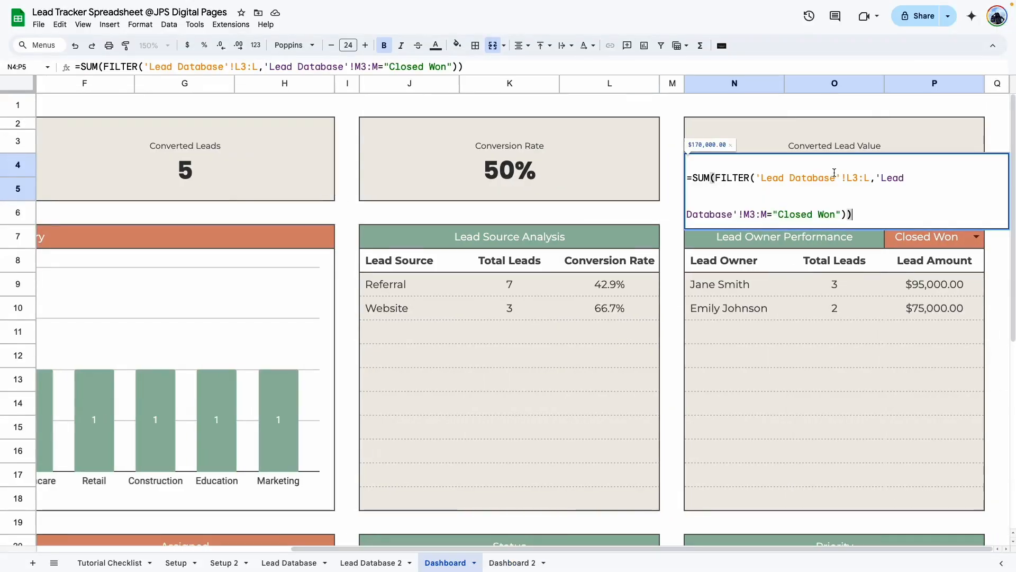
{"action": "left_click", "coordinate": [673, 141]}
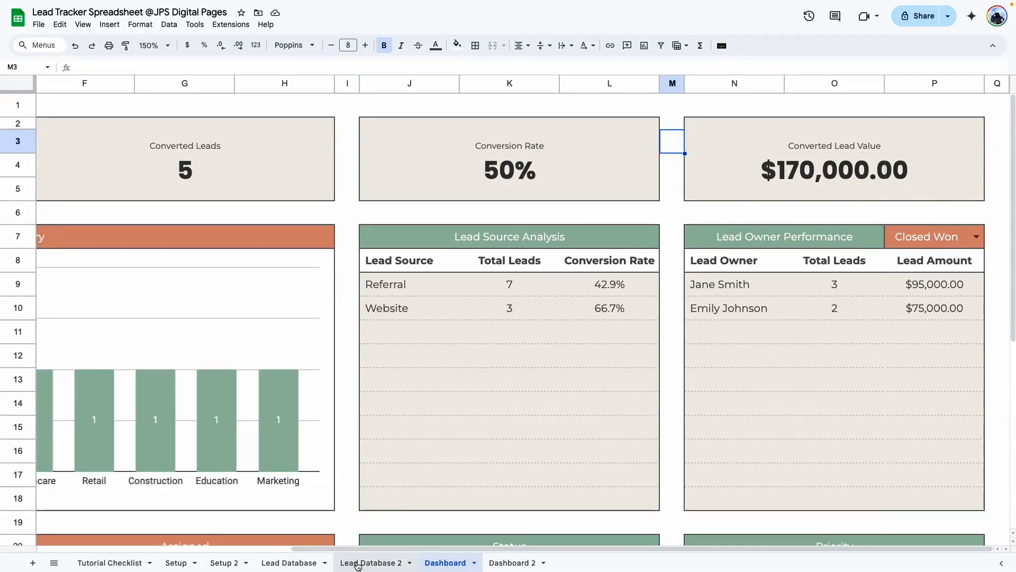
{"action": "left_click", "coordinate": [358, 562]}
{"action": "scroll", "coordinate": [516, 529], "scroll_direction": "right", "scroll_amount": 5}
{"action": "scroll", "coordinate": [515, 529], "scroll_direction": "left", "scroll_amount": 10}
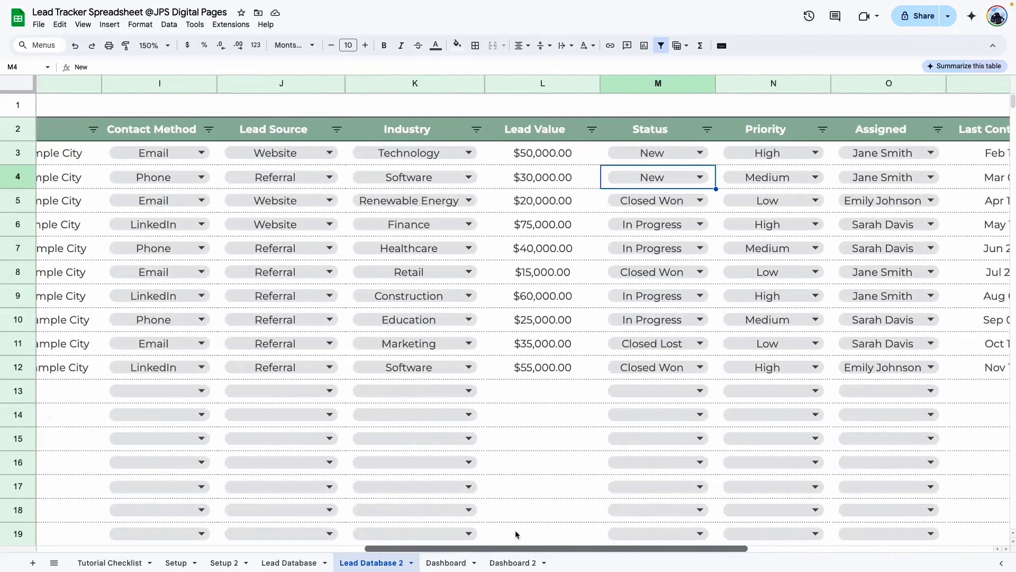
{"action": "scroll", "coordinate": [515, 529], "scroll_direction": "left", "scroll_amount": 2}
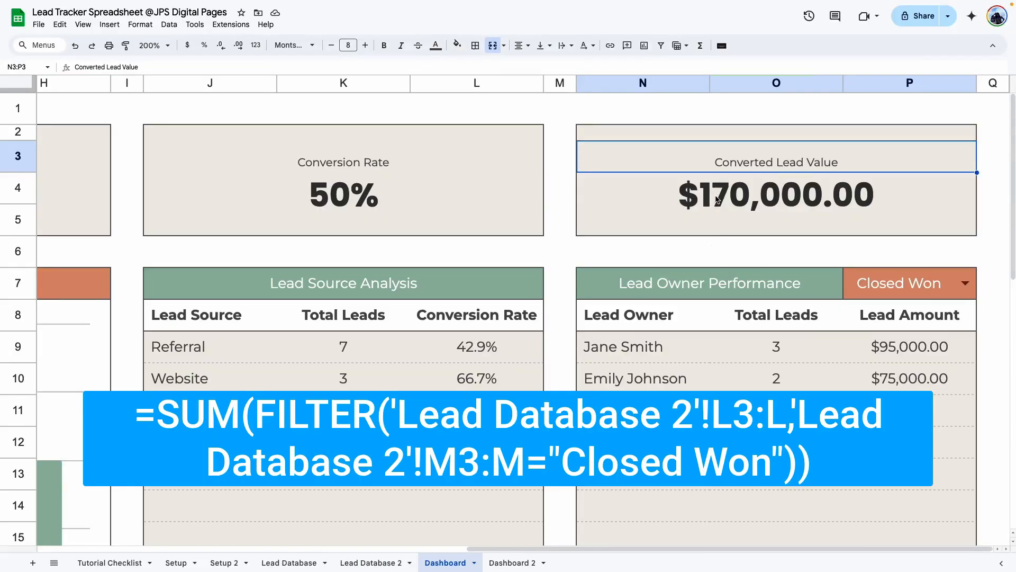
Copy the full SUM(FILTER) formula from the Converted Lead Value cell on the Dashboard sheet
{"action": "double_click", "coordinate": [716, 196]}
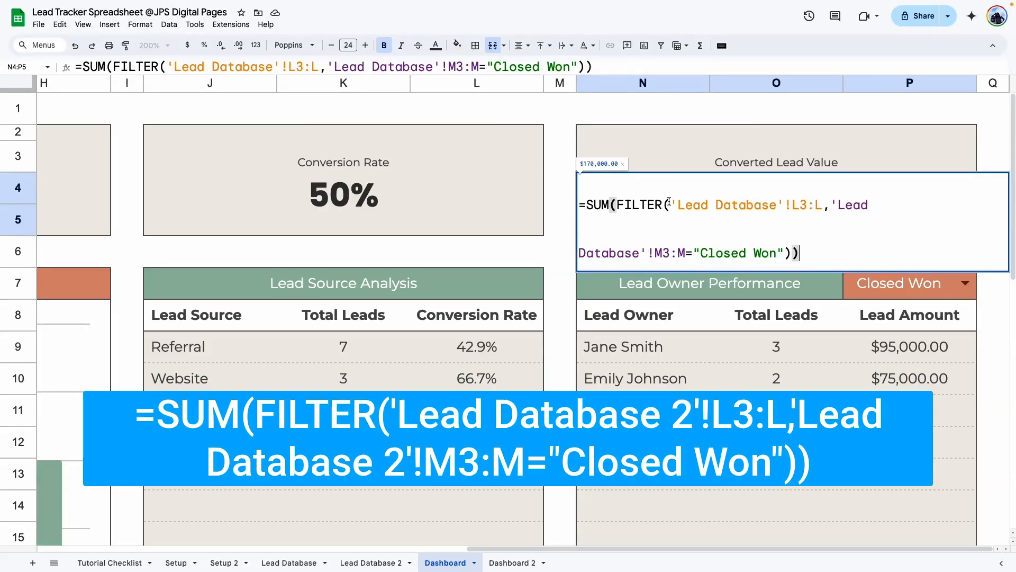
{"action": "left_click", "coordinate": [375, 562]}
{"action": "left_click_drag", "start_coordinate": [395, 549], "coordinate": [566, 551]}
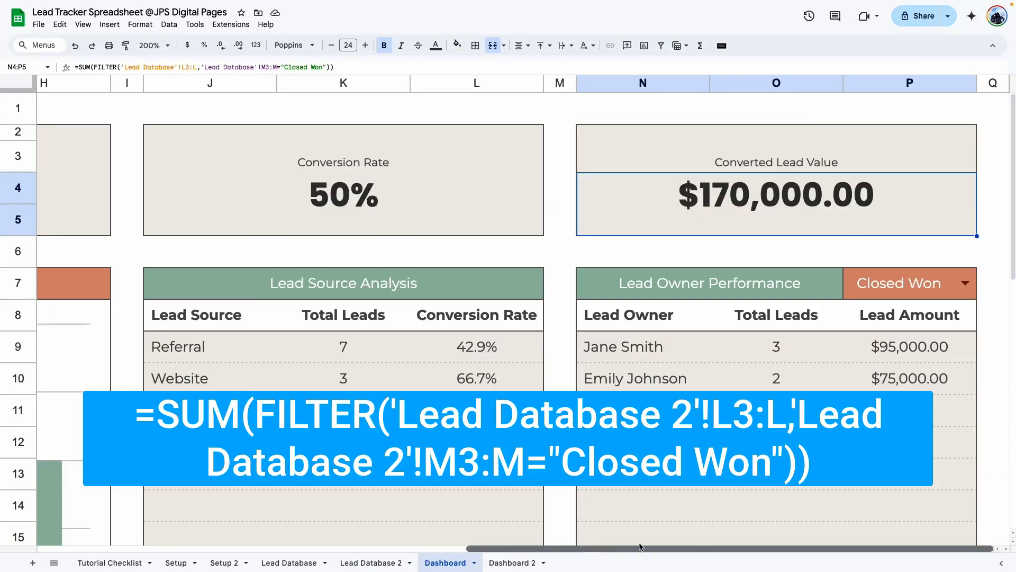
{"action": "triple_click", "coordinate": [796, 189]}
{"action": "key", "text": "super+c"}
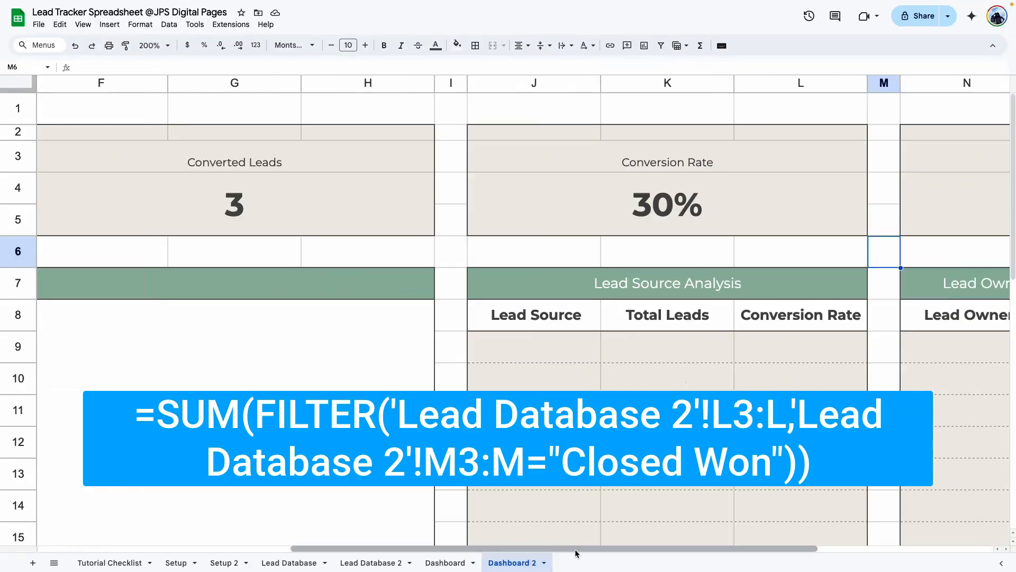
Paste the SUM(FILTER) formula into the Converted Lead Value cell N4:P5 on Dashboard 2, pointing both references to 'Lead Database 2'
{"action": "left_click_drag", "start_coordinate": [579, 550], "coordinate": [753, 551]}
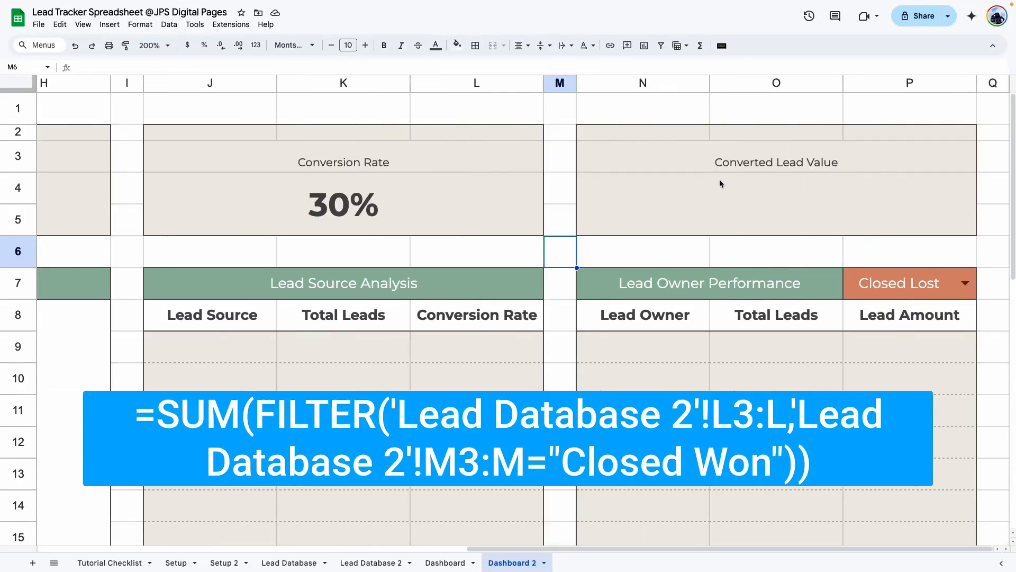
{"action": "double_click", "coordinate": [719, 207]}
{"action": "key", "text": "super+v"}
{"action": "left_click", "coordinate": [778, 199]}
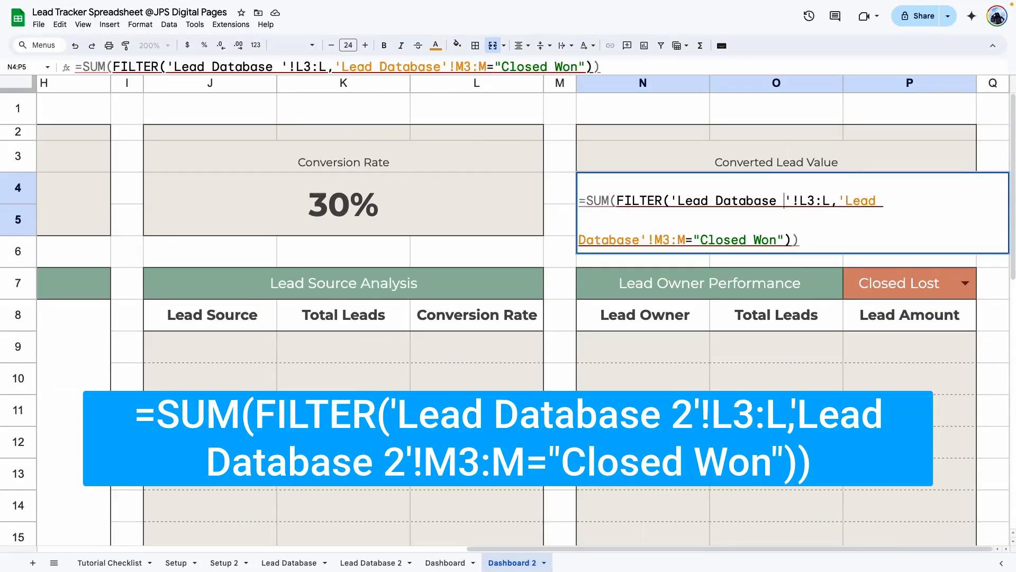
{"action": "type", "text": "2"}
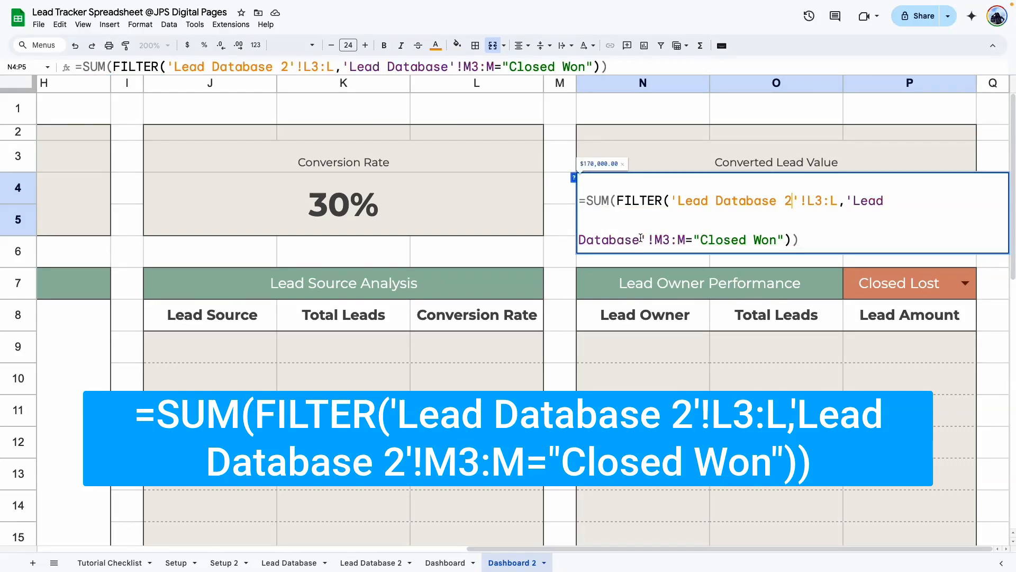
{"action": "type", "text": " 2"}
{"action": "key", "text": "Return"}
{"action": "double_click", "coordinate": [788, 226]}
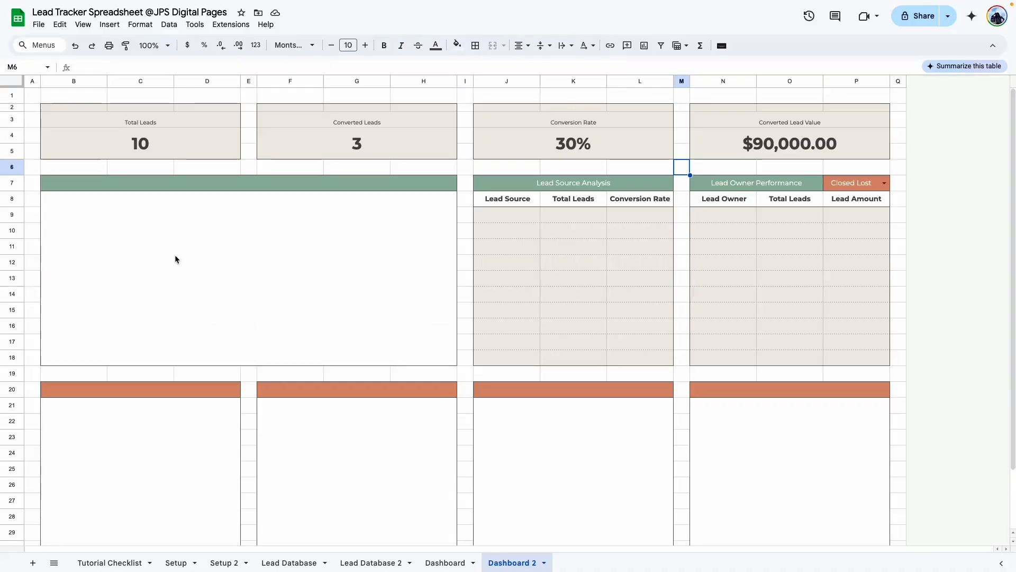
Hide the gridlines on the Dashboard 2 sheet
{"action": "left_click", "coordinate": [82, 24]}
{"action": "mouse_move", "coordinate": [100, 43]}
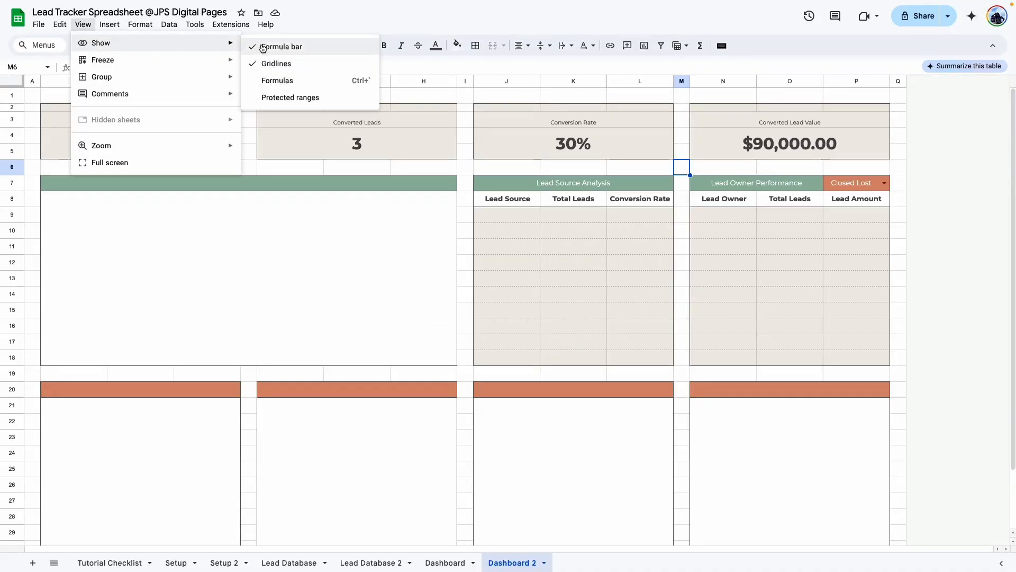
{"action": "left_click", "coordinate": [271, 63]}
{"action": "left_click", "coordinate": [912, 405]}
{"action": "left_click", "coordinate": [899, 294]}
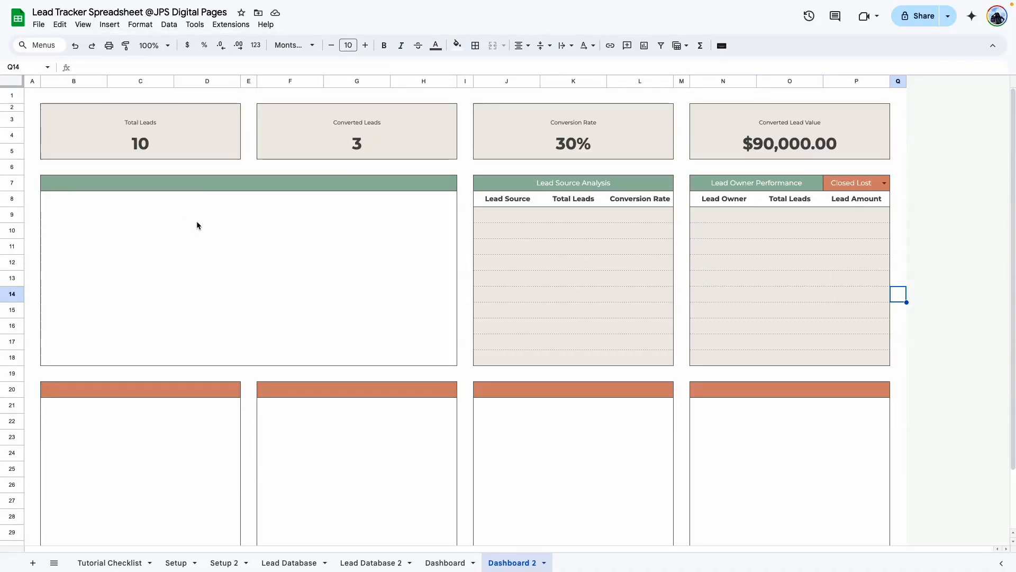
Examine the Lead Source Analysis and Lead Owner Performance tables and their header cells on the Dashboard sheet
{"action": "left_click", "coordinate": [450, 563]}
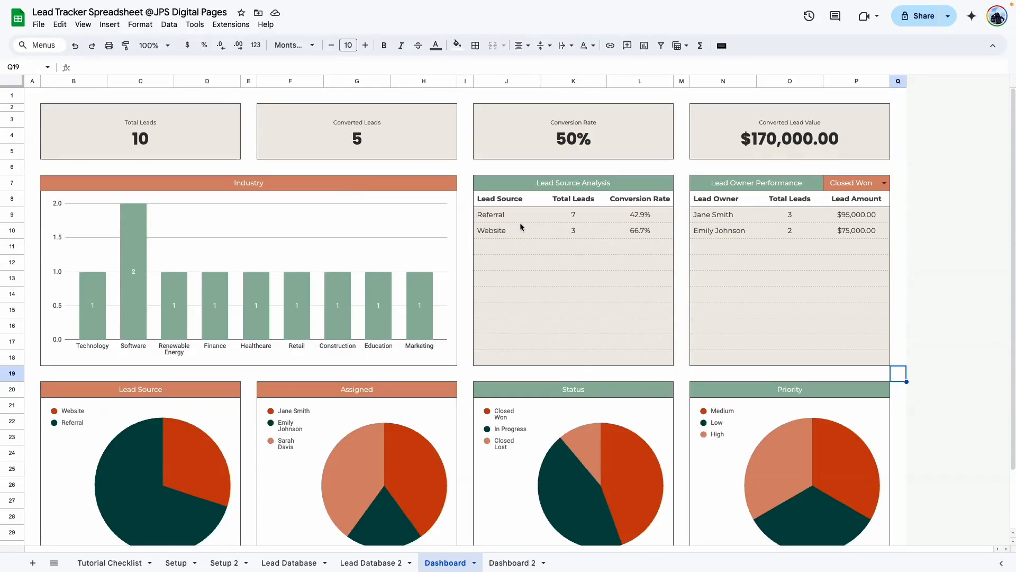
{"action": "left_click_drag", "start_coordinate": [507, 212], "coordinate": [668, 360]}
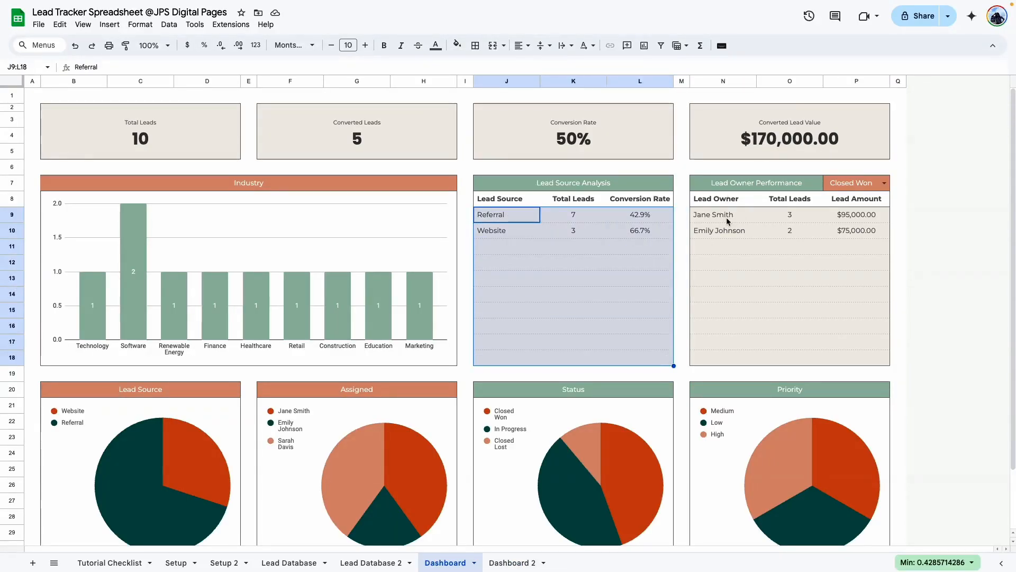
{"action": "left_click_drag", "start_coordinate": [725, 217], "coordinate": [856, 342]}
{"action": "left_click", "coordinate": [504, 215]}
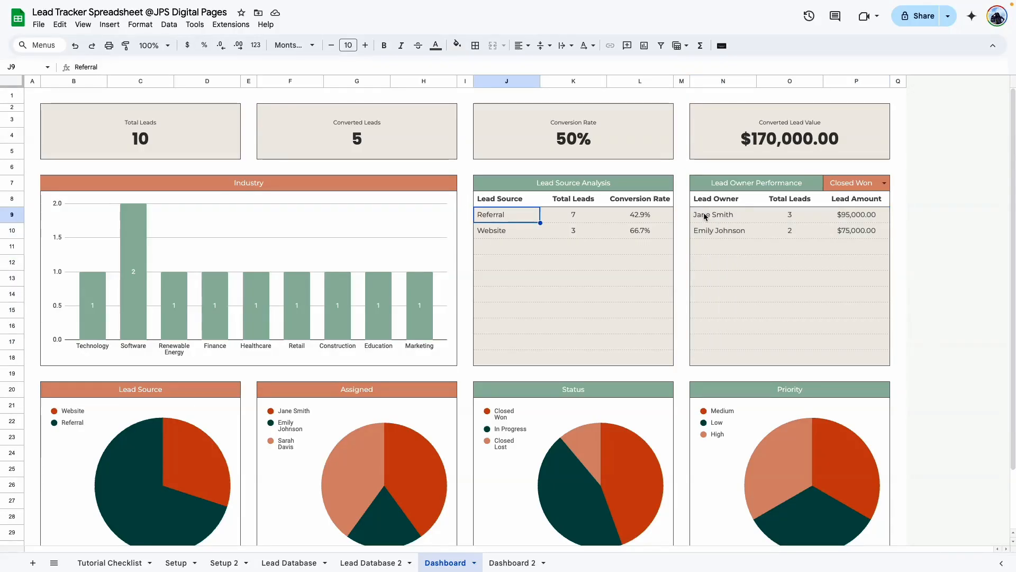
{"action": "left_click", "coordinate": [751, 213]}
{"action": "left_click", "coordinate": [573, 291]}
{"action": "left_click", "coordinate": [508, 200]}
Clear the header labels in row 8 of the Lead Source Analysis and Lead Owner Performance tables on Dashboard 2
{"action": "left_click", "coordinate": [515, 562]}
{"action": "left_click", "coordinate": [526, 288]}
{"action": "left_click_drag", "start_coordinate": [506, 200], "coordinate": [828, 202]}
{"action": "key", "text": "Delete"}
{"action": "left_click", "coordinate": [574, 277]}
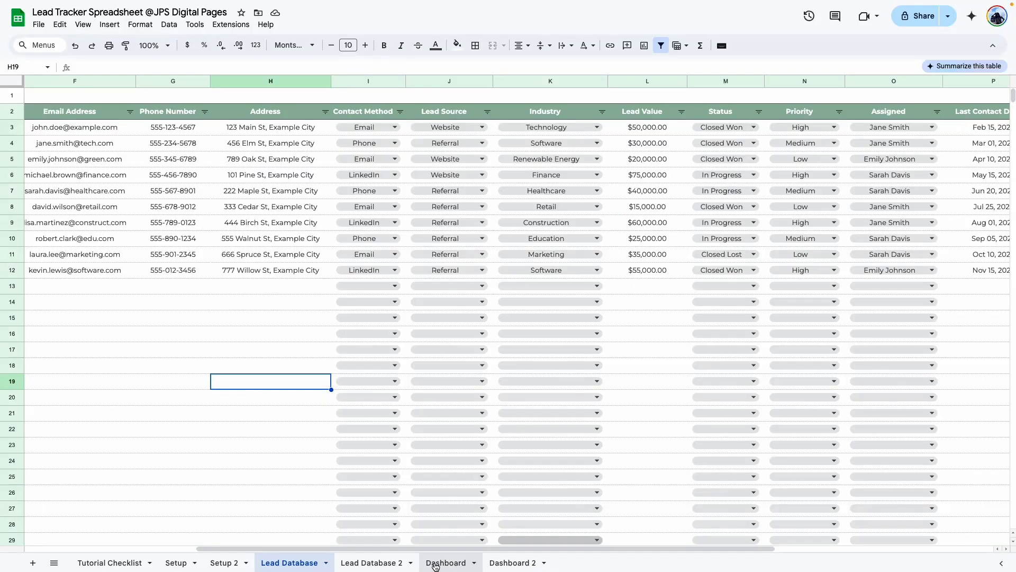
Compare the Lead Source Analysis table on the Dashboard sheet with the Lead Source and Status columns on Lead Database
{"action": "left_click", "coordinate": [435, 563]}
{"action": "left_click", "coordinate": [582, 338]}
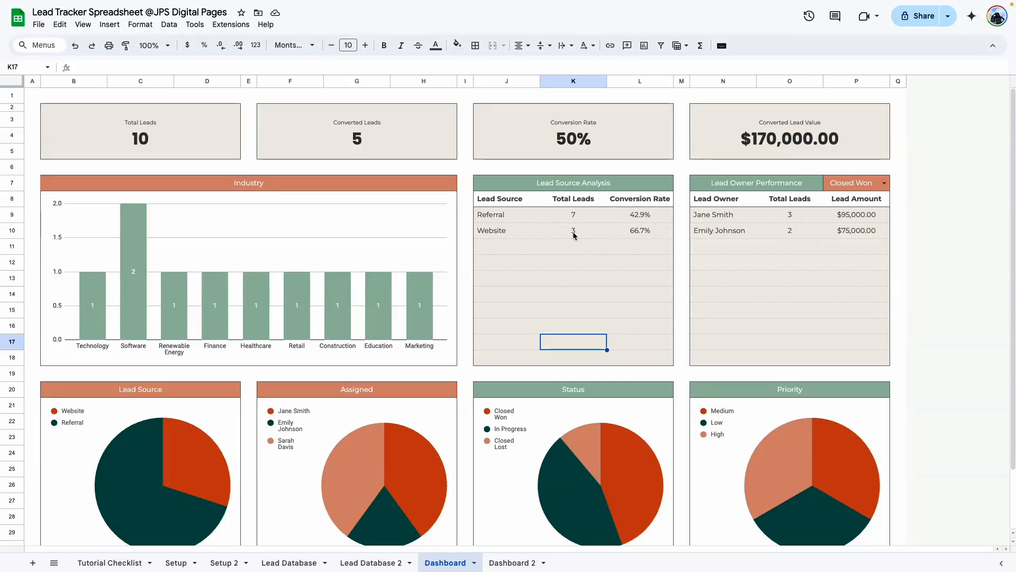
{"action": "left_click", "coordinate": [573, 293]}
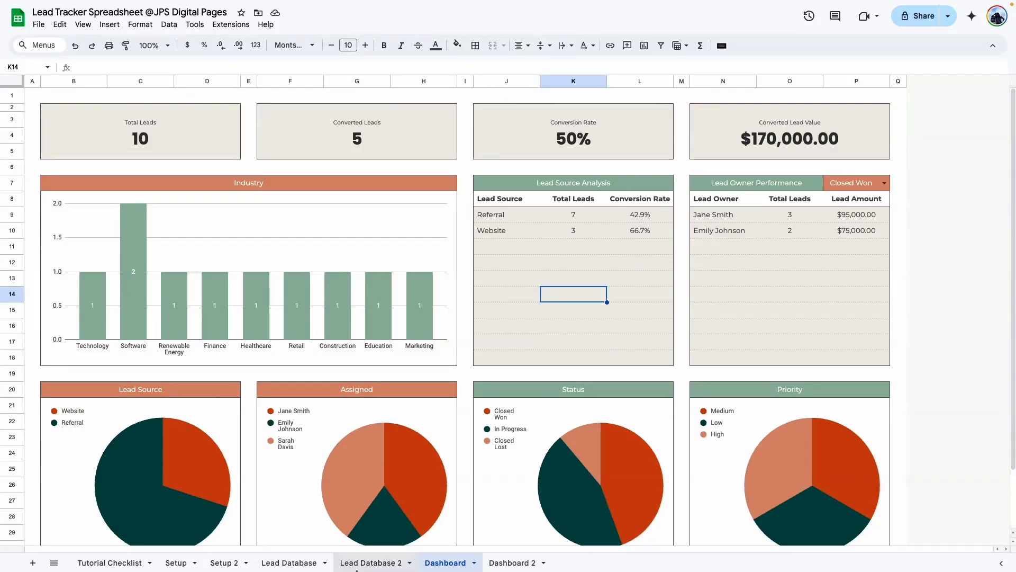
{"action": "left_click", "coordinate": [282, 566]}
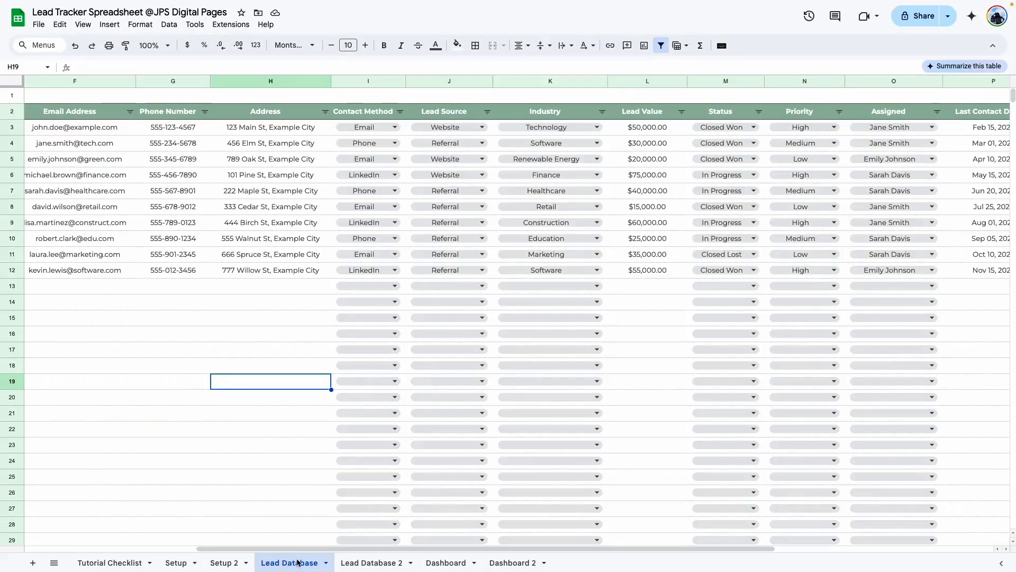
{"action": "scroll", "coordinate": [318, 191], "scroll_direction": "right", "scroll_amount": 5}
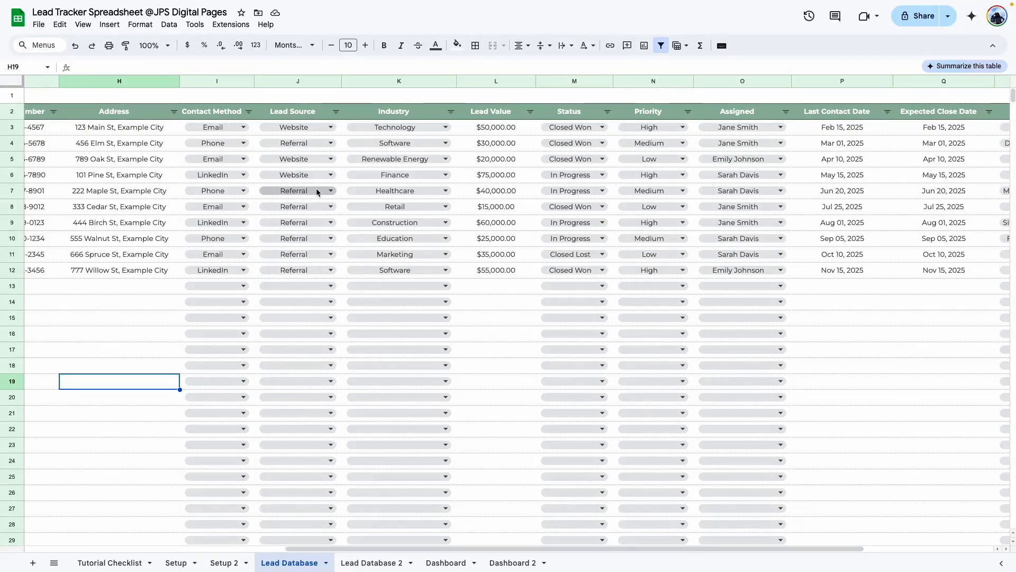
Set the status in M6 on Lead Database to Closed Won and check the Lead Source Analysis conversion rates on Dashboard
{"action": "left_click", "coordinate": [571, 175]}
{"action": "left_click", "coordinate": [561, 193]}
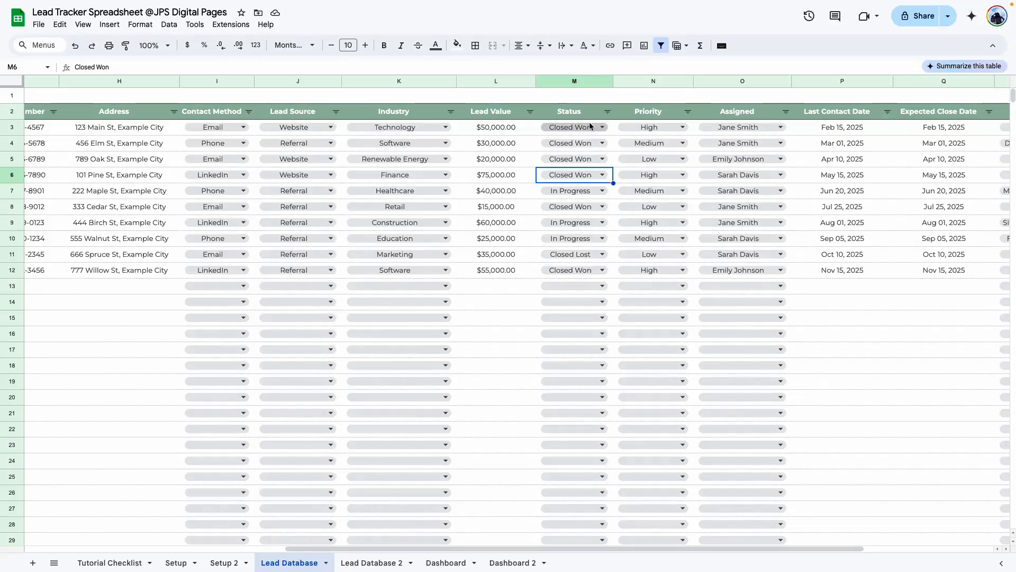
{"action": "left_click", "coordinate": [445, 562]}
{"action": "left_click", "coordinate": [625, 246]}
{"action": "left_click", "coordinate": [629, 231]}
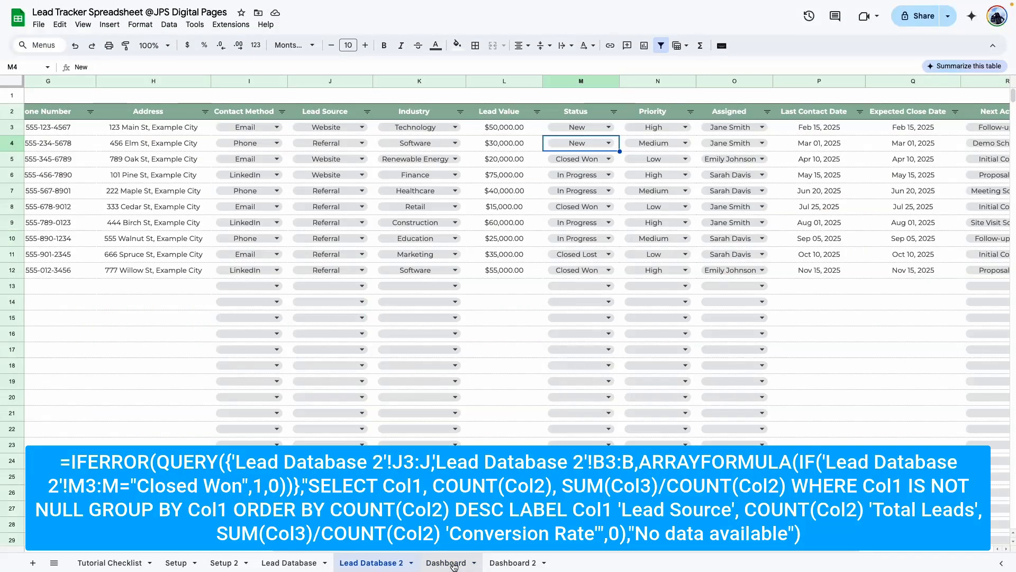
Open the Lead Source Analysis formula in J8 on the Dashboard sheet for reading
{"action": "left_click", "coordinate": [454, 565]}
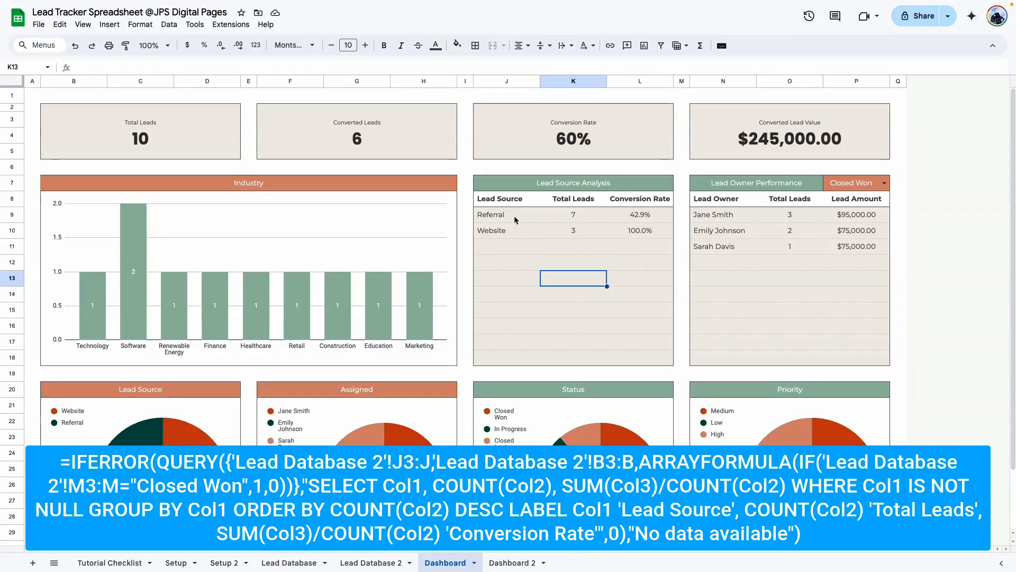
{"action": "double_click", "coordinate": [512, 196]}
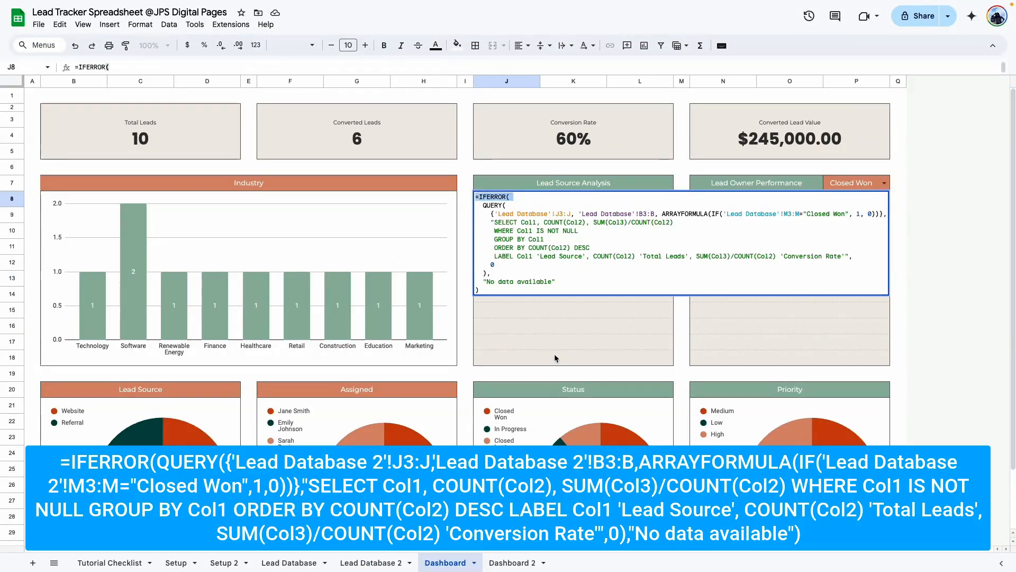
{"action": "left_click", "coordinate": [574, 357]}
{"action": "left_click", "coordinate": [170, 47]}
{"action": "left_click", "coordinate": [152, 167]}
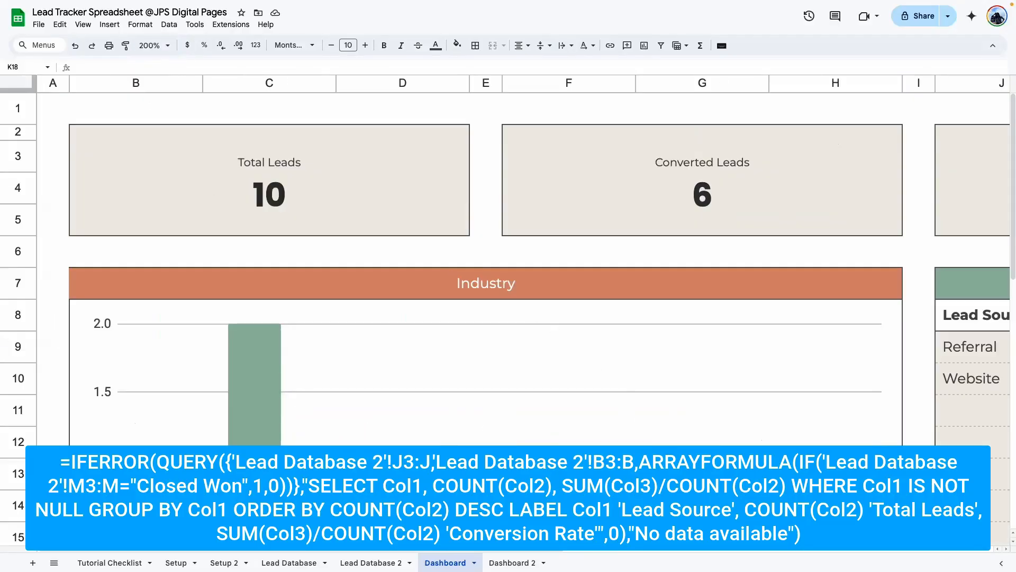
{"action": "scroll", "coordinate": [577, 426], "scroll_direction": "down", "scroll_amount": 2}
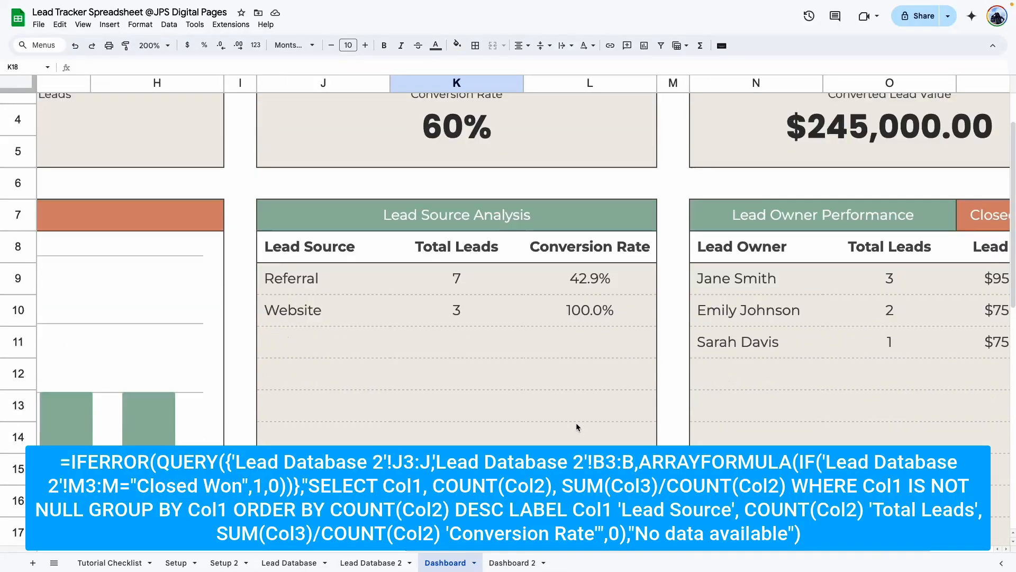
{"action": "left_click", "coordinate": [311, 286]}
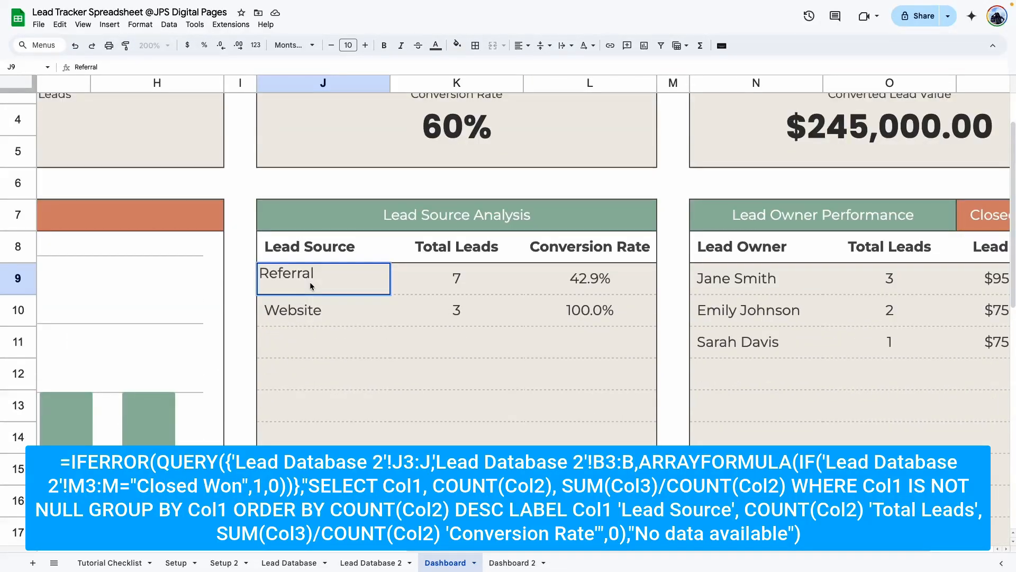
{"action": "double_click", "coordinate": [326, 249]}
{"action": "left_click_drag", "start_coordinate": [482, 549], "coordinate": [546, 551]}
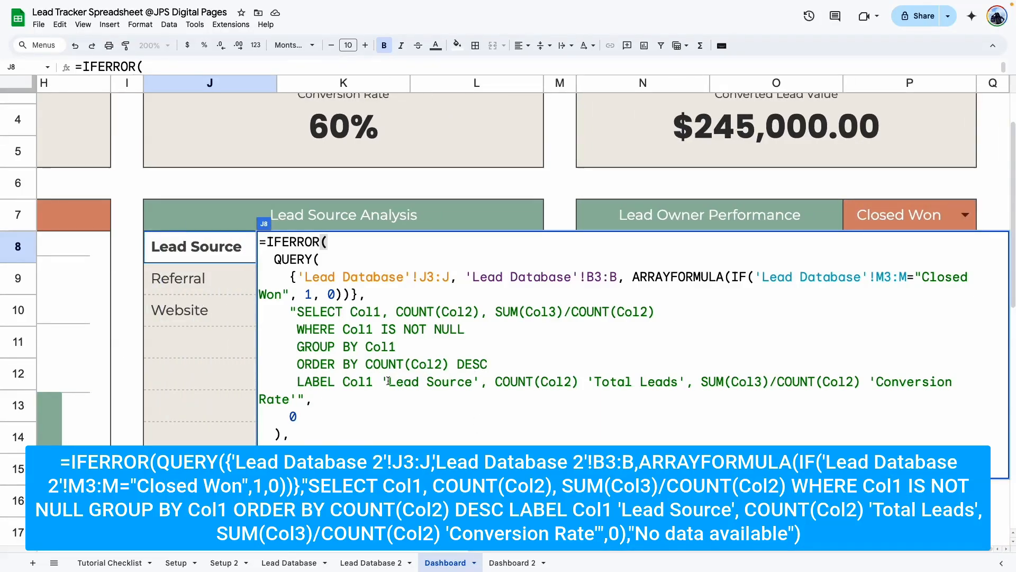
Examine the formula's LABEL clause that names the Lead Source, Total Leads and Conversion Rate columns
{"action": "left_click_drag", "start_coordinate": [387, 382], "coordinate": [472, 382]}
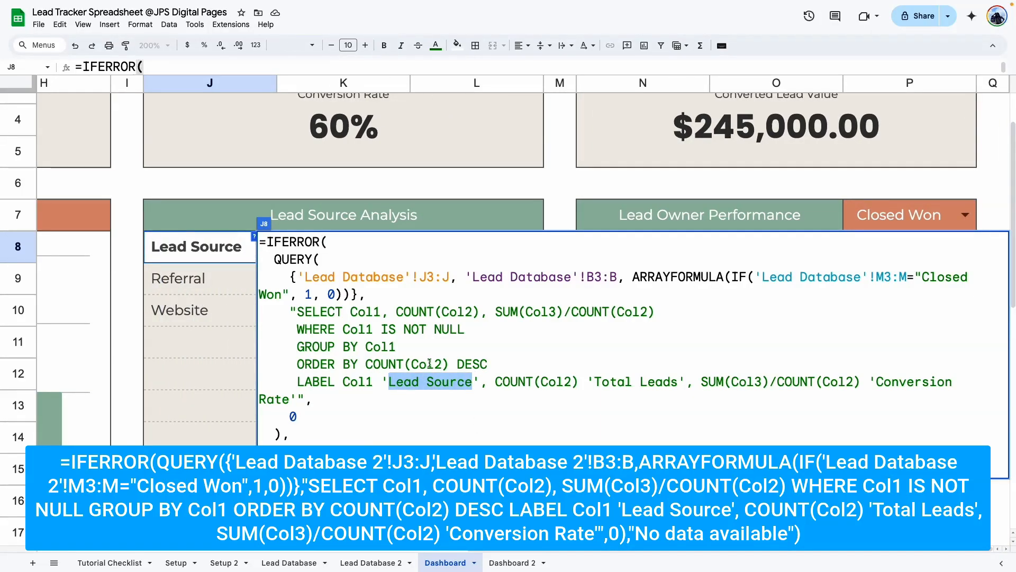
{"action": "left_click_drag", "start_coordinate": [595, 381], "coordinate": [678, 381]}
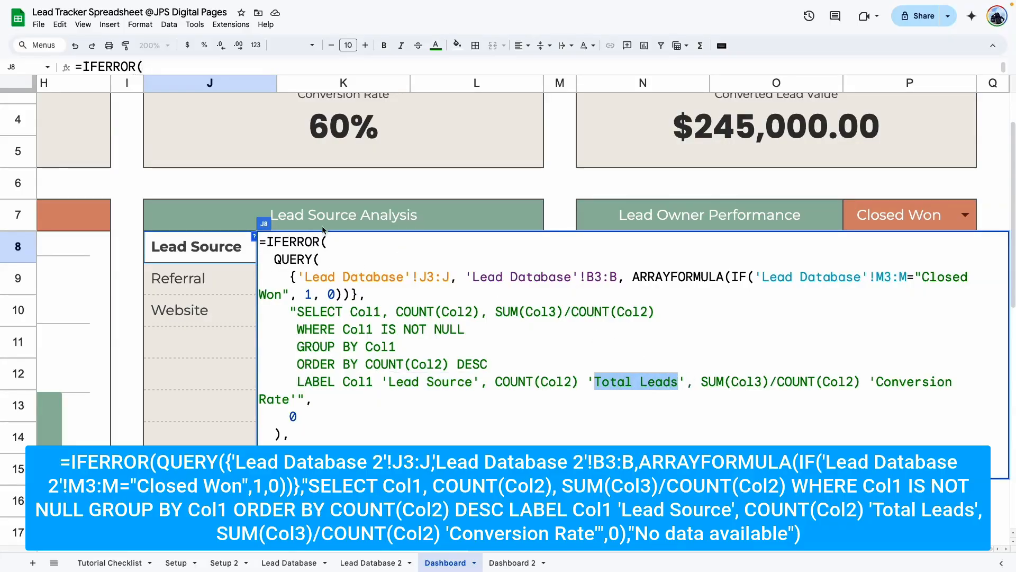
{"action": "left_click_drag", "start_coordinate": [876, 379], "coordinate": [312, 405]}
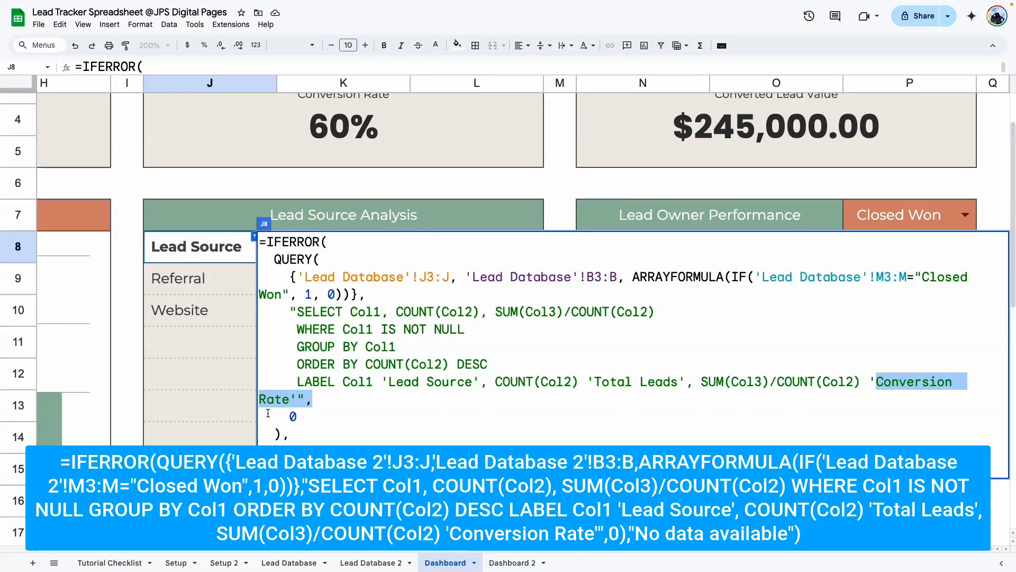
{"action": "left_click", "coordinate": [312, 412]}
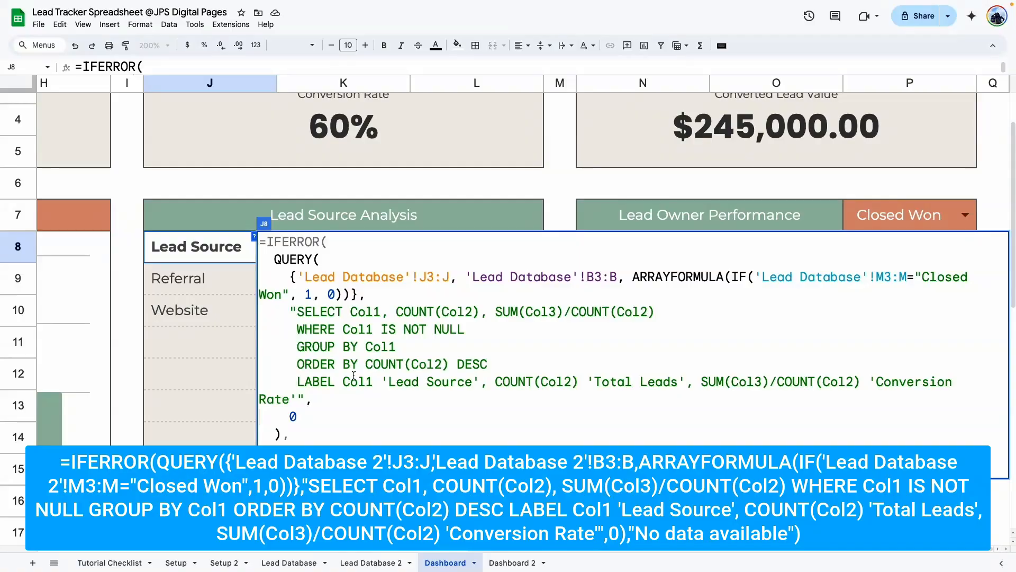
{"action": "left_click_drag", "start_coordinate": [390, 382], "coordinate": [458, 381]}
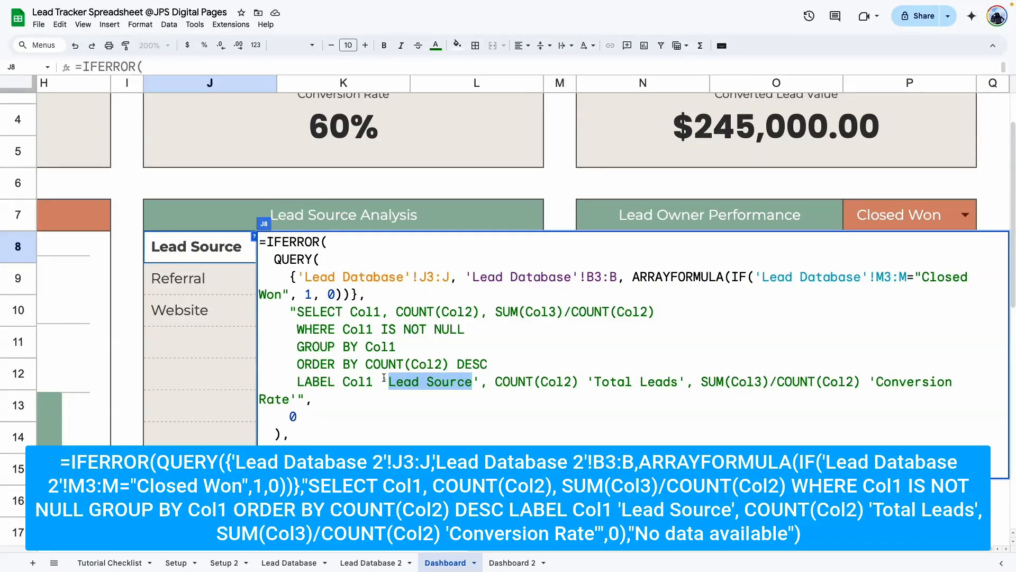
{"action": "left_click_drag", "start_coordinate": [472, 382], "coordinate": [390, 382]}
{"action": "left_click_drag", "start_coordinate": [594, 381], "coordinate": [672, 376]}
{"action": "left_click_drag", "start_coordinate": [338, 469], "coordinate": [237, 268]}
{"action": "left_click_drag", "start_coordinate": [237, 268], "coordinate": [239, 247]}
{"action": "left_click", "coordinate": [228, 405]}
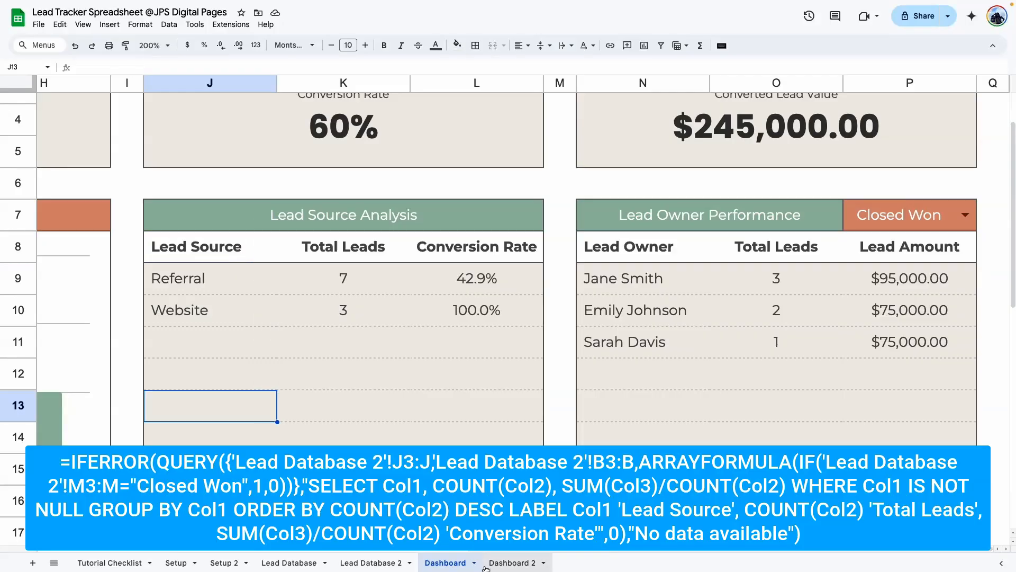
Paste the copied IFERROR QUERY formula from Dashboard into J8 of the Lead Source Analysis table on Dashboard 2
{"action": "left_click", "coordinate": [485, 568]}
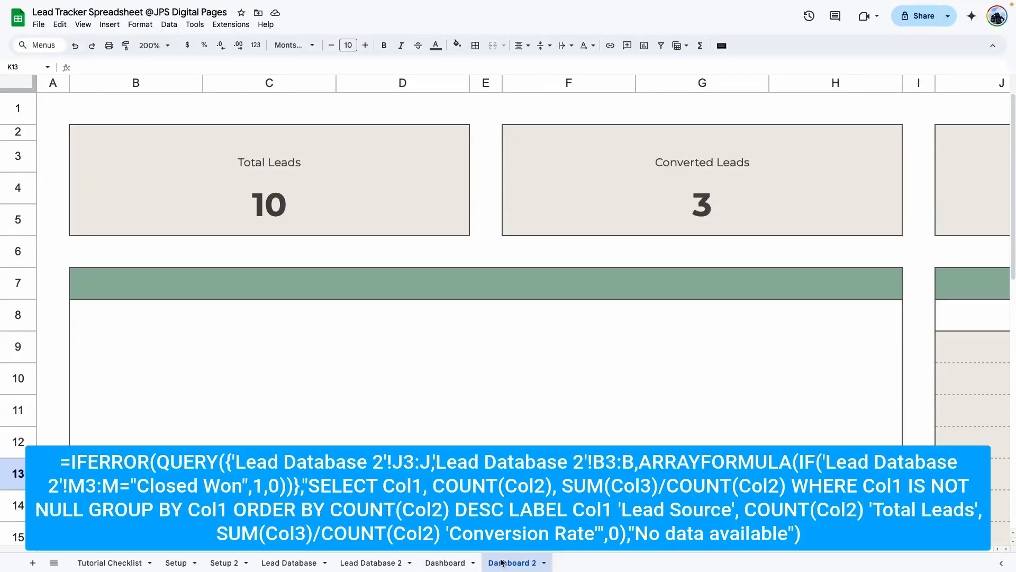
{"action": "left_click", "coordinate": [372, 357]}
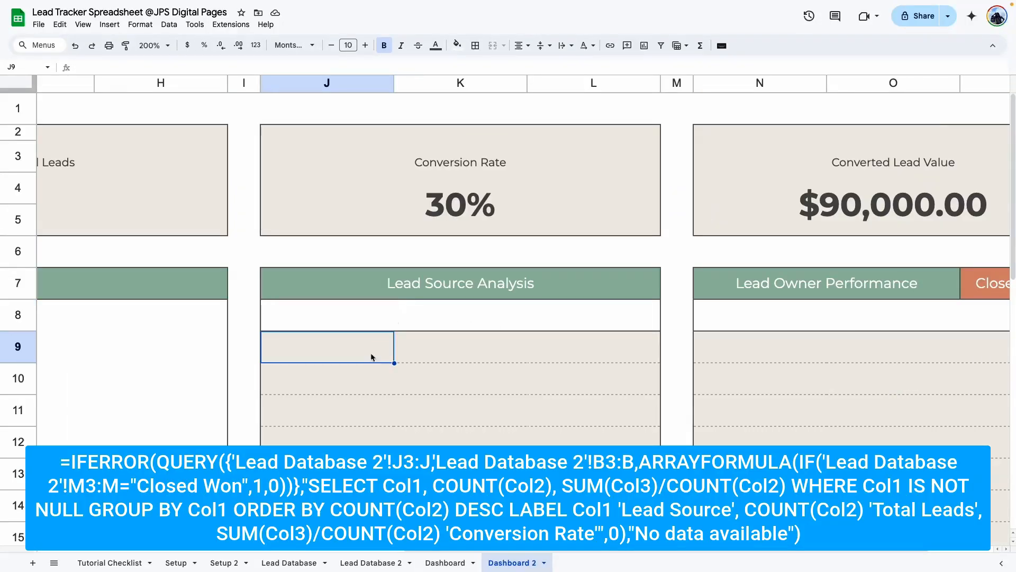
{"action": "double_click", "coordinate": [320, 312]}
{"action": "key", "text": "ctrl+v"}
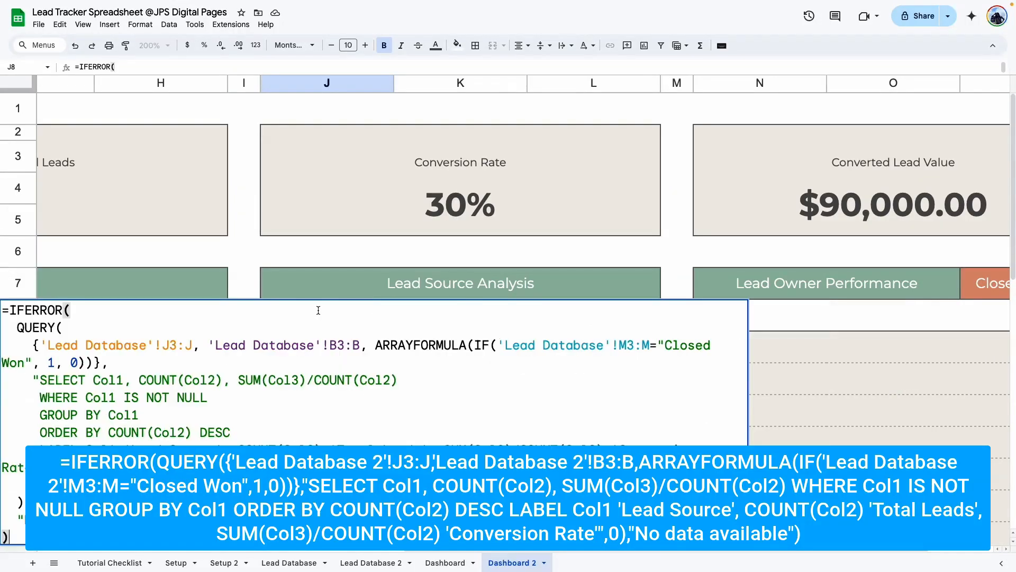
{"action": "key", "text": "Return"}
{"action": "key", "text": "Down"}
{"action": "key", "text": "Down"}
{"action": "key", "text": "Down"}
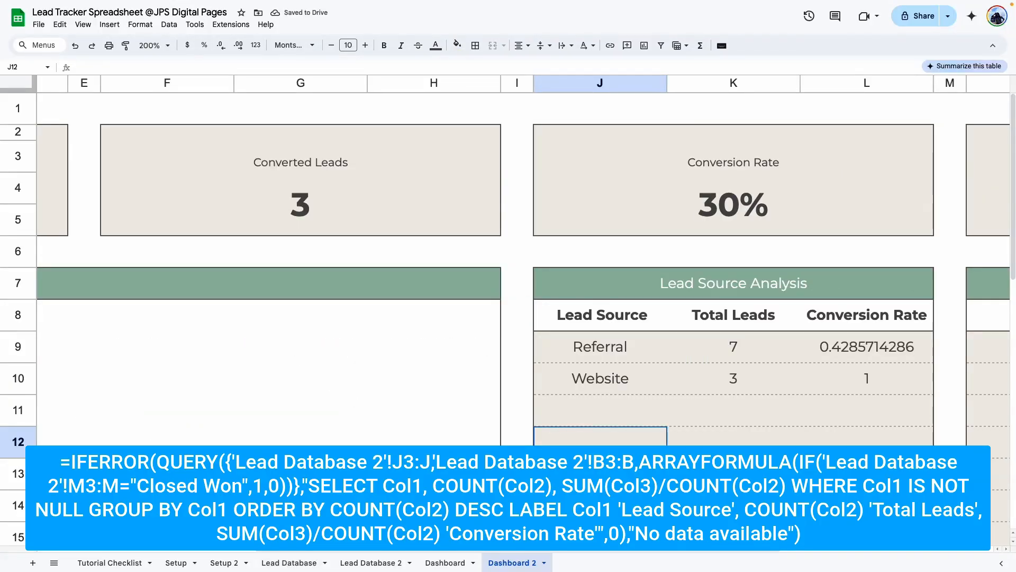
Format the Conversion Rate cells L9:L18 on Dashboard 2 as percentages with one decimal place
{"action": "left_click_drag", "start_coordinate": [608, 552], "coordinate": [752, 551]}
{"action": "left_click", "coordinate": [612, 347]}
{"action": "key", "text": "ctrl+shift+Down"}
{"action": "key", "text": "ctrl+shift+Down"}
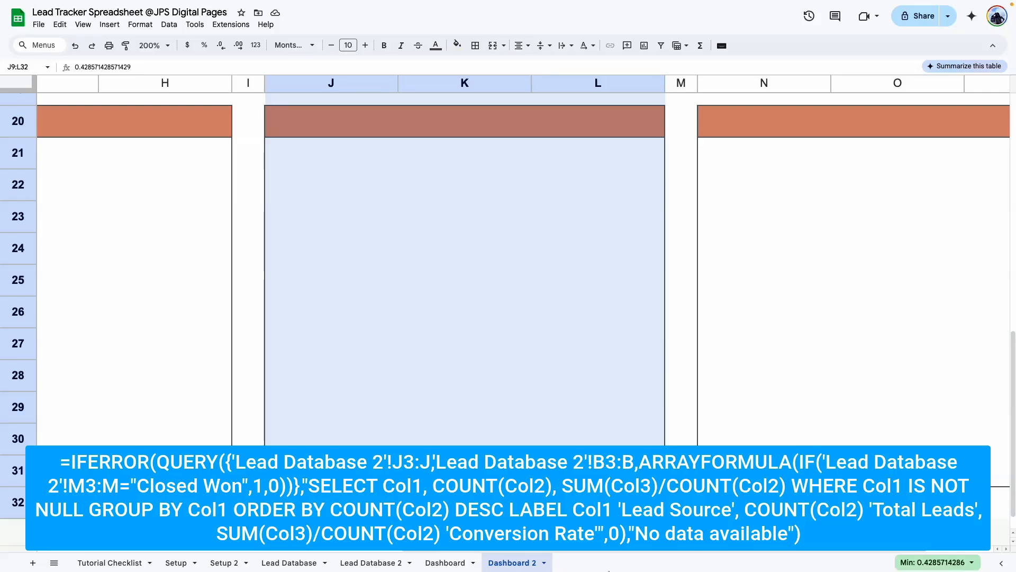
{"action": "scroll", "coordinate": [600, 379], "scroll_direction": "up", "scroll_amount": 10}
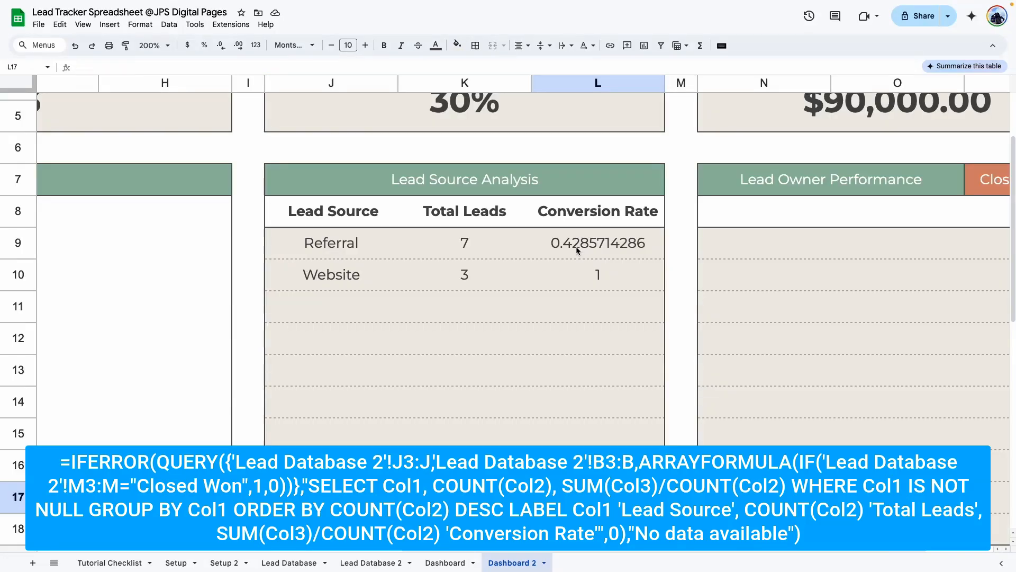
{"action": "scroll", "coordinate": [577, 250], "scroll_direction": "down", "scroll_amount": 1}
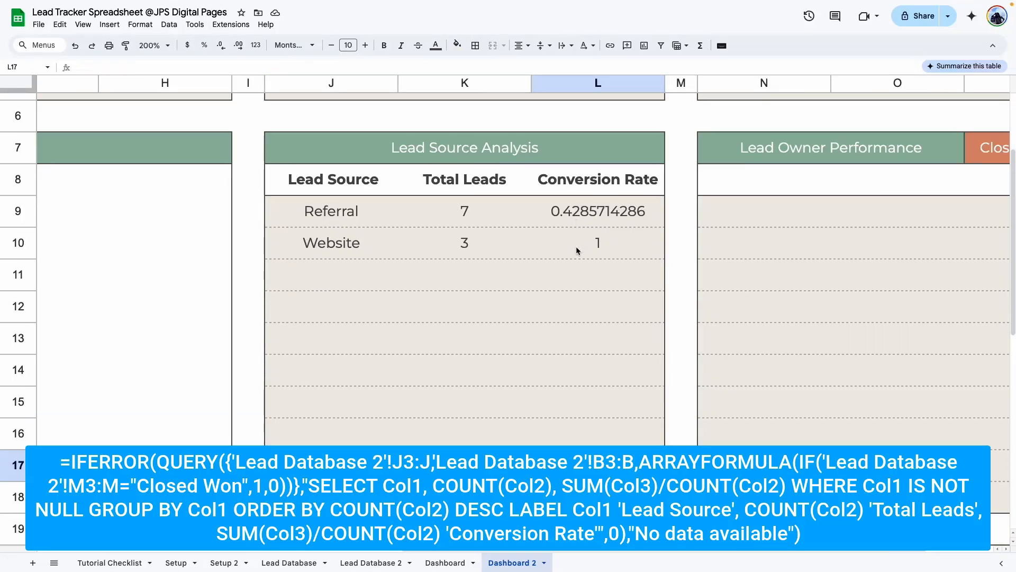
{"action": "left_click_drag", "start_coordinate": [593, 207], "coordinate": [595, 495]}
{"action": "left_click", "coordinate": [204, 46]}
{"action": "left_click", "coordinate": [220, 45]}
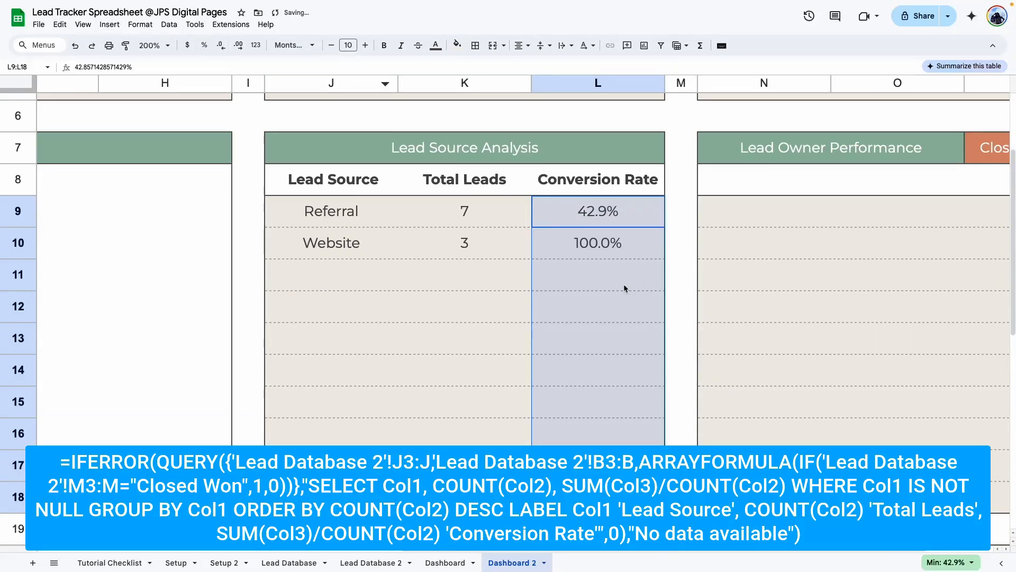
{"action": "left_click", "coordinate": [624, 285]}
Change all three 'Lead Database' references in the J8 formula on Dashboard 2 to 'Lead Database 2'
{"action": "left_click", "coordinate": [322, 214]}
{"action": "left_click", "coordinate": [344, 184]}
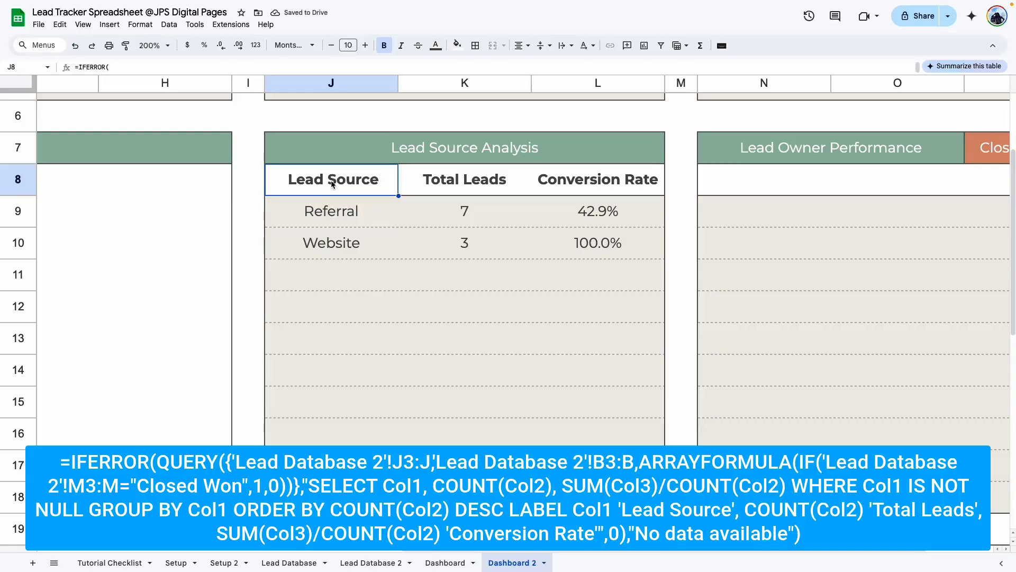
{"action": "double_click", "coordinate": [344, 184]}
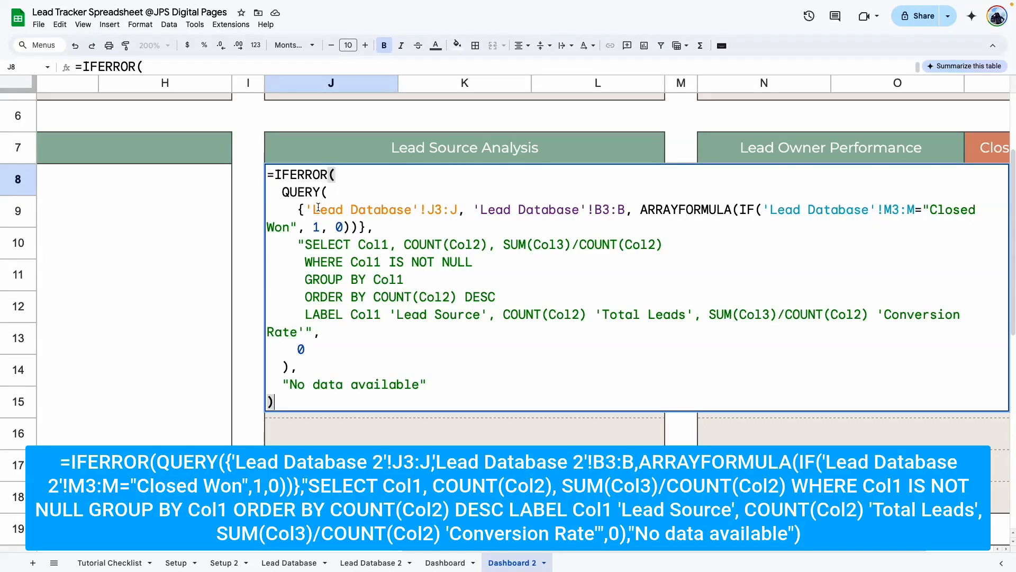
{"action": "left_click", "coordinate": [414, 205]}
{"action": "type", "text": "2"}
{"action": "left_click", "coordinate": [594, 209]}
{"action": "type", "text": "2"}
{"action": "left_click", "coordinate": [899, 210]}
{"action": "type", "text": "2"}
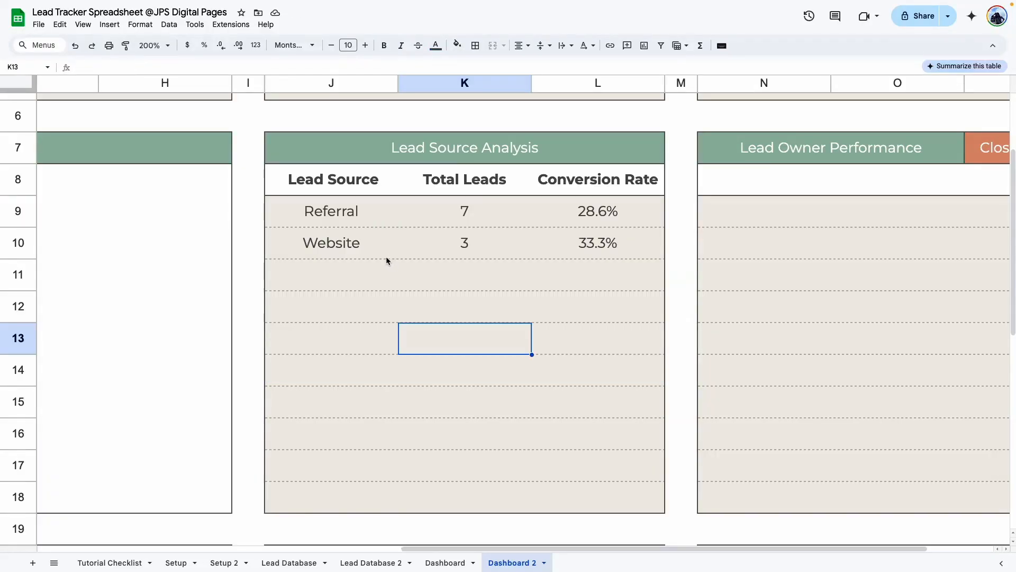
Set the status of the Website lead in M3 on Lead Database 2 to Closed Won and check the Website conversion rate on Dashboard 2
{"action": "left_click", "coordinate": [349, 251]}
{"action": "left_click", "coordinate": [462, 250]}
{"action": "left_click", "coordinate": [611, 247]}
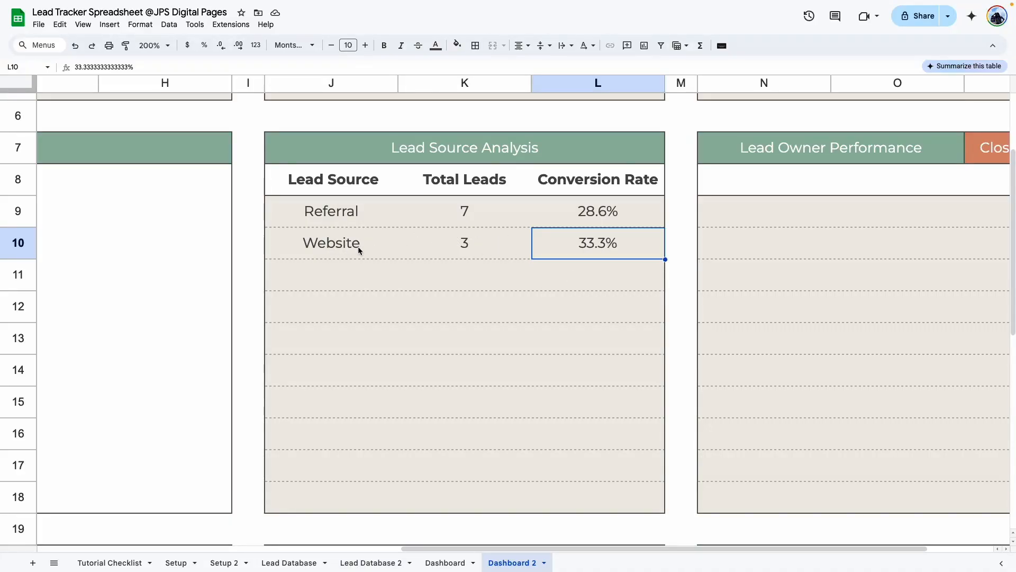
{"action": "left_click", "coordinate": [354, 563]}
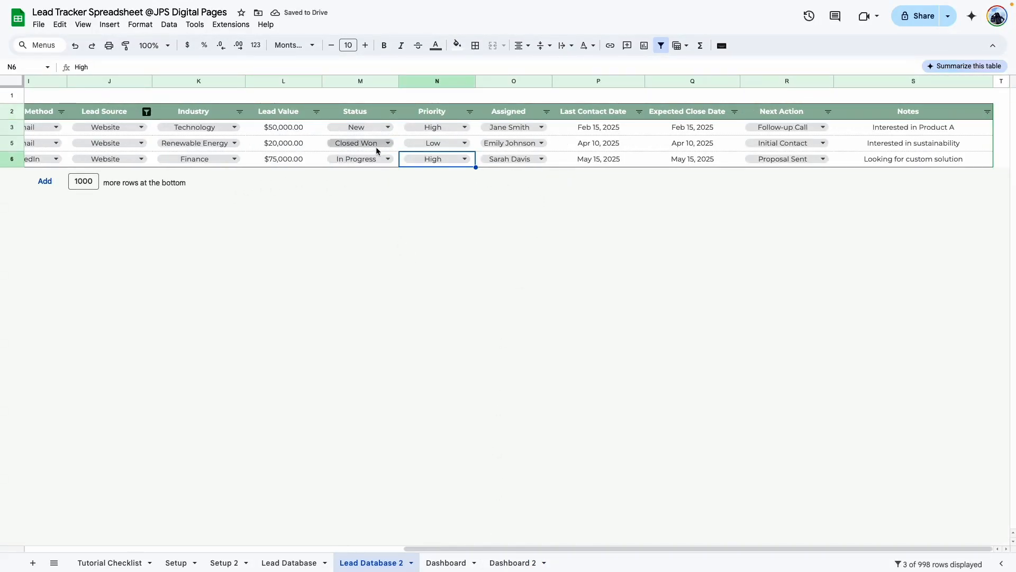
{"action": "left_click", "coordinate": [365, 127]}
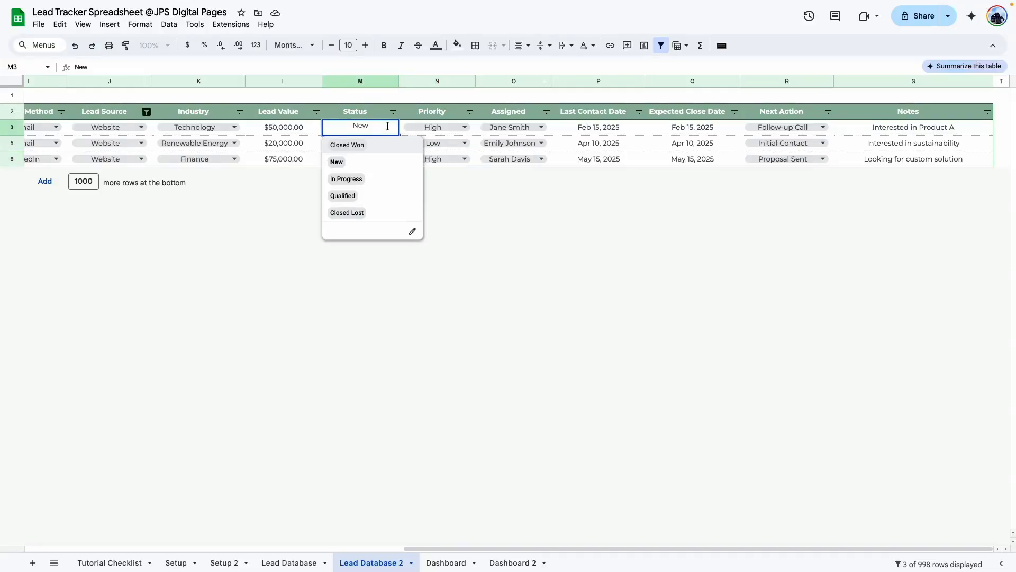
{"action": "left_click", "coordinate": [350, 146]}
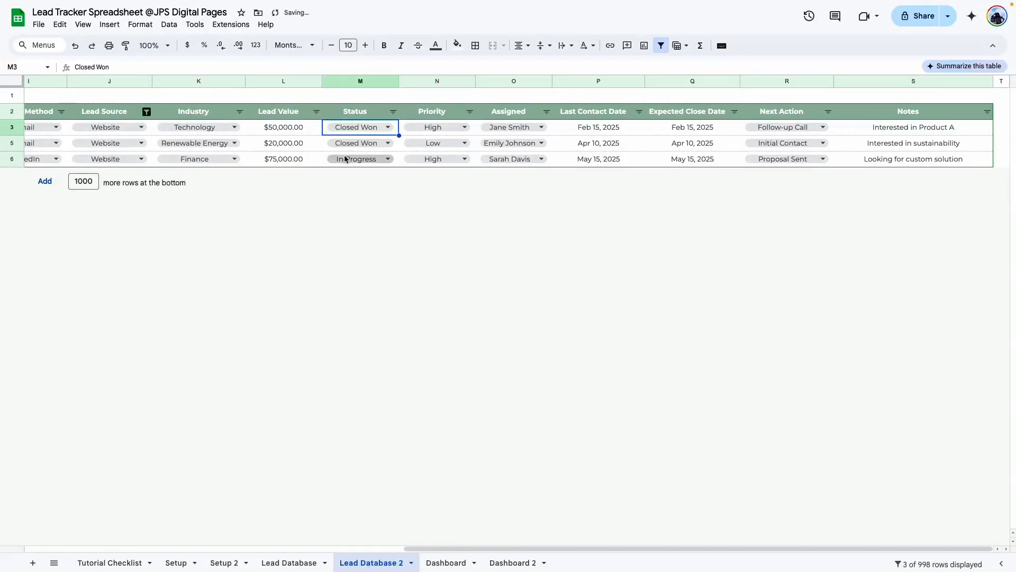
{"action": "left_click", "coordinate": [513, 562]}
{"action": "key", "text": "Left"}
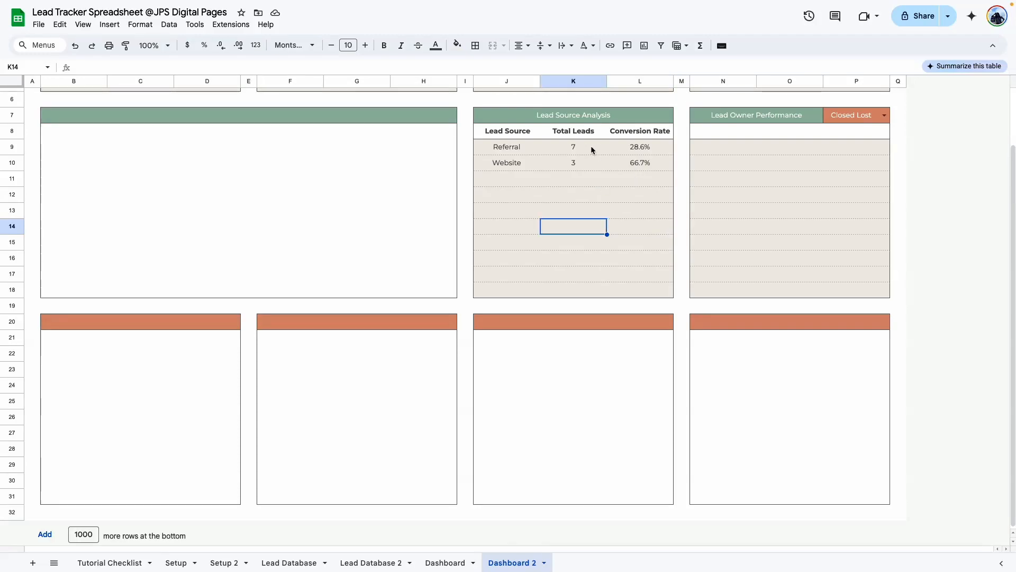
Examine the Lead Owner Performance table on the Dashboard sheet, including its owner, total leads and lead amount columns
{"action": "left_click", "coordinate": [442, 562]}
{"action": "left_click", "coordinate": [167, 45]}
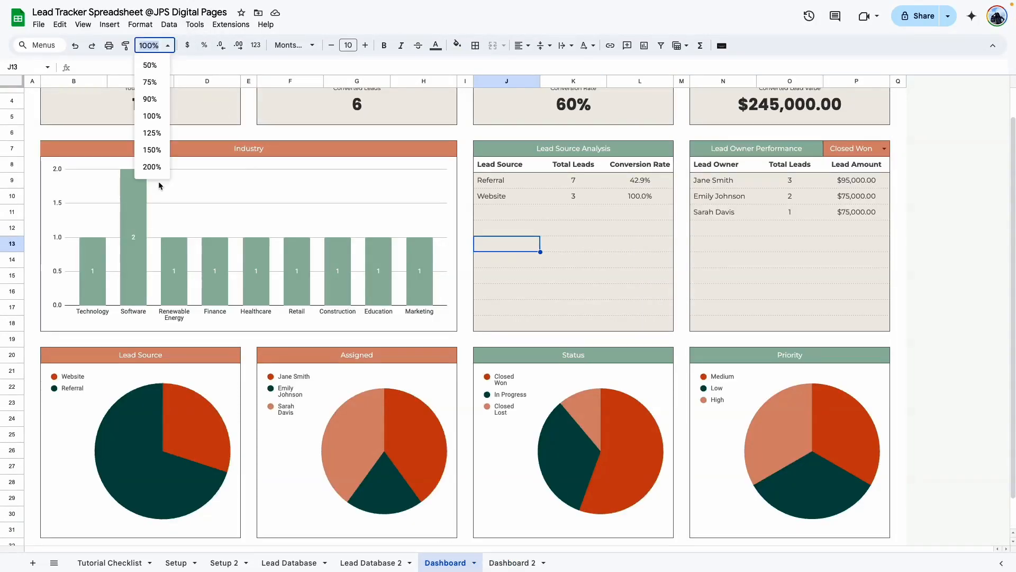
{"action": "left_click", "coordinate": [149, 164]}
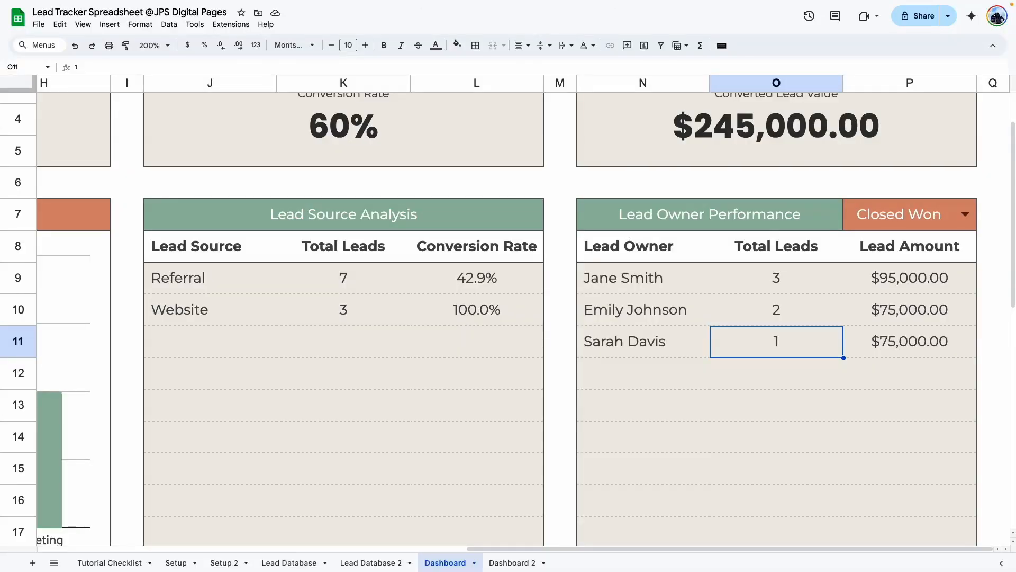
{"action": "scroll", "coordinate": [718, 427], "scroll_direction": "down", "scroll_amount": 1}
{"action": "scroll", "coordinate": [718, 426], "scroll_direction": "up", "scroll_amount": 1}
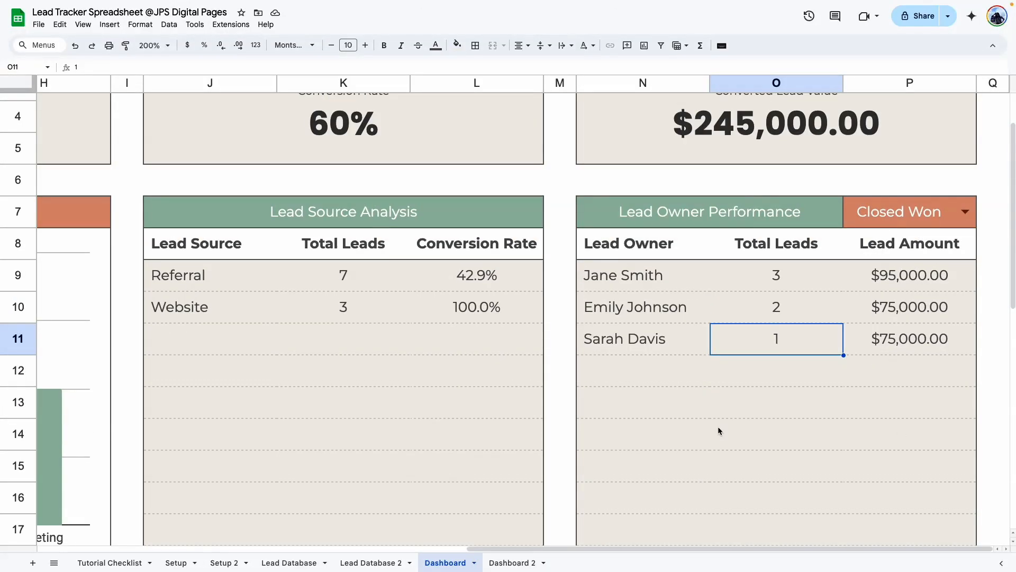
{"action": "key", "text": "Down"}
{"action": "key", "text": "Down"}
{"action": "key", "text": "Down"}
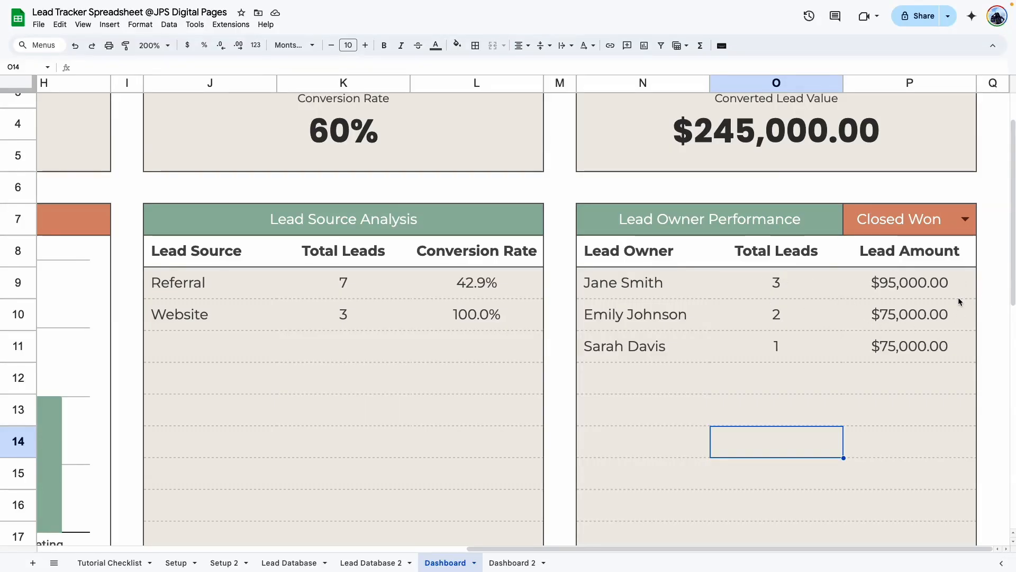
Switch the Lead Owner Performance status selector in P7 to New and on to In Progress, and review the listed owners
{"action": "left_click", "coordinate": [962, 221]}
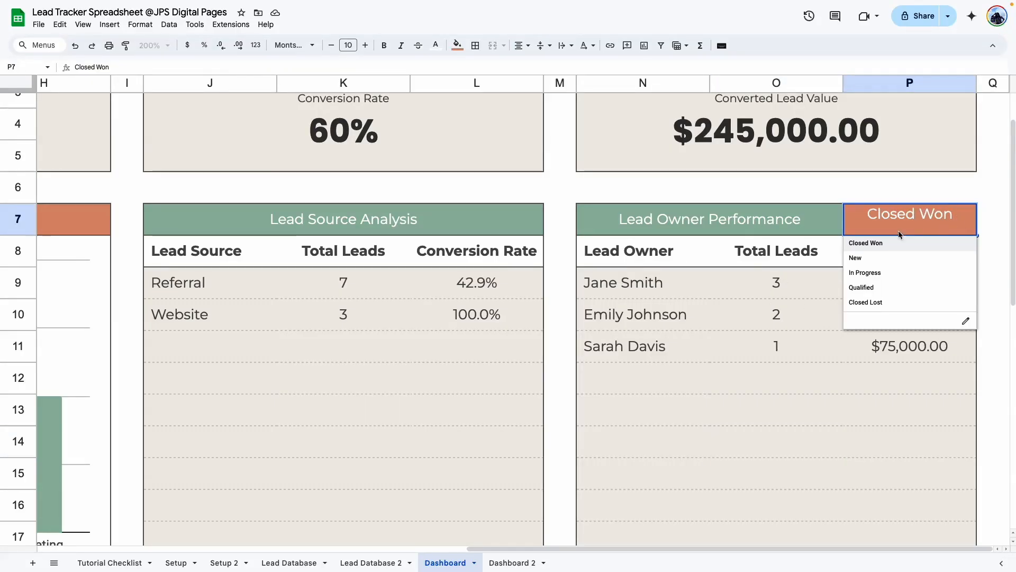
{"action": "key", "text": "Down"}
{"action": "key", "text": "Return"}
{"action": "left_click", "coordinate": [961, 221]}
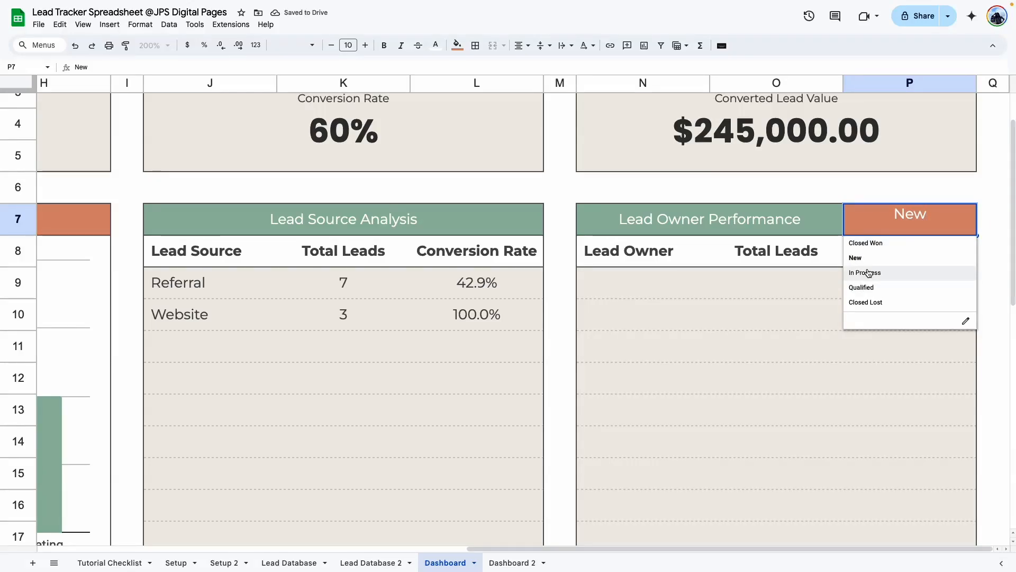
{"action": "left_click", "coordinate": [865, 272]}
{"action": "left_click", "coordinate": [768, 373]}
{"action": "left_click_drag", "start_coordinate": [649, 288], "coordinate": [908, 324]}
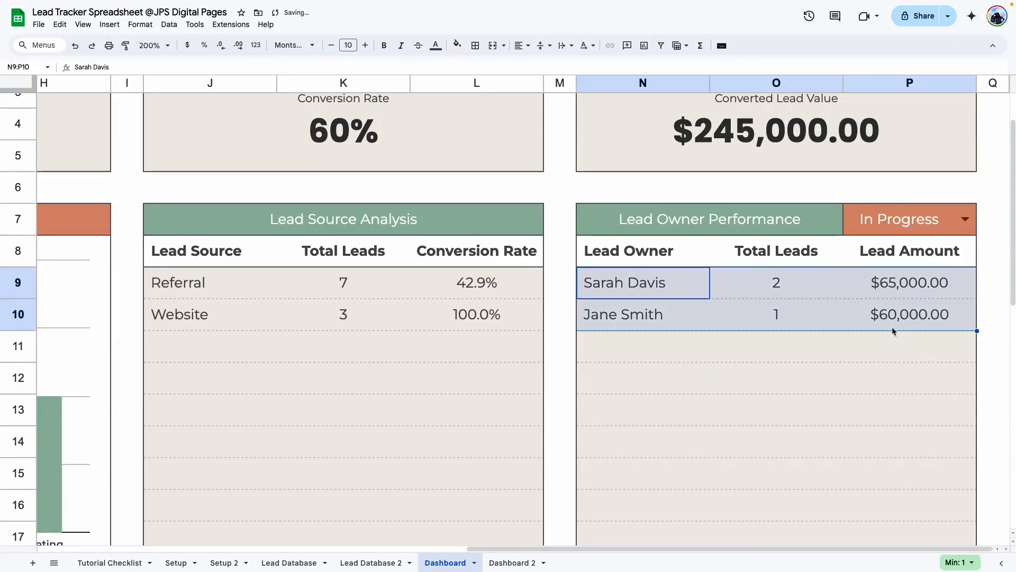
Filter the Status column on Lead Database to In Progress and check those leads against the Lead Owner Performance table on Dashboard
{"action": "left_click", "coordinate": [726, 402]}
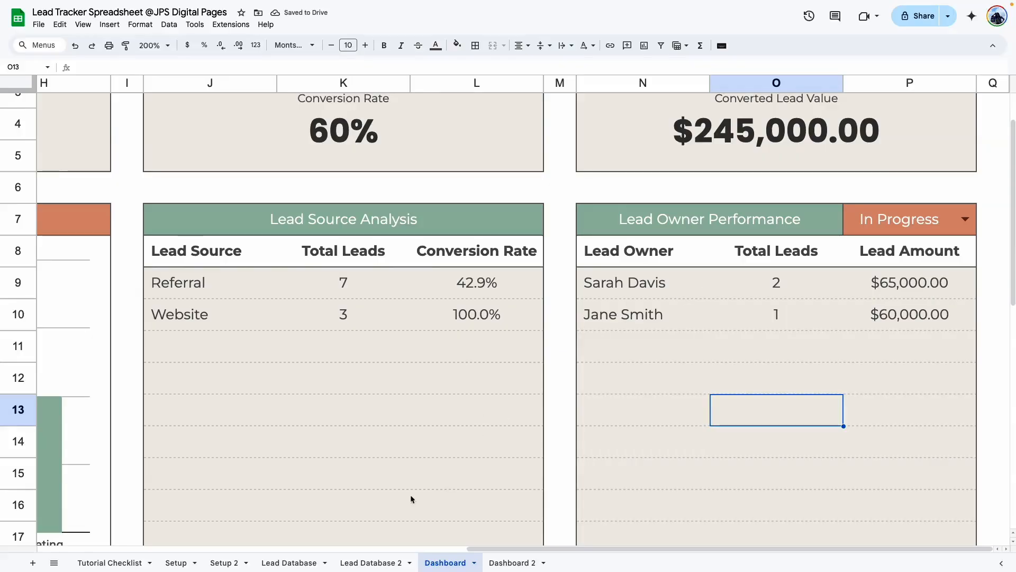
{"action": "left_click", "coordinate": [288, 563]}
{"action": "left_click_drag", "start_coordinate": [569, 548], "coordinate": [727, 548]}
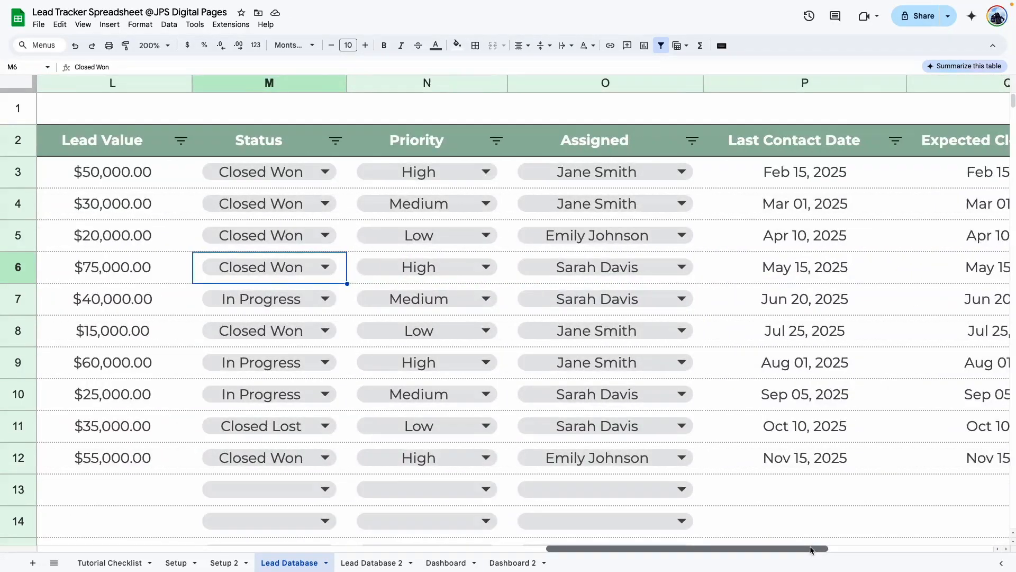
{"action": "left_click", "coordinate": [655, 141]}
{"action": "left_click", "coordinate": [559, 372]}
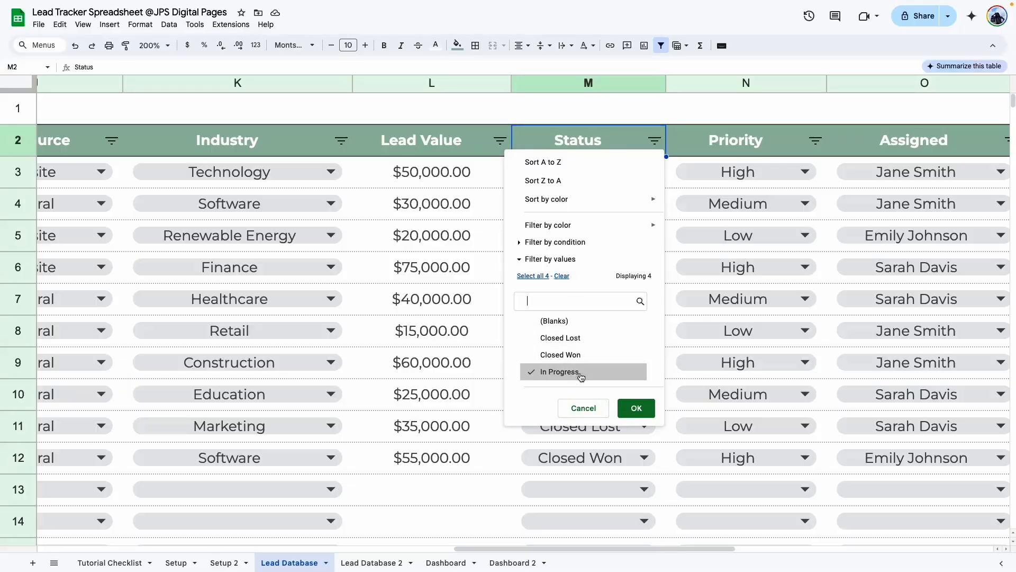
{"action": "left_click", "coordinate": [636, 408]}
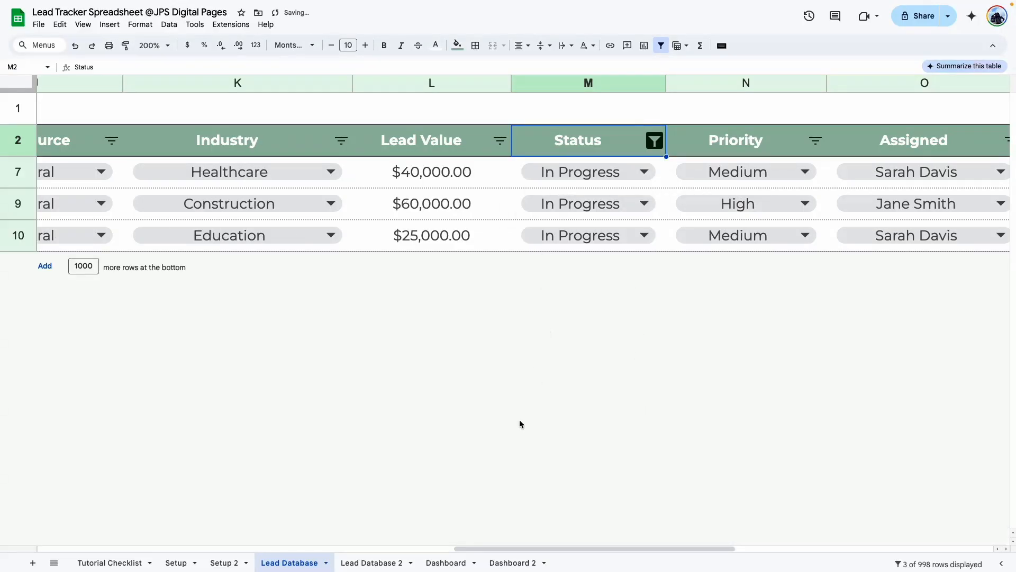
{"action": "left_click", "coordinate": [446, 563]}
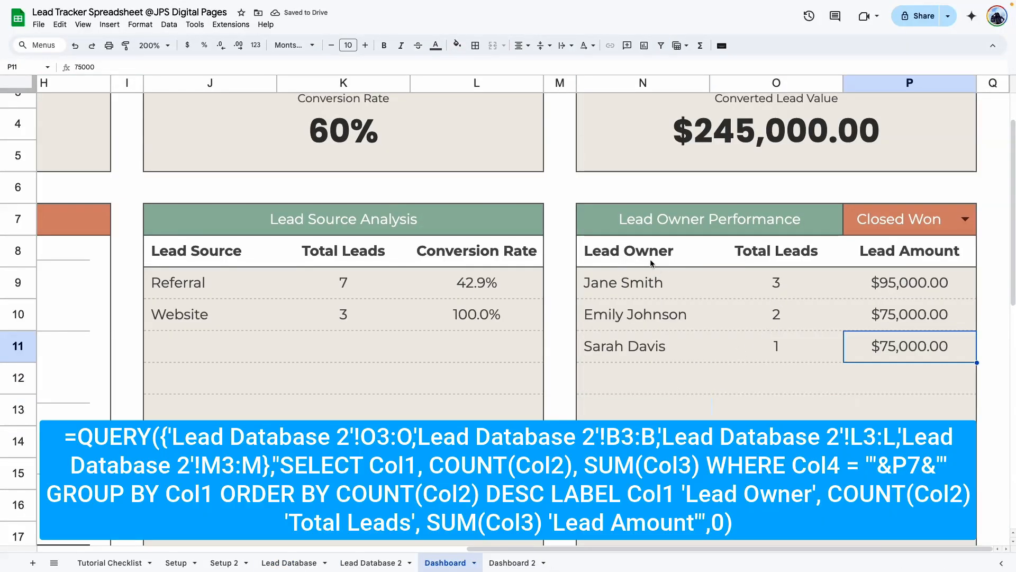
Review the Lead Owner QUERY formula and its column labels in N8 on Dashboard, and copy it into N8 on Dashboard 2
{"action": "double_click", "coordinate": [708, 260]}
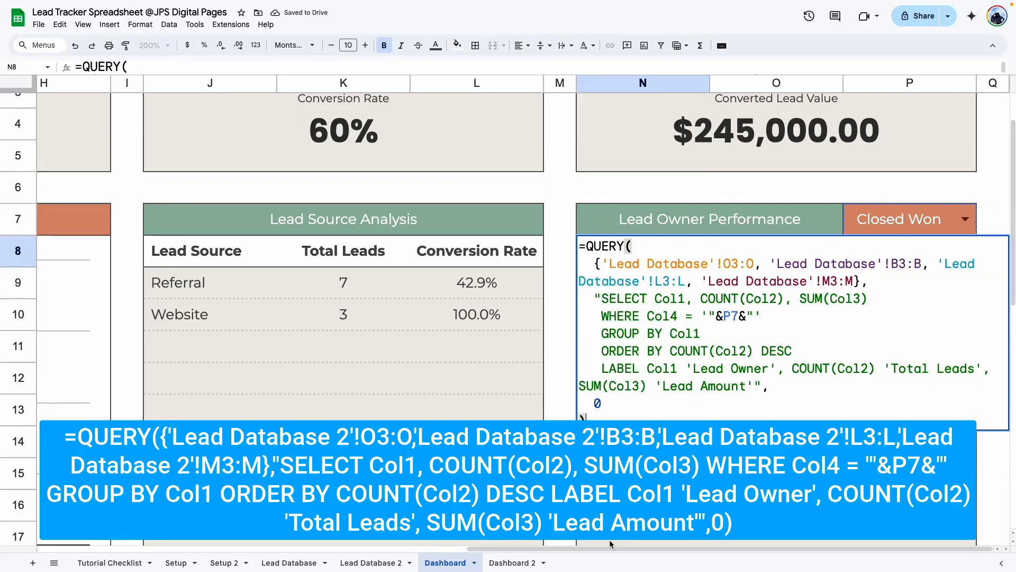
{"action": "left_click_drag", "start_coordinate": [595, 419], "coordinate": [585, 248]}
{"action": "left_click", "coordinate": [606, 403]}
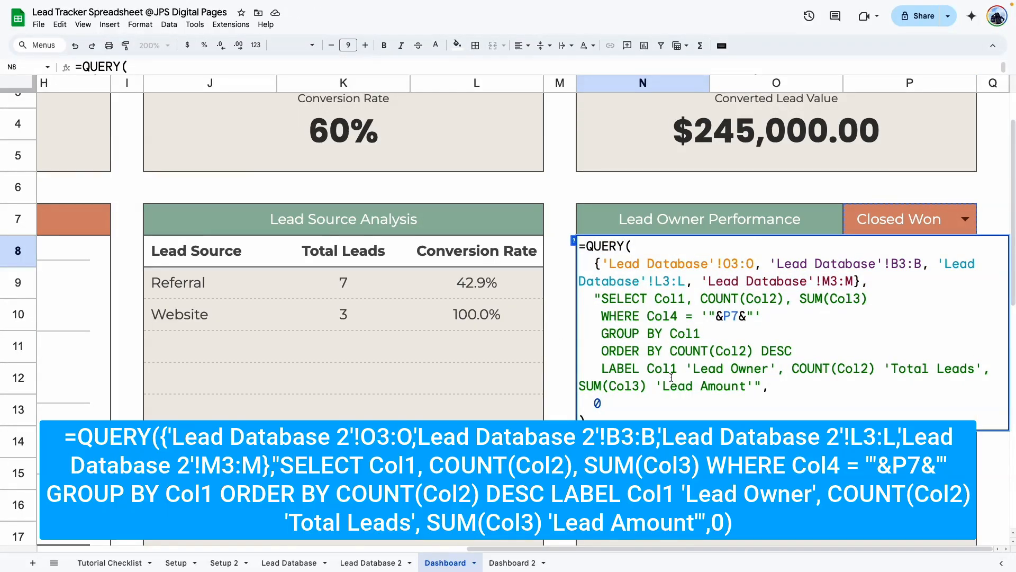
{"action": "left_click_drag", "start_coordinate": [693, 369], "coordinate": [766, 365]}
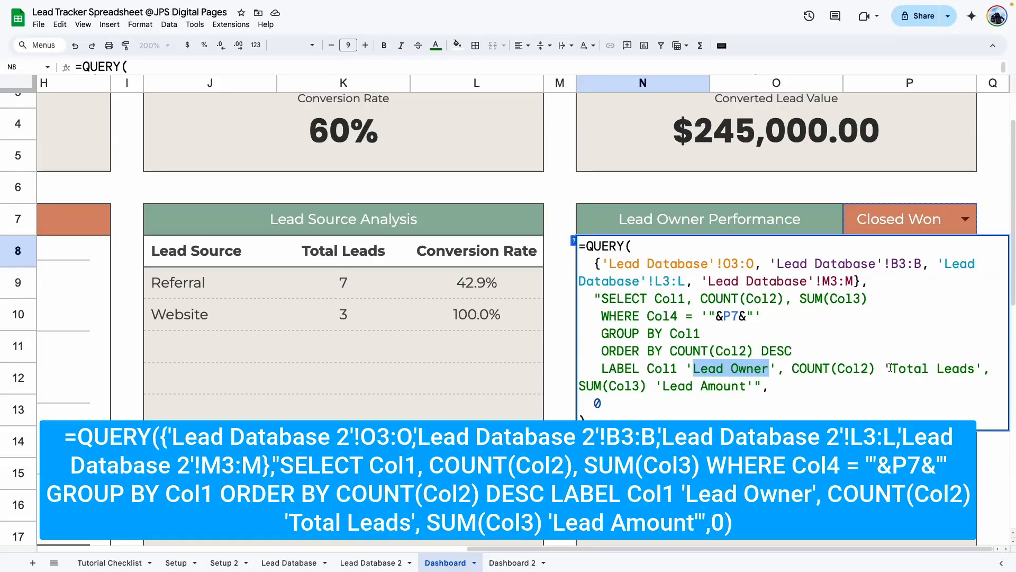
{"action": "left_click_drag", "start_coordinate": [889, 368], "coordinate": [976, 368]}
{"action": "left_click_drag", "start_coordinate": [662, 386], "coordinate": [746, 386]}
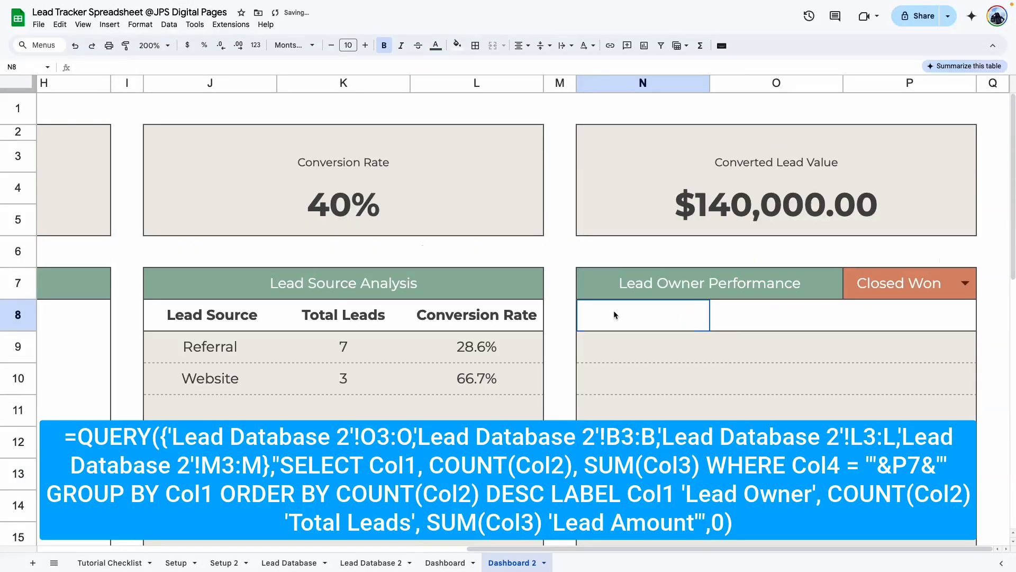
{"action": "double_click", "coordinate": [614, 315]}
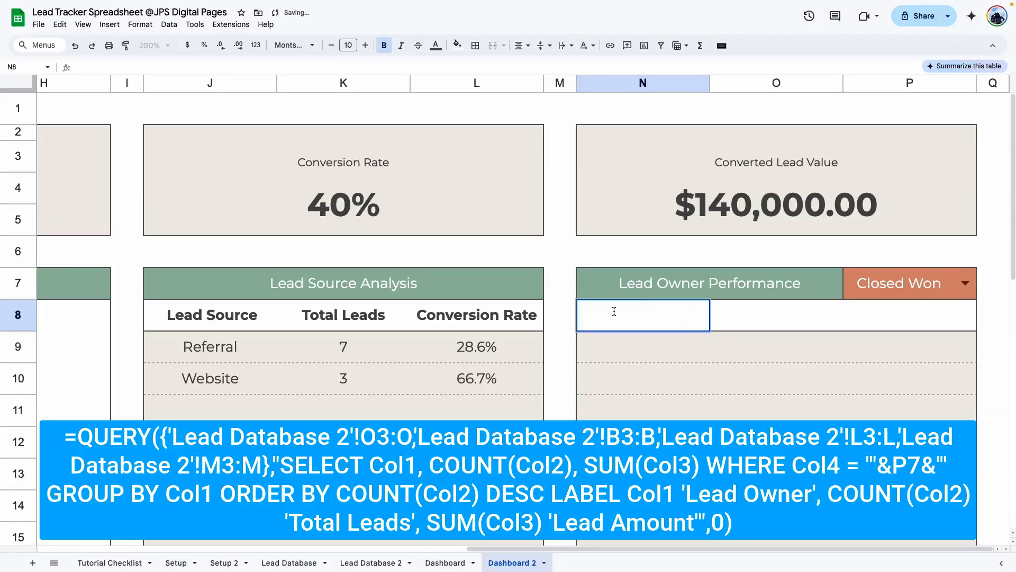
{"action": "key", "text": "ctrl+v"}
Change all four 'Lead Database' references in the N8 formula on Dashboard 2 to 'Lead Database 2' and enter the formula
{"action": "left_click", "coordinate": [543, 327]}
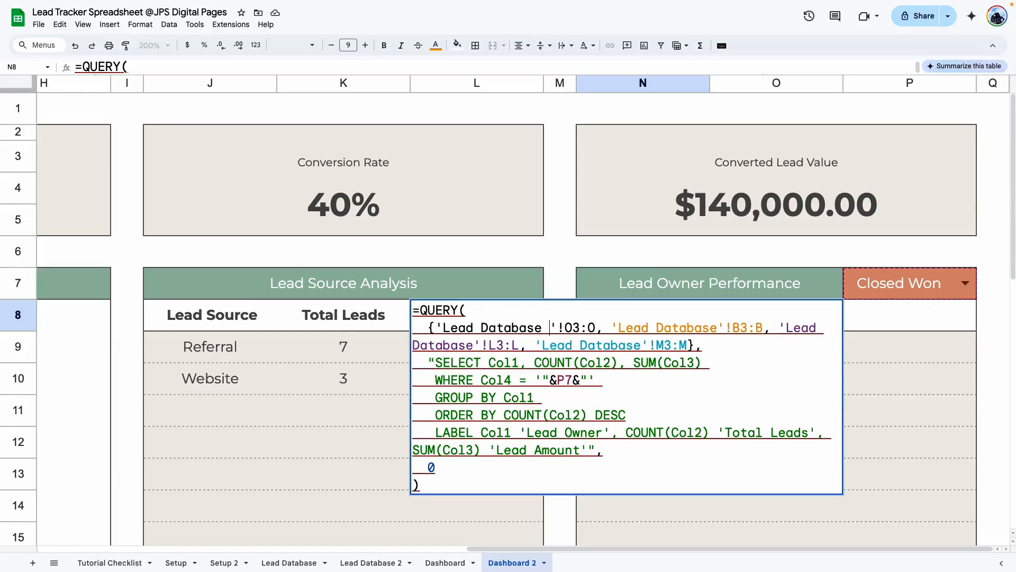
{"action": "type", "text": "2"}
{"action": "left_click", "coordinate": [723, 327]}
{"action": "type", "text": "2"}
{"action": "left_click", "coordinate": [472, 345]}
{"action": "type", "text": "2"}
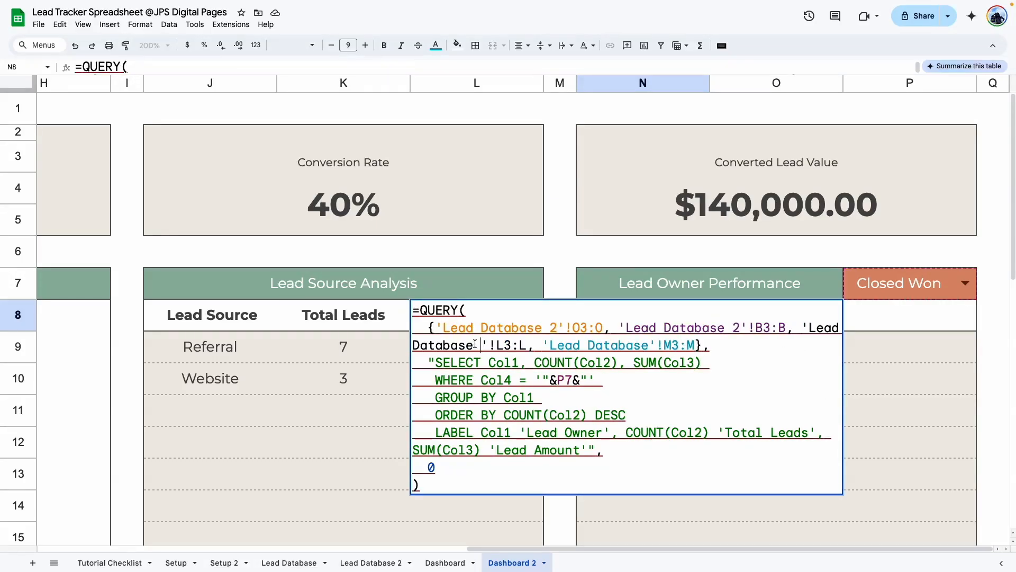
{"action": "left_click", "coordinate": [656, 344]}
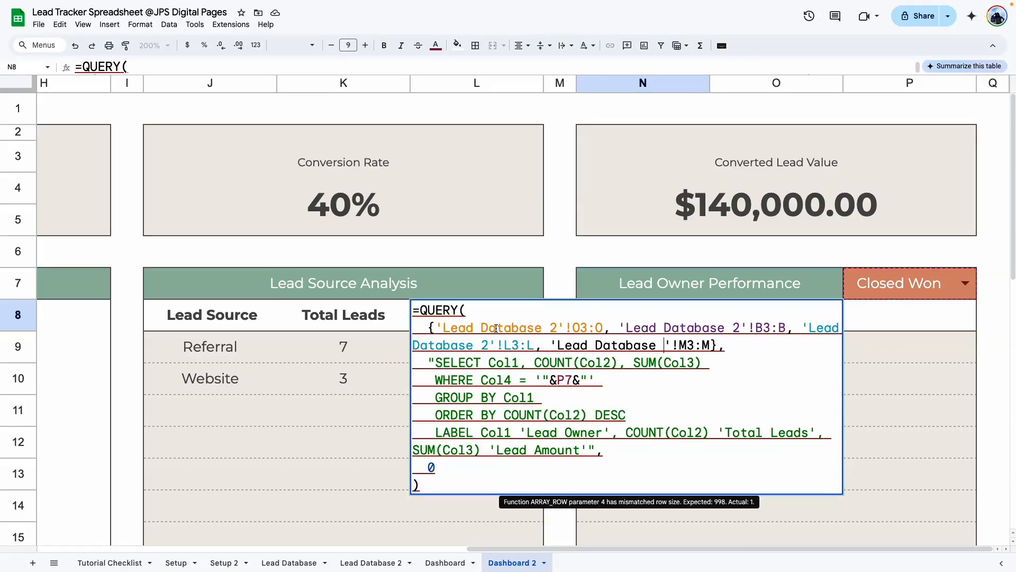
{"action": "type", "text": "2"}
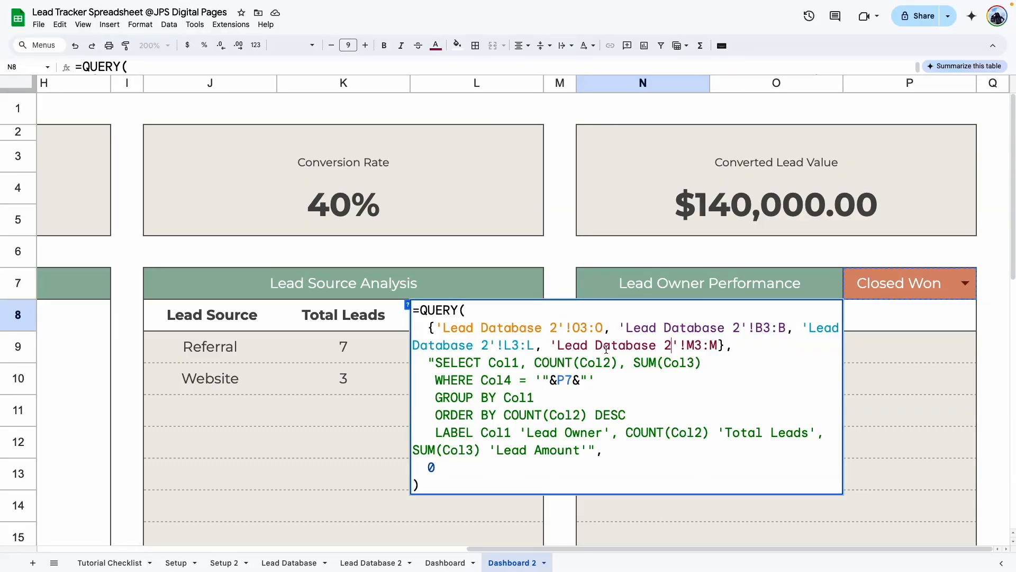
{"action": "key", "text": "Return"}
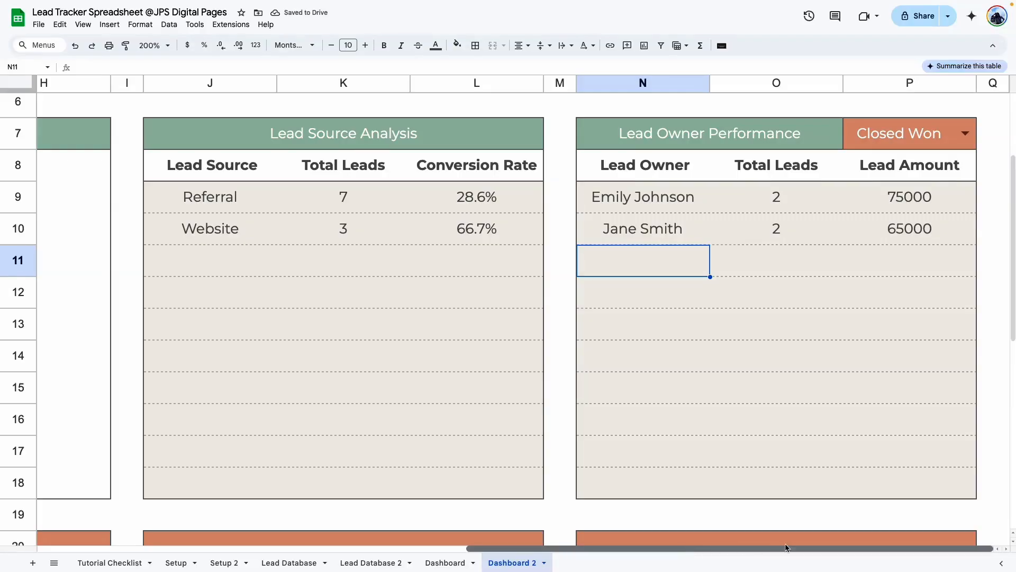
Format the Lead Amount cells P9:P18 on Dashboard 2 as dollar currency
{"action": "left_click_drag", "start_coordinate": [924, 196], "coordinate": [919, 491]}
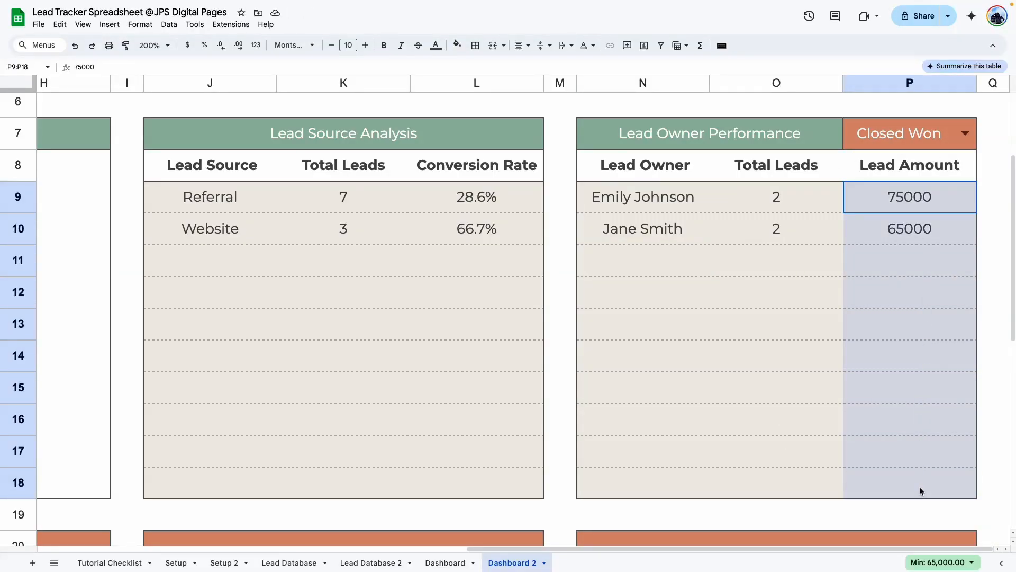
{"action": "left_click", "coordinate": [187, 45]}
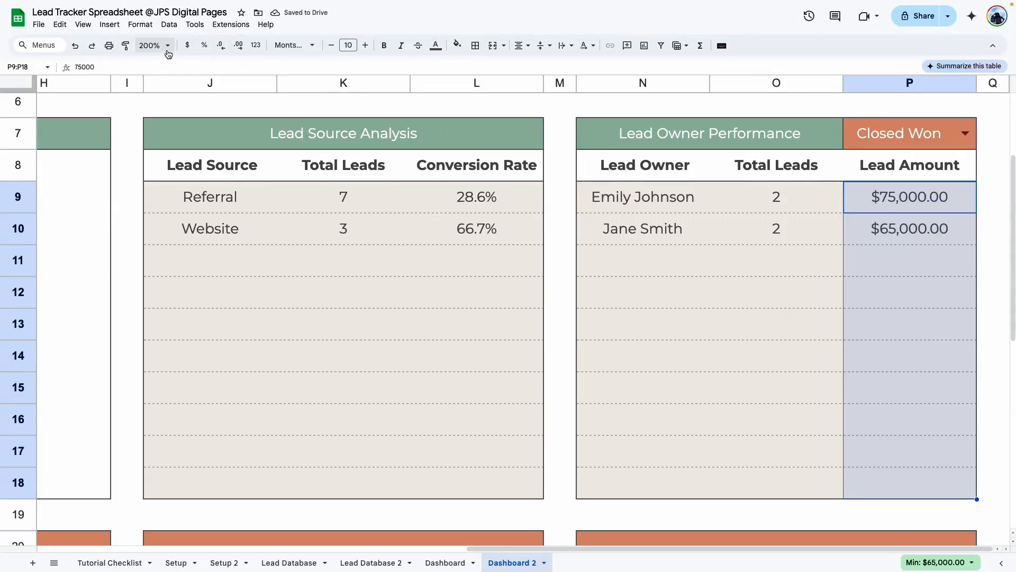
{"action": "left_click", "coordinate": [737, 293]}
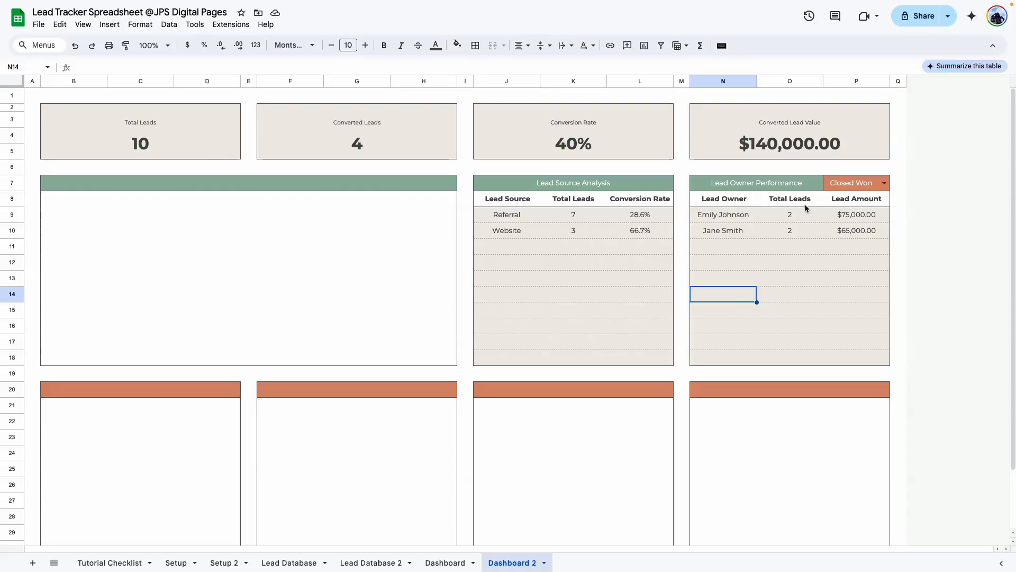
Verify the owners and lead totals on Dashboard 2 by filtering the Status column on Lead Database 2 to Closed Won
{"action": "left_click", "coordinate": [804, 217]}
{"action": "left_click_drag", "start_coordinate": [806, 224], "coordinate": [803, 231]}
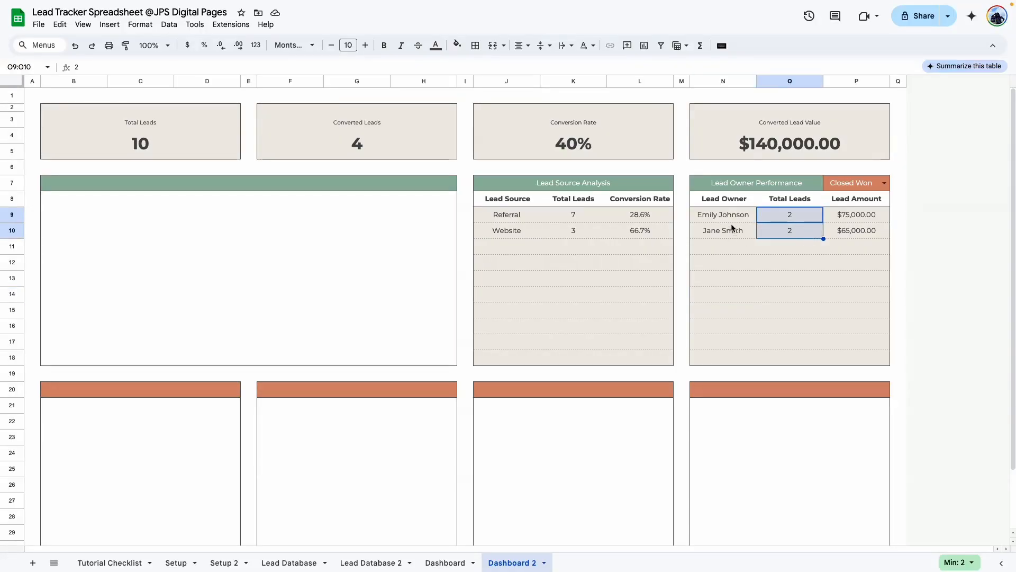
{"action": "left_click", "coordinate": [733, 217]}
{"action": "left_click", "coordinate": [735, 230]}
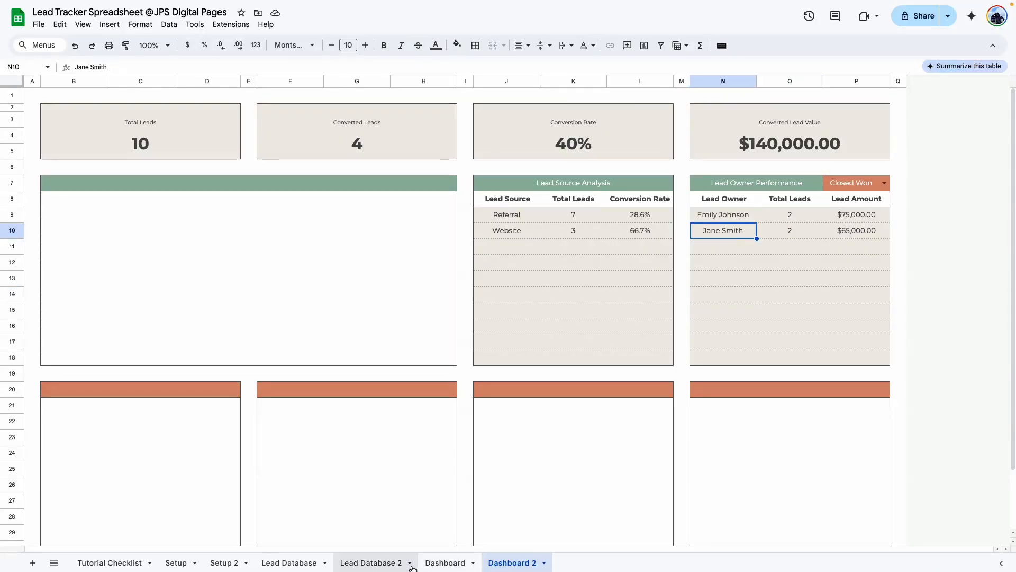
{"action": "left_click", "coordinate": [370, 561]}
{"action": "left_click", "coordinate": [389, 118]}
{"action": "left_click", "coordinate": [392, 112]}
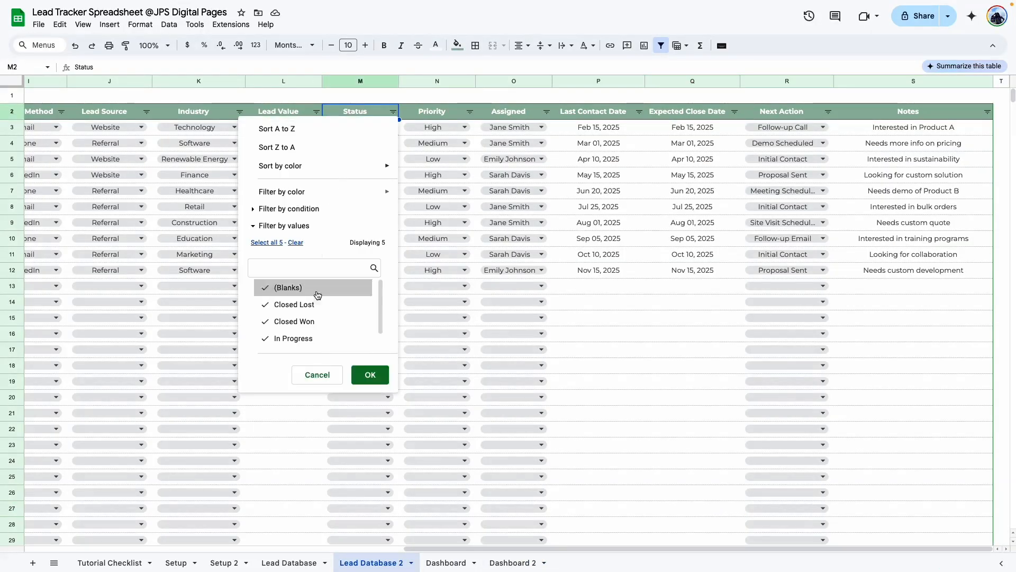
{"action": "left_click", "coordinate": [296, 243]}
{"action": "left_click", "coordinate": [295, 322]}
{"action": "left_click", "coordinate": [370, 375]}
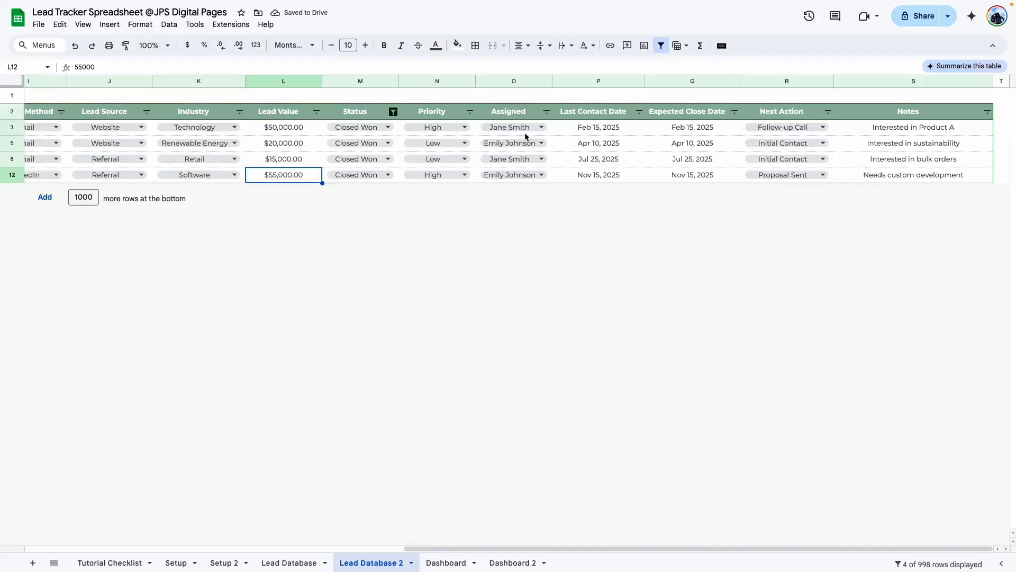
{"action": "left_click", "coordinate": [503, 563]}
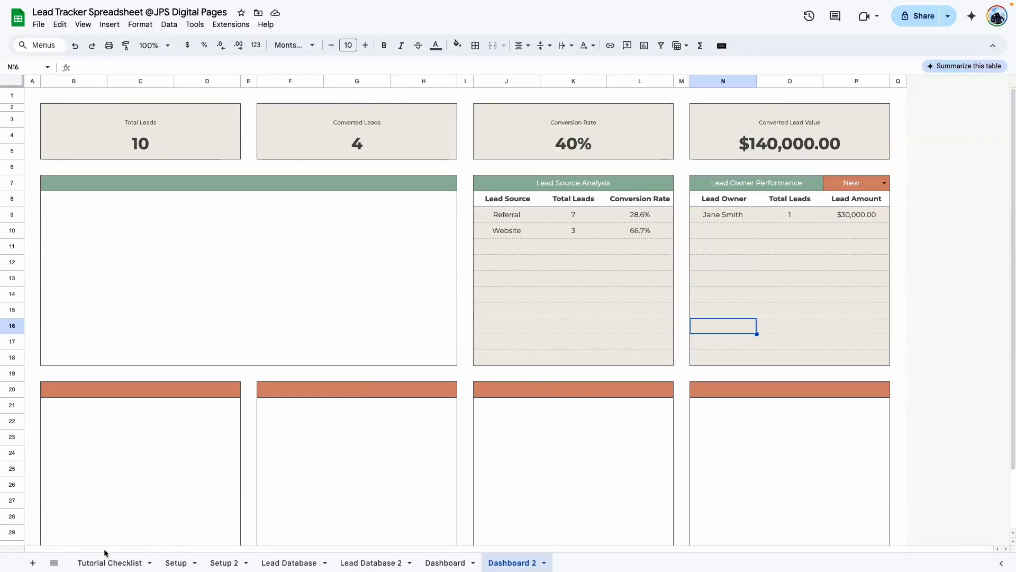
Mark 'Add dashboard formulas' as done on the Tutorial Checklist sheet, viewed at 150% zoom
{"action": "left_click", "coordinate": [119, 560]}
{"action": "left_click", "coordinate": [153, 45]}
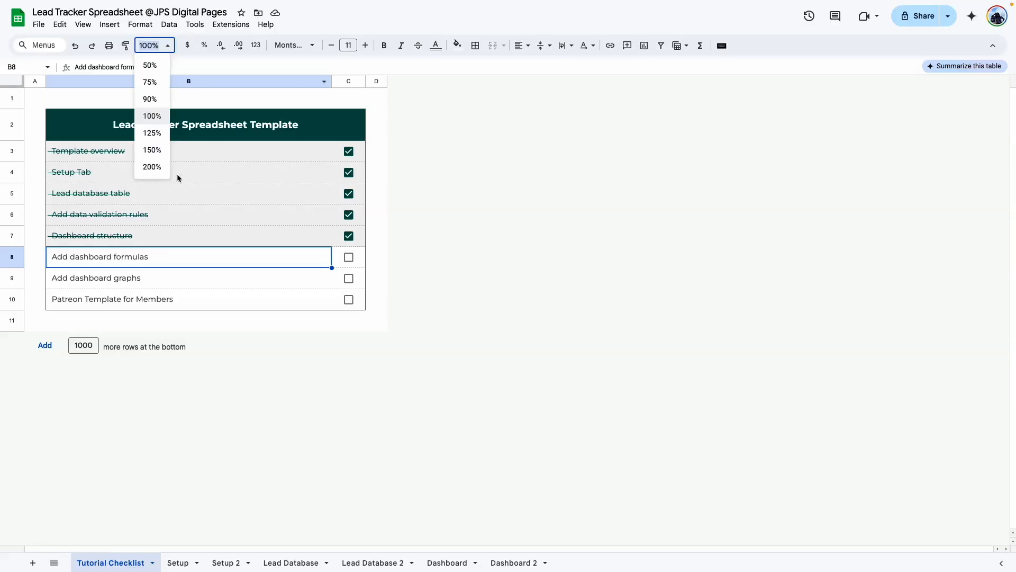
{"action": "left_click", "coordinate": [151, 150]}
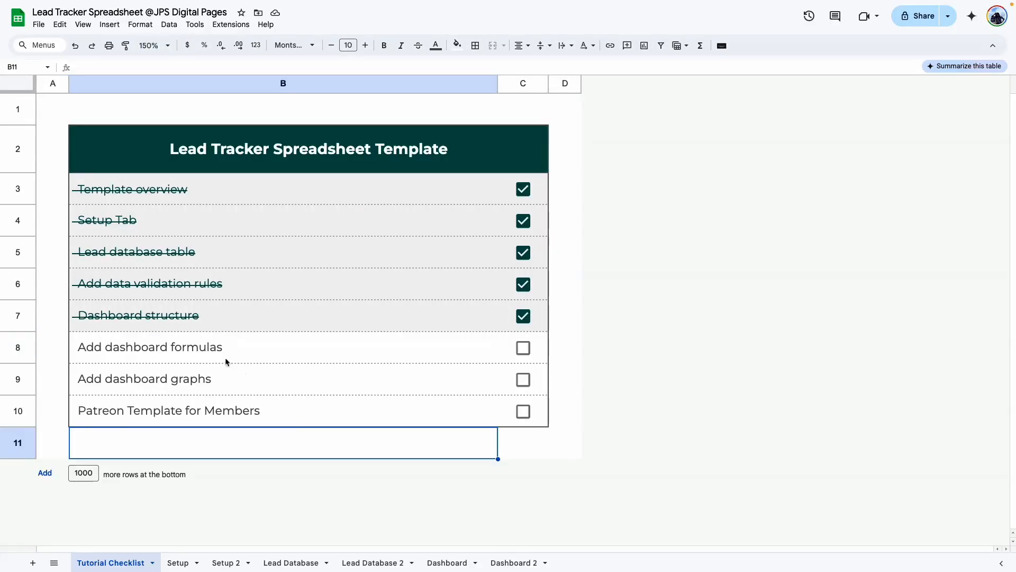
{"action": "left_click", "coordinate": [523, 350]}
{"action": "key", "text": "Right"}
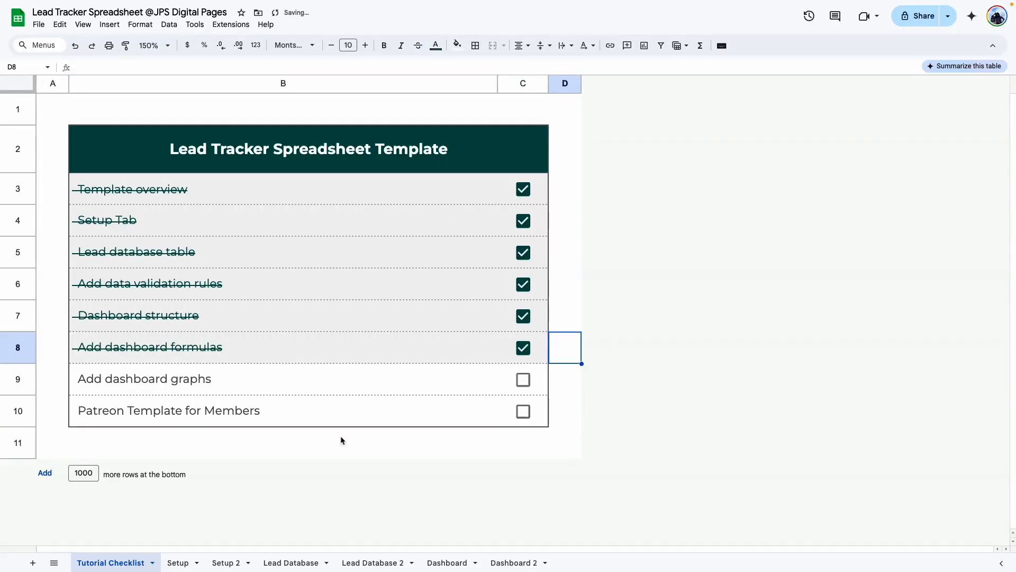
{"action": "left_click", "coordinate": [523, 412]}
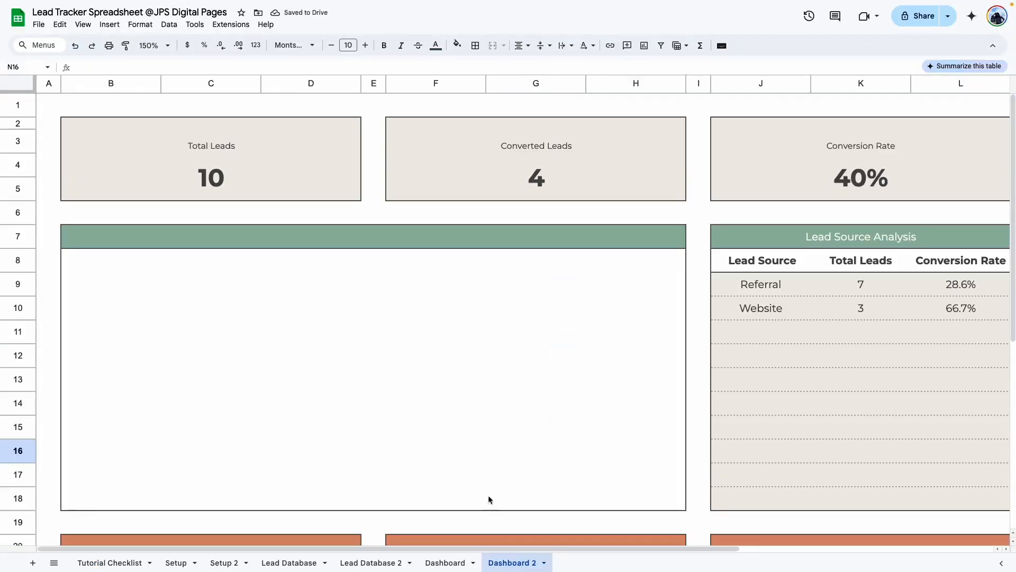
Compare the blank chart blocks on Dashboard 2 with the charts on Dashboard, and inspect the Industry chart header's formula in B7
{"action": "left_click", "coordinate": [484, 498]}
{"action": "scroll", "coordinate": [426, 508], "scroll_direction": "down", "scroll_amount": 1}
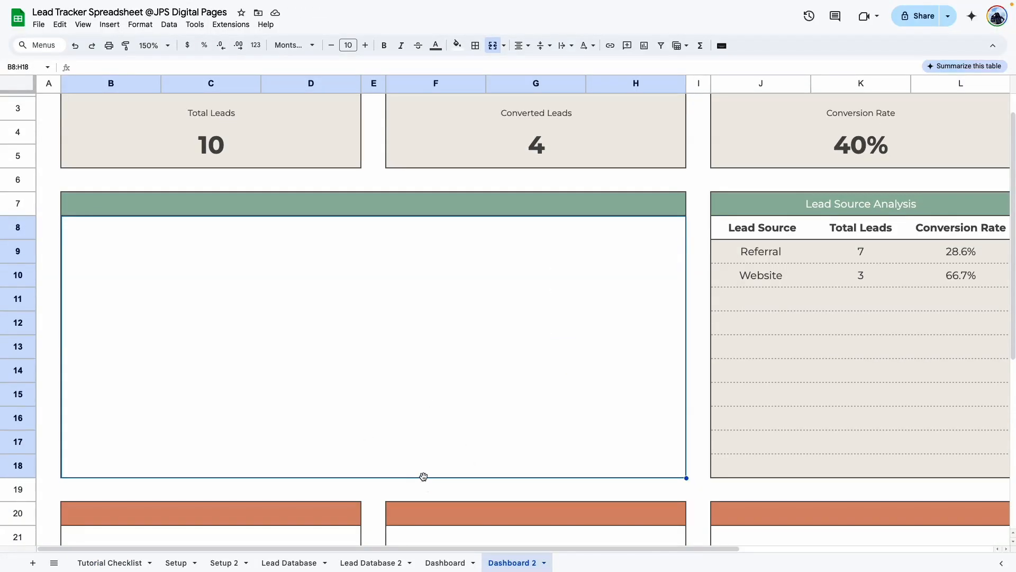
{"action": "left_click", "coordinate": [154, 45]}
{"action": "left_click", "coordinate": [150, 113]}
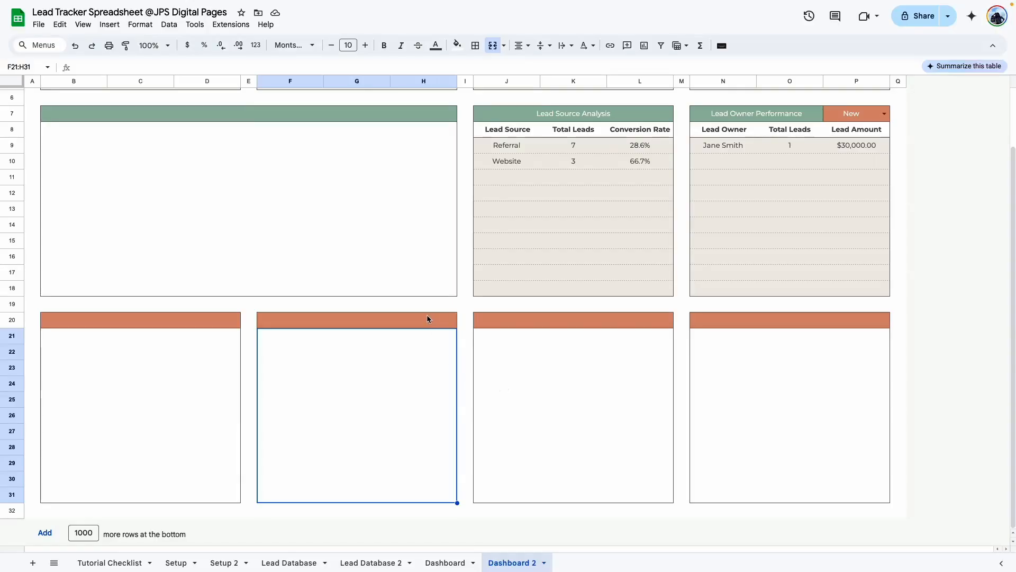
{"action": "left_click", "coordinate": [122, 133]}
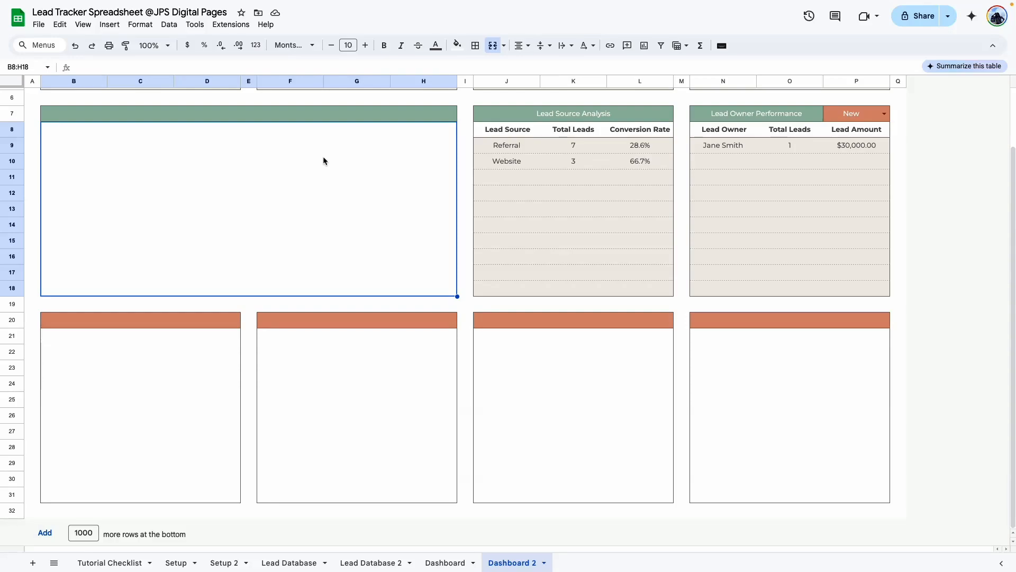
{"action": "left_click", "coordinate": [449, 563]}
{"action": "scroll", "coordinate": [261, 212], "scroll_direction": "up", "scroll_amount": 1}
{"action": "left_click", "coordinate": [261, 183]}
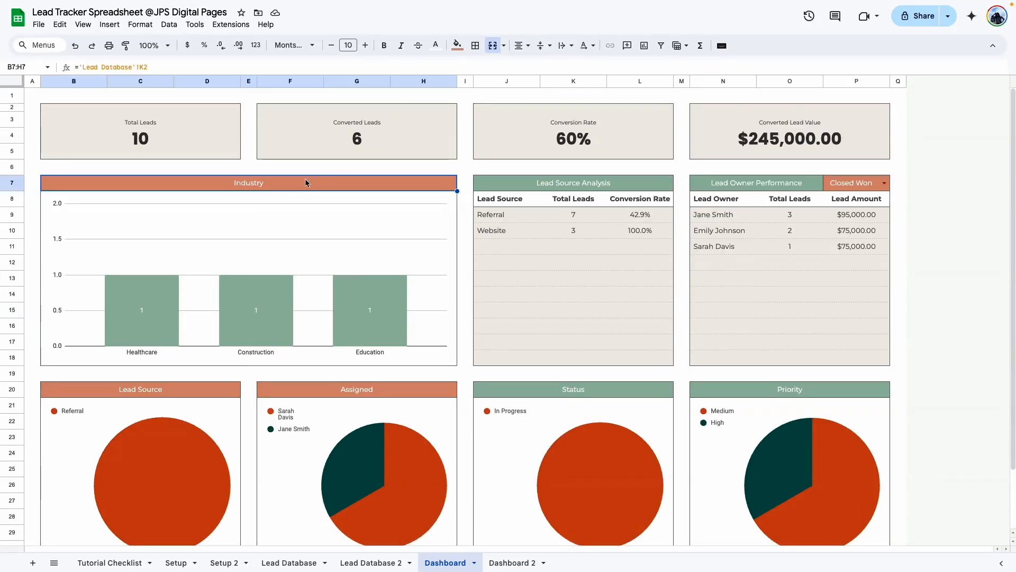
{"action": "left_click", "coordinate": [512, 563]}
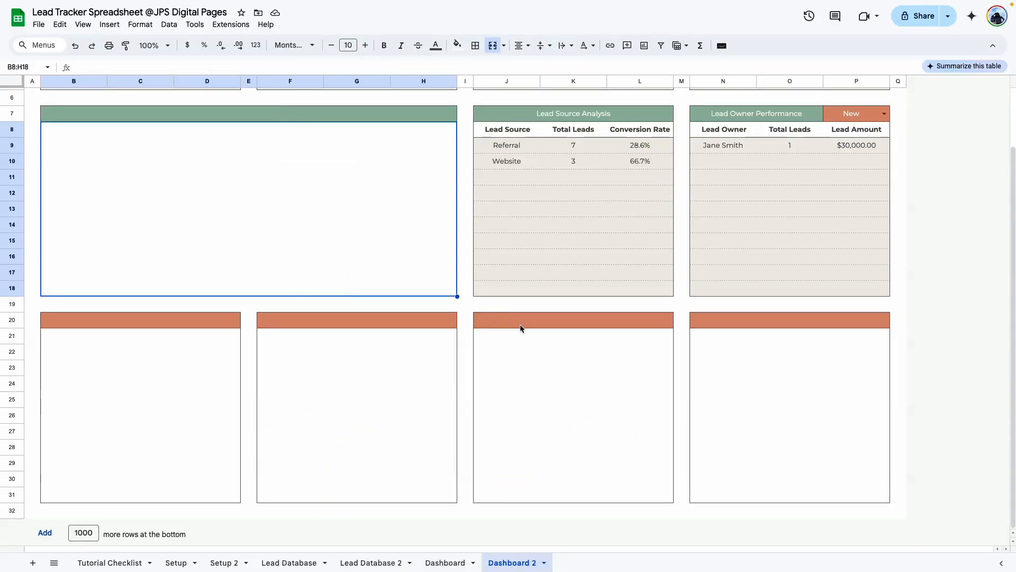
Rename the Industry header in K2 on Lead Database to Category to test the linked chart title in B7 on Dashboard
{"action": "left_click", "coordinate": [446, 563]}
{"action": "left_click", "coordinate": [465, 231]}
{"action": "left_click", "coordinate": [294, 186]}
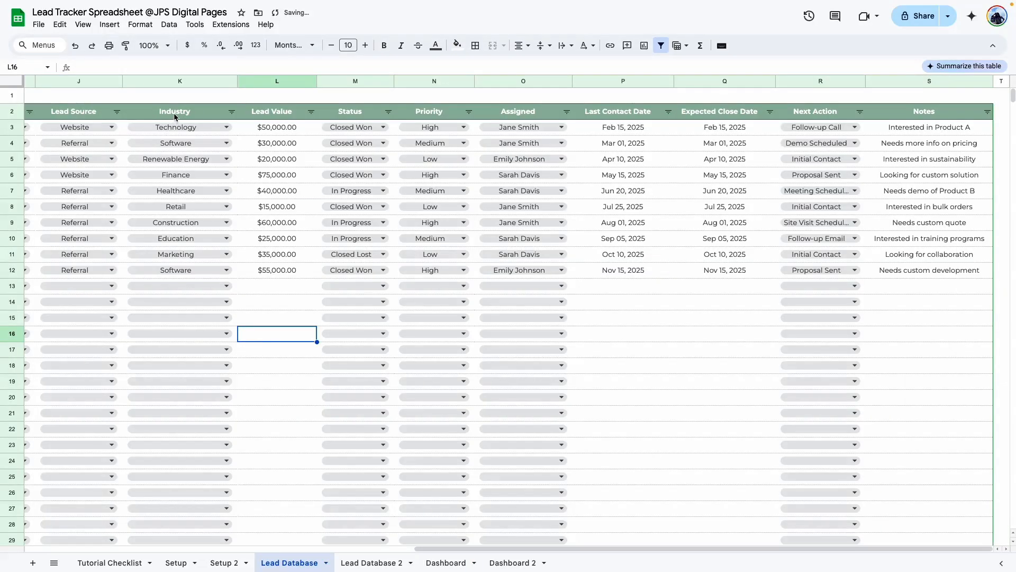
{"action": "left_click", "coordinate": [177, 116]}
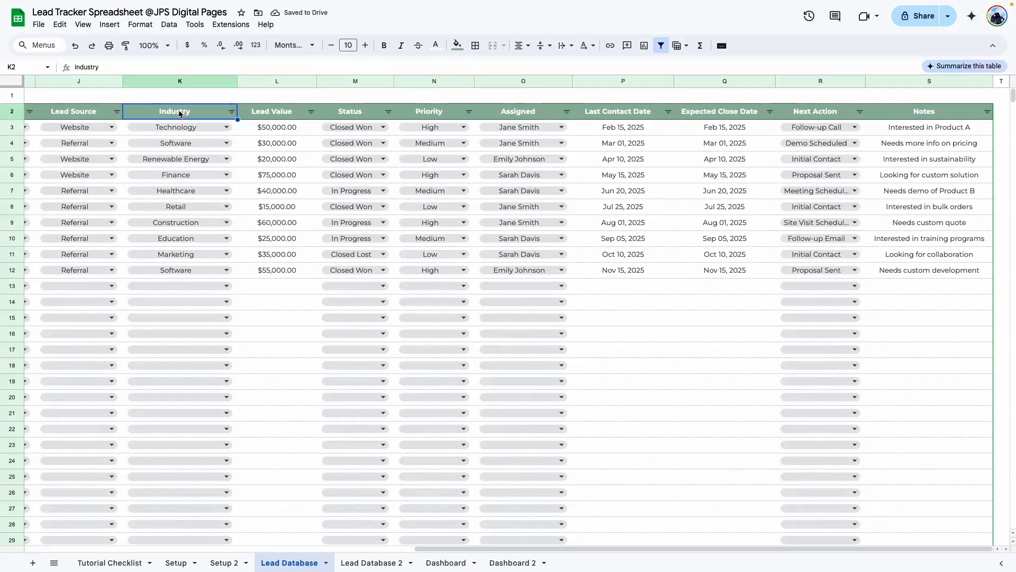
{"action": "double_click", "coordinate": [179, 112]}
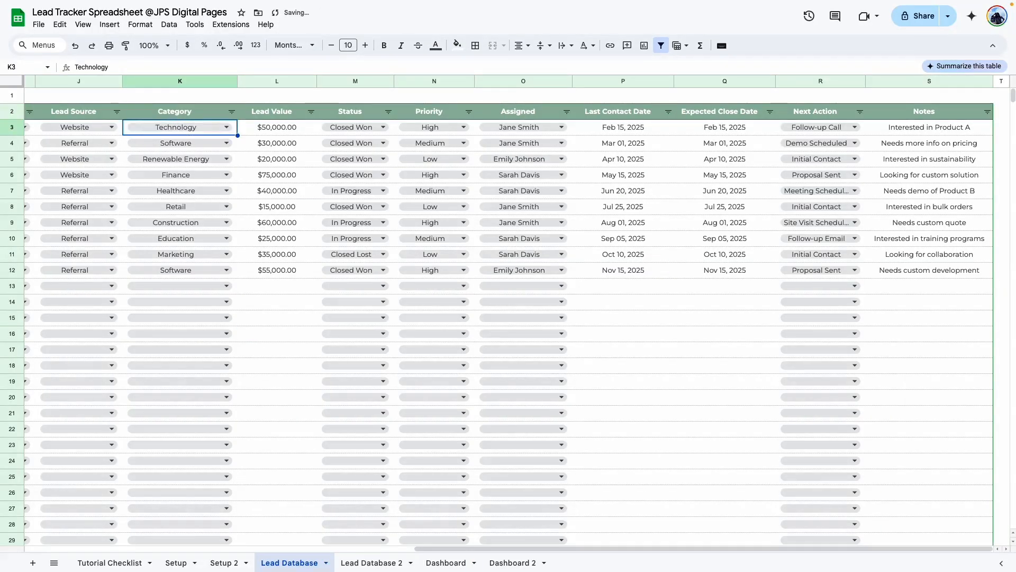
Check the renamed chart title on Dashboard, and link title cell B7 on Dashboard 2 to the Industry header in K2 of Lead Database 2
{"action": "left_click", "coordinate": [446, 562]}
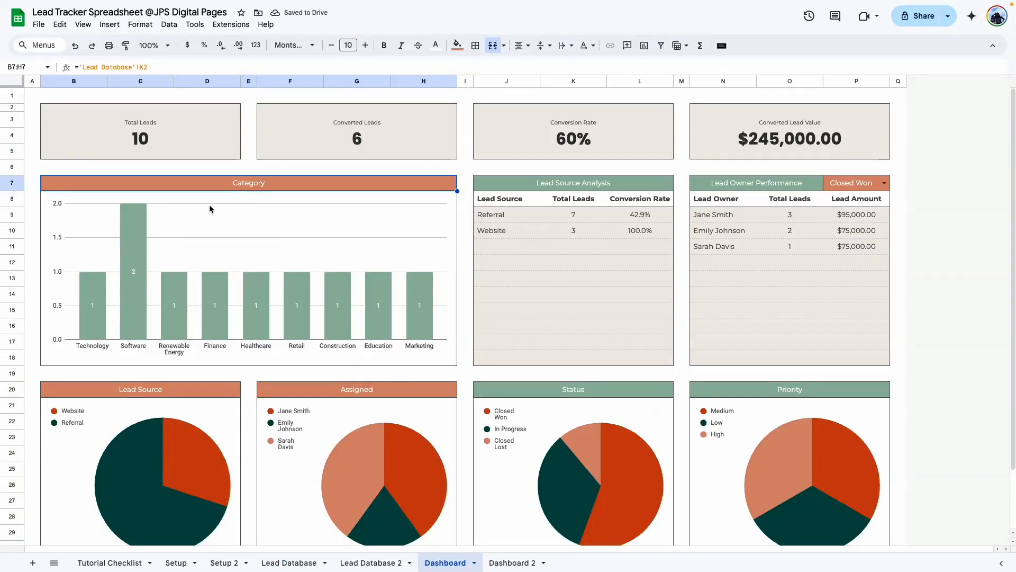
{"action": "left_click", "coordinate": [466, 263]}
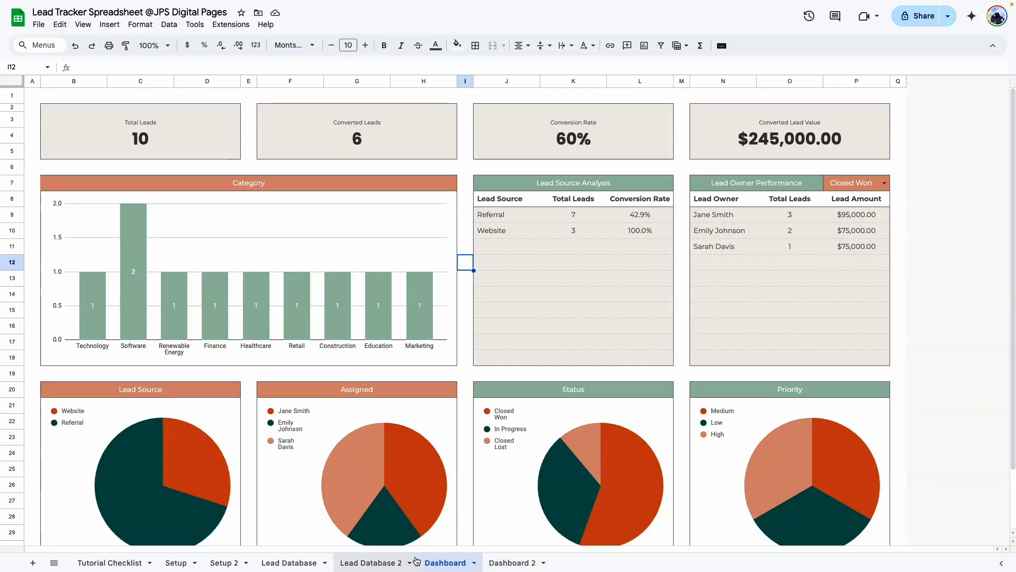
{"action": "left_click", "coordinate": [500, 562]}
{"action": "type", "text": "="}
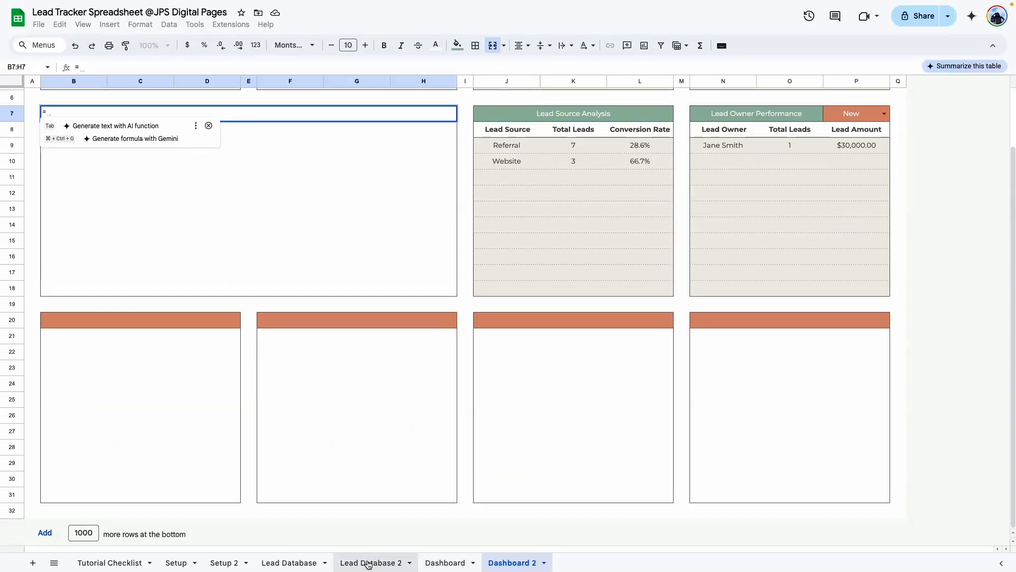
{"action": "left_click", "coordinate": [370, 562]}
{"action": "left_click", "coordinate": [591, 117]}
{"action": "key", "text": "Return"}
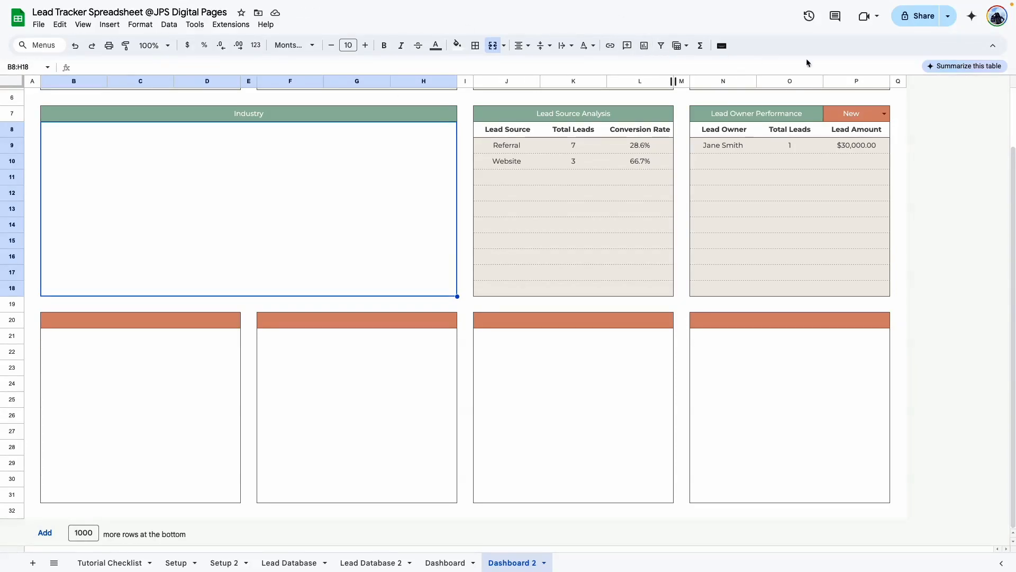
Insert a column chart on Dashboard 2 using the data range 'Lead Database 2'!K3:K, with its X-axis aggregated
{"action": "left_click", "coordinate": [900, 122]}
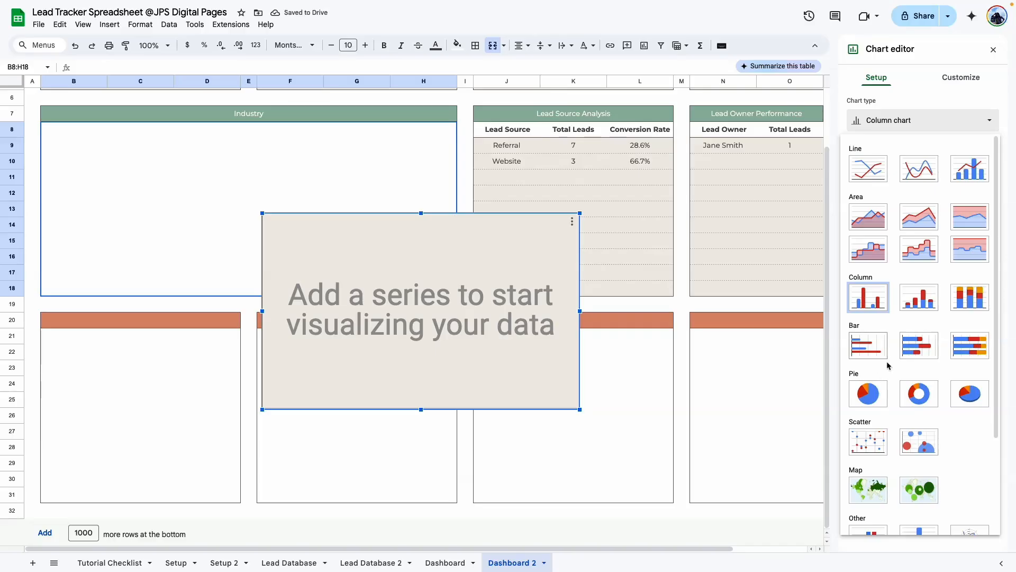
{"action": "left_click", "coordinate": [932, 106]}
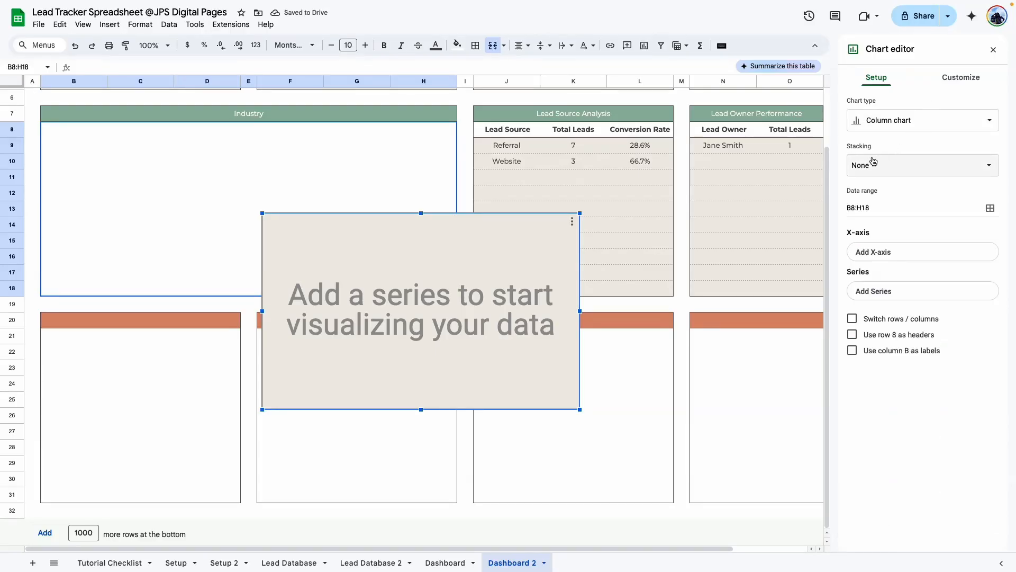
{"action": "left_click", "coordinate": [990, 208]}
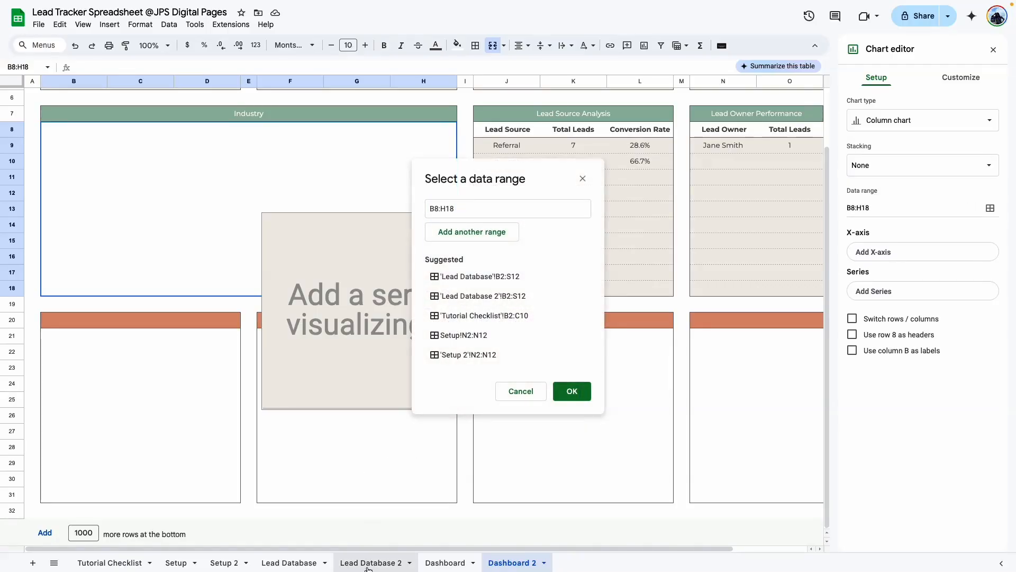
{"action": "left_click", "coordinate": [371, 562]}
{"action": "left_click_drag", "start_coordinate": [318, 127], "coordinate": [345, 366]}
{"action": "left_click", "coordinate": [545, 210]}
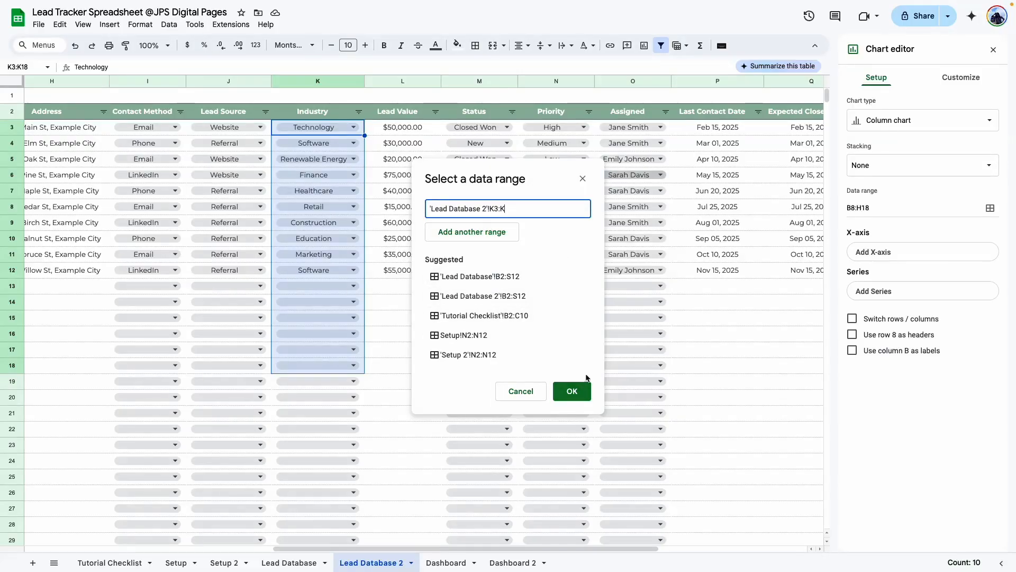
{"action": "left_click", "coordinate": [580, 390]}
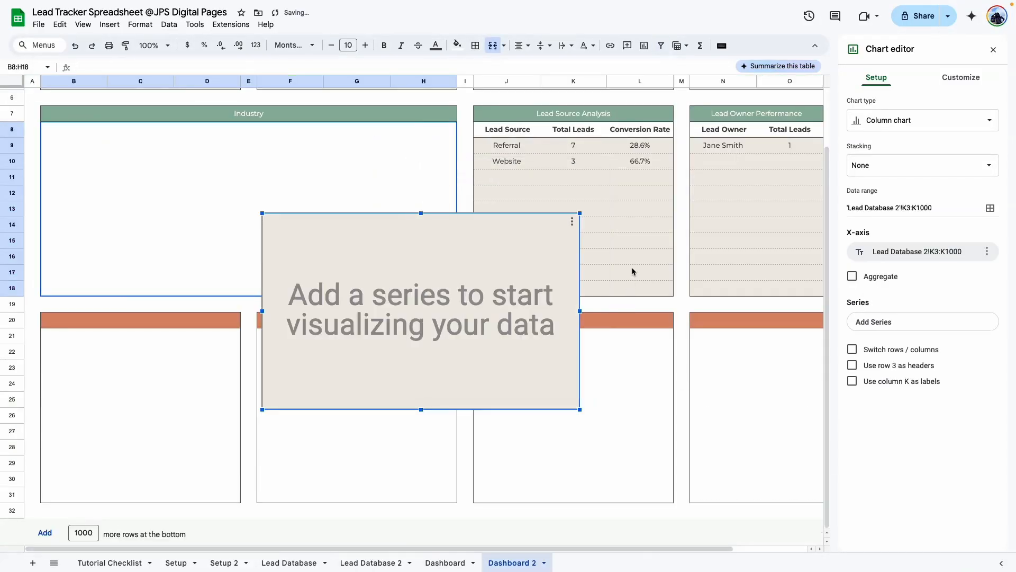
{"action": "left_click", "coordinate": [853, 277]}
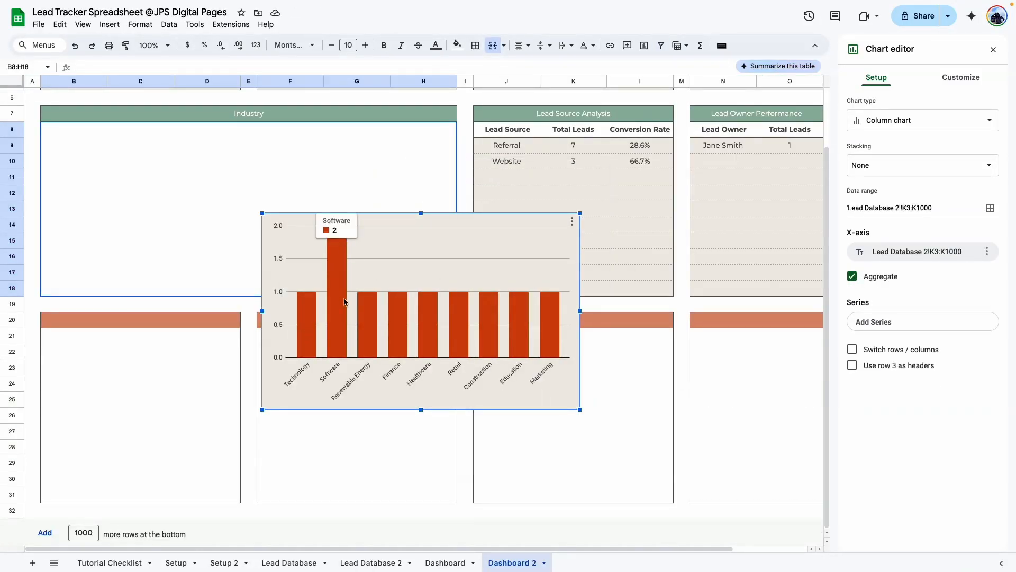
Set the Industry column chart's background color and border color to None
{"action": "left_click", "coordinate": [960, 77]}
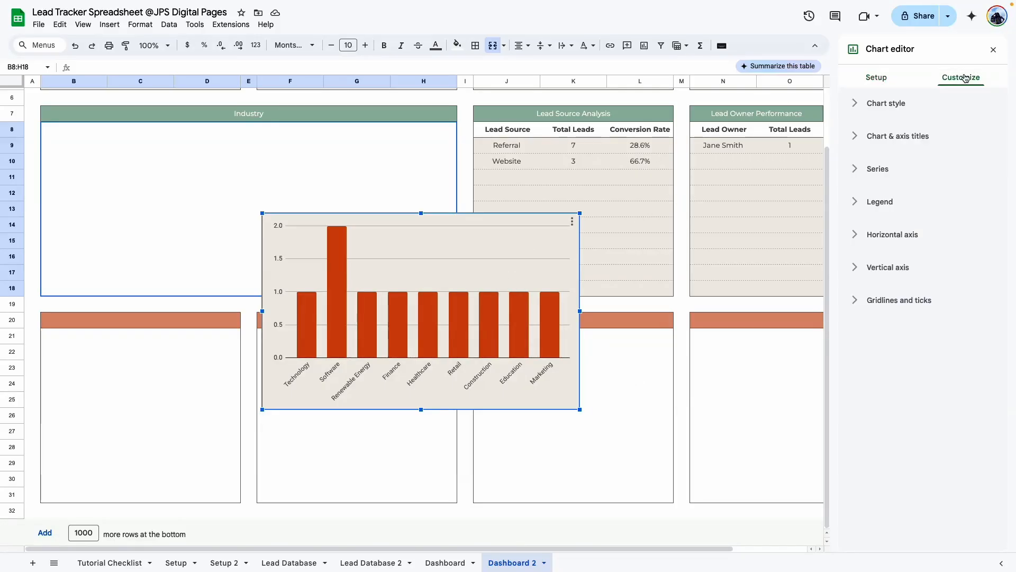
{"action": "left_click", "coordinate": [895, 104]}
{"action": "left_click", "coordinate": [859, 147]}
{"action": "left_click", "coordinate": [892, 173]}
{"action": "left_click", "coordinate": [861, 193]}
{"action": "left_click", "coordinate": [906, 217]}
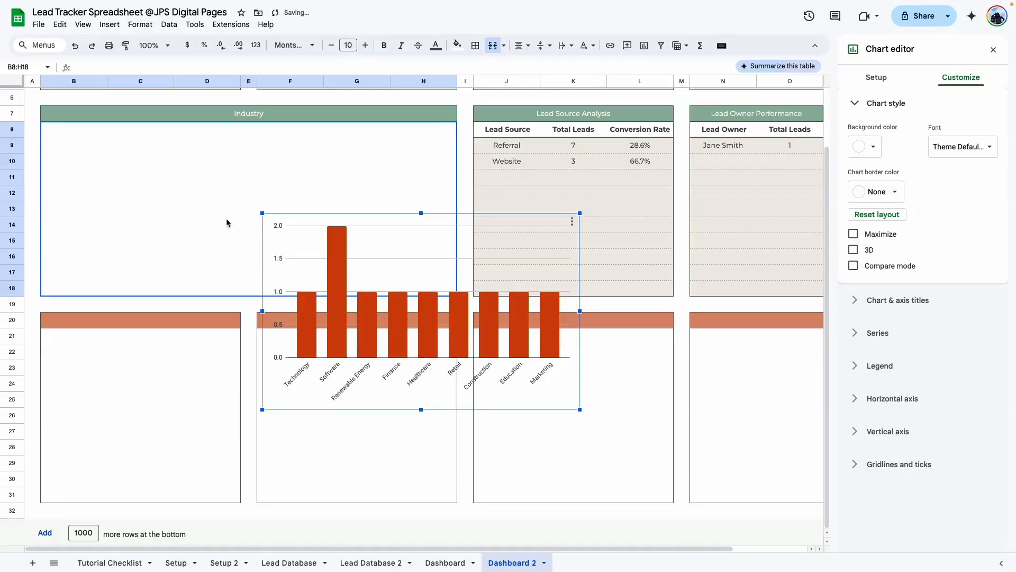
Move and resize the column chart to fill the block B8:H18 under the Industry title
{"action": "left_click_drag", "start_coordinate": [347, 273], "coordinate": [128, 183]}
{"action": "left_click_drag", "start_coordinate": [202, 318], "coordinate": [209, 295]}
{"action": "left_click_drag", "start_coordinate": [361, 208], "coordinate": [455, 208]}
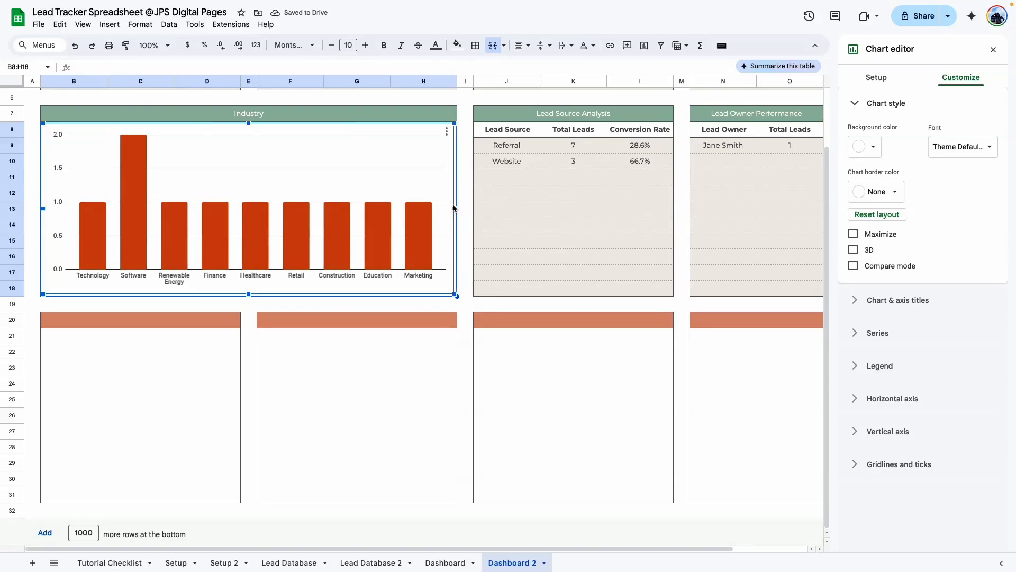
{"action": "left_click", "coordinate": [465, 209]}
{"action": "scroll", "coordinate": [465, 208], "scroll_direction": "up", "scroll_amount": 2}
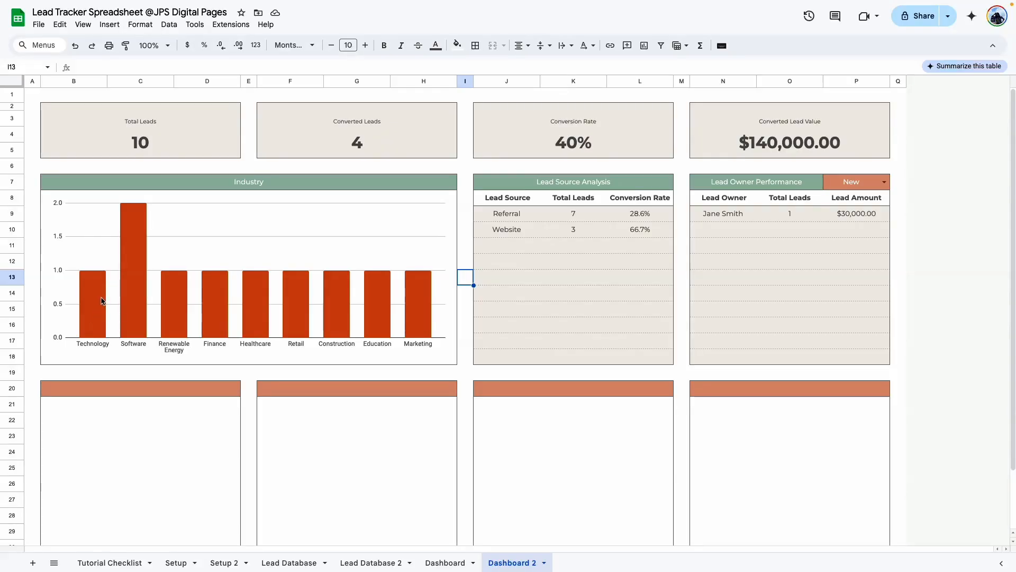
Recolor the Industry chart's bars individually: Software dark teal, Renewable Energy salmon and Finance brown
{"action": "double_click", "coordinate": [135, 278]}
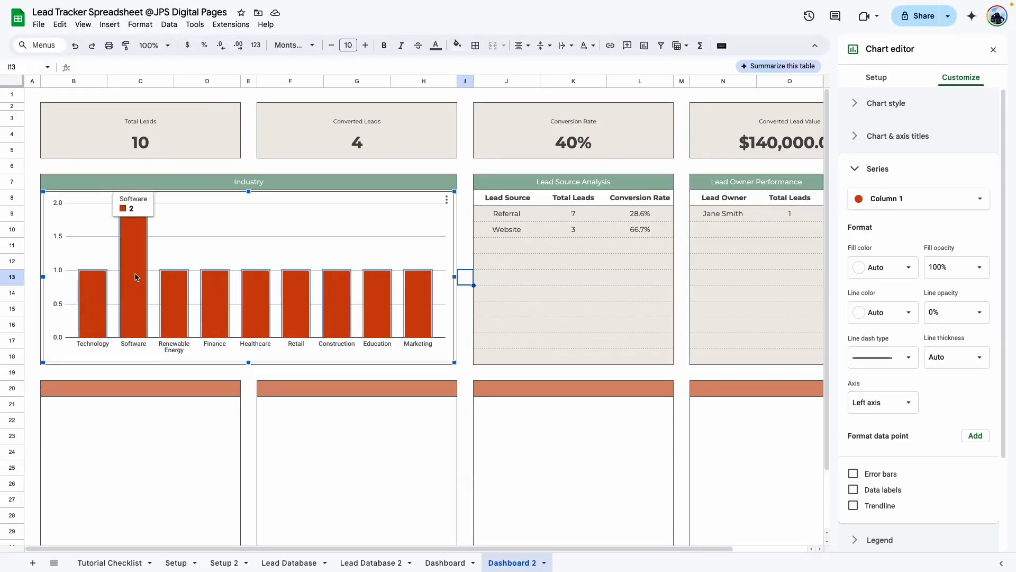
{"action": "left_click", "coordinate": [135, 280]}
{"action": "left_click", "coordinate": [883, 139]}
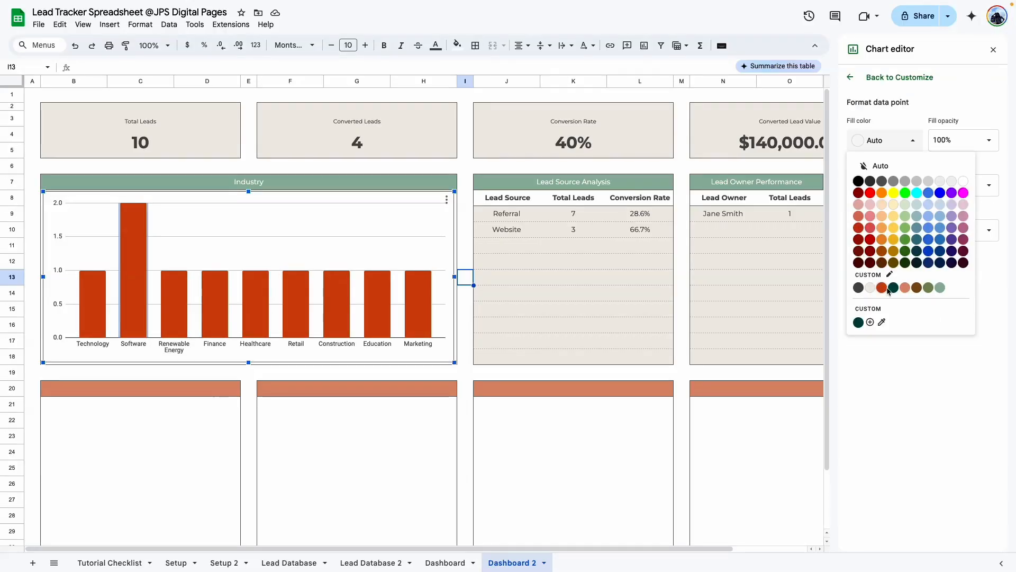
{"action": "left_click", "coordinate": [891, 288]}
{"action": "left_click", "coordinate": [883, 140]}
{"action": "left_click", "coordinate": [905, 288]}
{"action": "key", "text": "Right"}
{"action": "left_click", "coordinate": [851, 141]}
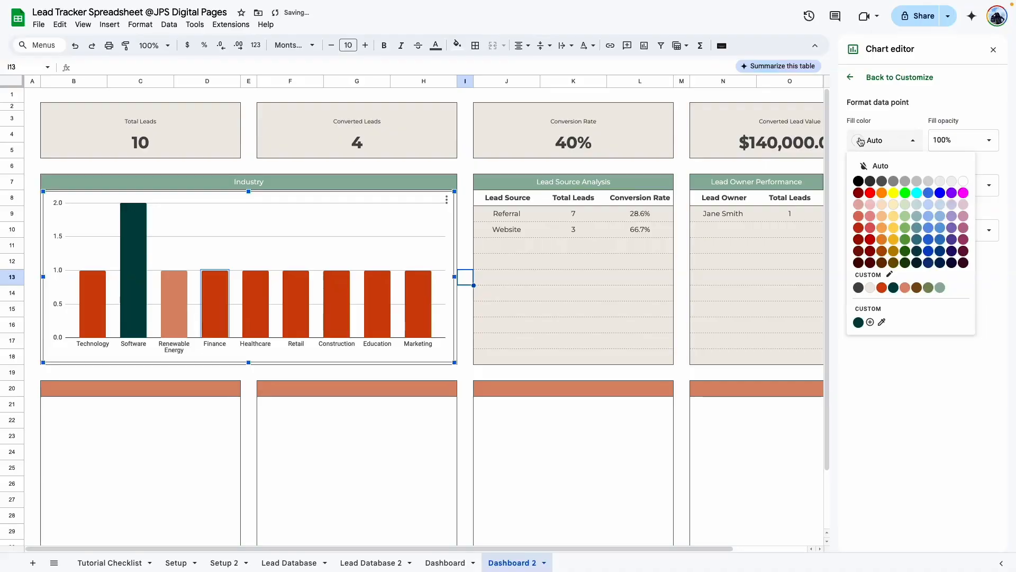
{"action": "left_click", "coordinate": [916, 287]}
Recolor the remaining Industry bars: Healthcare olive green, Retail sage green, Construction purple, Education dark navy and Marketing orange-brown
{"action": "key", "text": "Right"}
{"action": "left_click", "coordinate": [853, 141]}
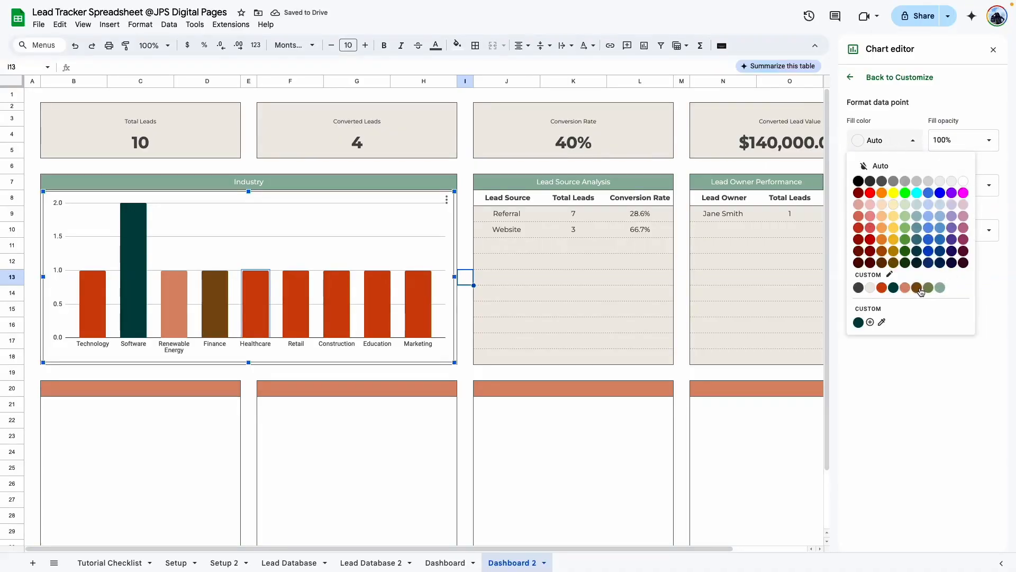
{"action": "left_click", "coordinate": [928, 287]}
{"action": "key", "text": "Right"}
{"action": "left_click", "coordinate": [853, 141]}
{"action": "left_click", "coordinate": [939, 287]}
{"action": "key", "text": "Right"}
{"action": "left_click", "coordinate": [853, 141]}
{"action": "left_click", "coordinate": [952, 228]}
{"action": "left_click", "coordinate": [854, 141]}
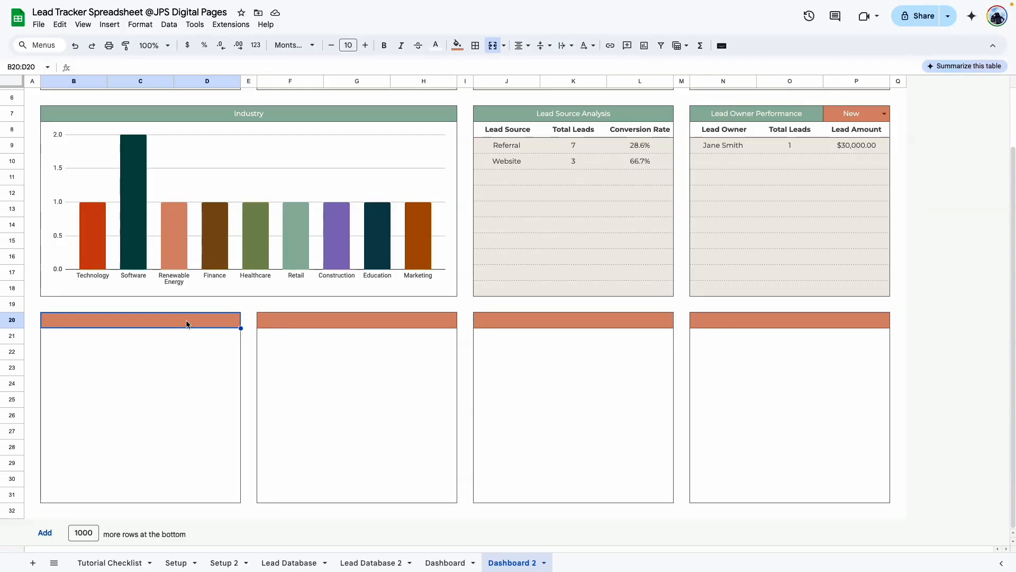
Link title cell B20 on Dashboard 2 to the Contact Method header in I2 of Lead Database 2
{"action": "type", "text": "="}
{"action": "left_click", "coordinate": [372, 562]}
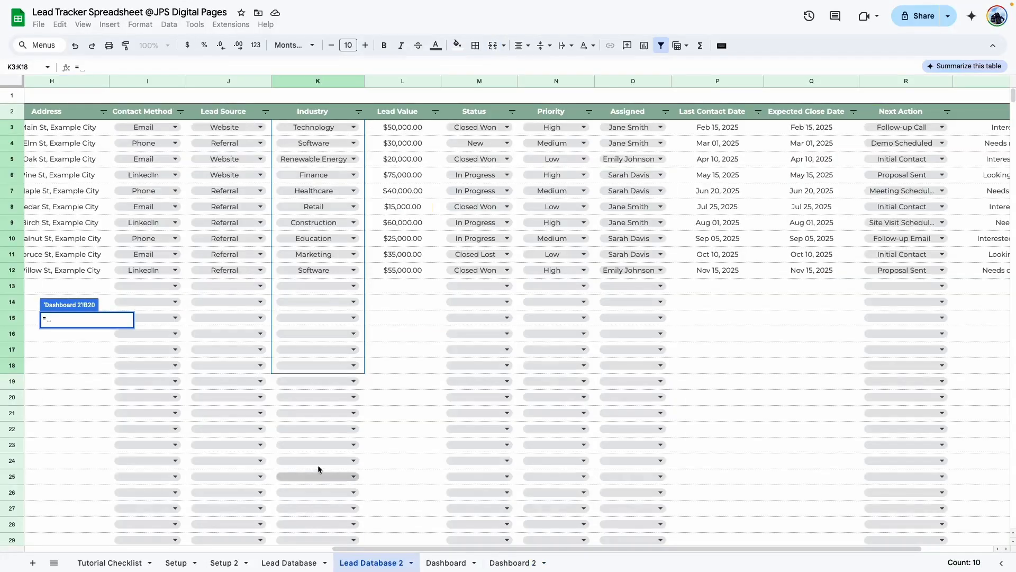
{"action": "scroll", "coordinate": [126, 552], "scroll_direction": "left", "scroll_amount": 10}
{"action": "left_click_drag", "start_coordinate": [125, 552], "coordinate": [294, 409]}
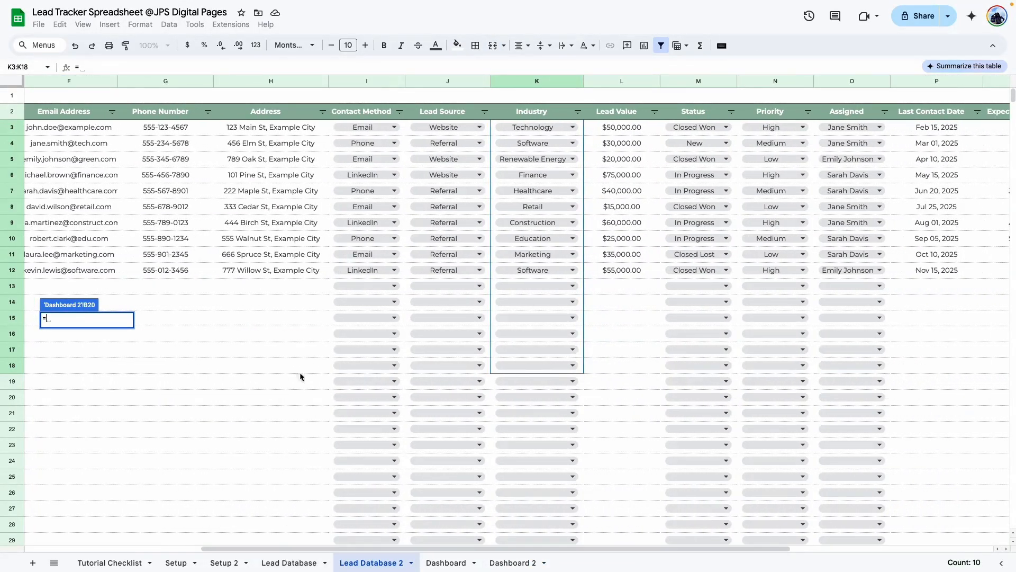
{"action": "left_click", "coordinate": [363, 113]}
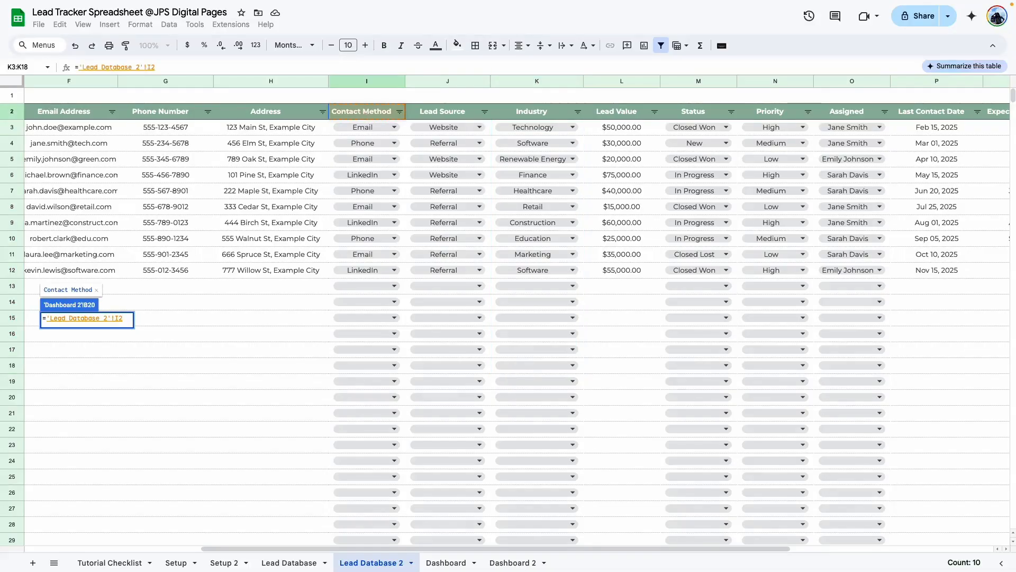
{"action": "key", "text": "Return"}
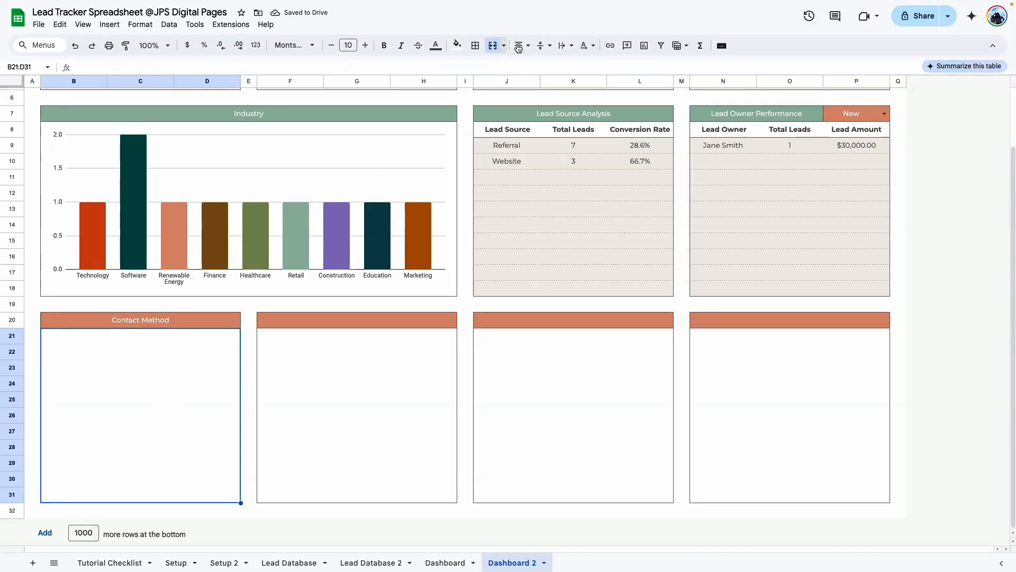
Insert a pie chart for the Contact Method block using the data range 'Lead Database 2'!I2:I1000, with its label aggregated
{"action": "left_click", "coordinate": [644, 45]}
{"action": "left_click", "coordinate": [971, 123]}
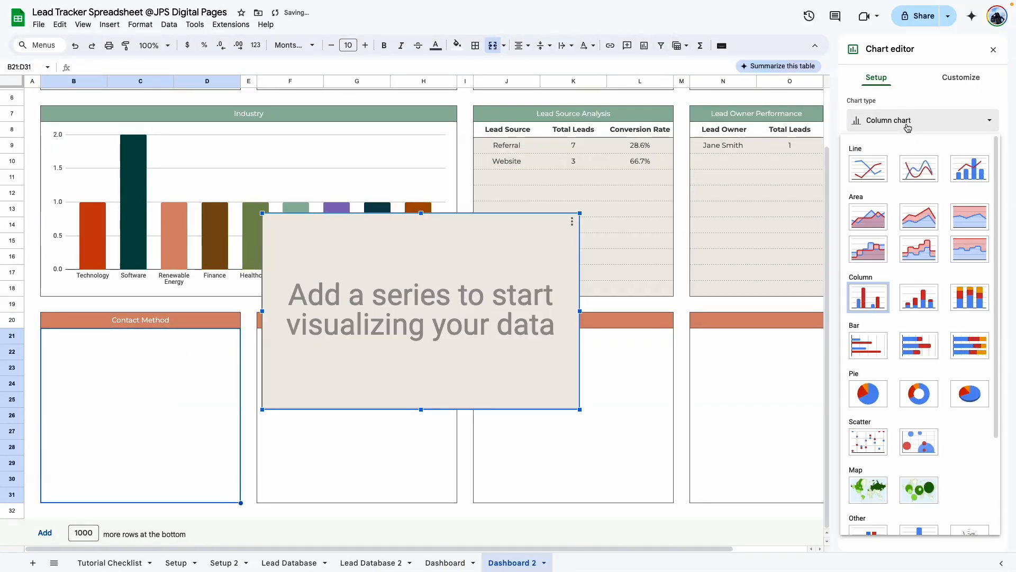
{"action": "left_click", "coordinate": [862, 398]}
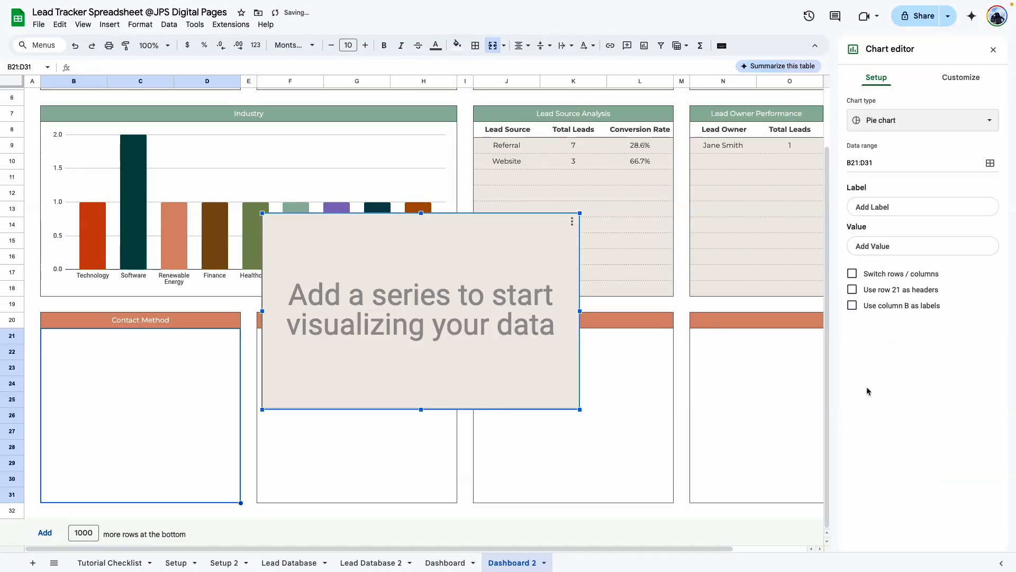
{"action": "left_click", "coordinate": [989, 163]}
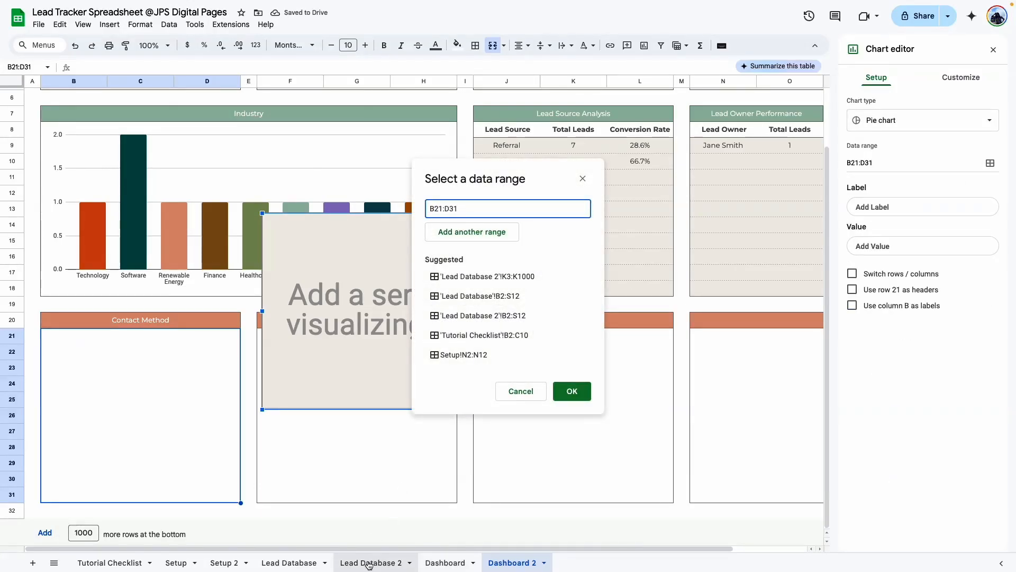
{"action": "left_click", "coordinate": [369, 564]}
{"action": "left_click_drag", "start_coordinate": [366, 111], "coordinate": [366, 381]}
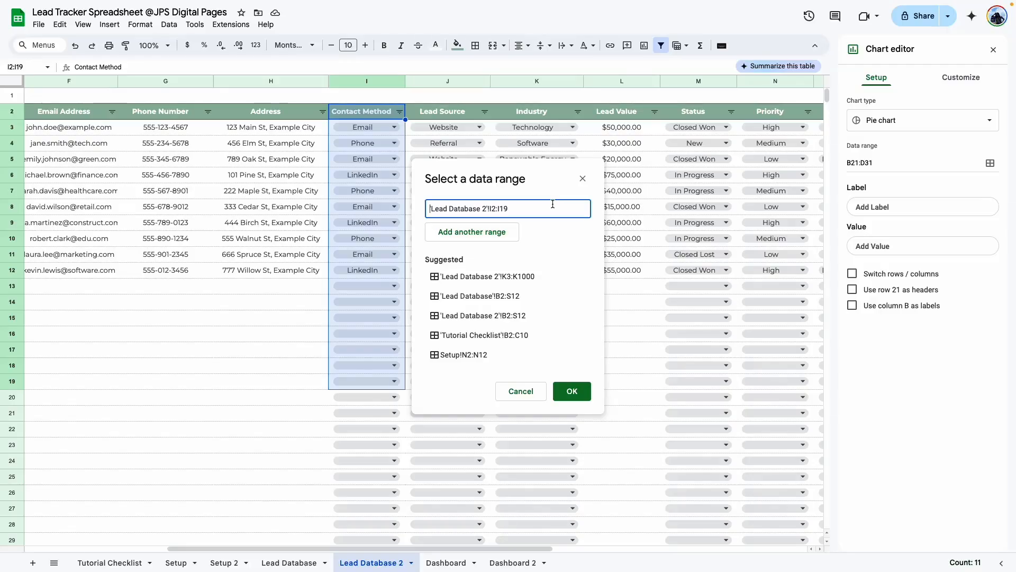
{"action": "left_click", "coordinate": [572, 391]}
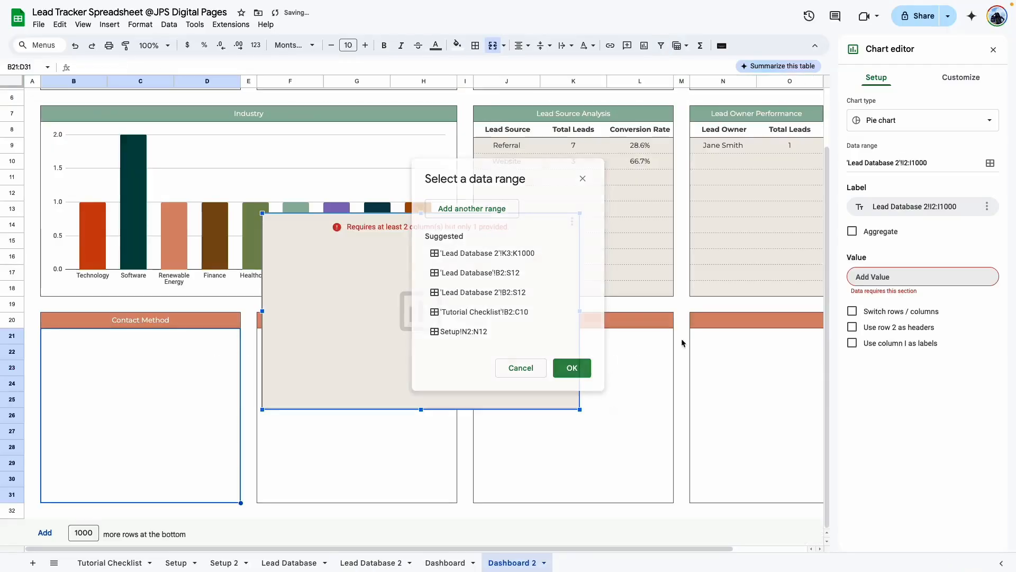
{"action": "left_click", "coordinate": [852, 231]}
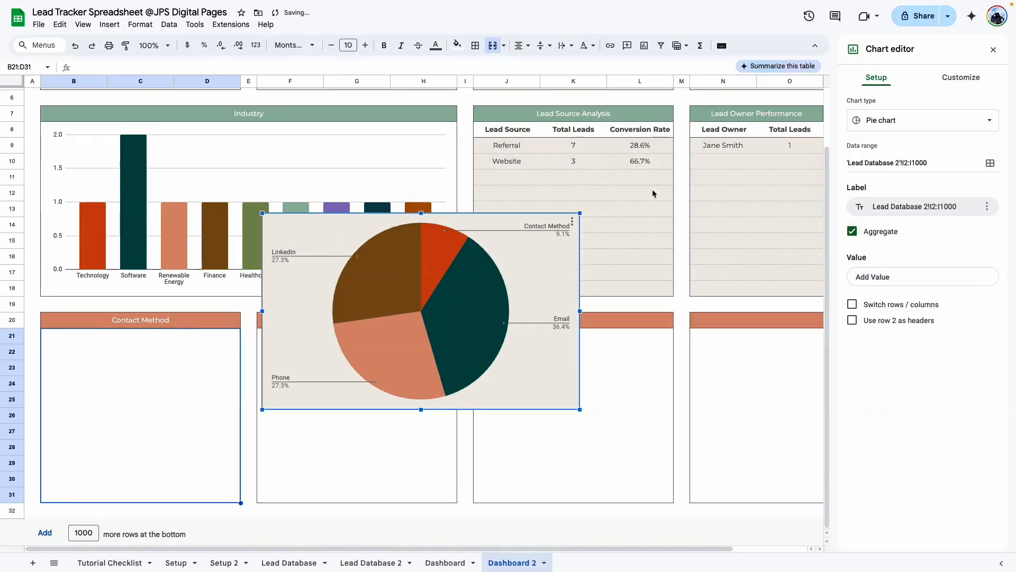
Remove the background color and border color from the Contact Method pie chart by setting both to None
{"action": "left_click", "coordinate": [958, 78]}
{"action": "left_click", "coordinate": [894, 103]}
{"action": "left_click", "coordinate": [864, 146]}
{"action": "left_click", "coordinate": [868, 173]}
{"action": "left_click", "coordinate": [871, 191]}
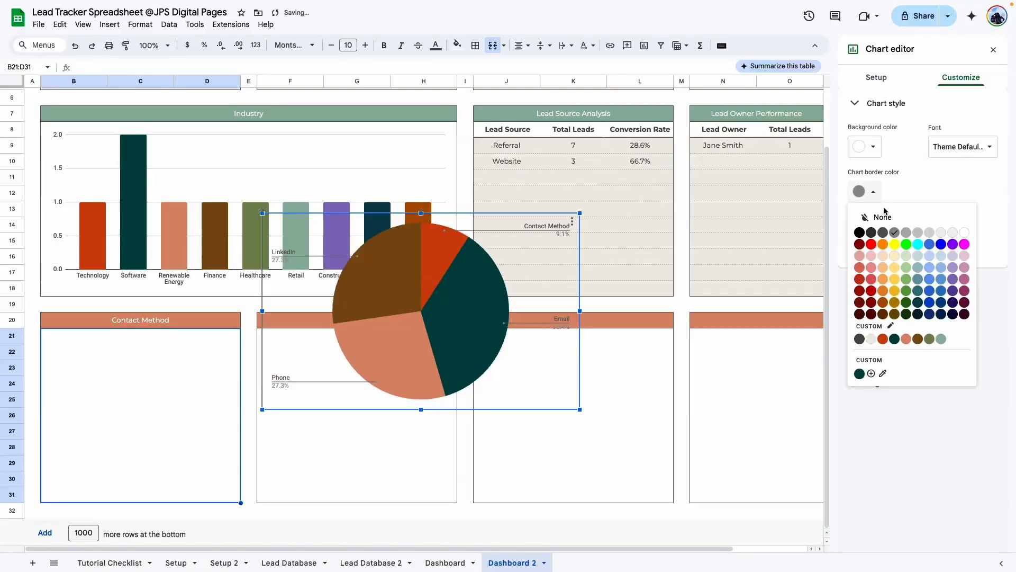
{"action": "left_click", "coordinate": [889, 216]}
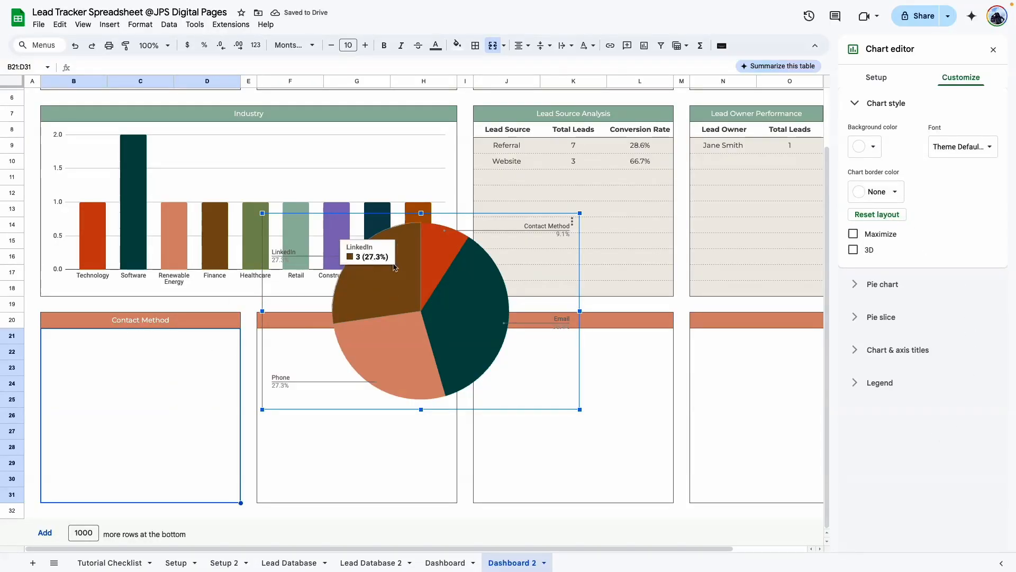
Move and resize the pie chart to fit the block B21:D31 under the Contact Method title
{"action": "left_click_drag", "start_coordinate": [409, 339], "coordinate": [190, 458]}
{"action": "left_click_drag", "start_coordinate": [361, 426], "coordinate": [237, 426]}
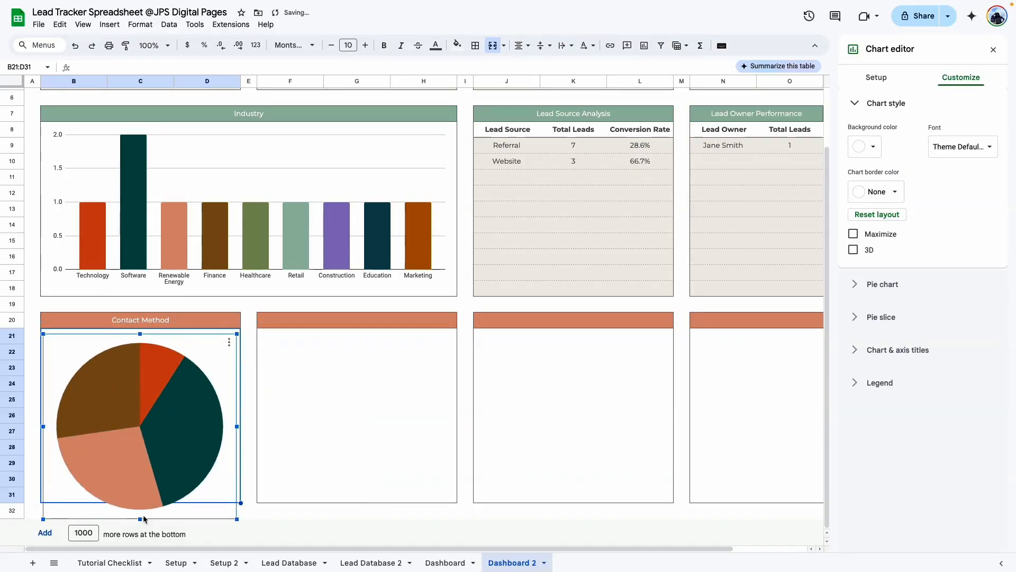
{"action": "left_click_drag", "start_coordinate": [149, 513], "coordinate": [148, 499]}
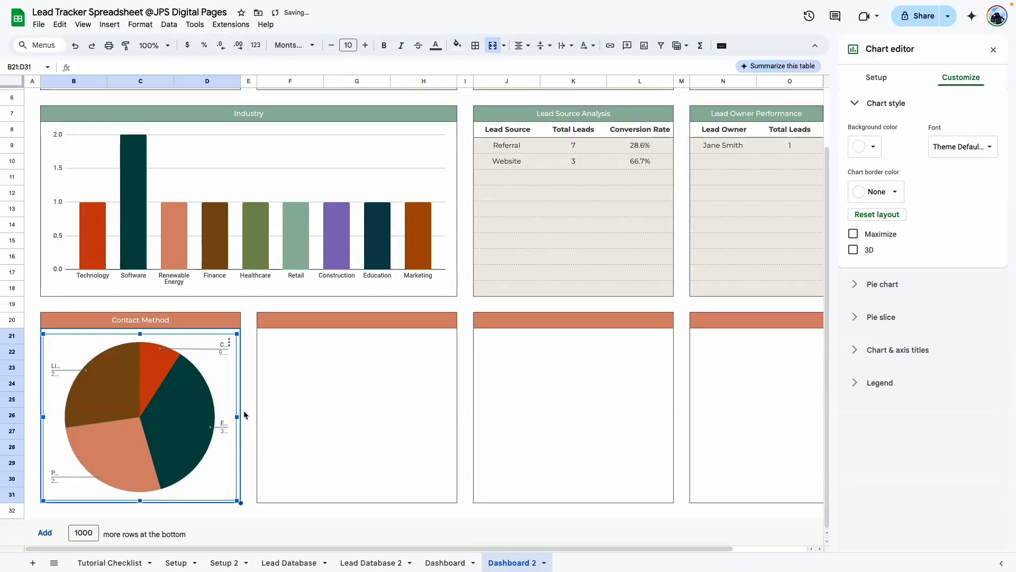
{"action": "mouse_move", "coordinate": [237, 417]}
{"action": "left_mouse_down"}
{"action": "mouse_move", "coordinate": [448, 418]}
{"action": "mouse_move", "coordinate": [239, 410]}
{"action": "left_mouse_up"}
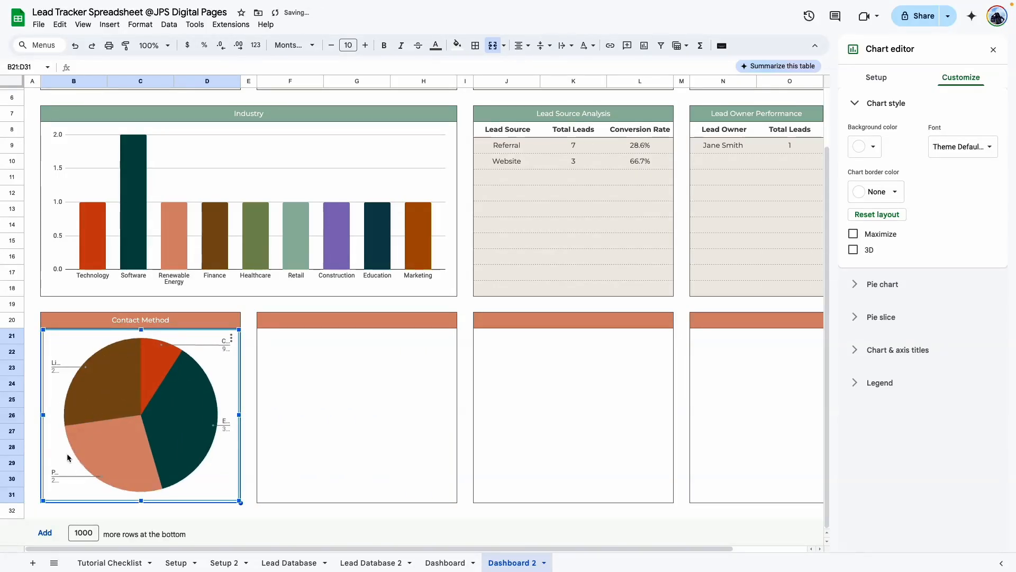
Set the Contact Method pie chart's legend position to Left
{"action": "left_click", "coordinate": [880, 381]}
{"action": "left_click", "coordinate": [878, 276]}
{"action": "left_click", "coordinate": [874, 189]}
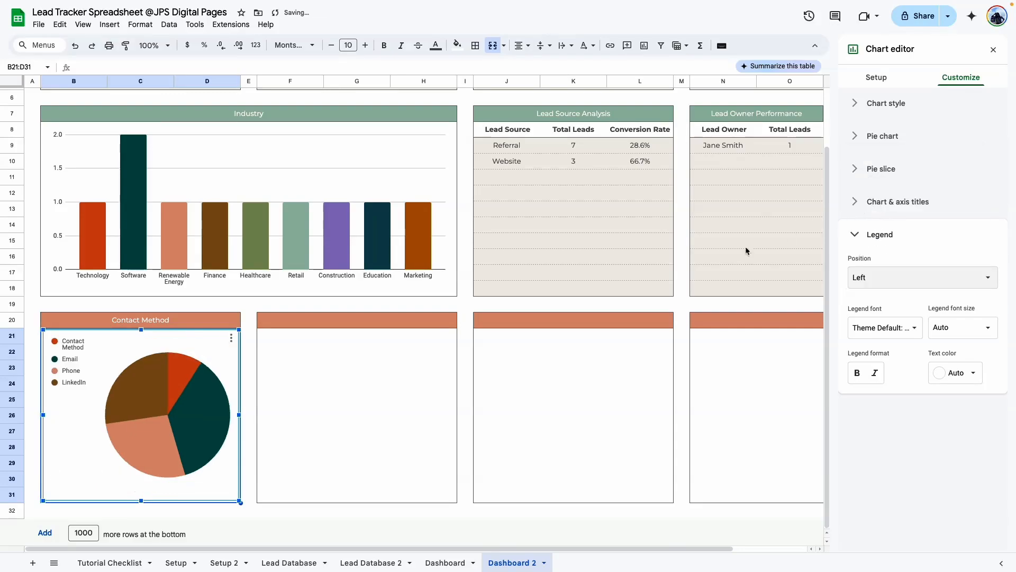
Copy the Contact Method pie chart and paste it into the three empty blocks F21:H31, J21:L31 and N21:P31
{"action": "key", "text": "Escape"}
{"action": "left_click", "coordinate": [190, 340]}
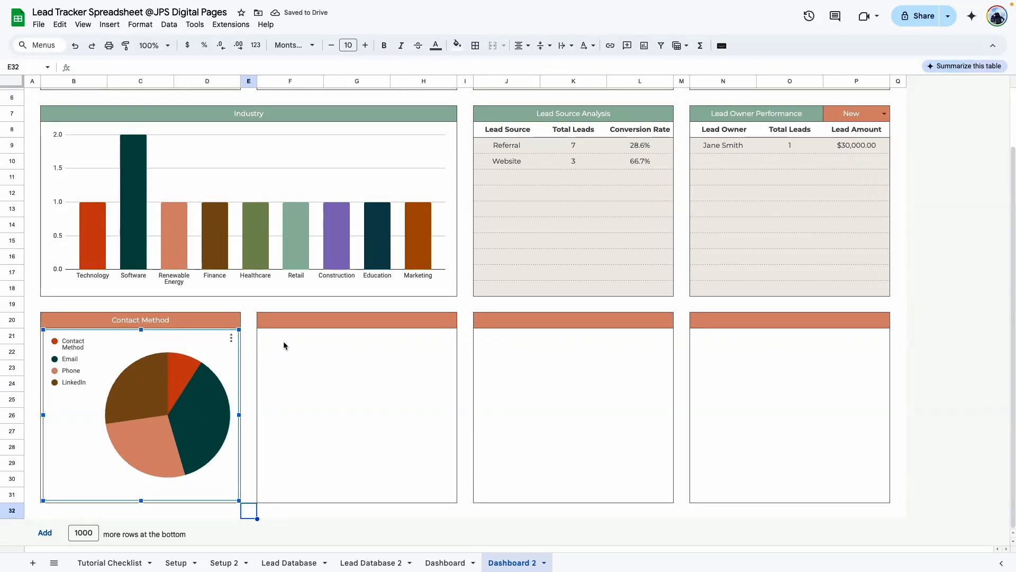
{"action": "left_click", "coordinate": [352, 318]}
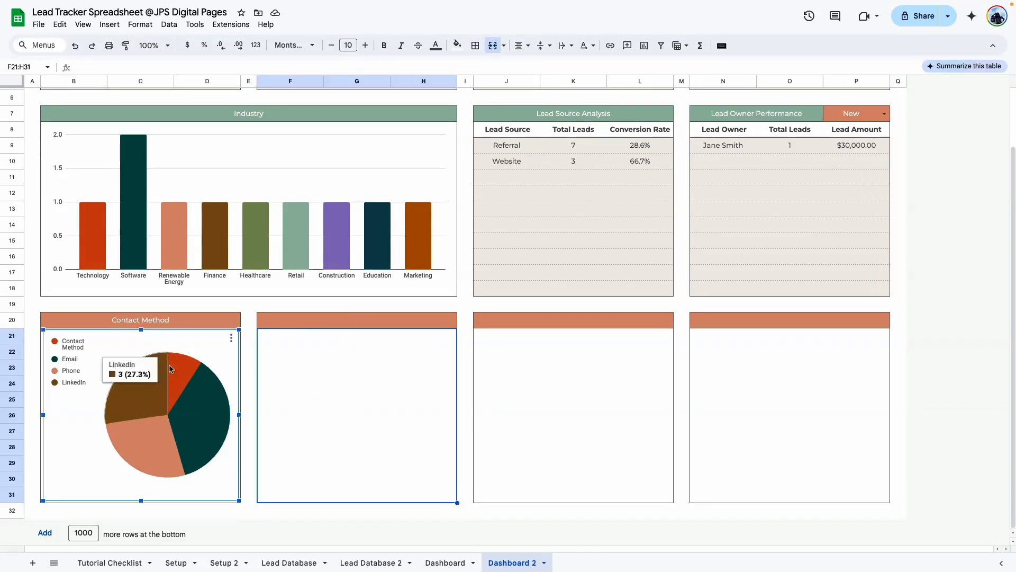
{"action": "left_click", "coordinate": [225, 339]}
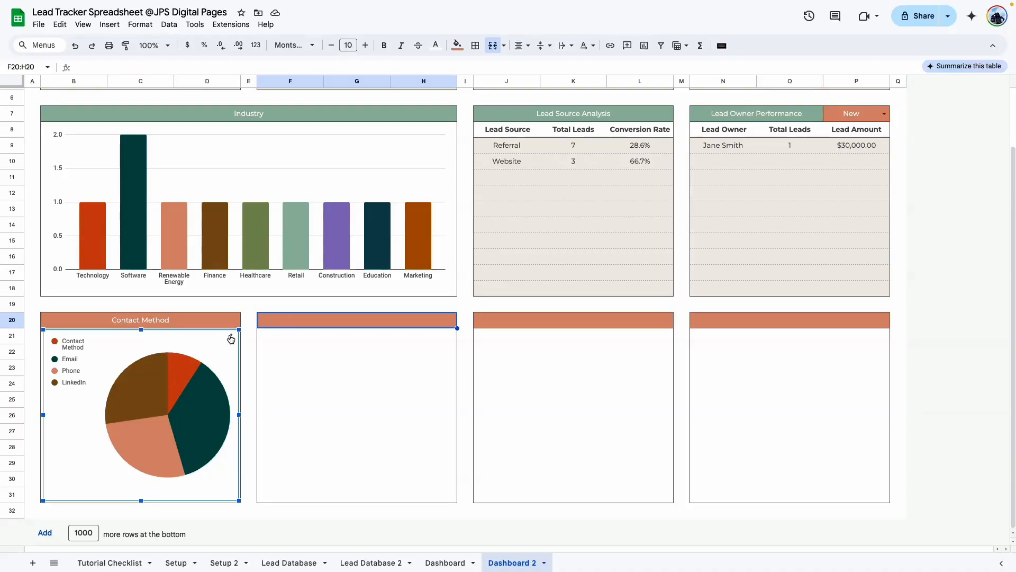
{"action": "left_click", "coordinate": [231, 338]}
{"action": "left_click", "coordinate": [275, 422]}
{"action": "left_click", "coordinate": [335, 343]}
{"action": "key", "text": "ctrl+v"}
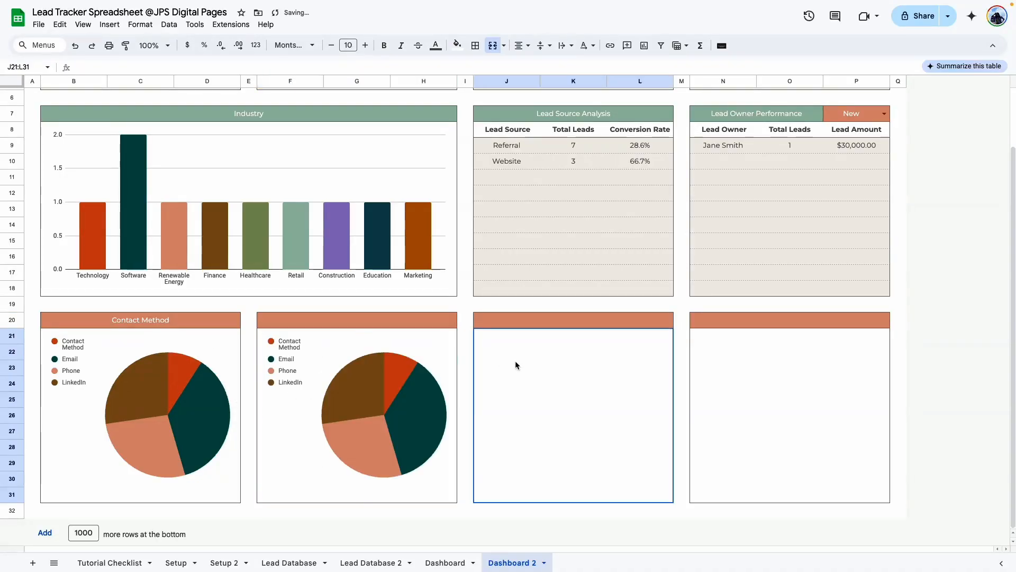
{"action": "left_click", "coordinate": [516, 362]}
{"action": "key", "text": "ctrl+v"}
{"action": "left_click", "coordinate": [732, 364]}
{"action": "key", "text": "ctrl+v"}
{"action": "left_click", "coordinate": [899, 401]}
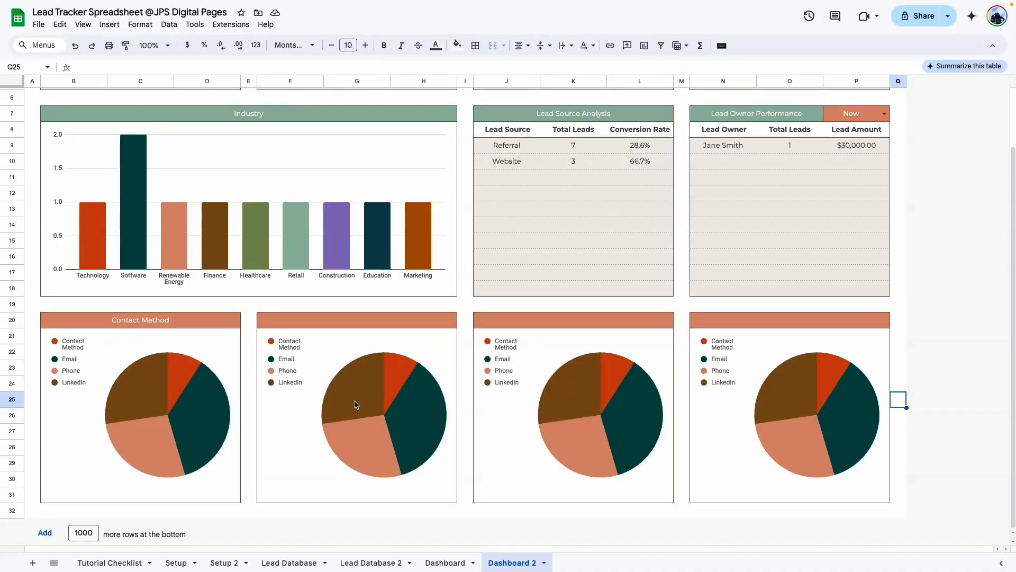
Link the title of the second pie block, F20, to the Lead Source header in 'Lead Database 2'!J2
{"action": "left_click", "coordinate": [370, 325]}
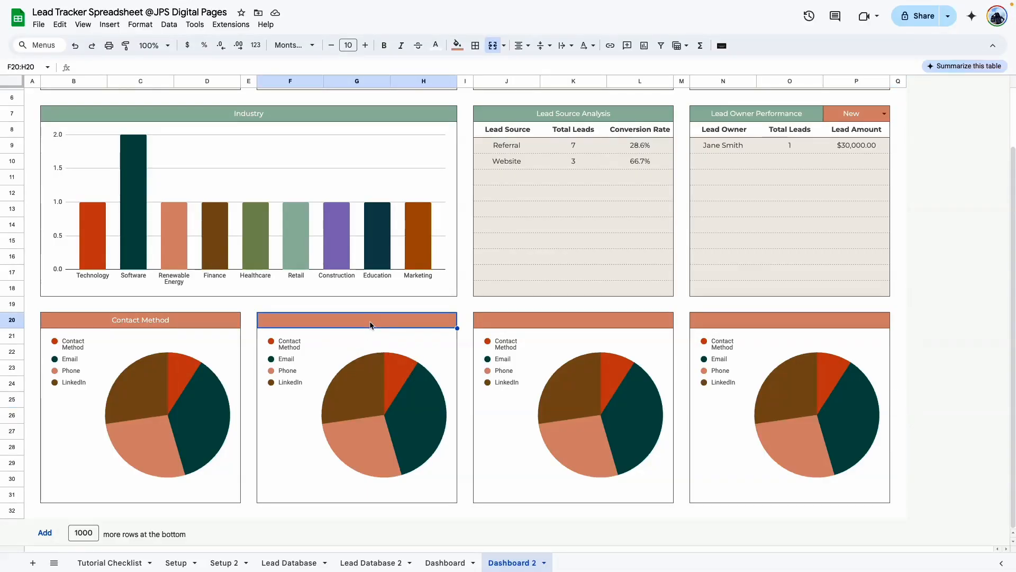
{"action": "type", "text": "="}
{"action": "left_click", "coordinate": [378, 564]}
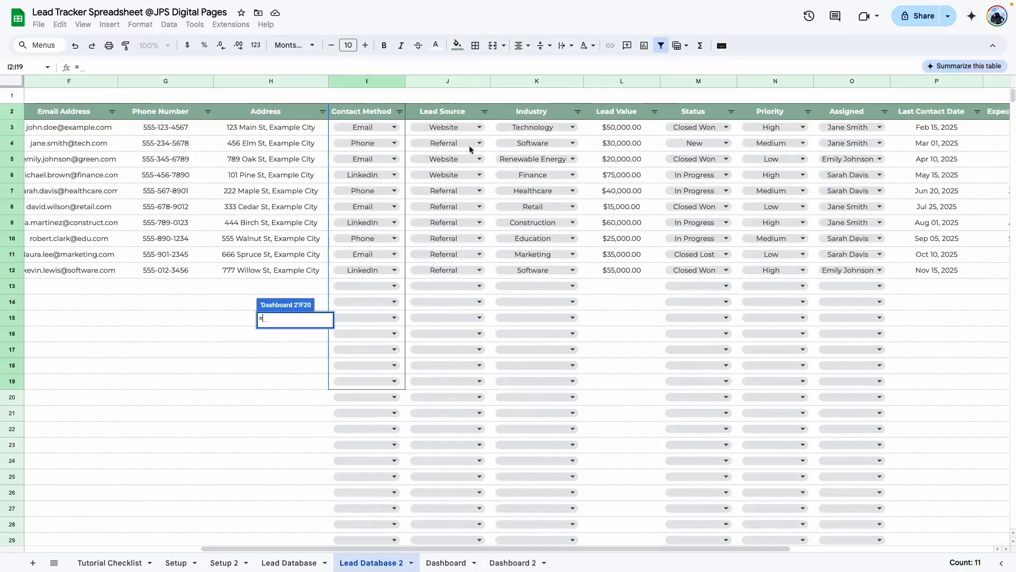
{"action": "left_click", "coordinate": [468, 117]}
{"action": "key", "text": "Return"}
Change the data range of the pie chart under Lead Source to 'Lead Database 2'!J3:J1000
{"action": "left_click", "coordinate": [445, 344]}
{"action": "left_click", "coordinate": [447, 339]}
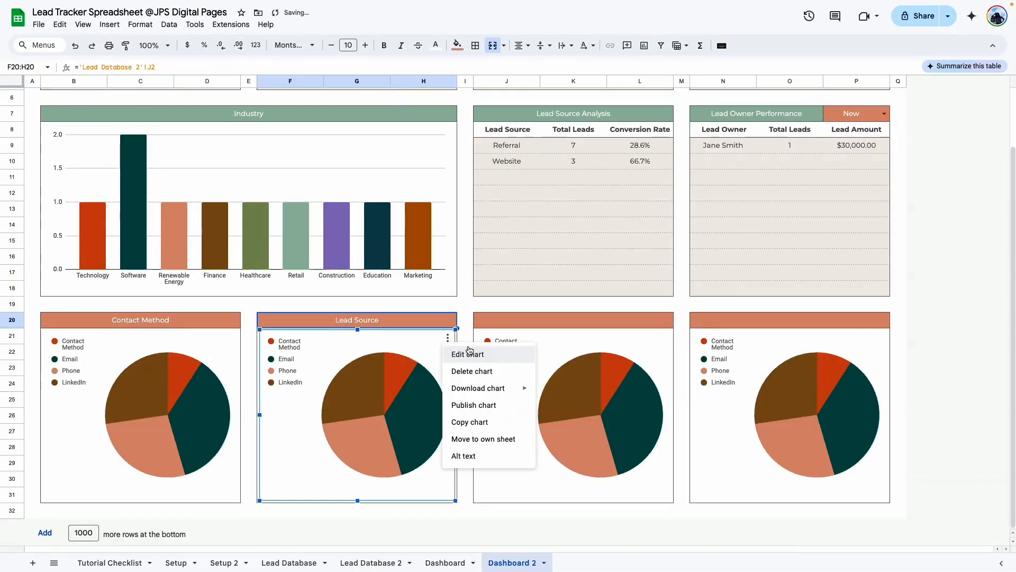
{"action": "left_click", "coordinate": [471, 352]}
{"action": "left_click", "coordinate": [990, 162]}
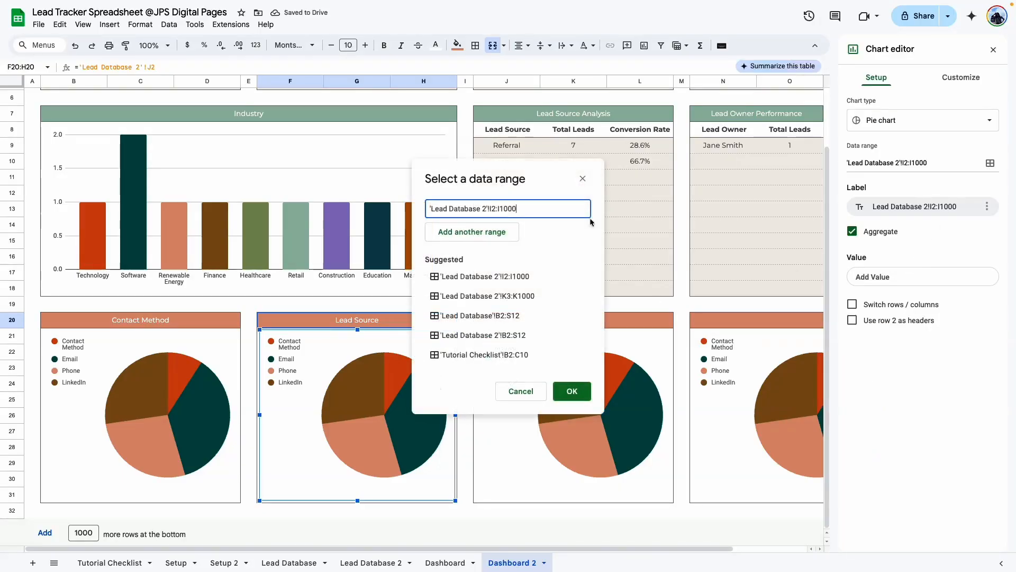
{"action": "left_click", "coordinate": [370, 563]}
{"action": "left_click_drag", "start_coordinate": [412, 549], "coordinate": [499, 548]}
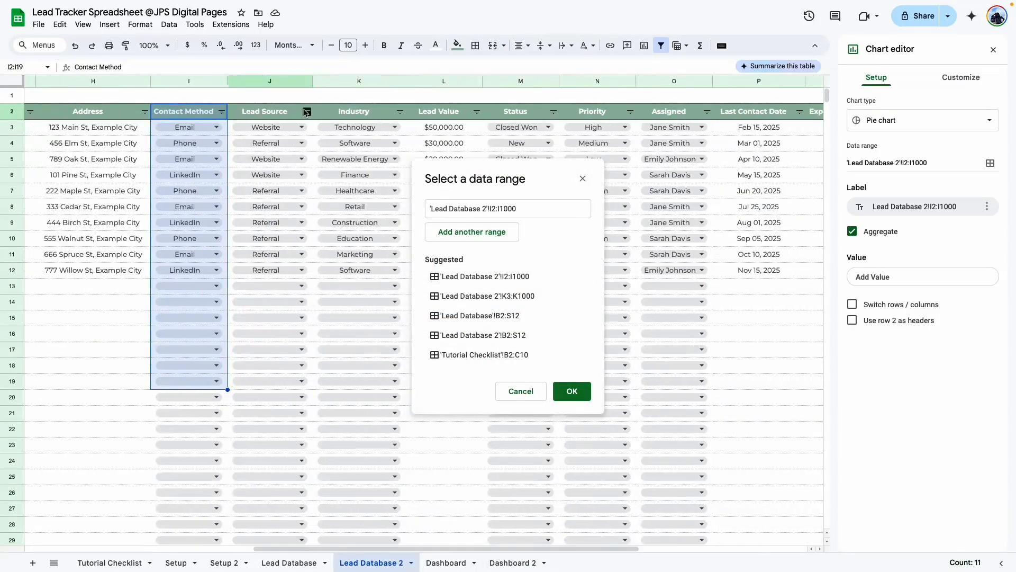
{"action": "left_click_drag", "start_coordinate": [270, 127], "coordinate": [270, 350]}
{"action": "left_click", "coordinate": [572, 390]}
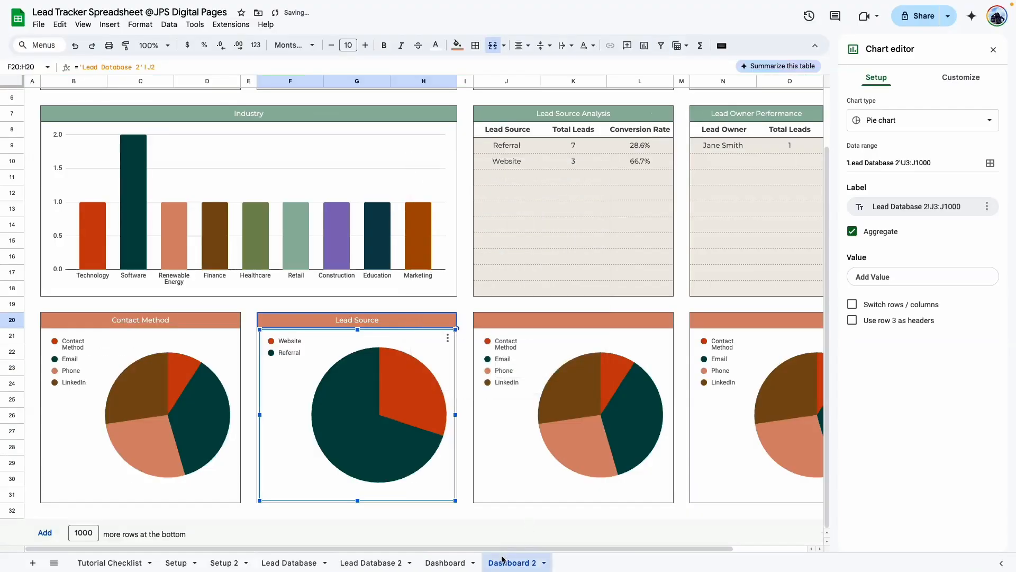
{"action": "left_click", "coordinate": [472, 414]}
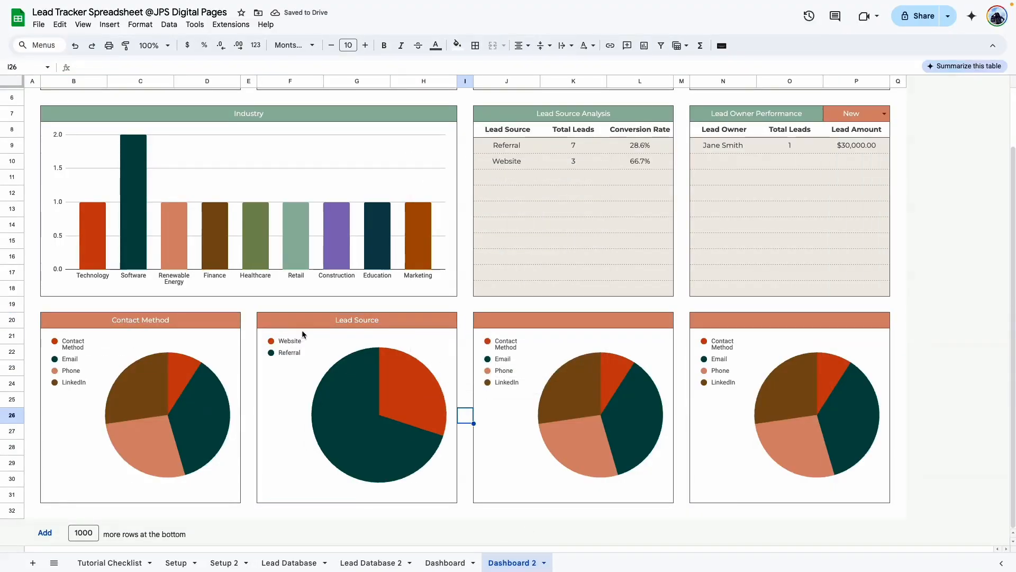
Link the title of the third pie block, J20, to the Status header in 'Lead Database 2'!M2
{"action": "left_click", "coordinate": [581, 330]}
{"action": "left_click", "coordinate": [577, 320]}
{"action": "type", "text": "="}
{"action": "left_click", "coordinate": [359, 564]}
{"action": "left_click", "coordinate": [440, 114]}
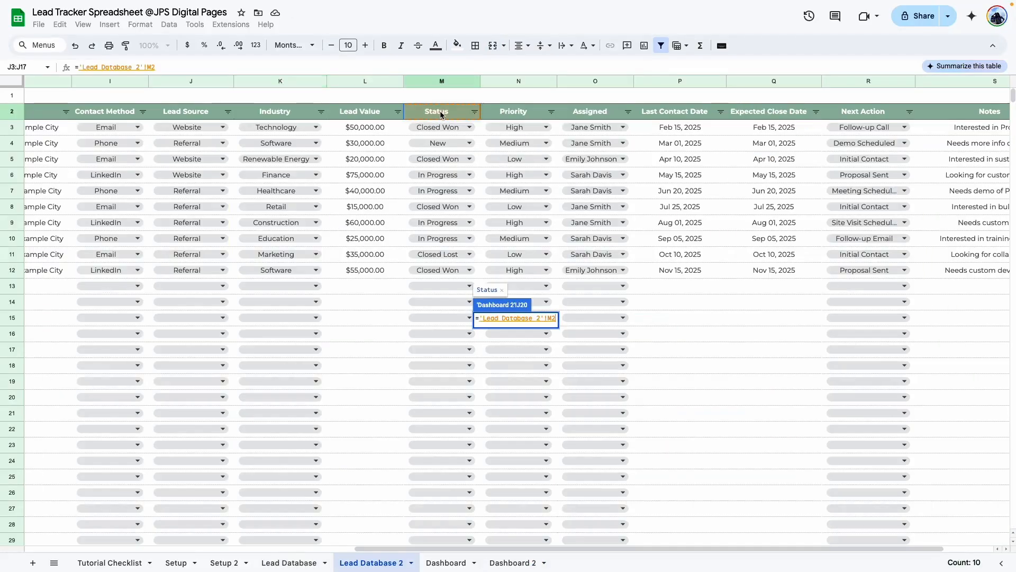
{"action": "key", "text": "Return"}
Change the data range of the pie chart under Status to 'Lead Database 2'!M2:M1000
{"action": "left_click", "coordinate": [656, 339]}
{"action": "left_click", "coordinate": [664, 337]}
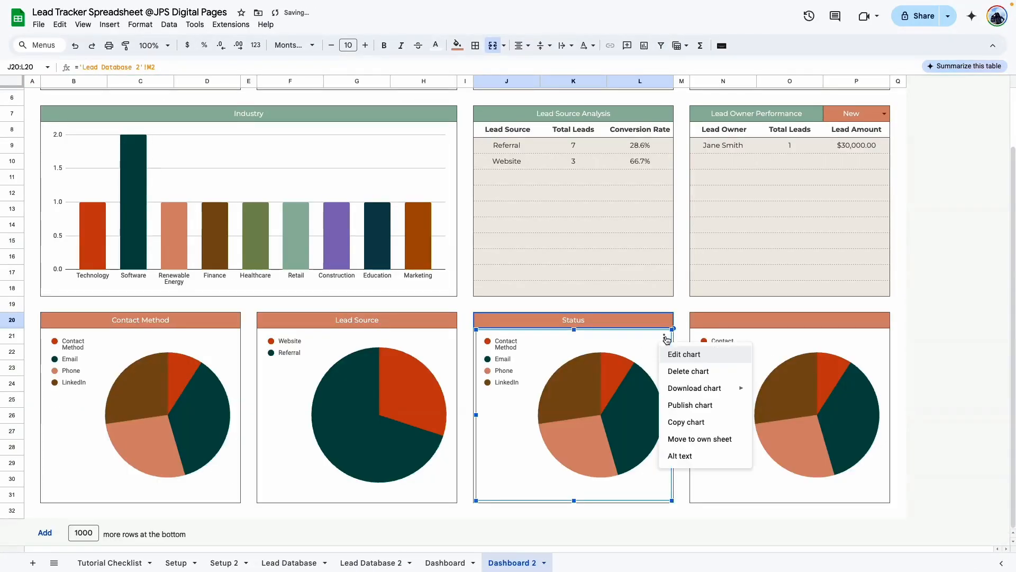
{"action": "left_click", "coordinate": [700, 354]}
{"action": "left_click", "coordinate": [990, 163]}
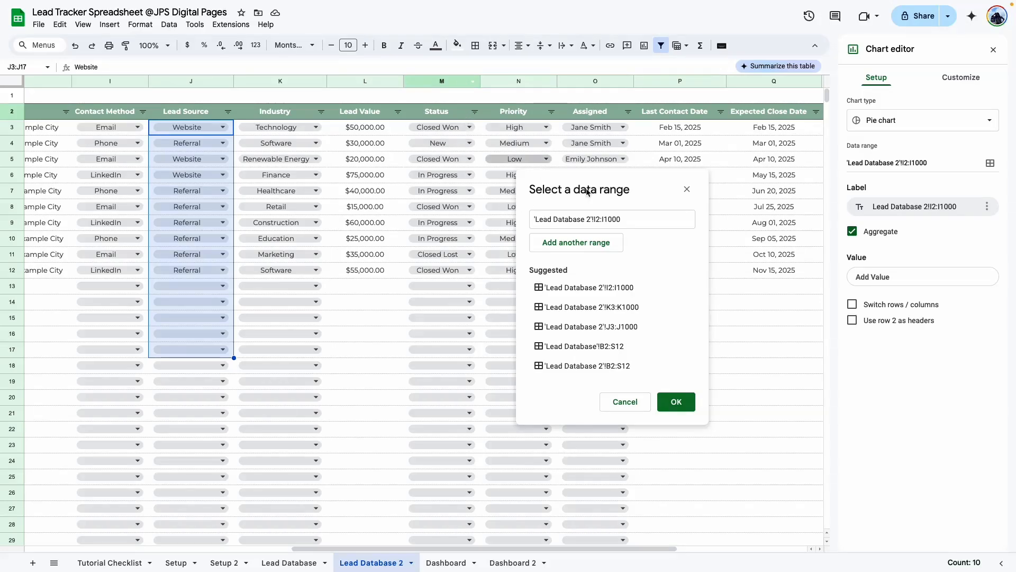
{"action": "left_click", "coordinate": [596, 217]}
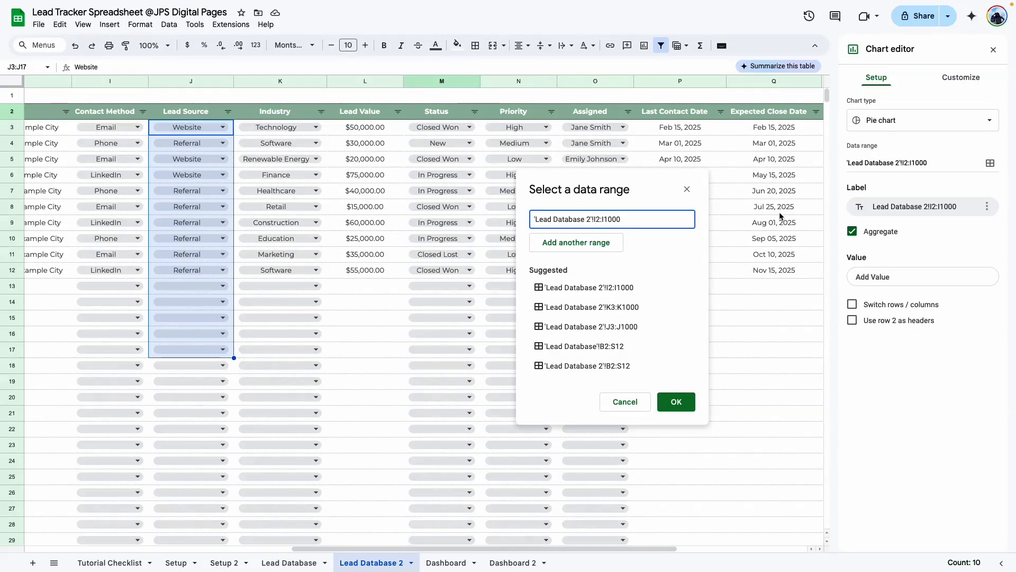
{"action": "key", "text": "BackSpace"}
{"action": "key", "text": "BackSpace"}
{"action": "key", "text": "BackSpace"}
{"action": "key", "text": "BackSpace"}
{"action": "key", "text": "BackSpace"}
{"action": "key", "text": "BackSpace"}
{"action": "key", "text": "BackSpace"}
{"action": "key", "text": "BackSpace"}
{"action": "type", "text": "m2:m1000"}
{"action": "left_click", "coordinate": [676, 401]}
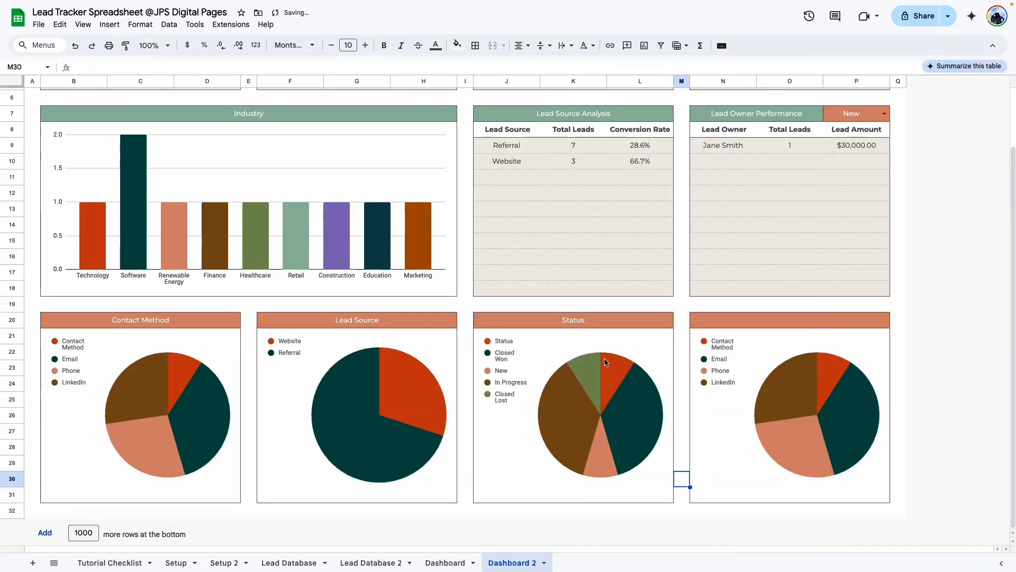
Link the title of the fourth pie block, N20, to the Priority header in 'Lead Database 2'!N2
{"action": "left_click", "coordinate": [788, 323]}
{"action": "type", "text": "="}
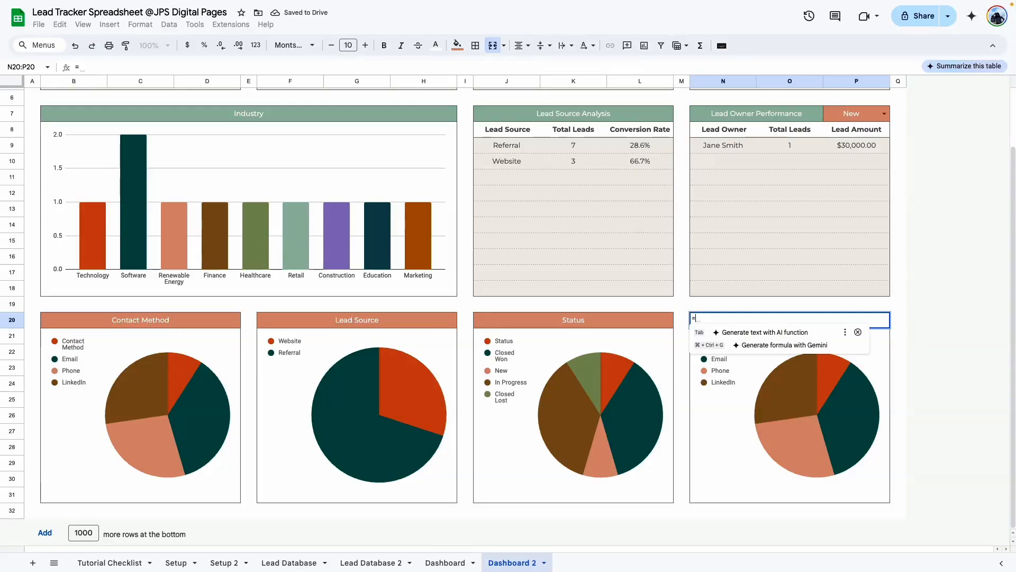
{"action": "left_click", "coordinate": [370, 562]}
{"action": "left_click", "coordinate": [448, 115]}
{"action": "key", "text": "Return"}
Change the data range of the pie chart under Priority to 'Lead Database 2'!N2:N1000
{"action": "left_click", "coordinate": [759, 355]}
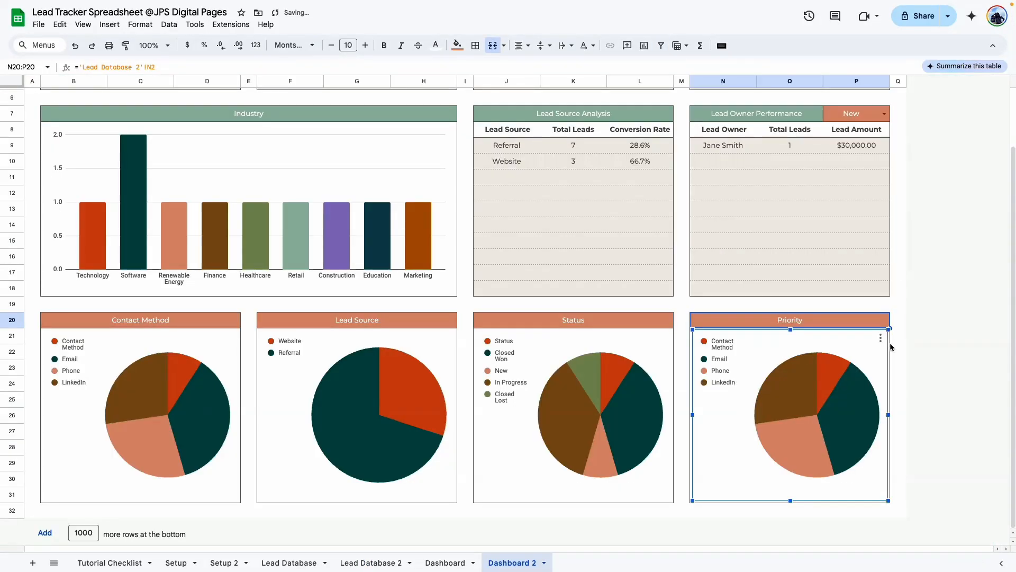
{"action": "left_click", "coordinate": [883, 338]}
{"action": "left_click", "coordinate": [899, 358]}
{"action": "left_click_drag", "start_coordinate": [697, 551], "coordinate": [834, 538]}
{"action": "left_click", "coordinate": [492, 208]}
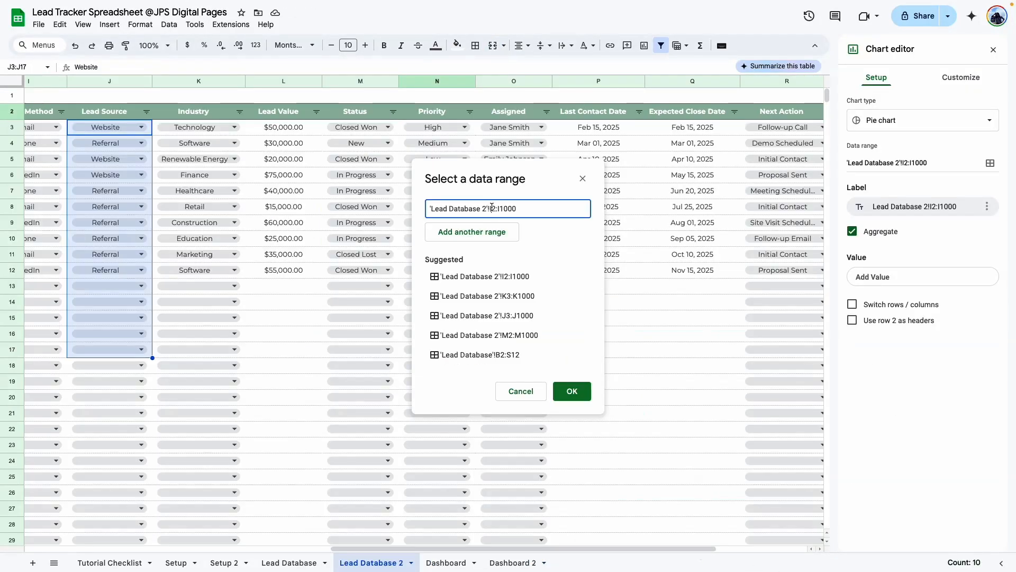
{"action": "type", "text": "N"}
{"action": "key", "text": "Right"}
{"action": "key", "text": "Right"}
{"action": "key", "text": "Right"}
{"action": "key", "text": "BackSpace"}
{"action": "type", "text": "N"}
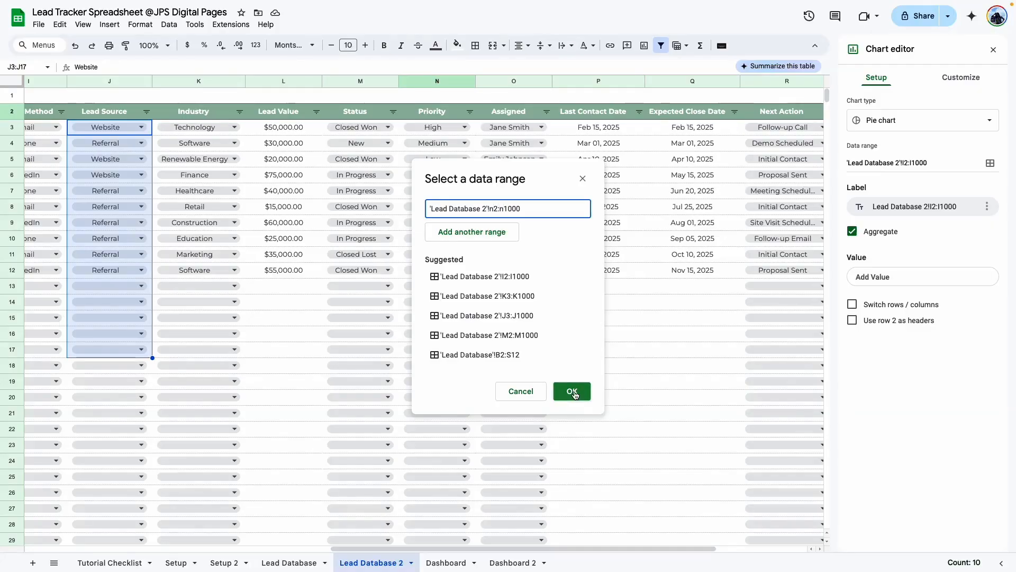
{"action": "left_click", "coordinate": [573, 392]}
{"action": "left_click_drag", "start_coordinate": [661, 549], "coordinate": [768, 542]}
{"action": "left_click", "coordinate": [809, 388]}
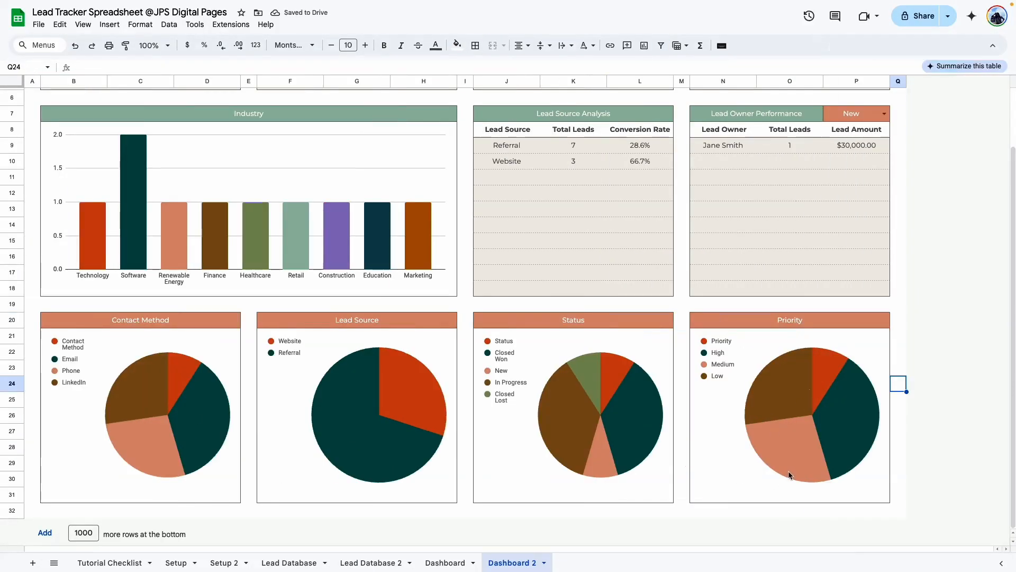
Relink the column chart's title in B7 to the Assigned header in 'Lead Database 2'!O2
{"action": "scroll", "coordinate": [111, 479], "scroll_direction": "up", "scroll_amount": 3}
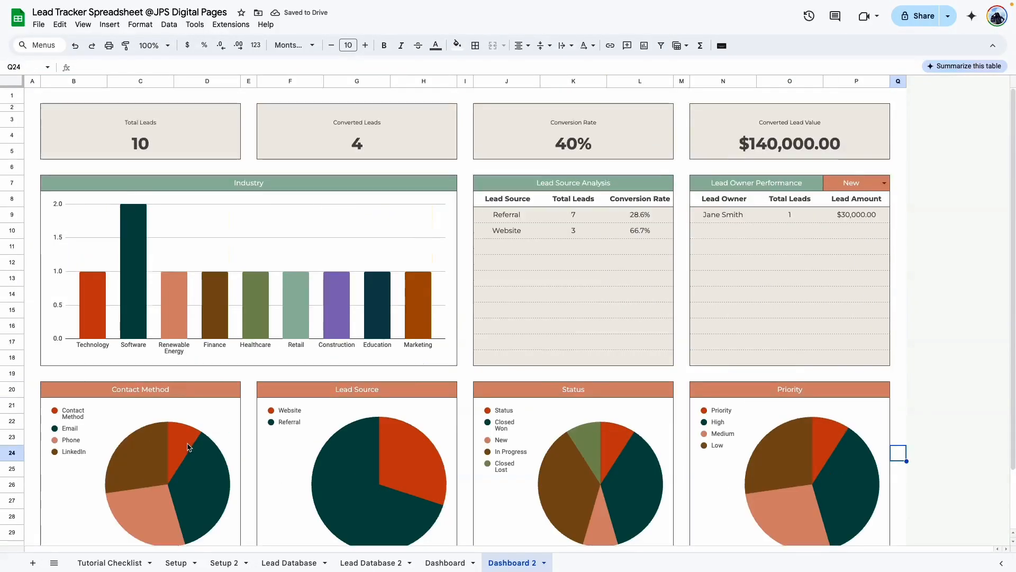
{"action": "left_click", "coordinate": [236, 187]}
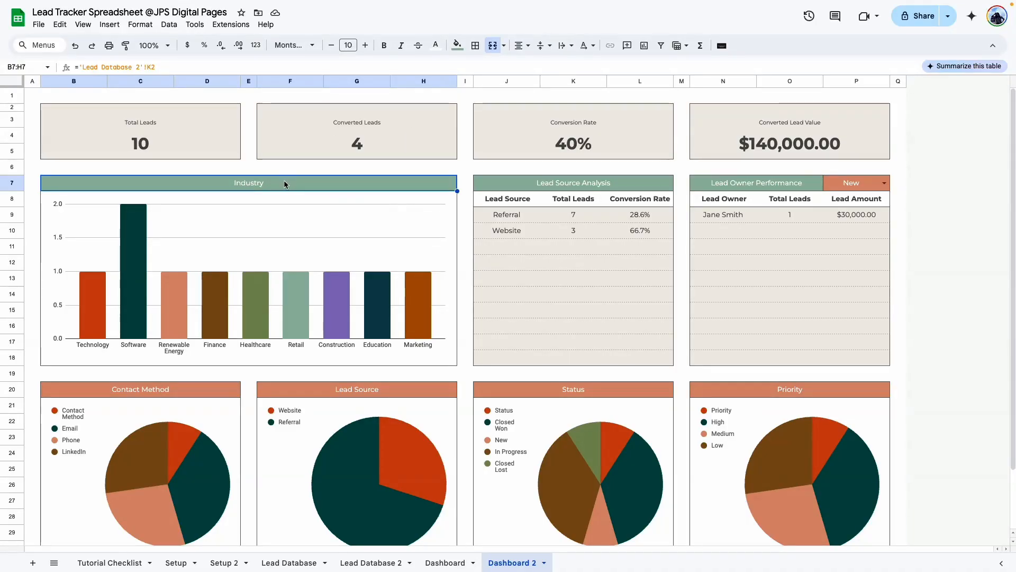
{"action": "left_click", "coordinate": [371, 562]}
{"action": "left_click", "coordinate": [509, 109]}
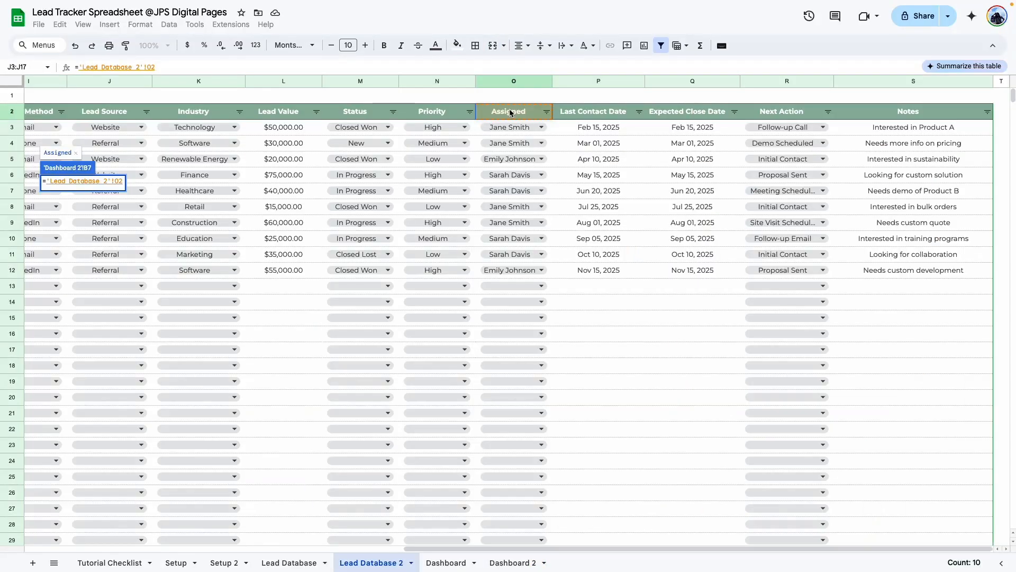
{"action": "key", "text": "Return"}
Change the data range of the column chart under Assigned to 'Lead Database 2'!O3:O1000
{"action": "left_click", "coordinate": [453, 204]}
{"action": "left_click", "coordinate": [452, 203]}
{"action": "left_click", "coordinate": [465, 216]}
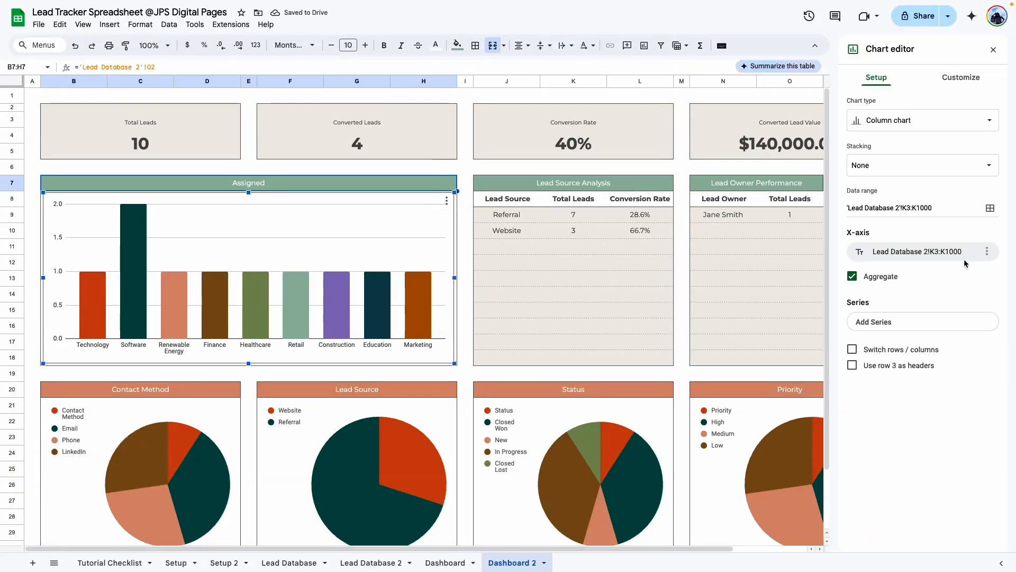
{"action": "left_click", "coordinate": [990, 208]}
{"action": "left_click", "coordinate": [341, 206]}
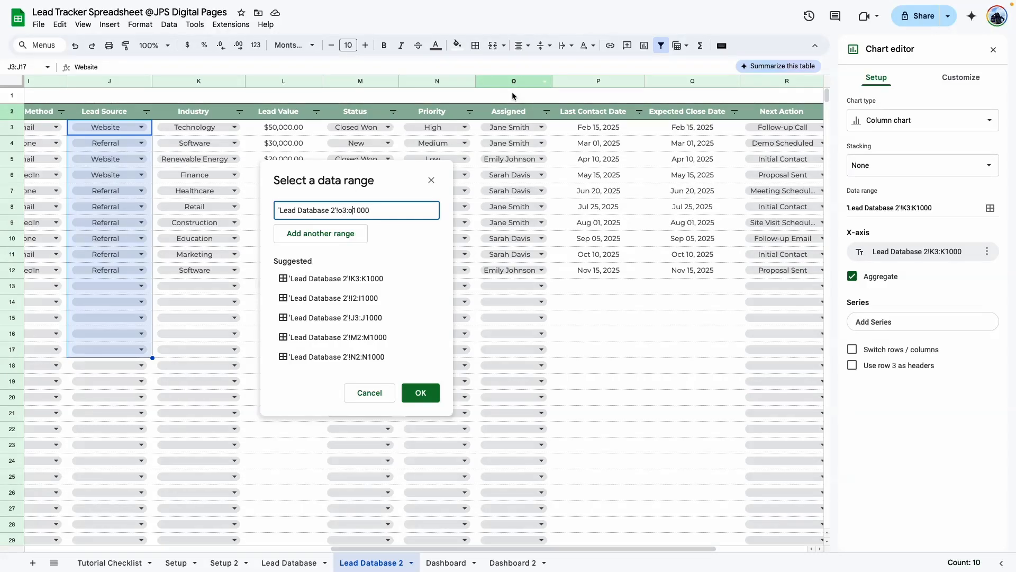
{"action": "left_click", "coordinate": [435, 398]}
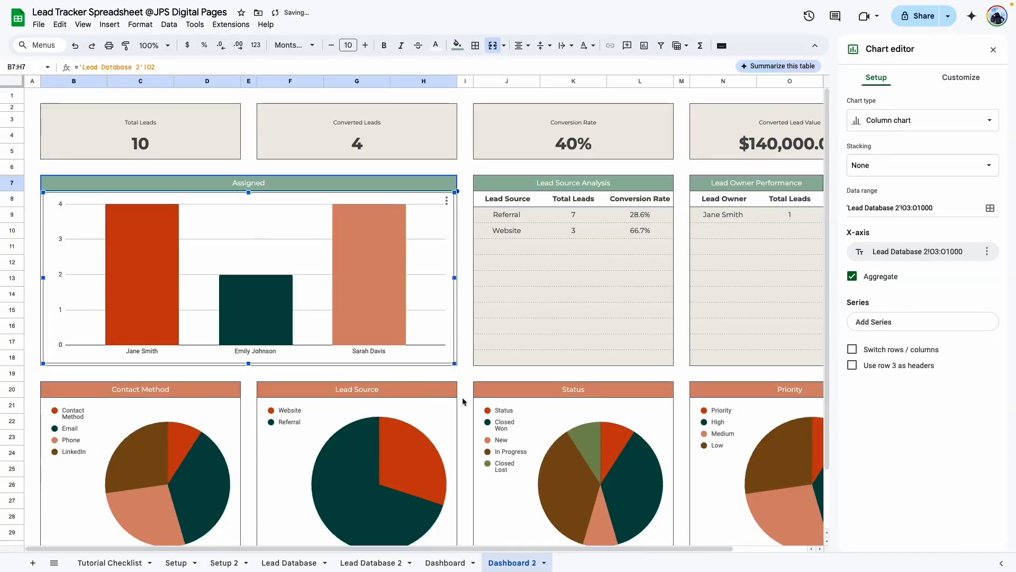
{"action": "left_click", "coordinate": [463, 400]}
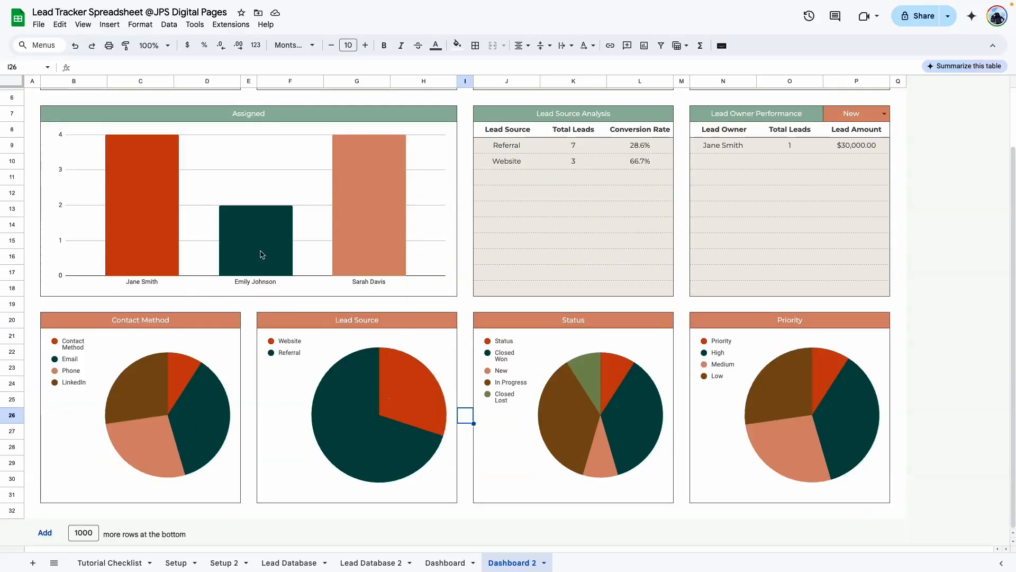
Review the charts on Dashboard 2 and compare them with those on the original Dashboard sheet
{"action": "scroll", "coordinate": [260, 254], "scroll_direction": "up", "scroll_amount": 2}
{"action": "left_click", "coordinate": [308, 182]}
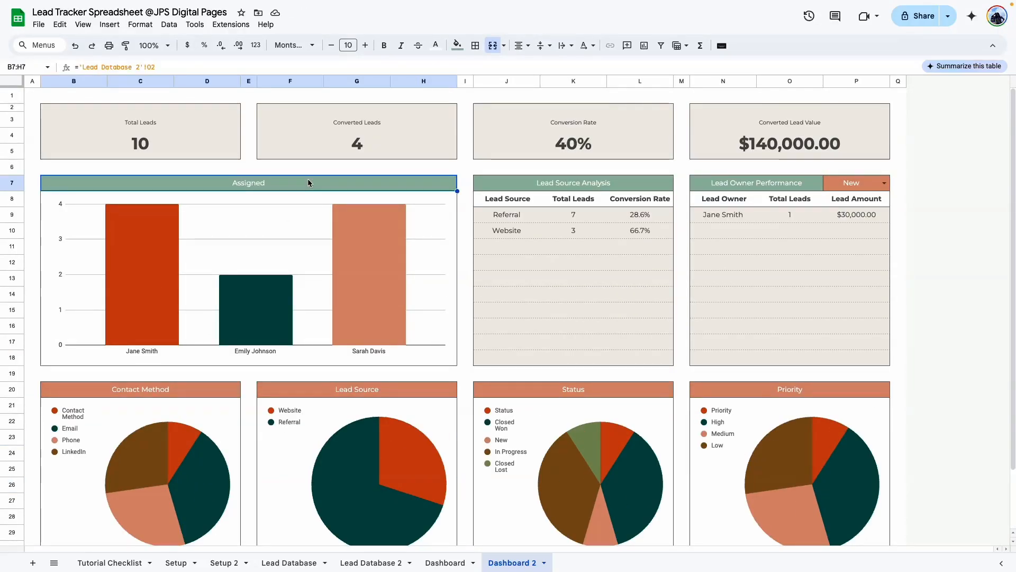
{"action": "scroll", "coordinate": [307, 178], "scroll_direction": "down", "scroll_amount": 2}
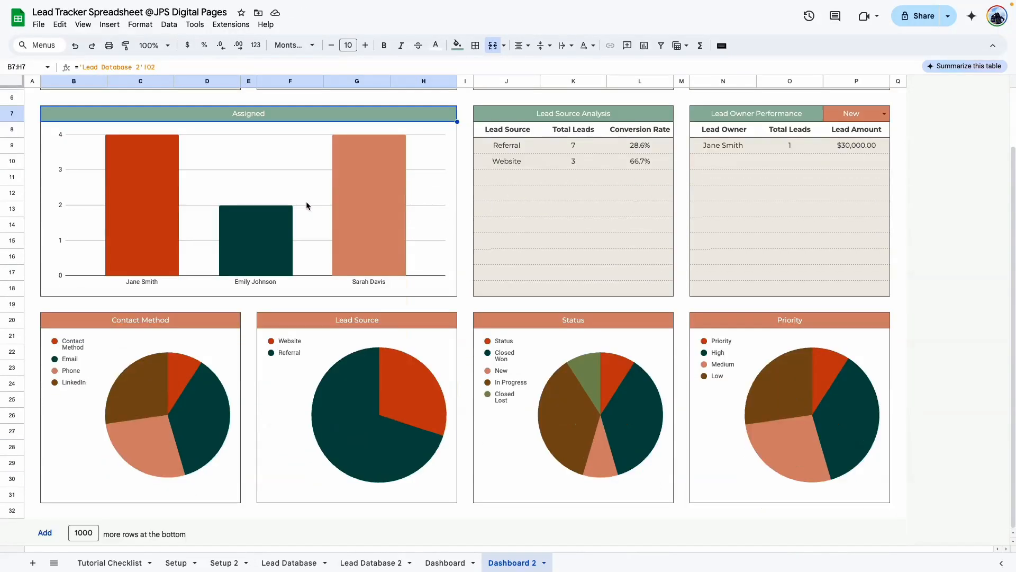
{"action": "left_click", "coordinate": [439, 562]}
{"action": "scroll", "coordinate": [435, 363], "scroll_direction": "down", "scroll_amount": 1}
{"action": "left_click", "coordinate": [512, 563]}
{"action": "scroll", "coordinate": [720, 453], "scroll_direction": "down", "scroll_amount": 2}
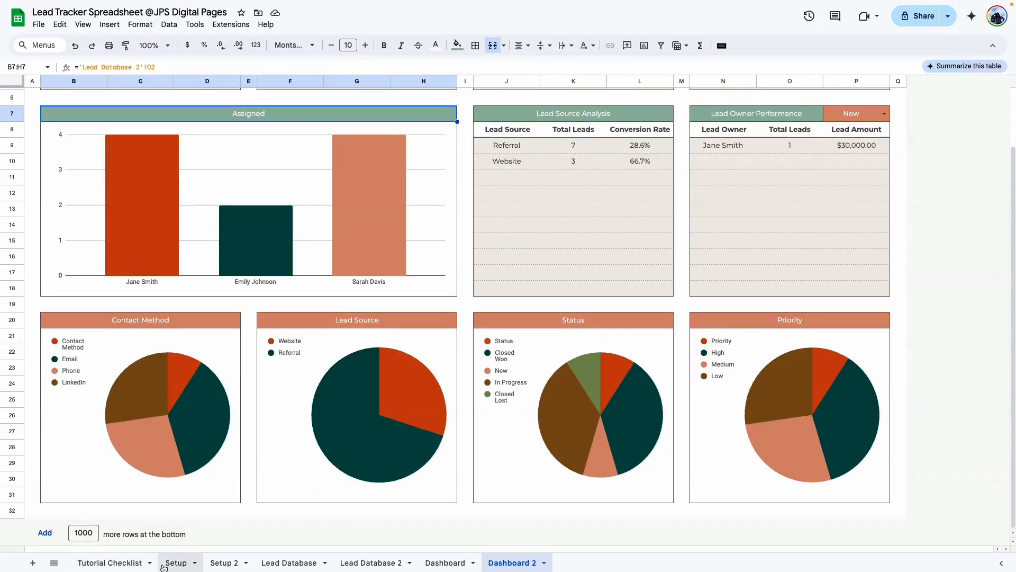
Zoom the Tutorial Checklist sheet to 200% and mark "Add dashboard graphs" as completed
{"action": "left_click", "coordinate": [132, 563]}
{"action": "left_click", "coordinate": [167, 45]}
{"action": "left_click", "coordinate": [152, 167]}
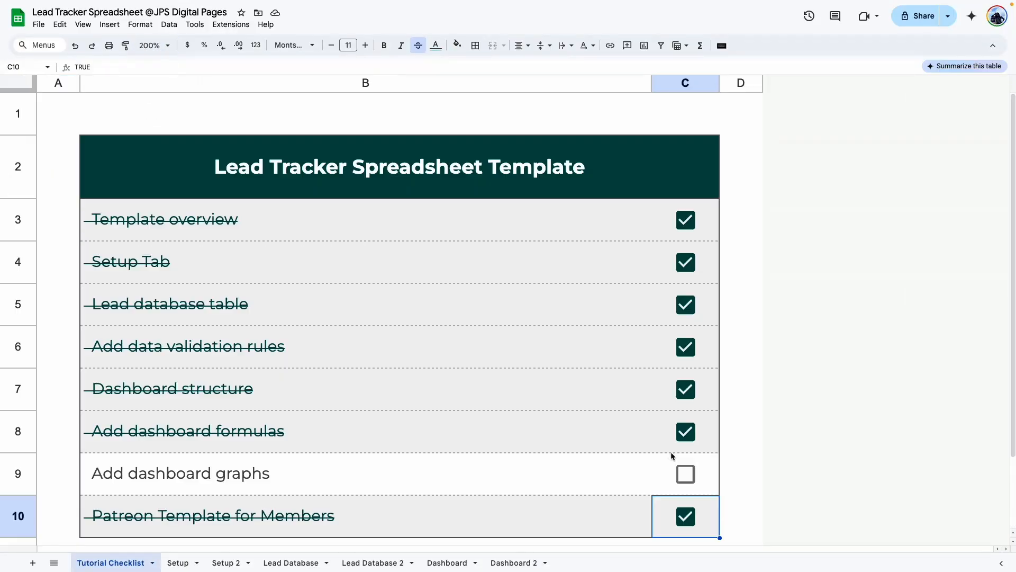
{"action": "left_click", "coordinate": [683, 474]}
{"action": "left_click", "coordinate": [351, 423]}
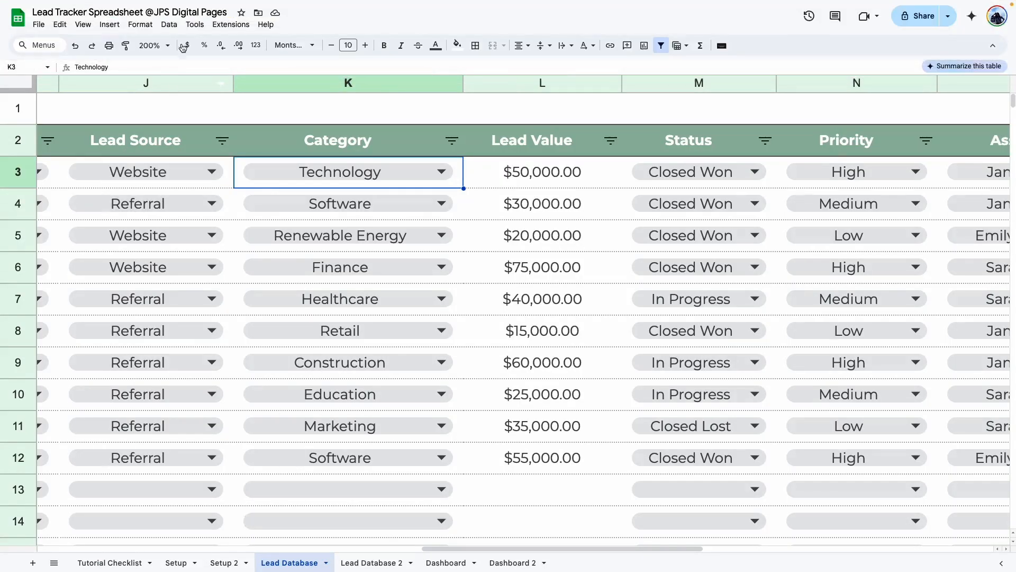
Set the Lead Database sheet's zoom to 100% and return to the Dashboard 2 sheet
{"action": "left_click", "coordinate": [153, 45]}
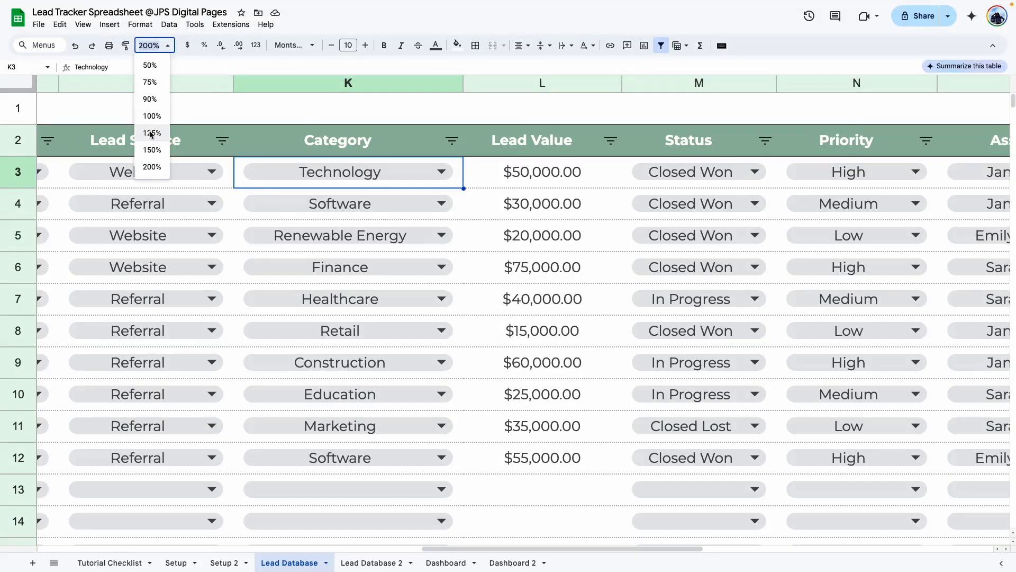
{"action": "left_click", "coordinate": [150, 113]}
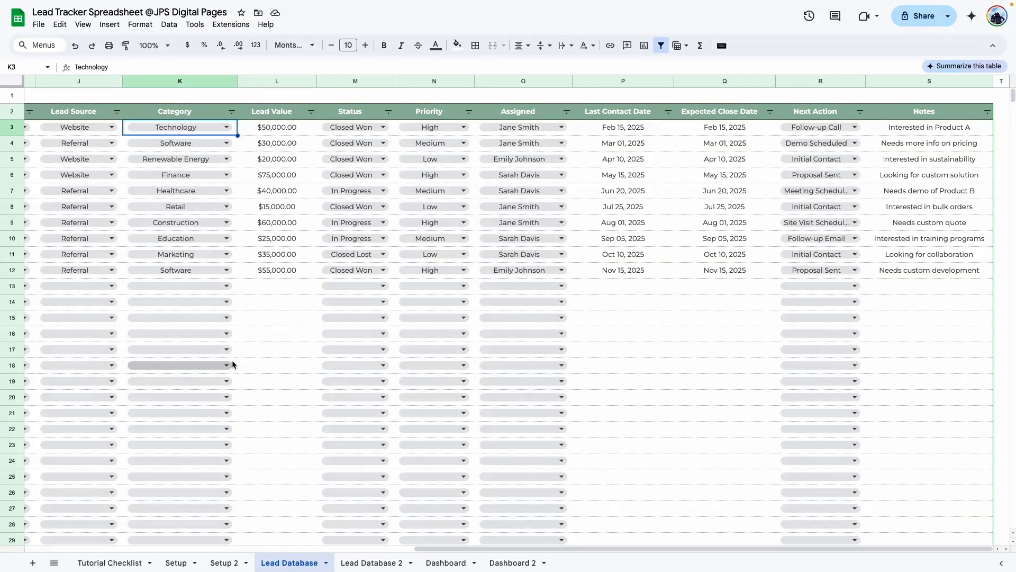
{"action": "left_click", "coordinate": [512, 562]}
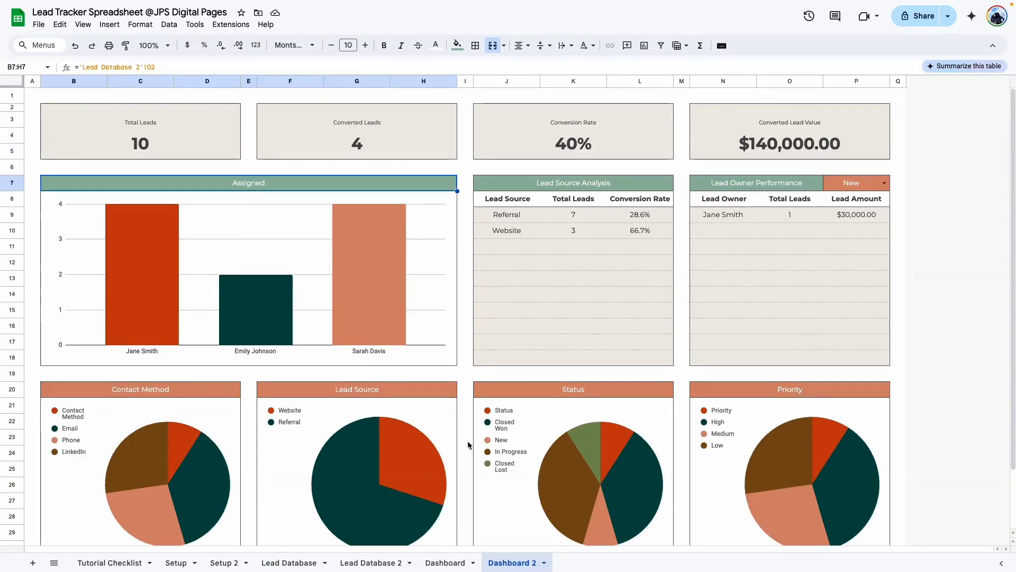